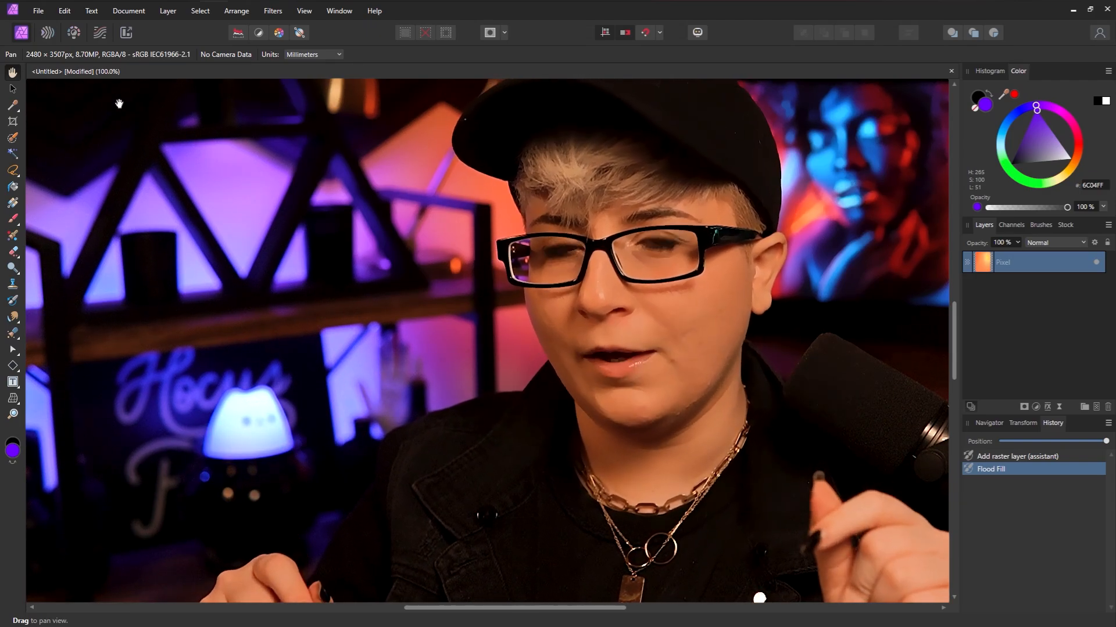
Step: Open Preferences, move the dialog aside, and set the RAM usage limit to 50176 MB in the Performance settings
click(68, 10)
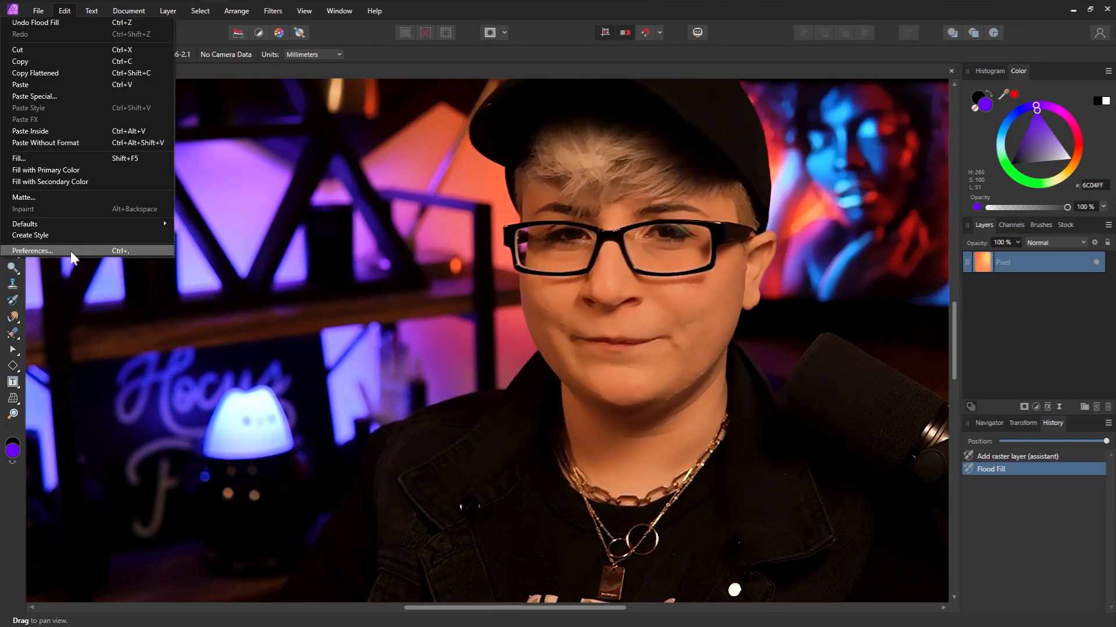
click(71, 251)
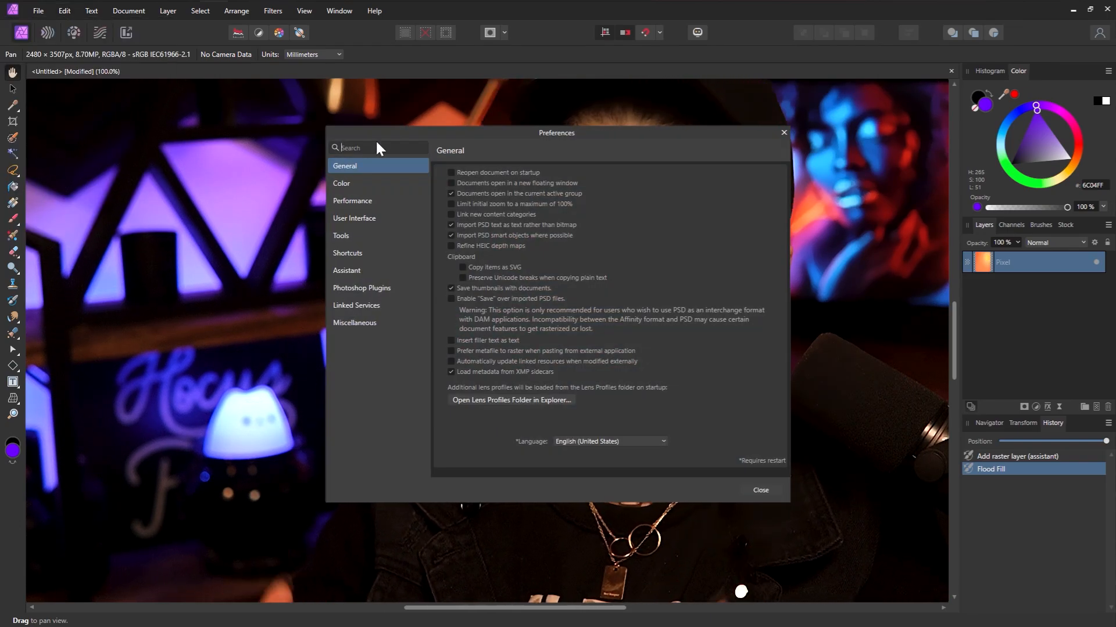
drag(510, 136, 248, 122)
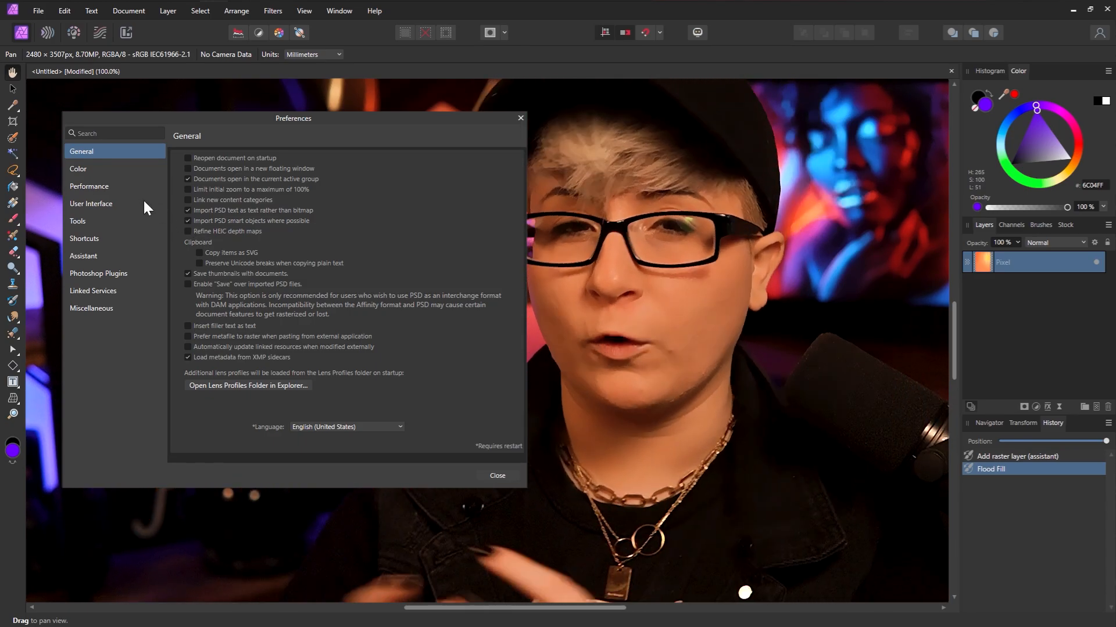
click(137, 188)
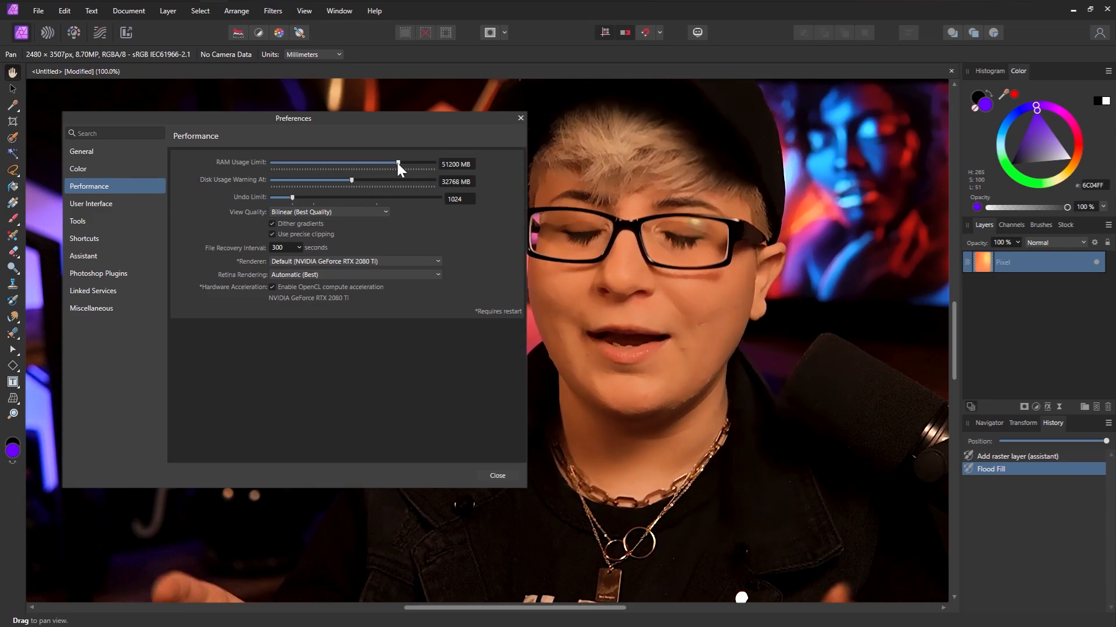
drag(397, 165, 431, 172)
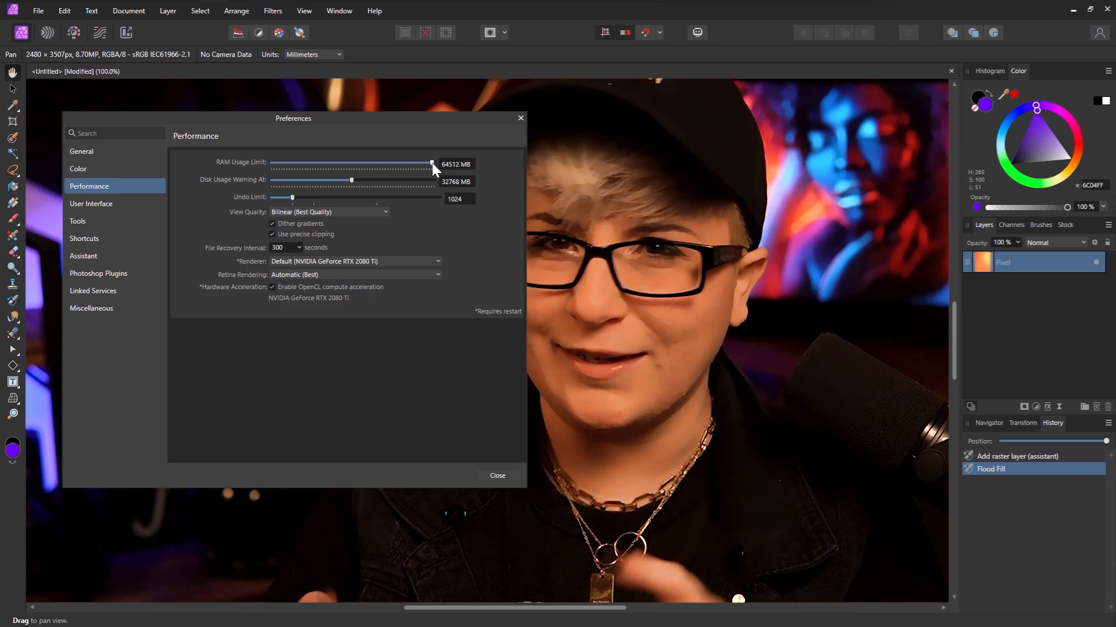
drag(431, 162, 395, 167)
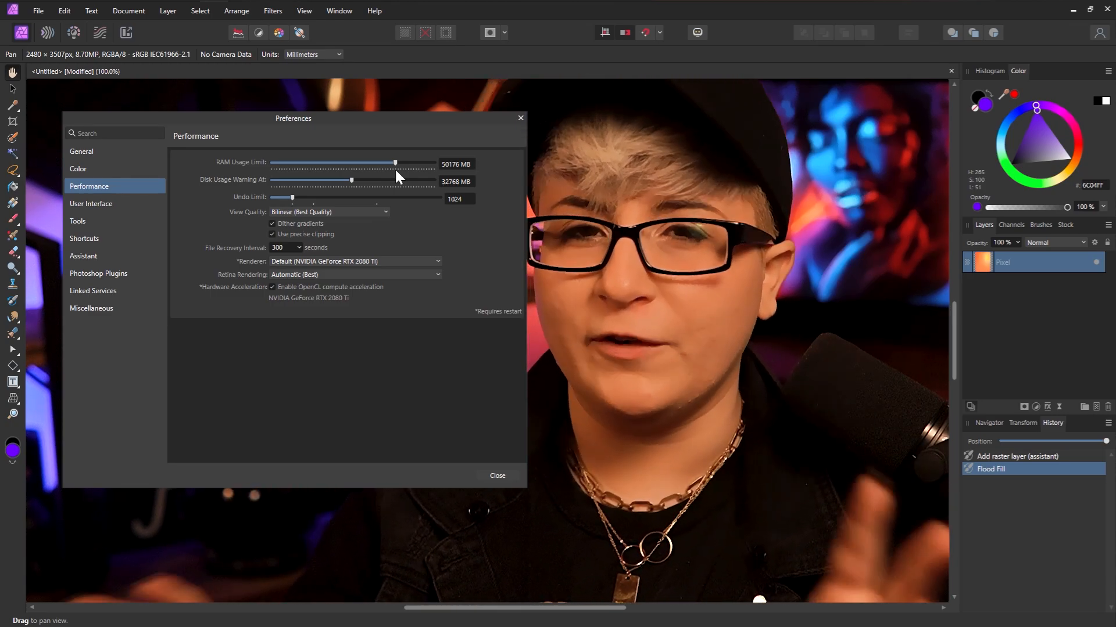
mouse_move(395, 164)
mouse_down()
mouse_move(302, 175)
mouse_move(391, 169)
mouse_up()
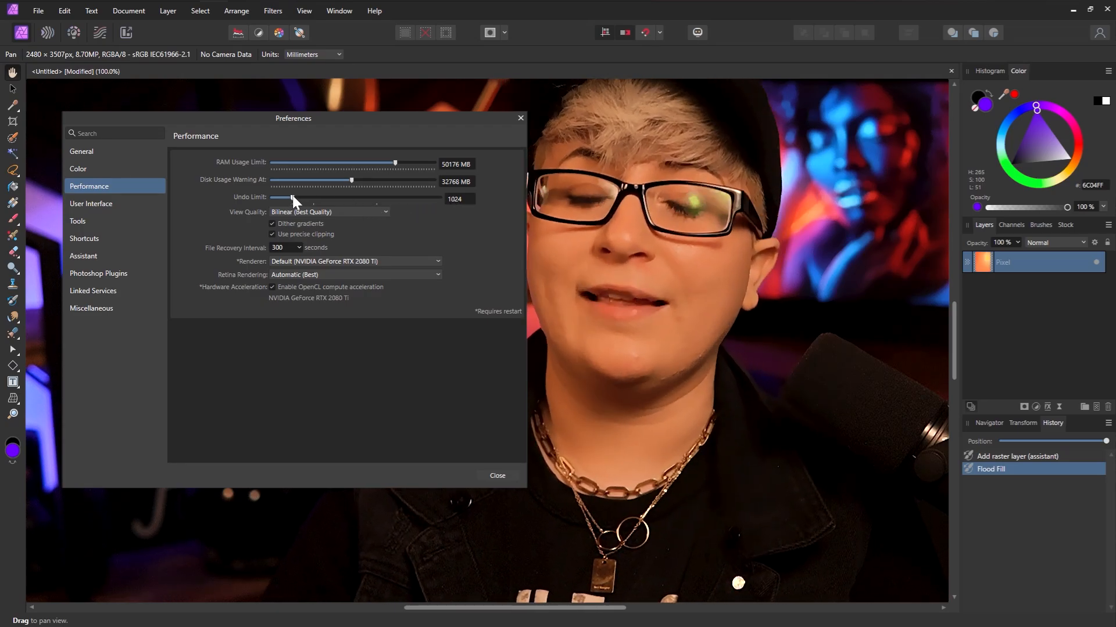
Step: Set the undo limit to 30 in the Performance preferences
drag(292, 195, 272, 198)
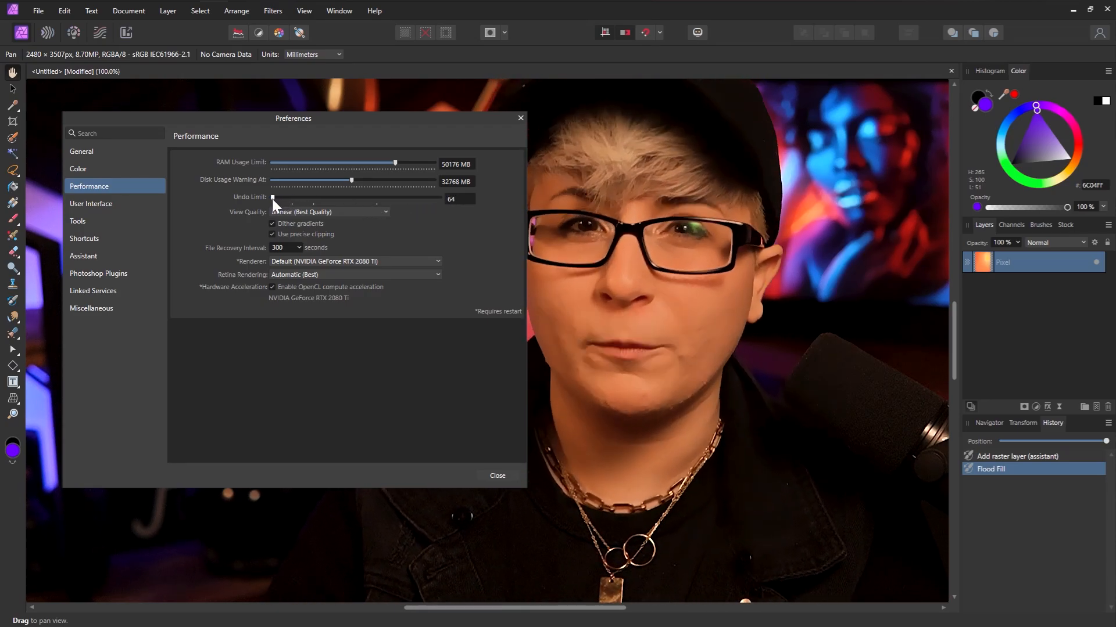
click(465, 199)
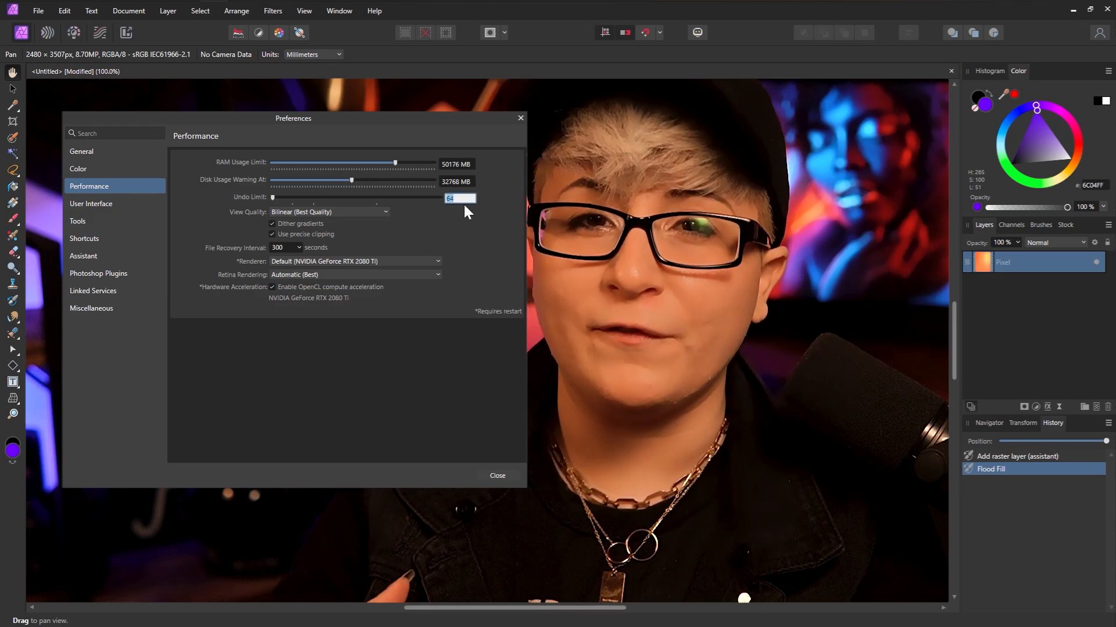
text(30)
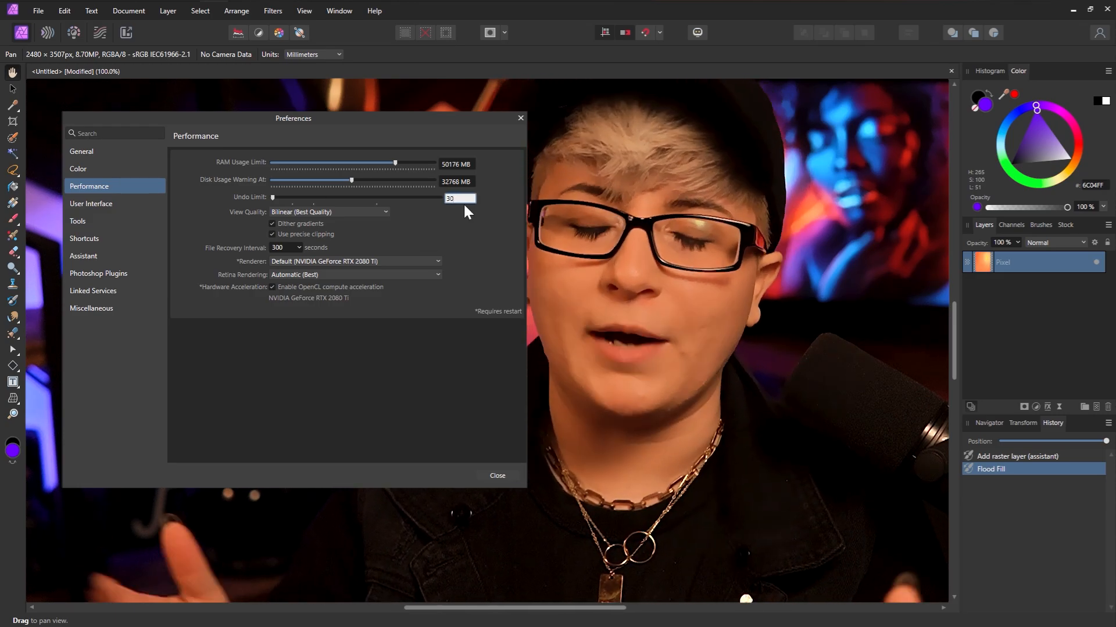
key(Return)
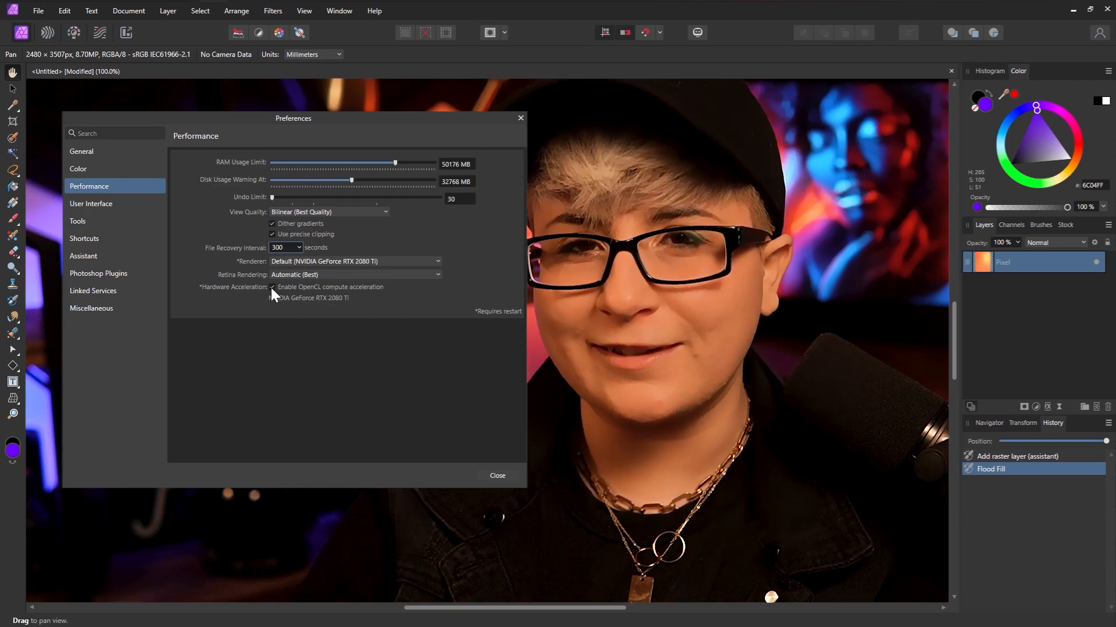
click(271, 288)
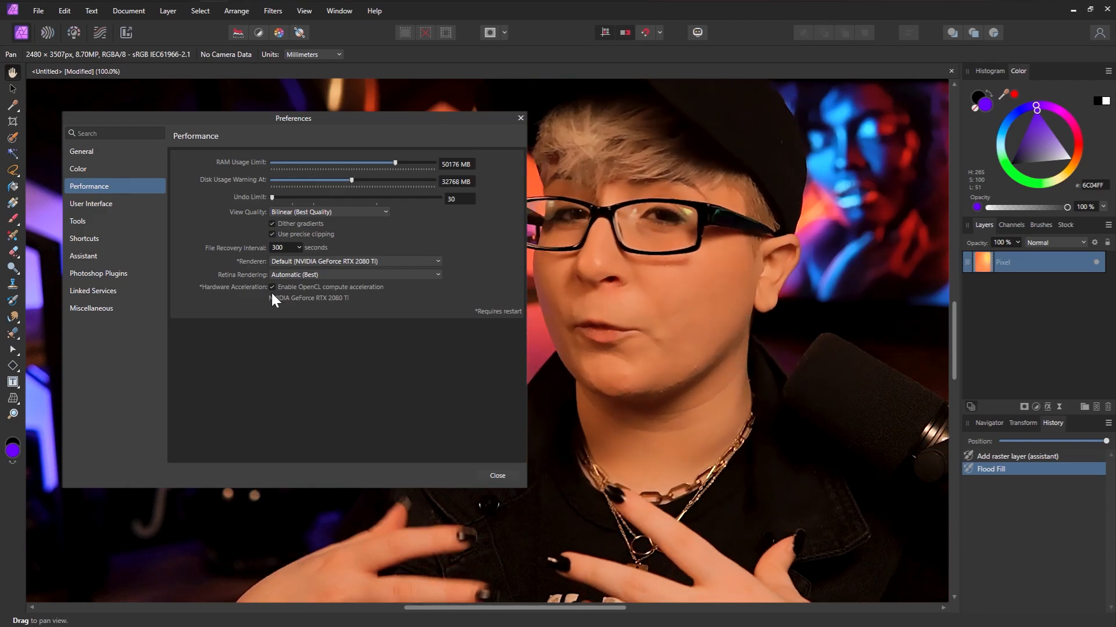
click(272, 289)
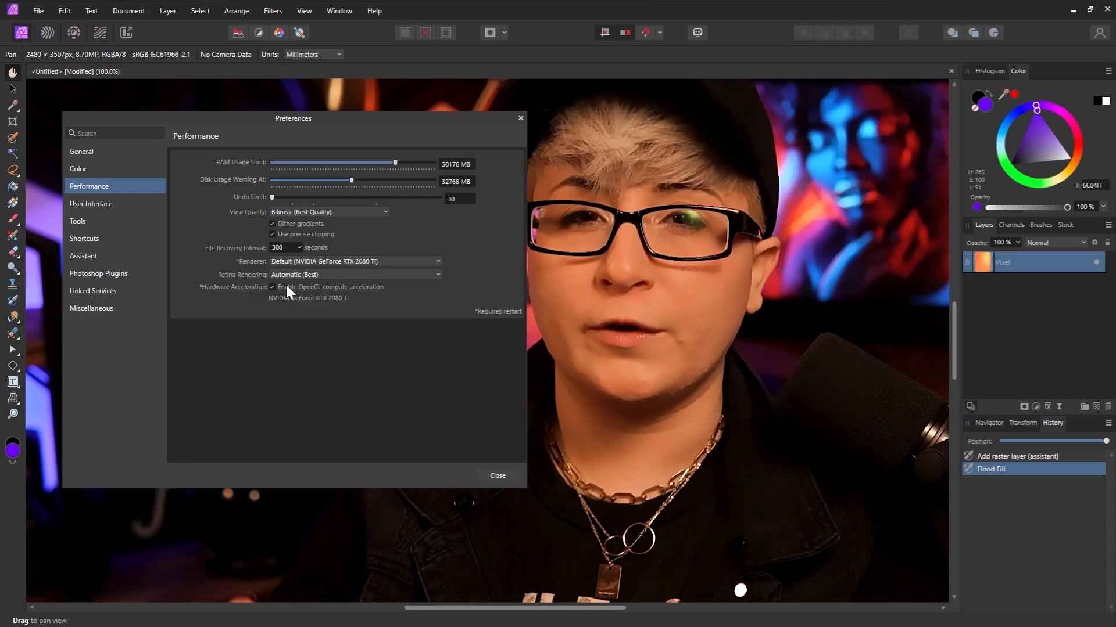
Step: Try the Light UI style in the User Interface preferences and return to Dark
click(129, 205)
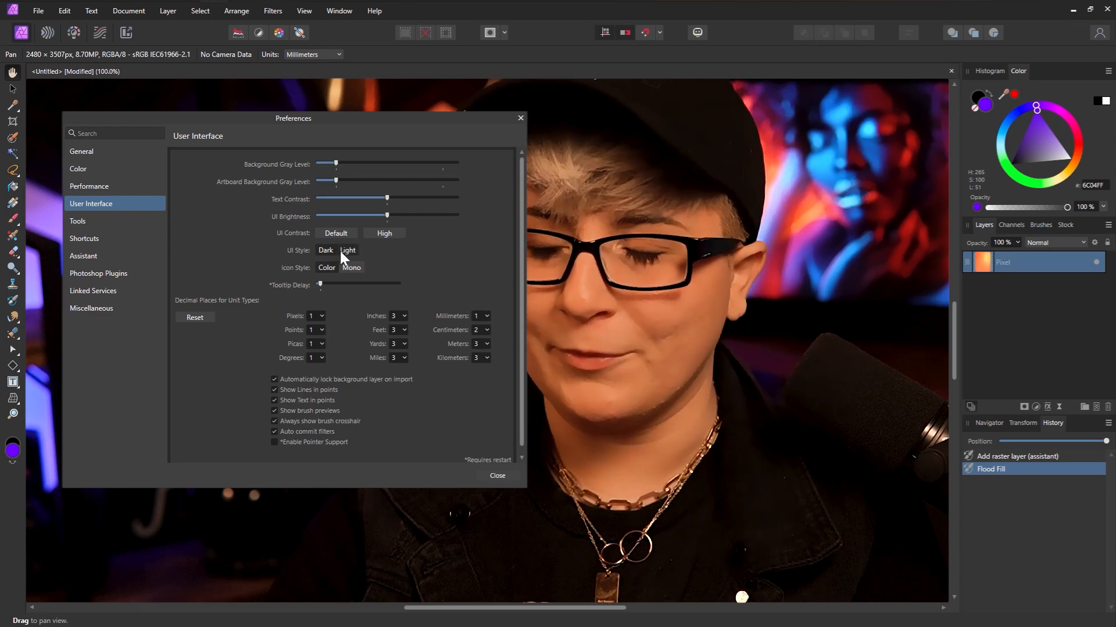
click(340, 250)
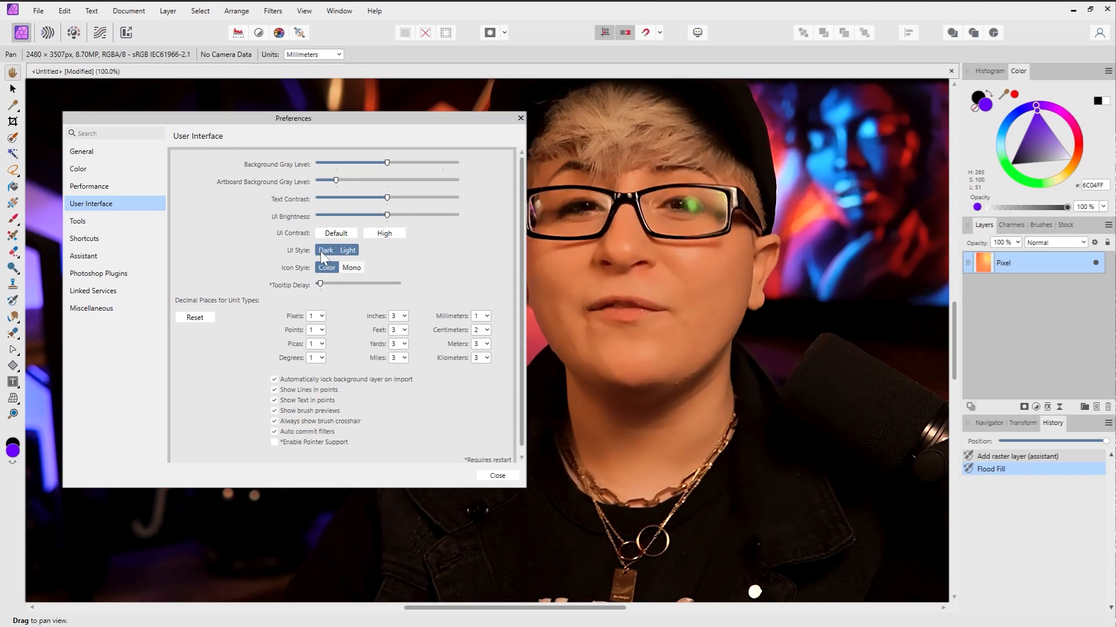
click(320, 250)
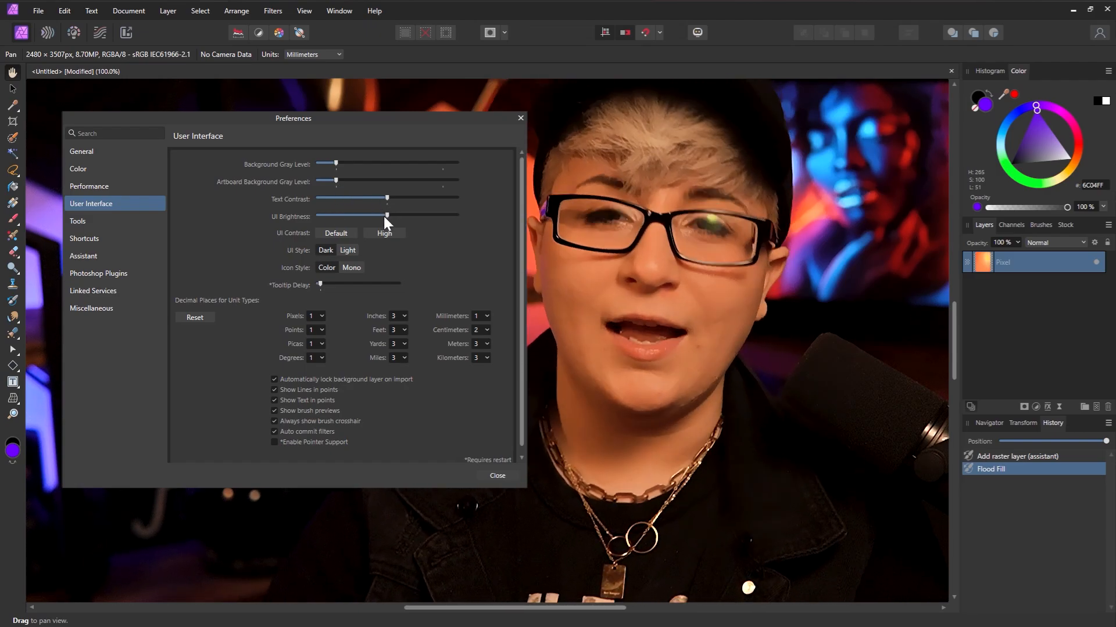
Step: Try other text contrast and UI brightness levels with Mono icons, and restore the default UI contrast and Color icons
drag(385, 215, 462, 212)
click(351, 268)
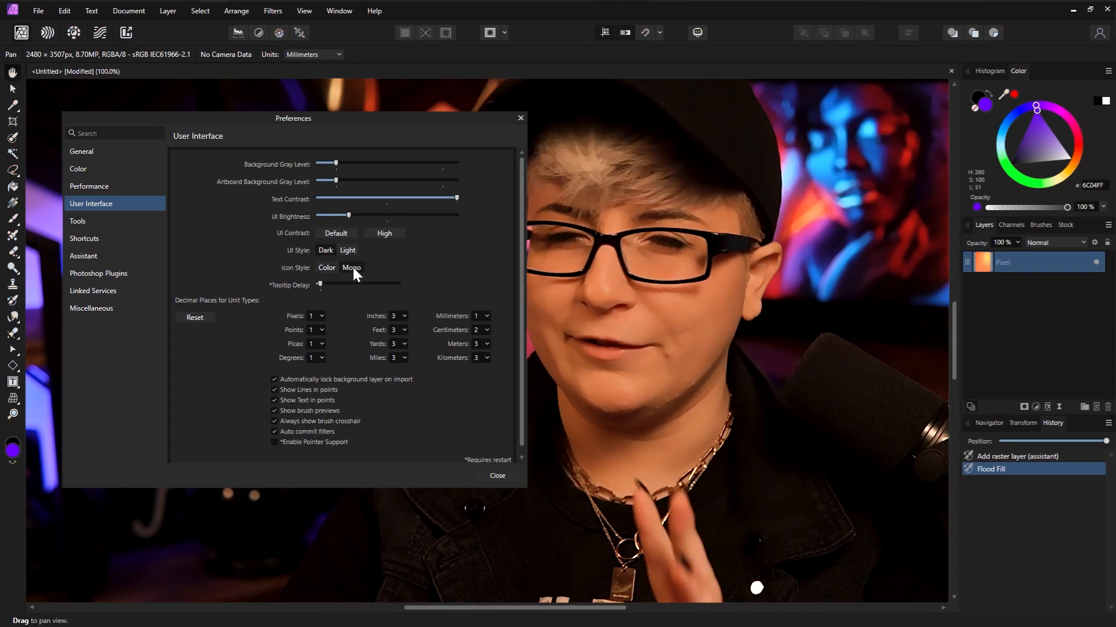
click(340, 233)
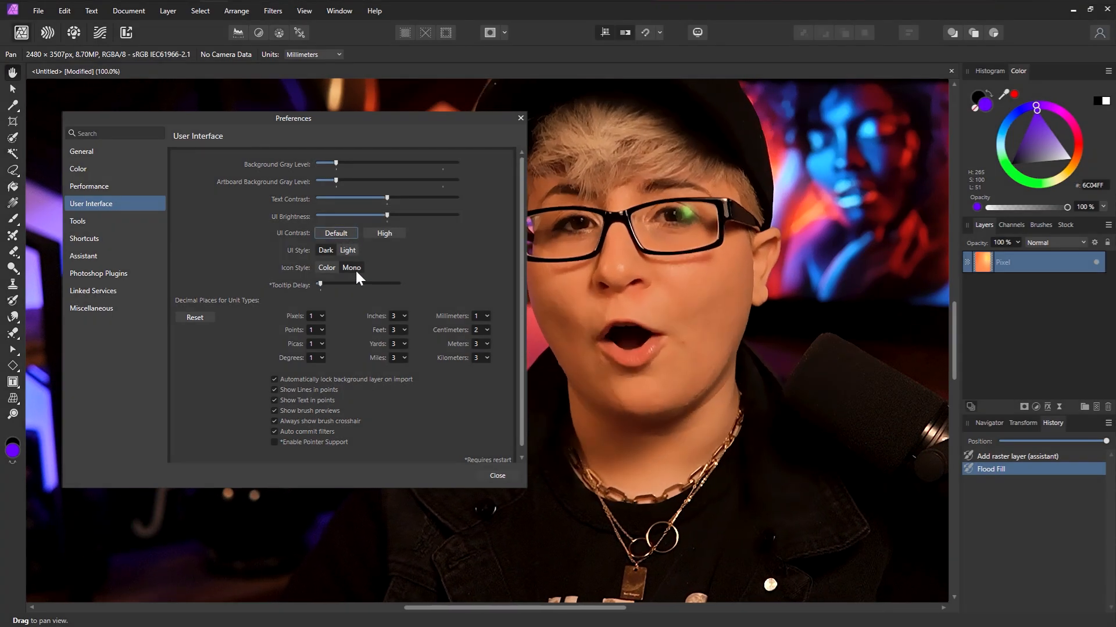
click(323, 268)
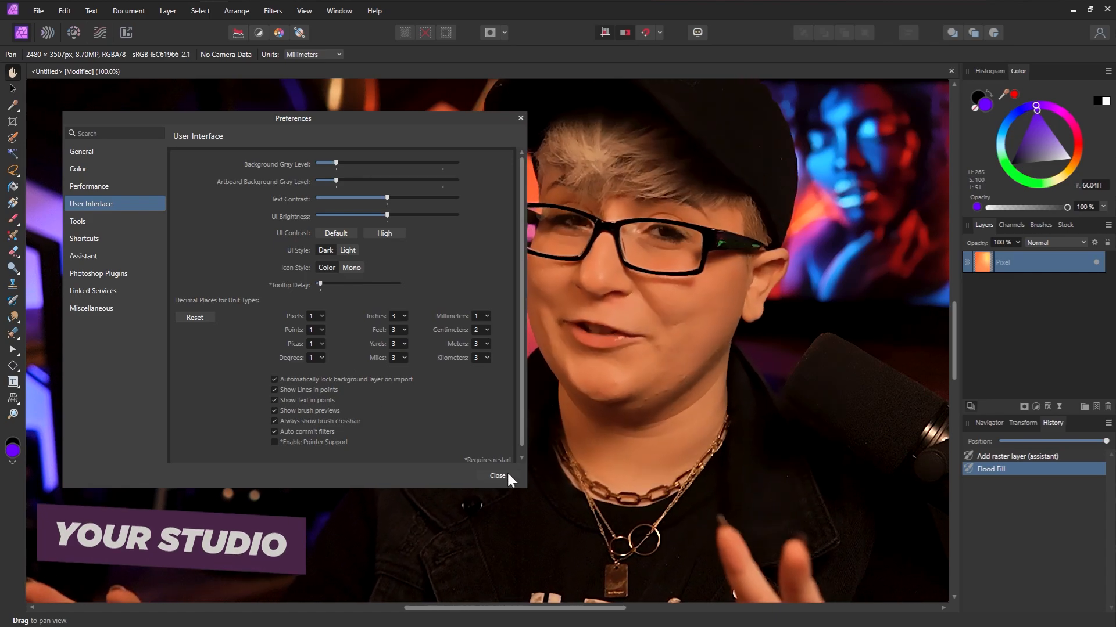
Step: Close Preferences and remove the History, Transform and Navigator panels from the studio
click(498, 475)
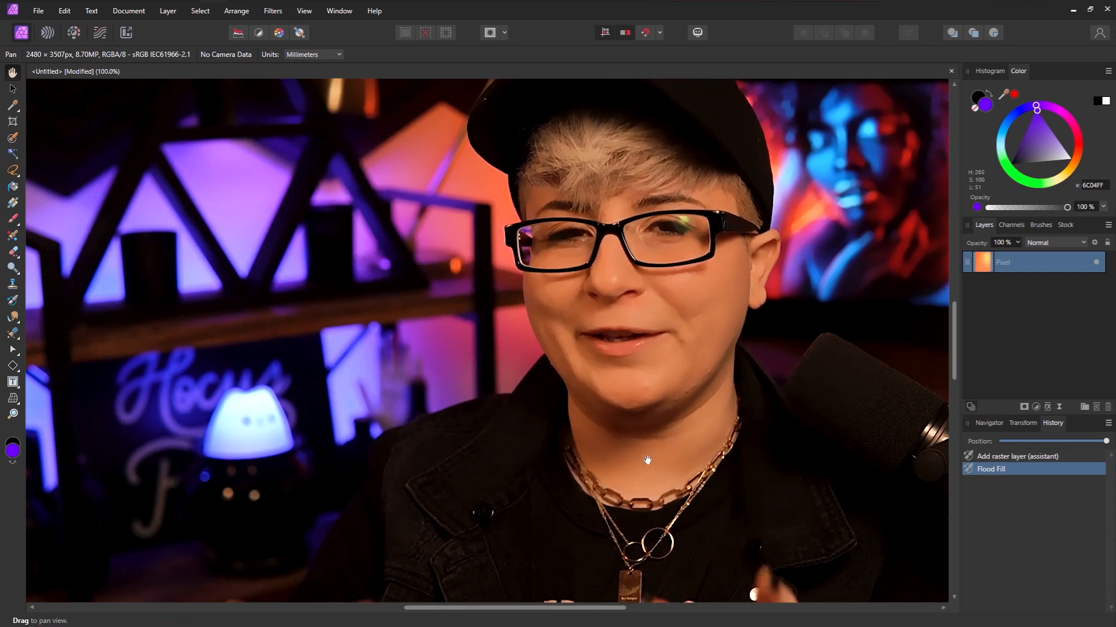
click(1040, 225)
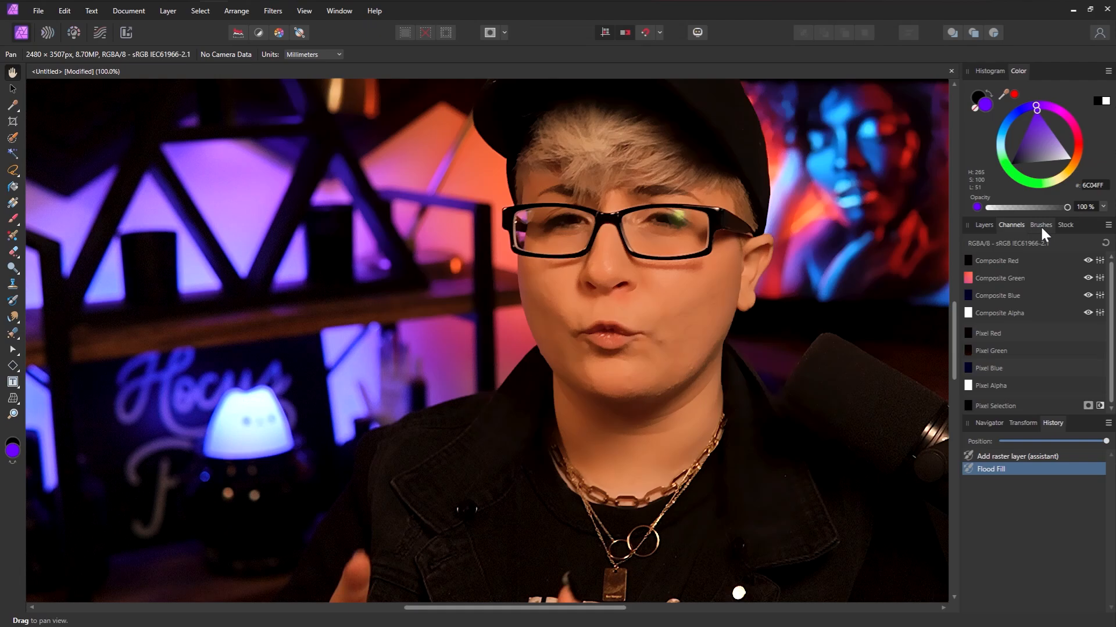
click(983, 226)
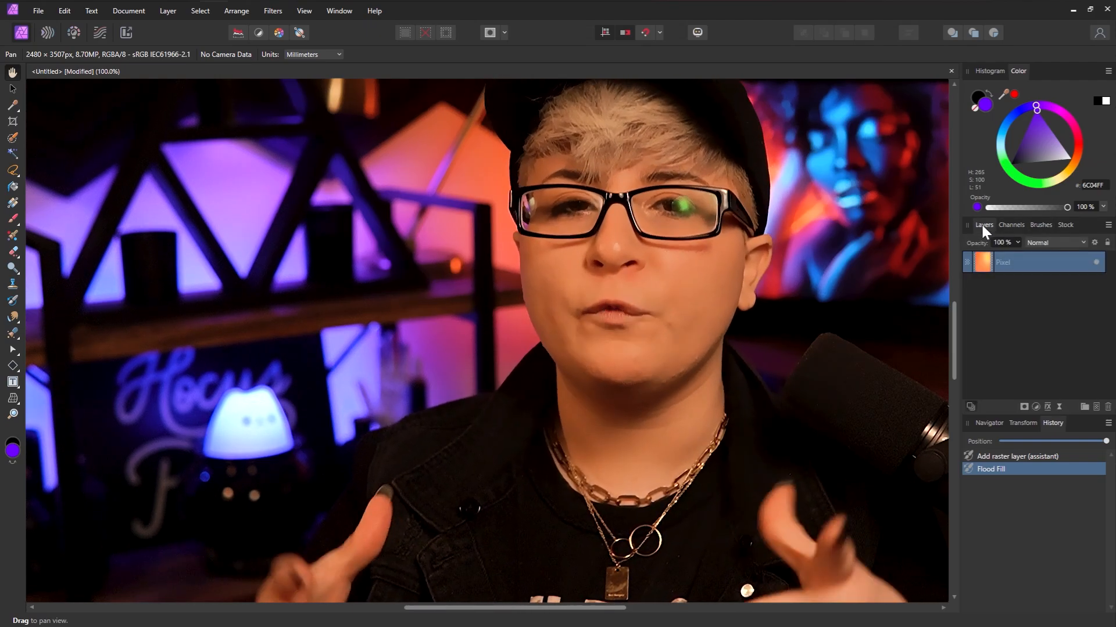
drag(1046, 423, 726, 380)
drag(1018, 528, 590, 286)
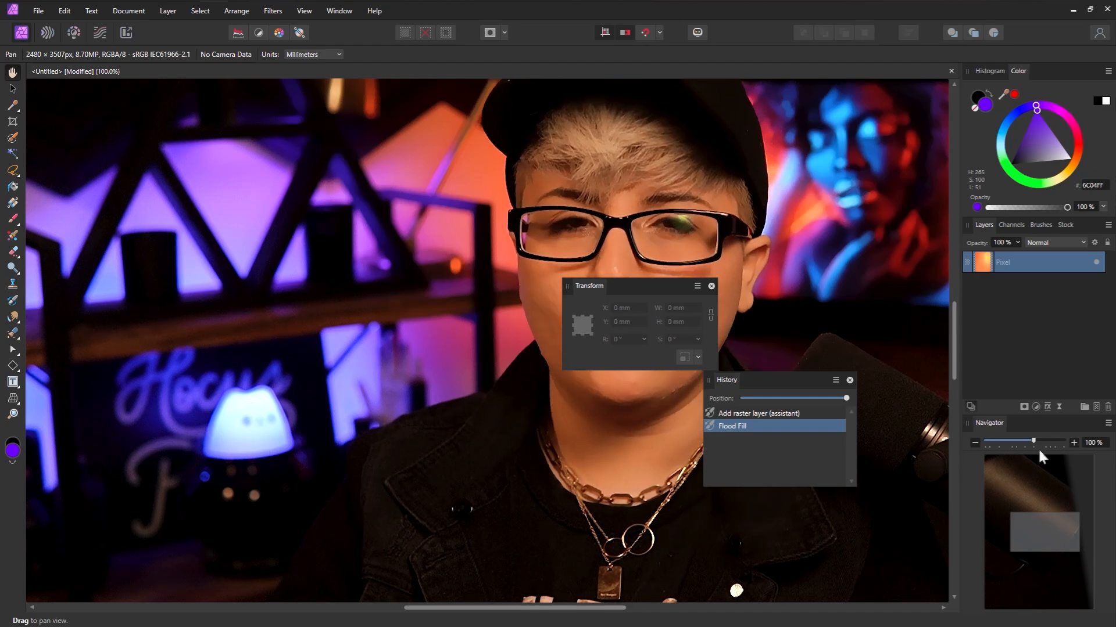
drag(978, 428, 413, 408)
click(538, 402)
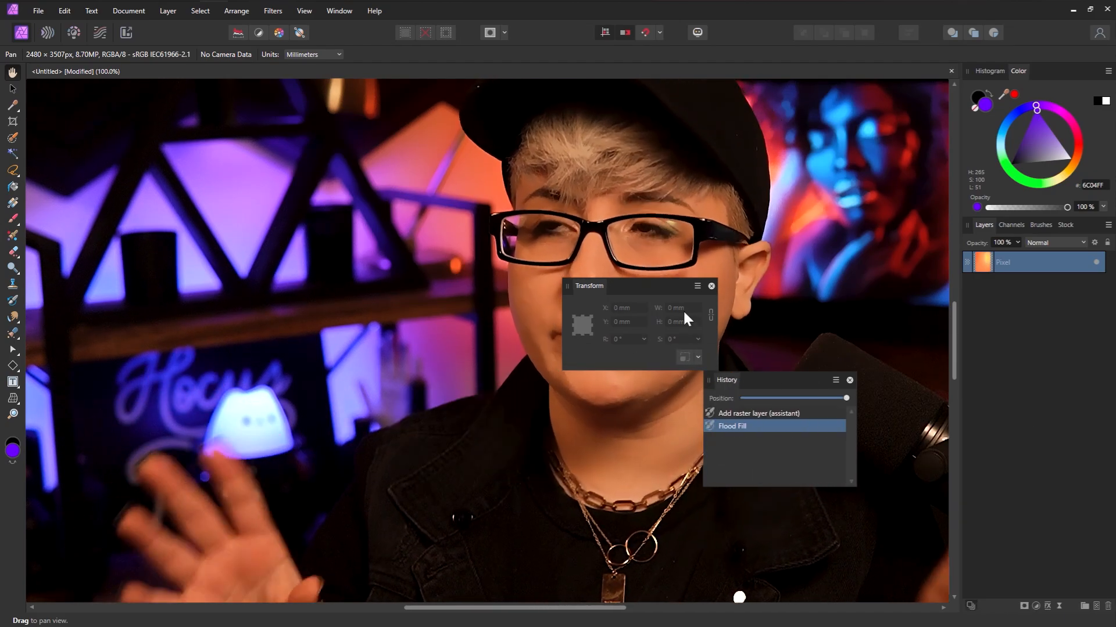
click(712, 286)
click(849, 380)
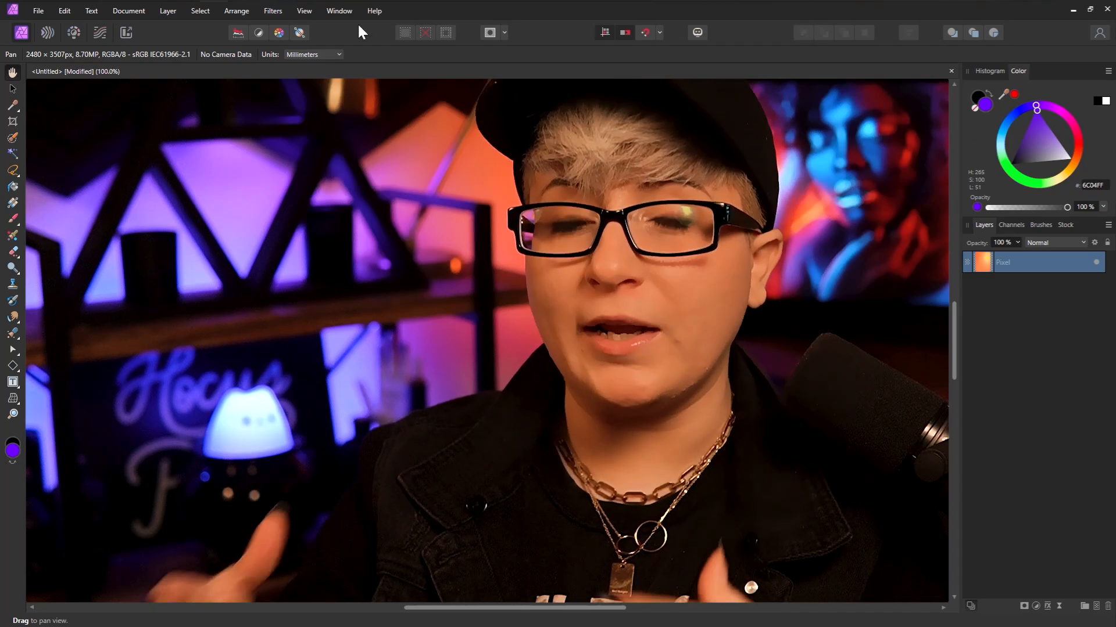
Step: Hide the Brushes panel from the studio and show it again
click(343, 11)
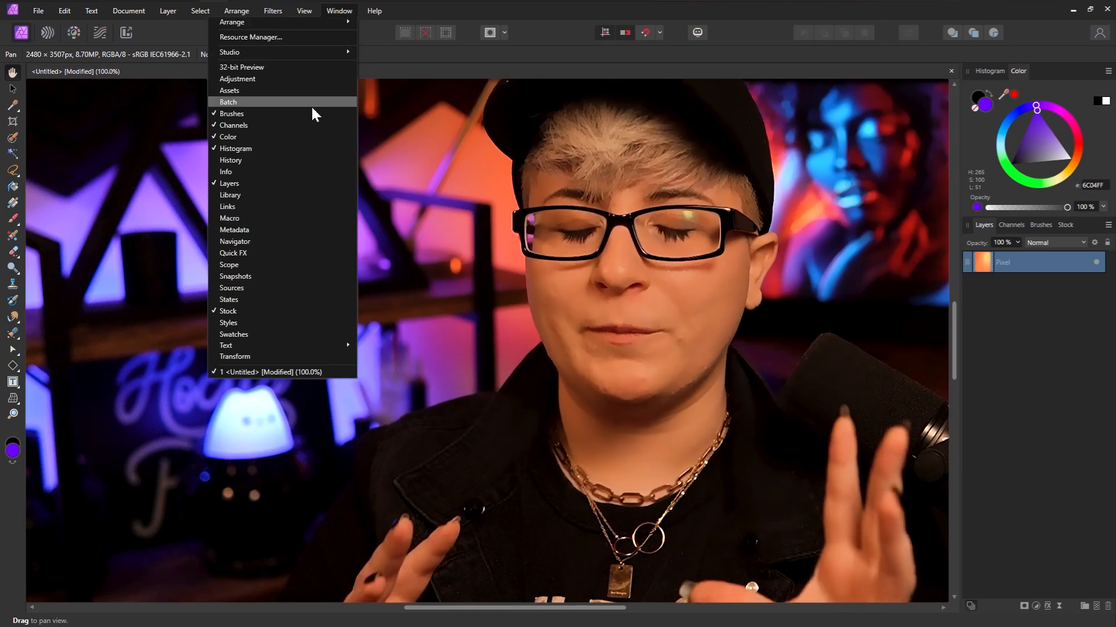
click(311, 114)
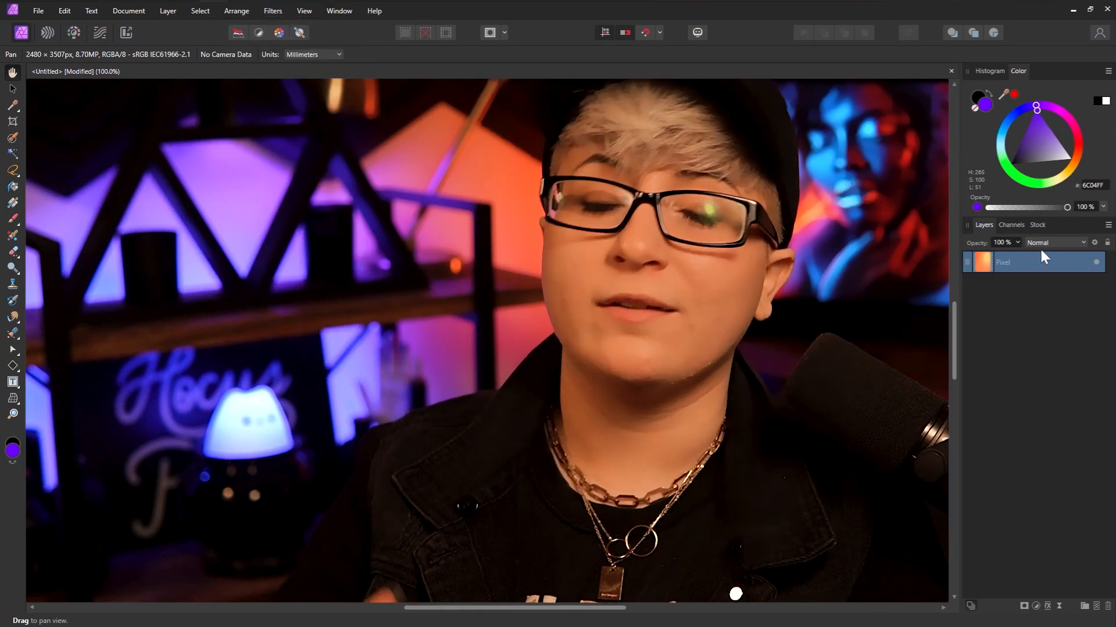
click(329, 9)
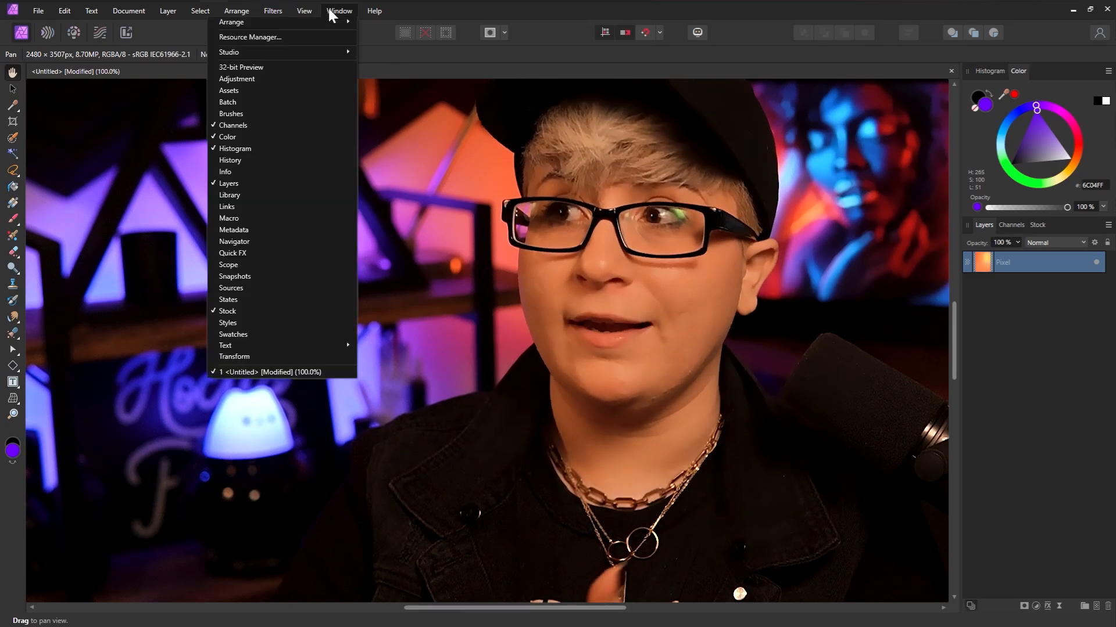
click(315, 113)
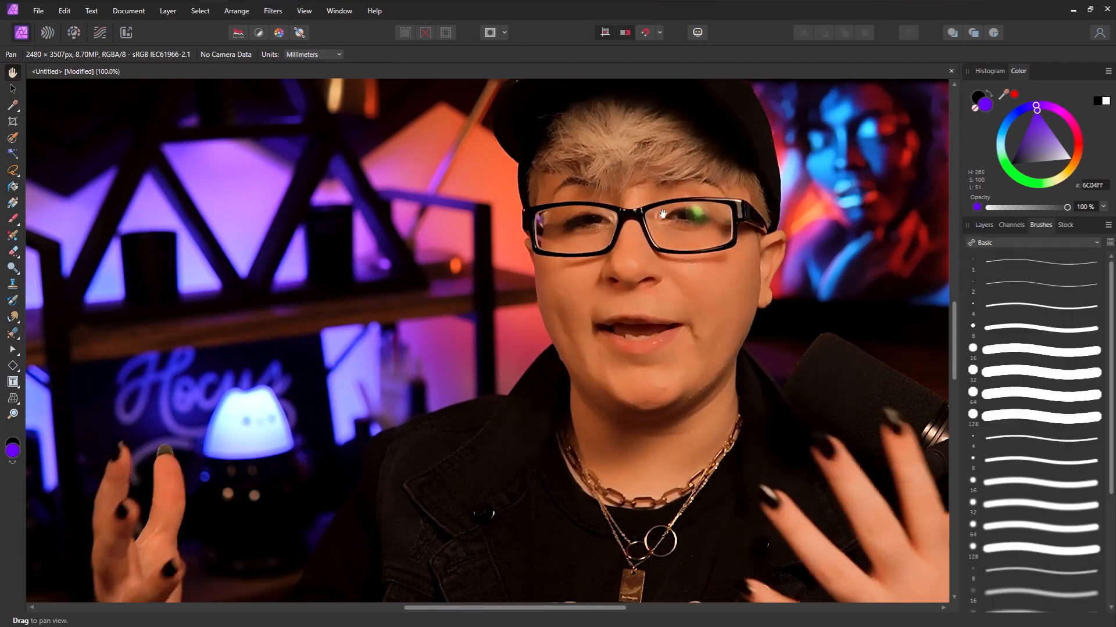
Step: Detach the Brushes panel, place it over the canvas beside the studio, and stretch it to nearly the full canvas height
mouse_move(1036, 230)
mouse_down()
mouse_move(880, 248)
mouse_move(870, 176)
mouse_move(878, 95)
mouse_up()
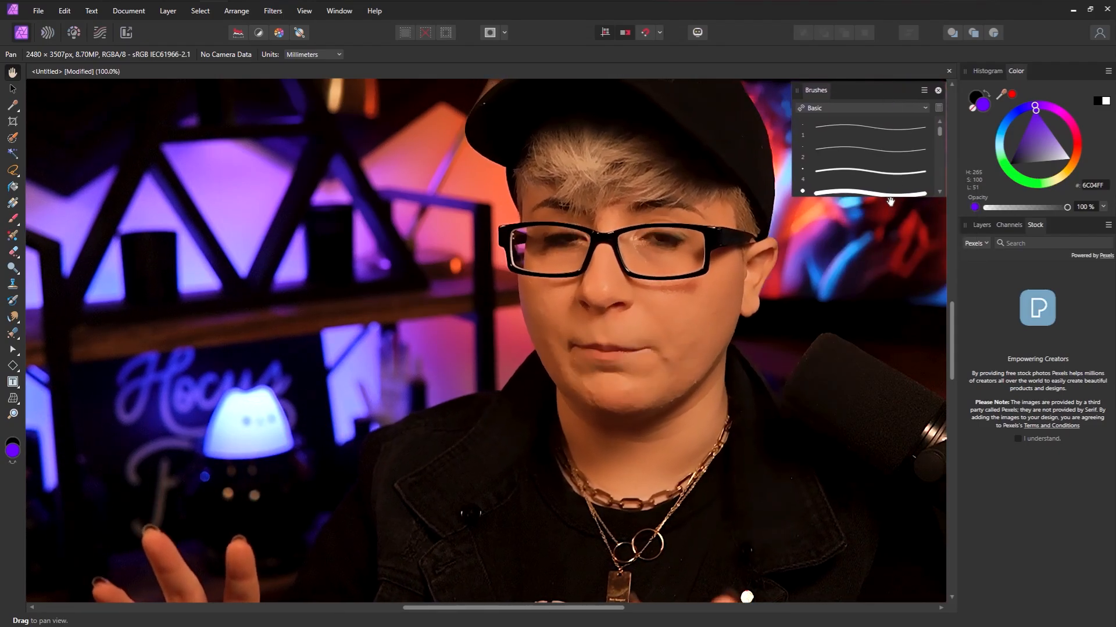
drag(891, 200, 857, 591)
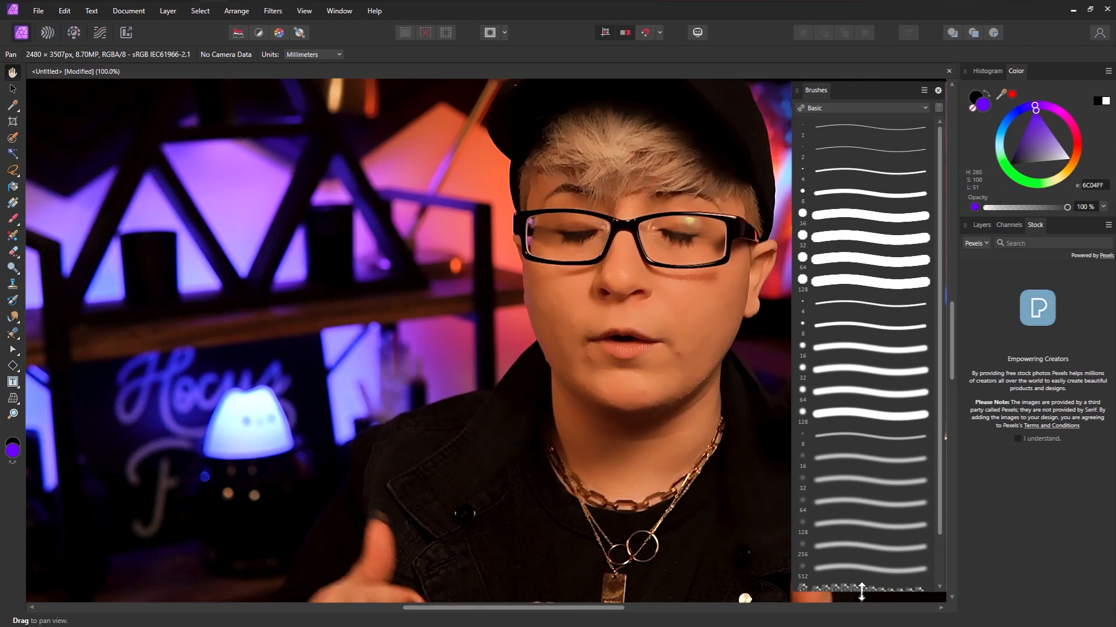
Step: Show the Adjustment panel, group it with the detached Brushes panel, stretch the group to nearly full canvas height, and display Brushes
click(325, 11)
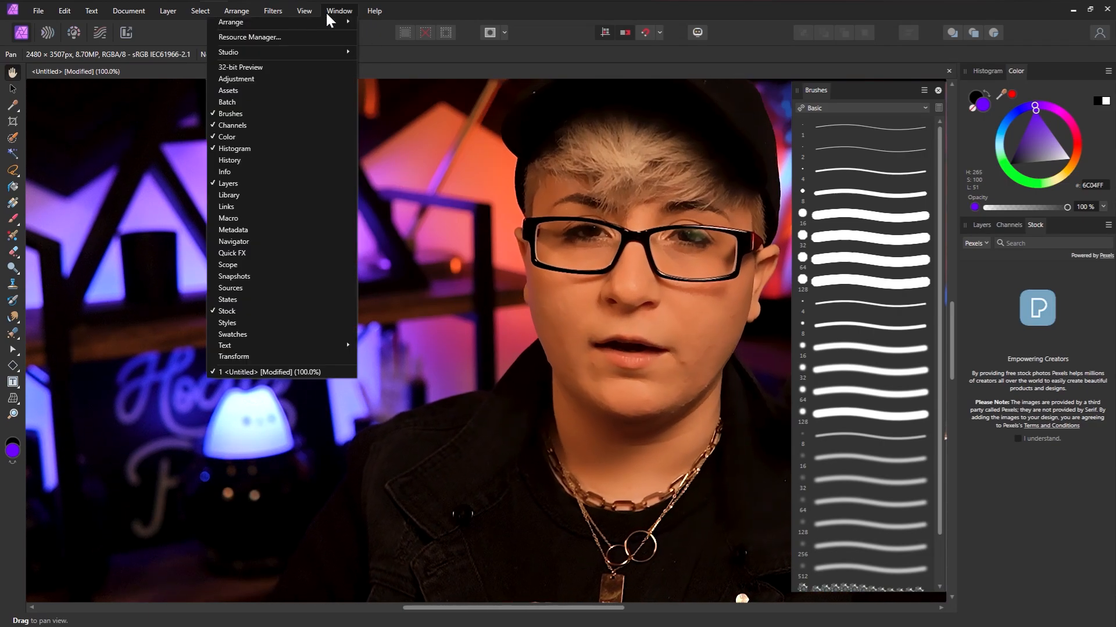
click(291, 78)
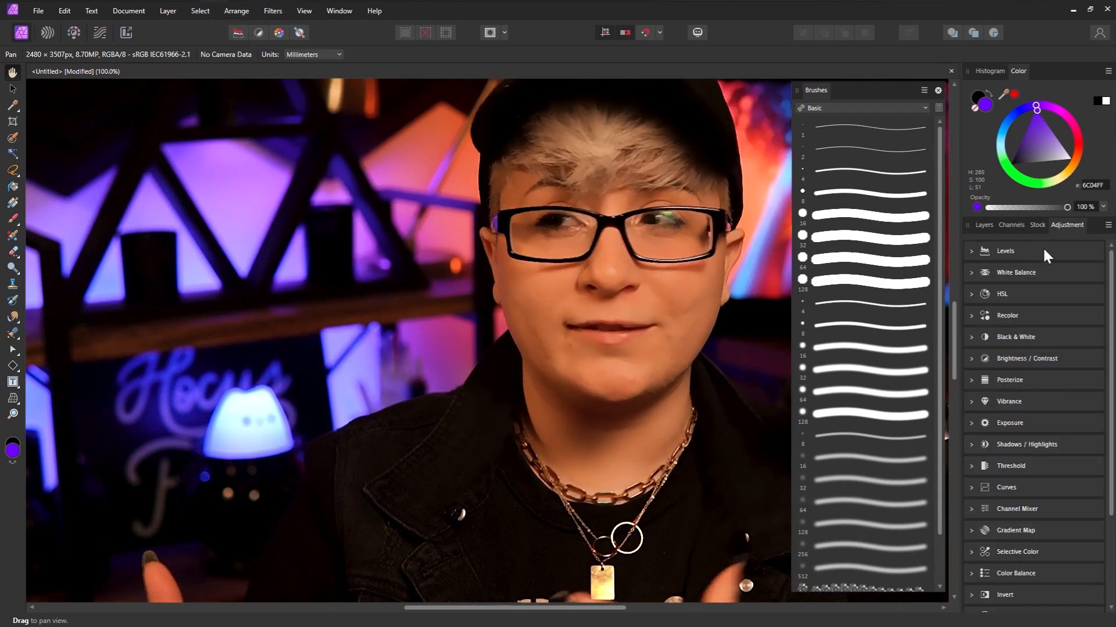
drag(1004, 225, 852, 81)
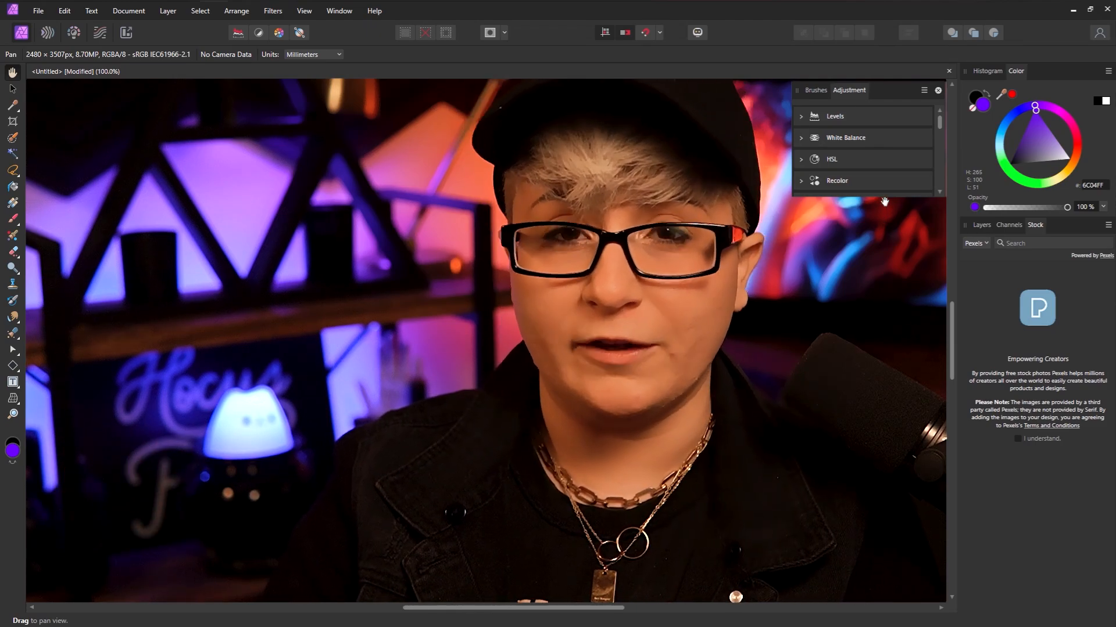
drag(877, 195, 855, 584)
click(815, 90)
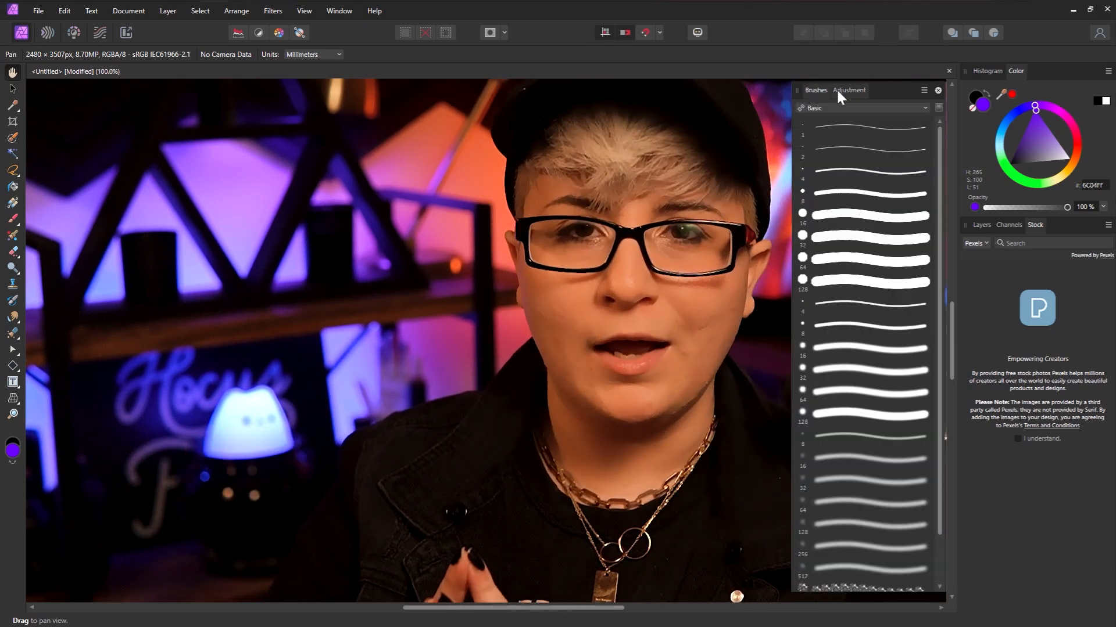
Step: Display the Adjustment panel in the floating group and look through the list of available studio panels
click(846, 92)
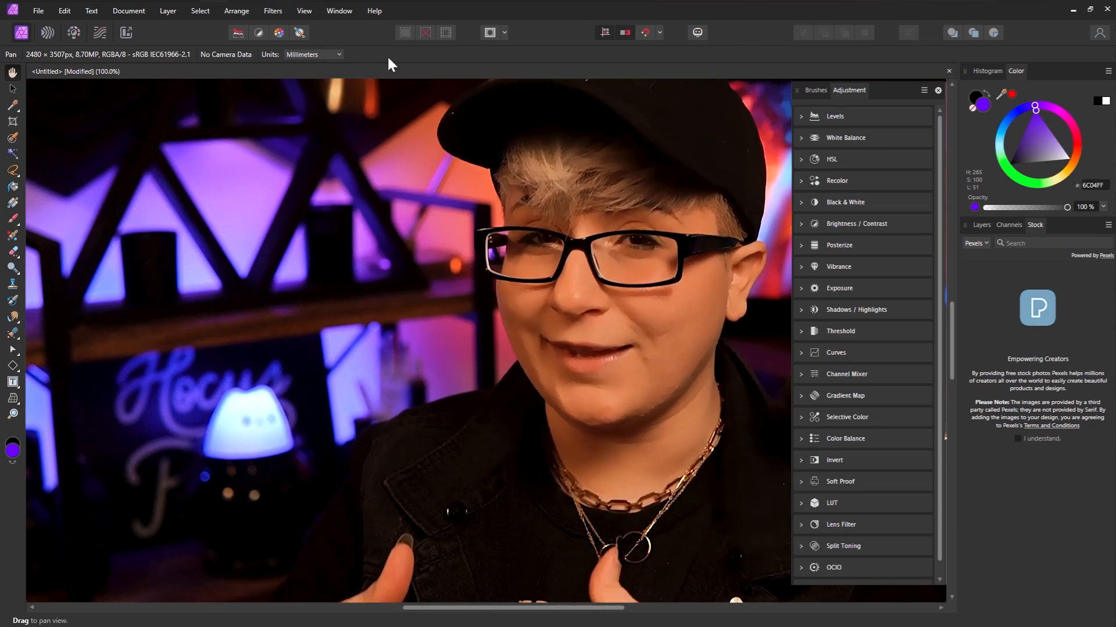
click(341, 13)
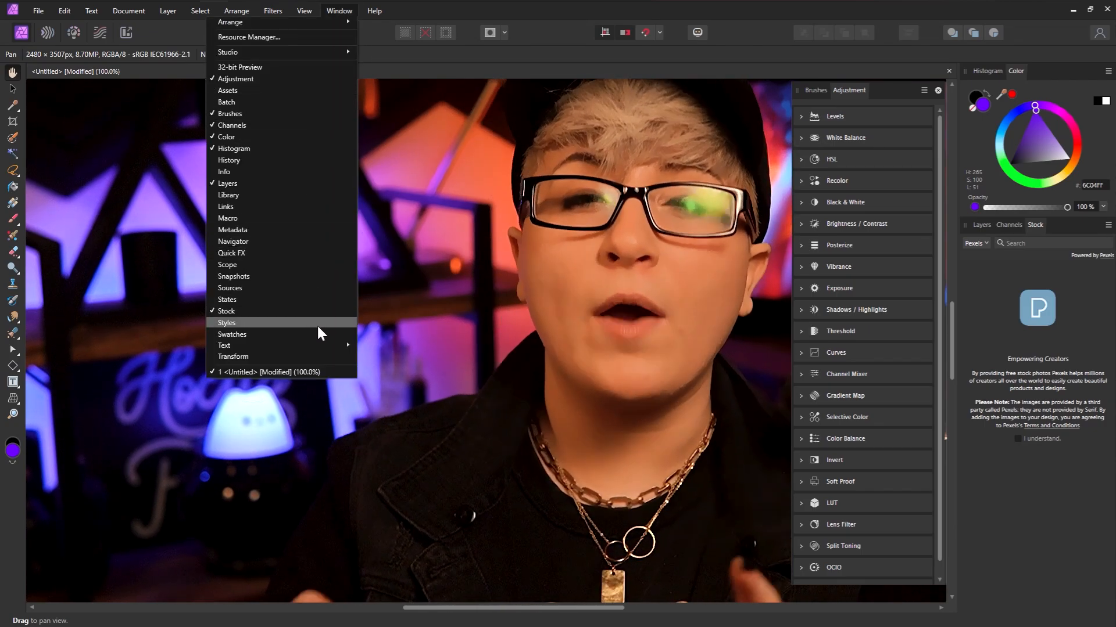
click(545, 33)
Step: Open the toolbar customization options to examine the available items, then close them
right_click(545, 32)
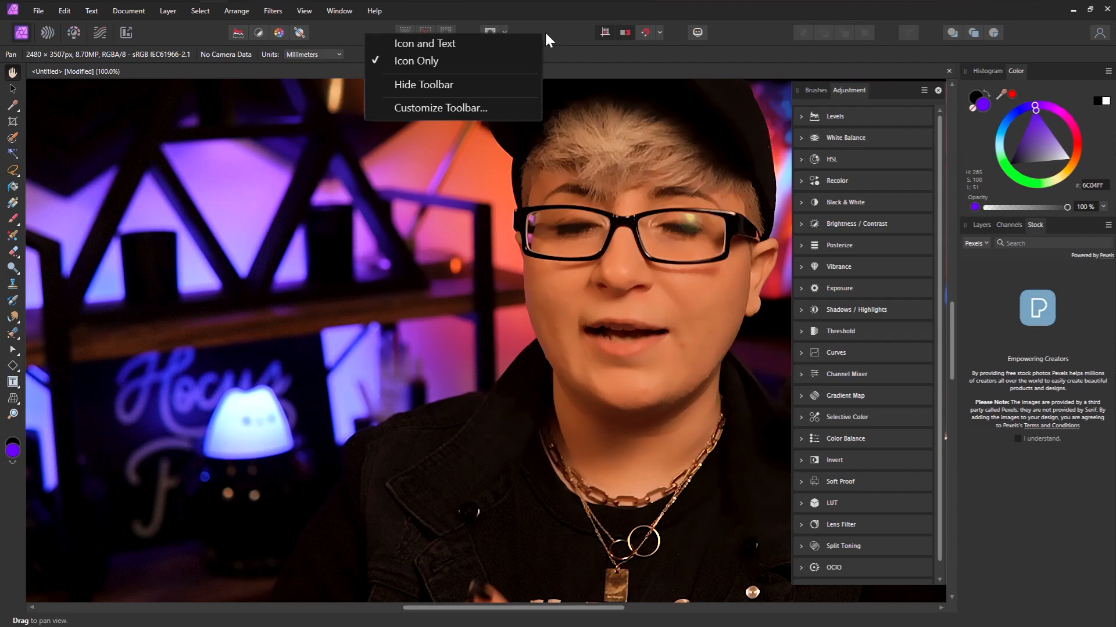
click(506, 108)
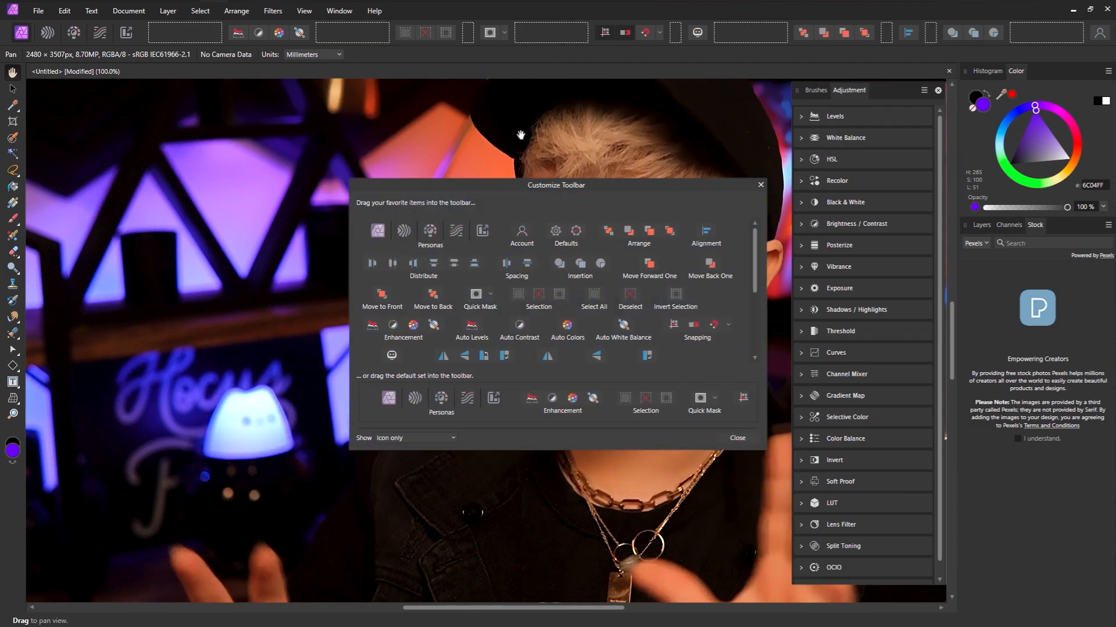
click(760, 185)
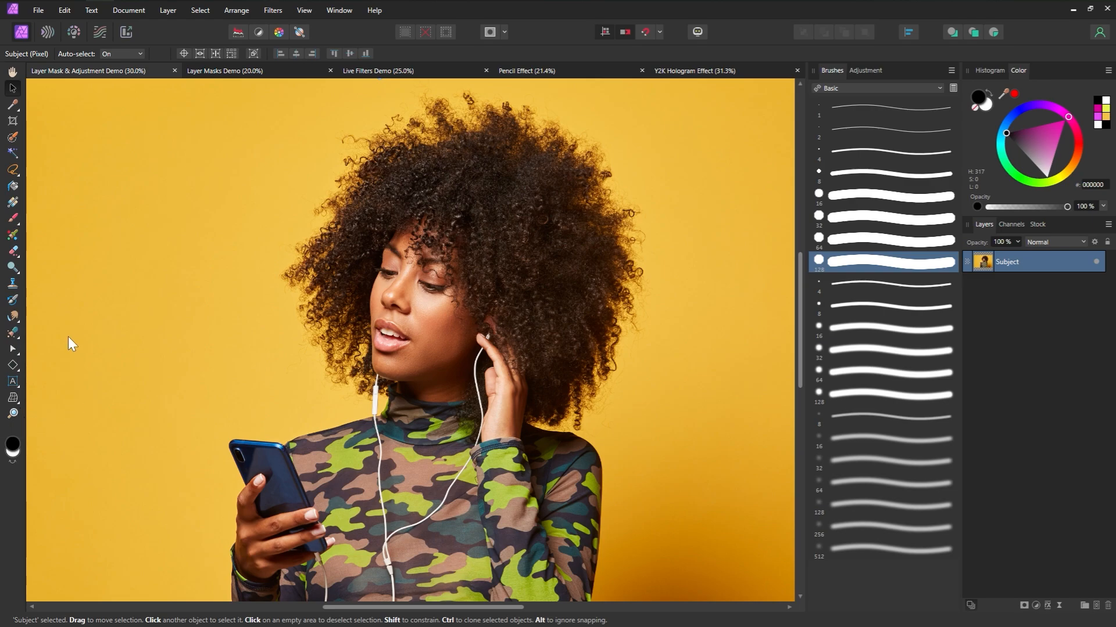
Step: In the Liquify persona, push the woman's hair outward around its outer edge and apply the distortion
click(48, 32)
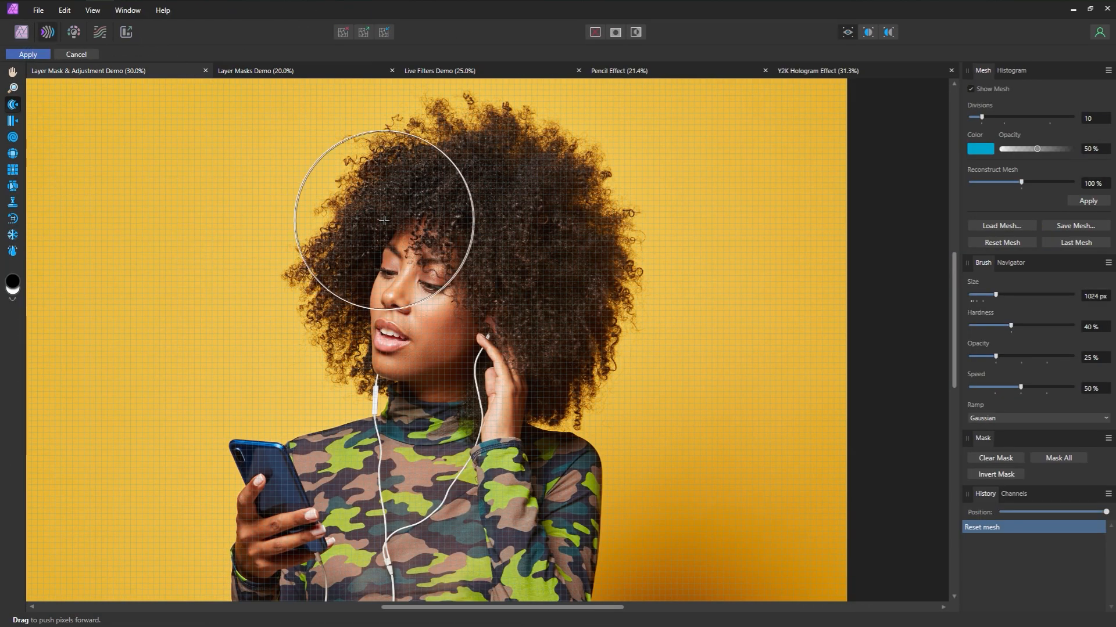
mouse_move(384, 204)
mouse_down()
mouse_move(325, 176)
mouse_move(305, 196)
mouse_up()
drag(423, 129, 423, 113)
drag(614, 214, 630, 205)
drag(440, 131, 433, 119)
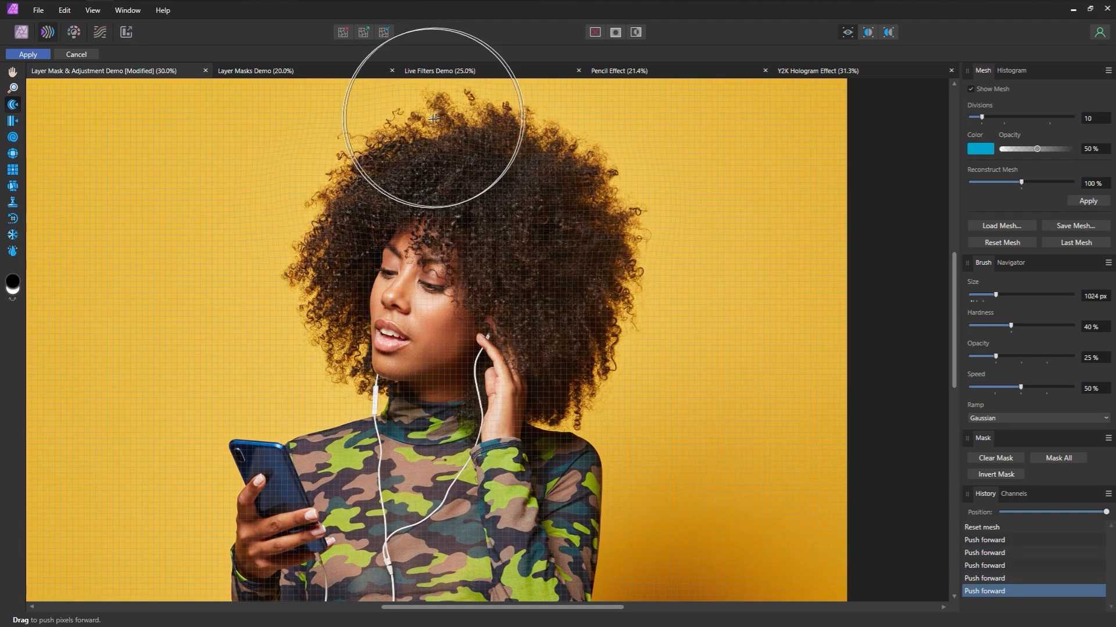
mouse_move(320, 216)
mouse_down()
mouse_move(302, 187)
mouse_move(288, 227)
mouse_up()
drag(409, 131, 403, 115)
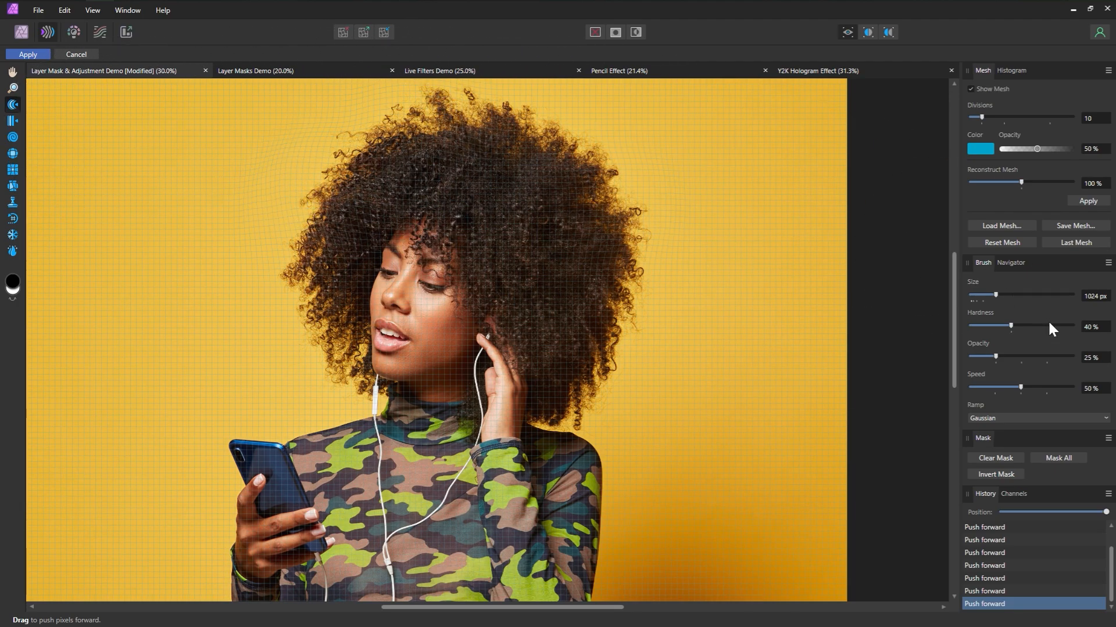
click(34, 54)
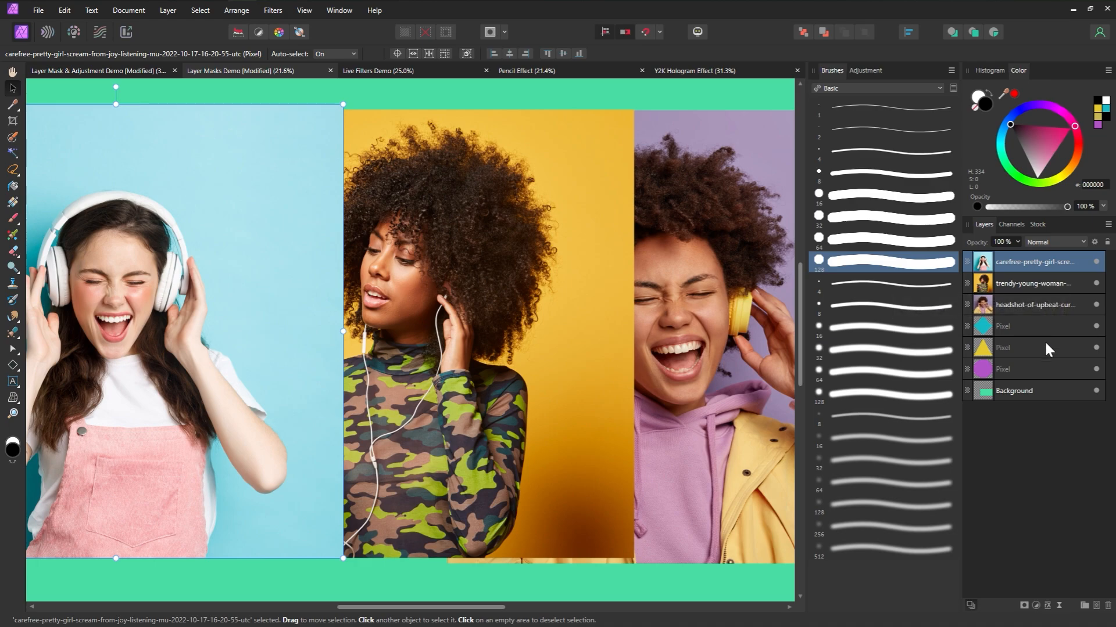
Step: Add a new pixel layer above the carefree-pretty-girl layer in Layer Masks Demo and delete it again
click(1097, 606)
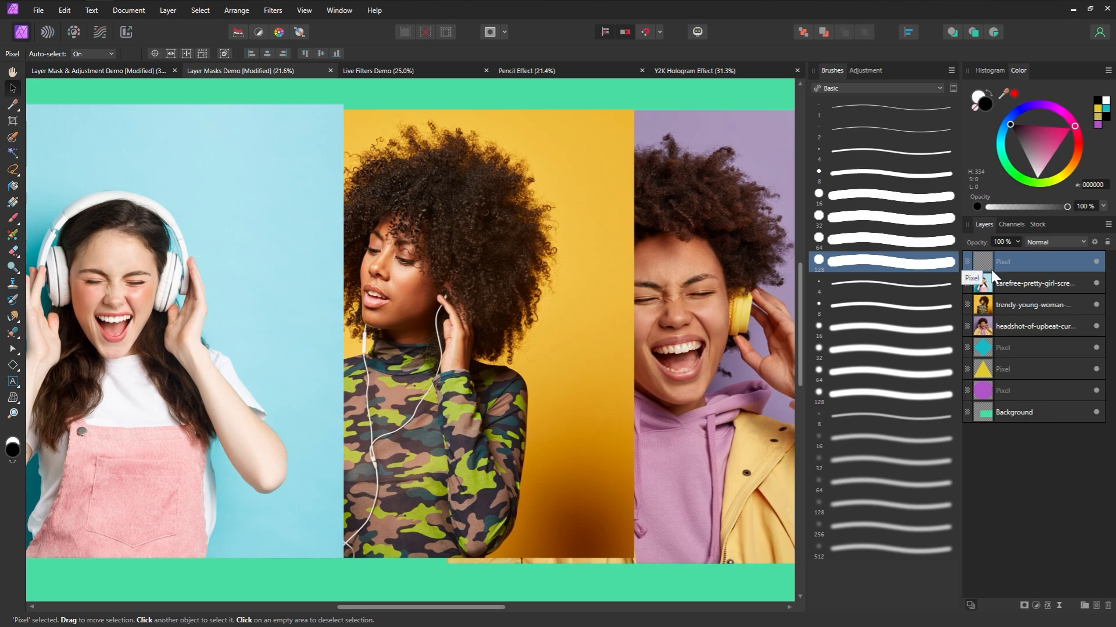
click(1108, 606)
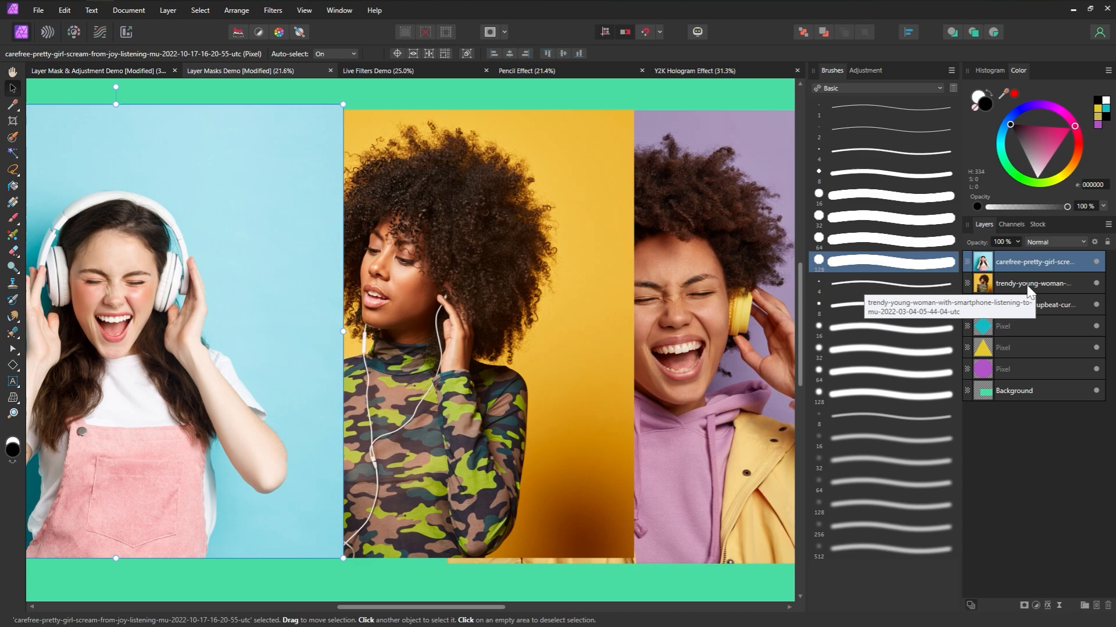
Step: Add the headshot, yellow triangle and Background layers to the current layer selection individually
ctrl+click(1031, 306)
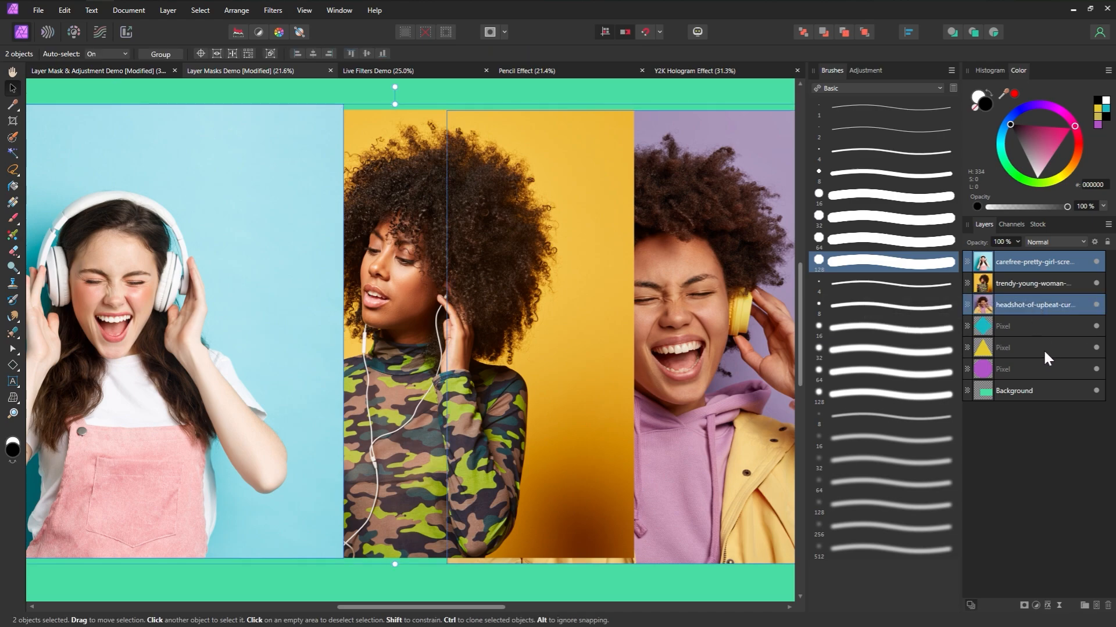
ctrl+click(1043, 349)
ctrl+click(1051, 389)
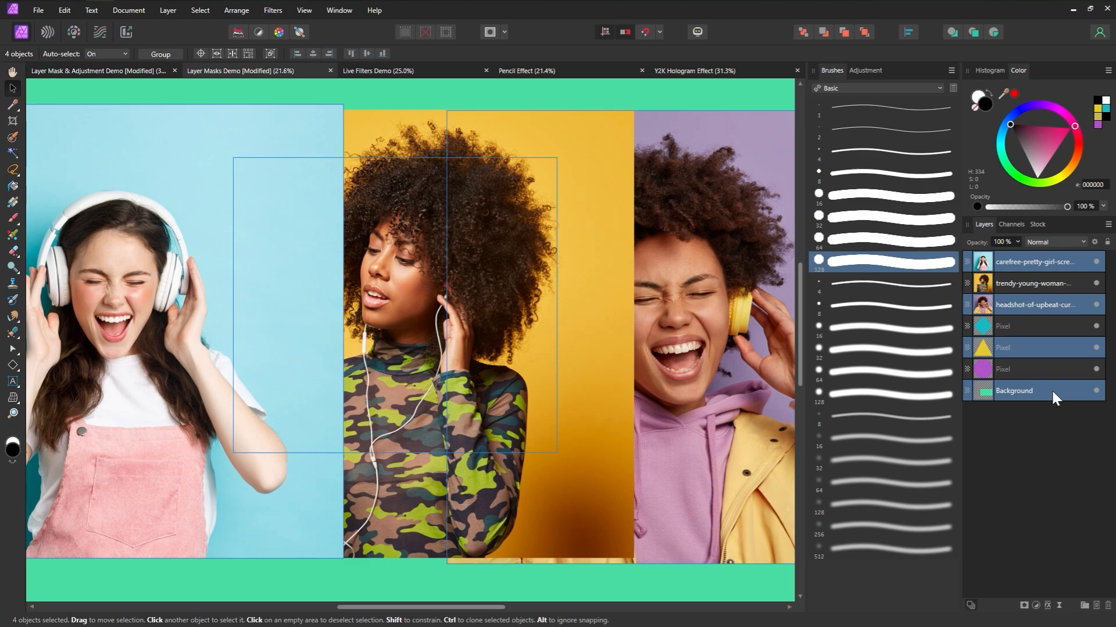
Step: Select the contiguous range of layers from Background up to the teal diamond, then only the diamond layer
click(1051, 389)
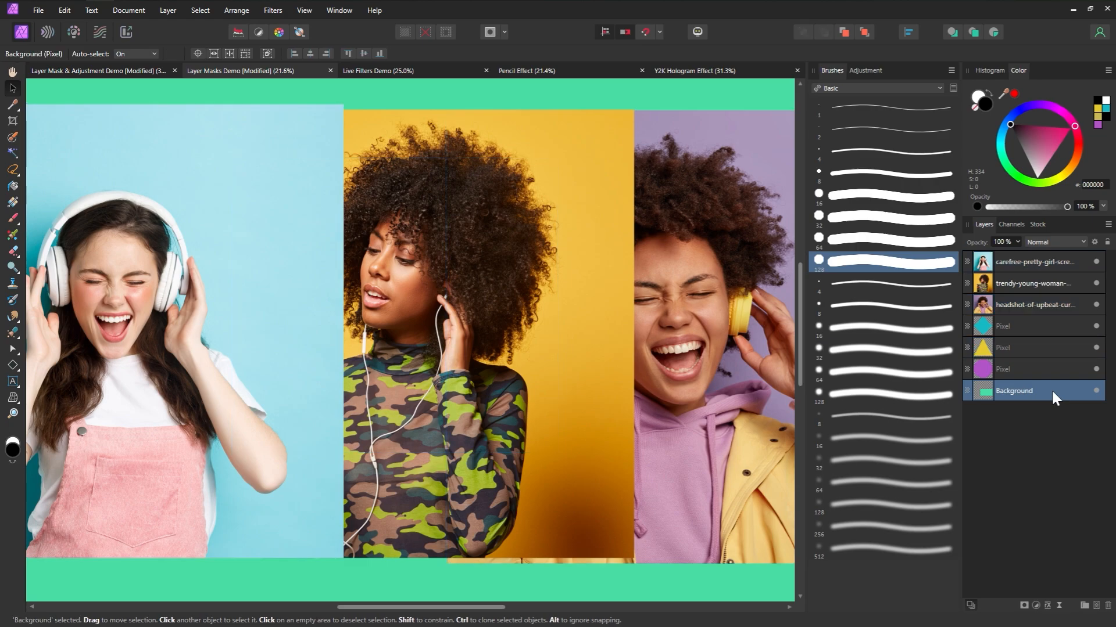
shift+click(1038, 321)
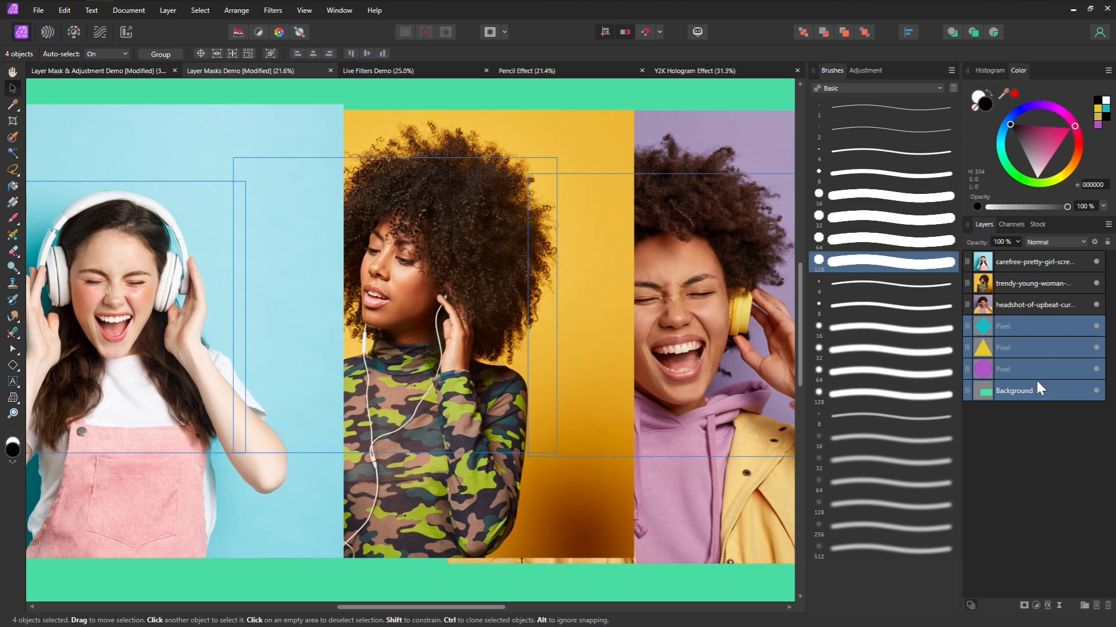
click(1034, 325)
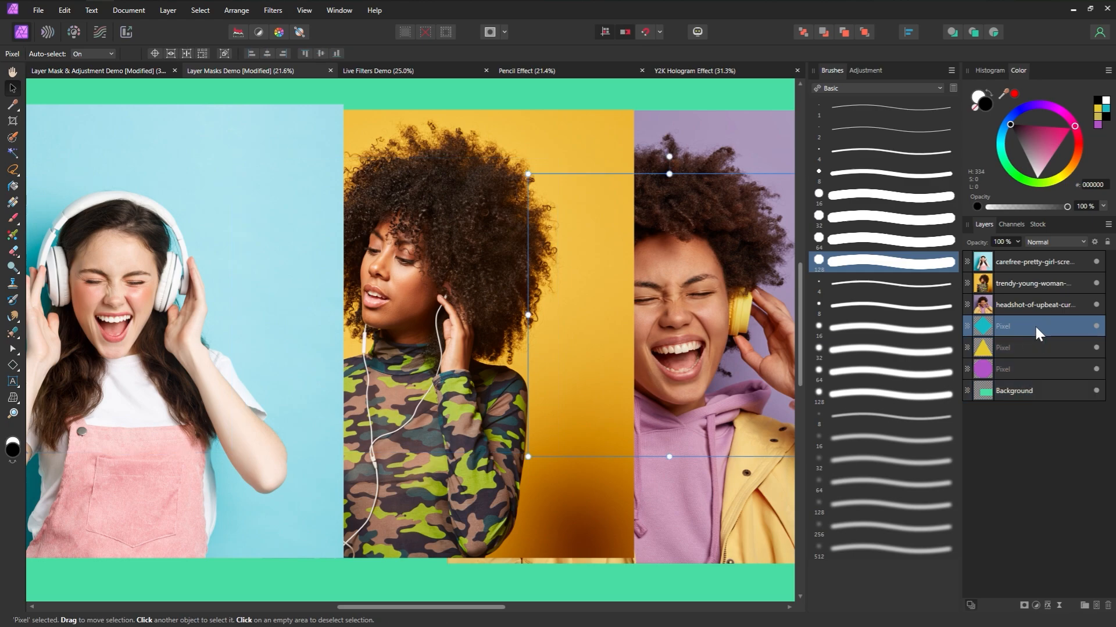
Step: Move the trendy-young-woman layer to the top of the layer stack
click(1030, 285)
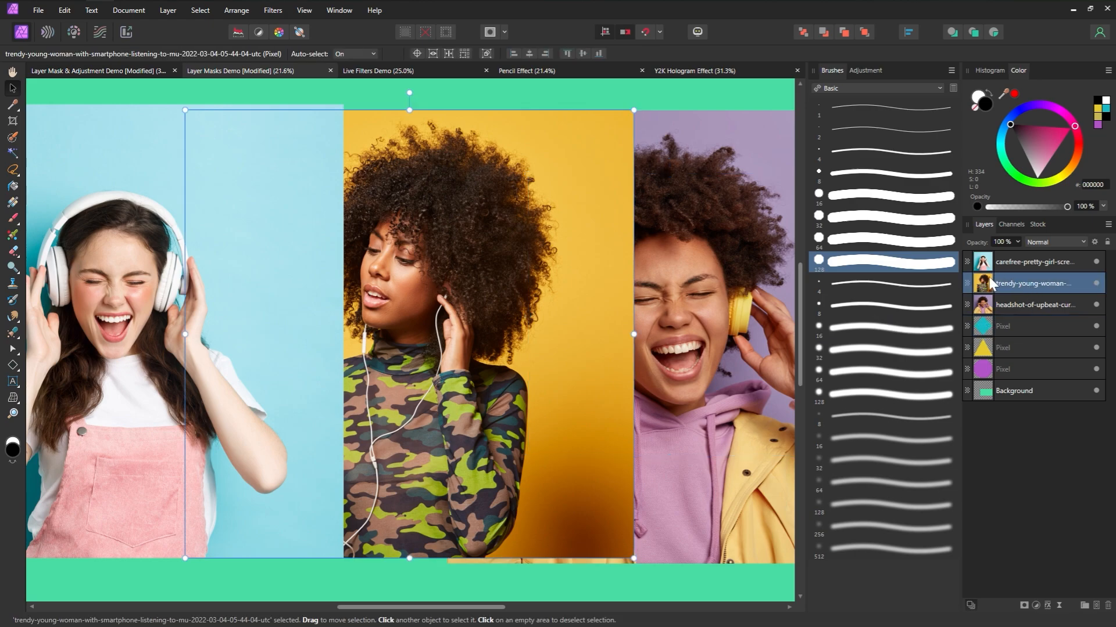
drag(988, 284, 984, 262)
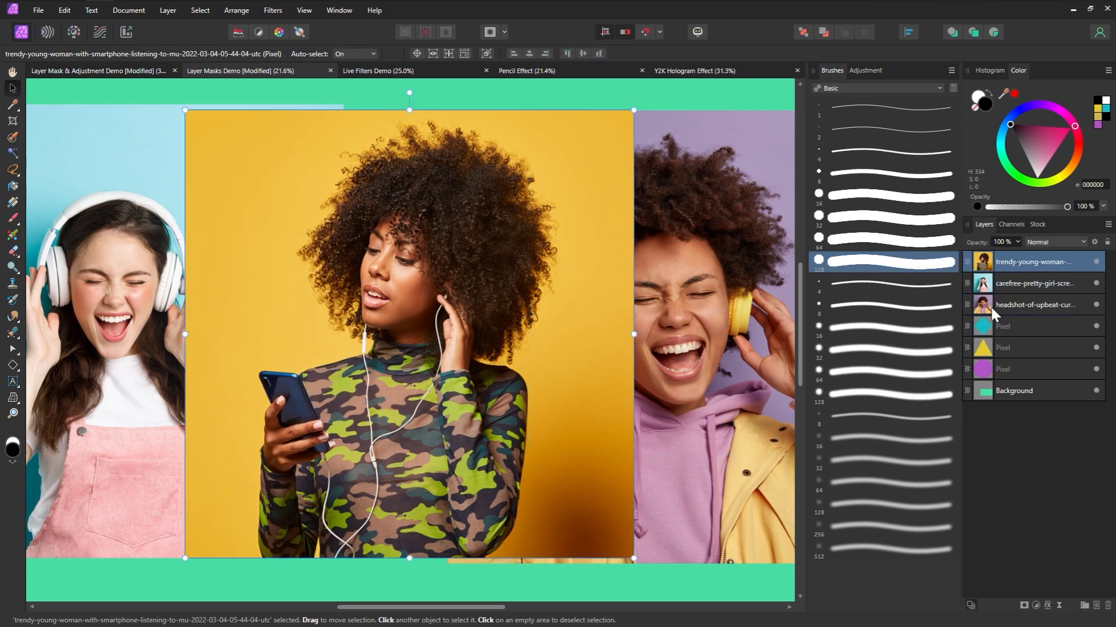
Step: Move the teal diamond layer to the top of the stack and back below the headshot layer
drag(987, 329, 988, 261)
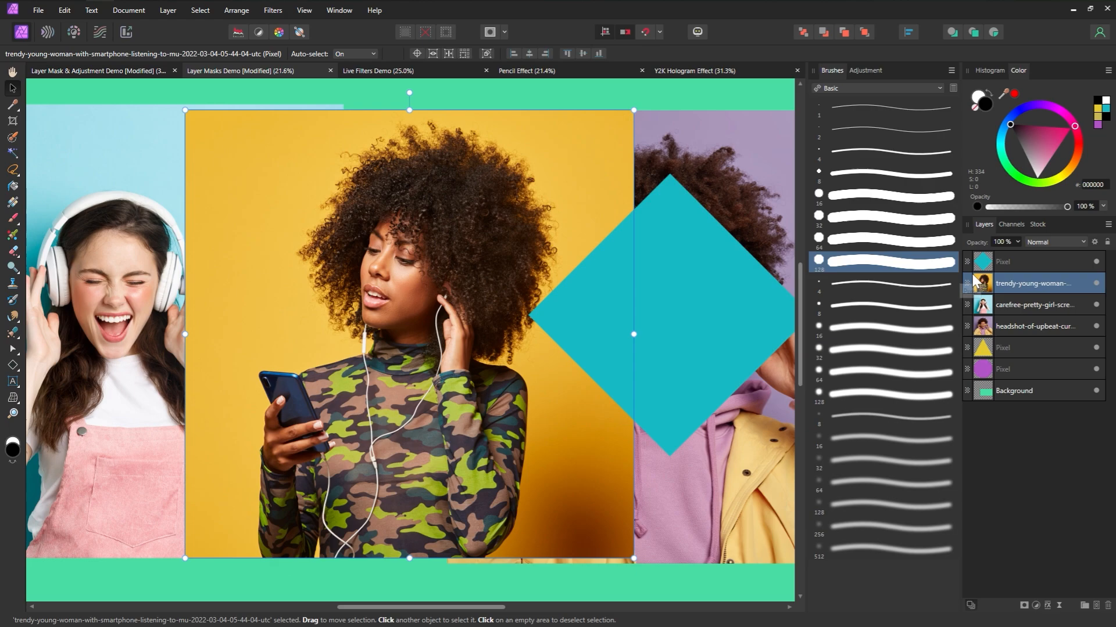
click(988, 262)
drag(987, 301, 986, 337)
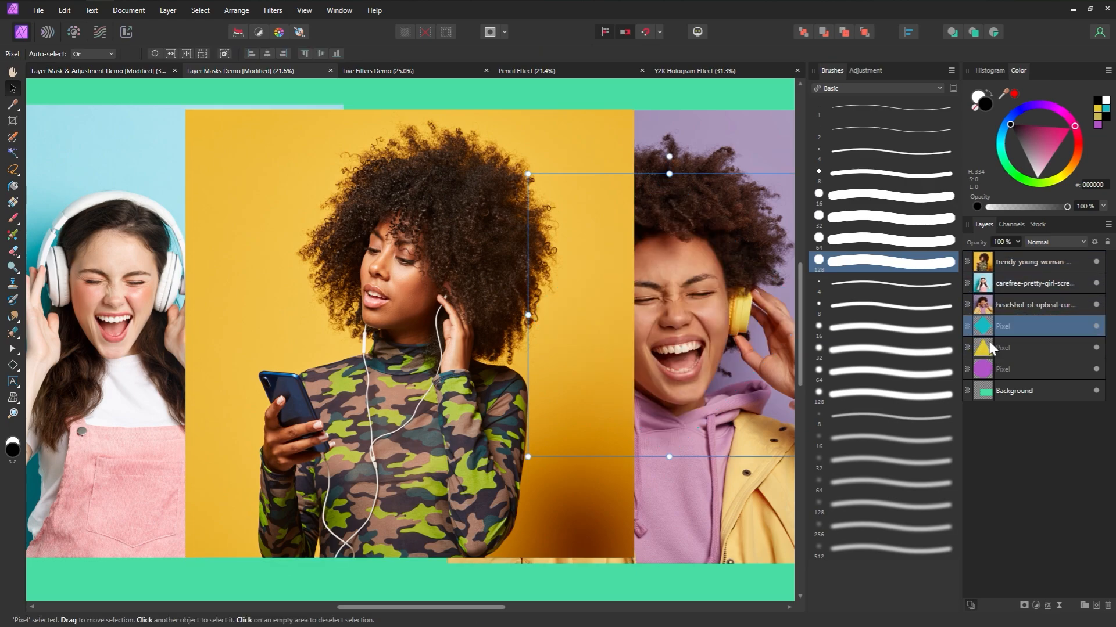
Step: Hide the carefree-pretty-girl and headshot photo layers
click(1096, 283)
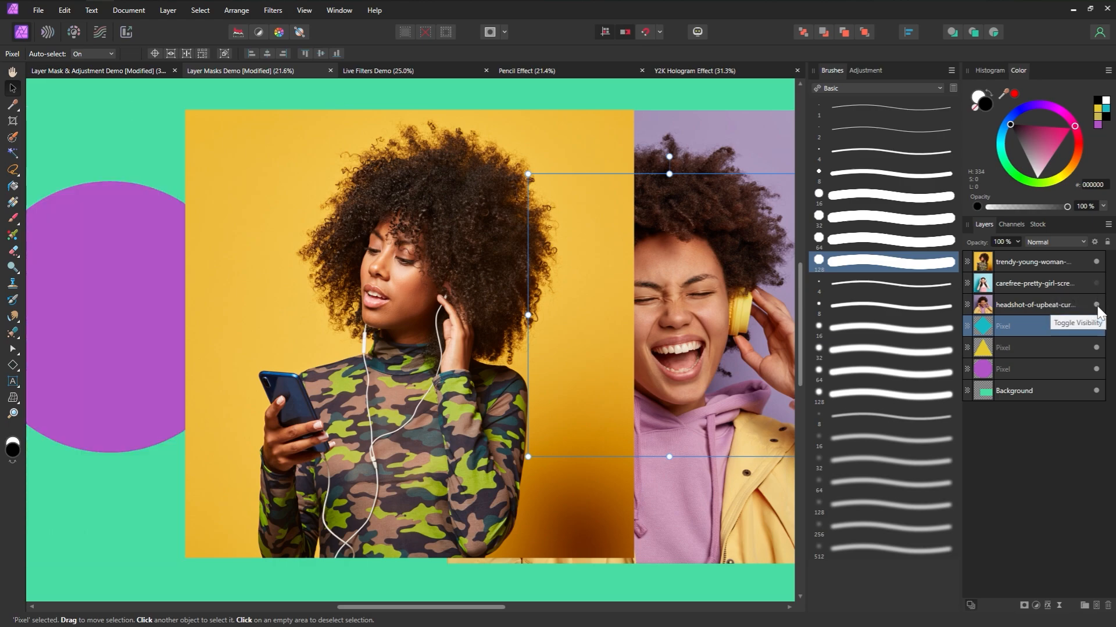
click(1096, 305)
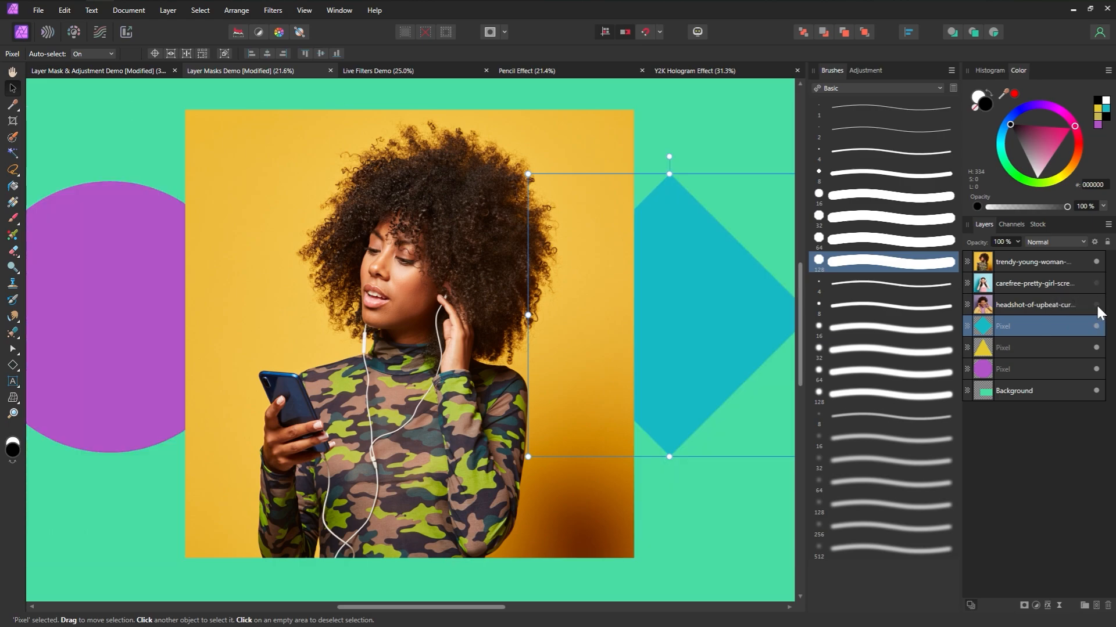
Step: Try a lower opacity on the trendy-young-woman layer and return it to 100%
click(1072, 268)
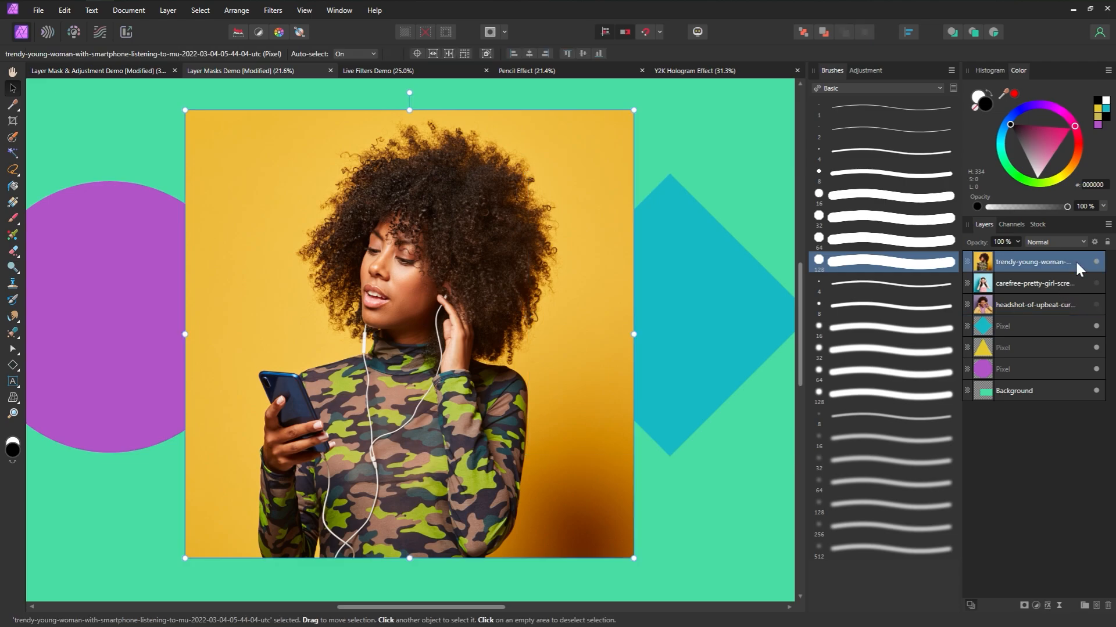
click(1018, 242)
drag(1015, 256, 957, 260)
click(978, 242)
Step: Browse the blend modes for the trendy-young-woman layer and leave it on Normal
click(1083, 243)
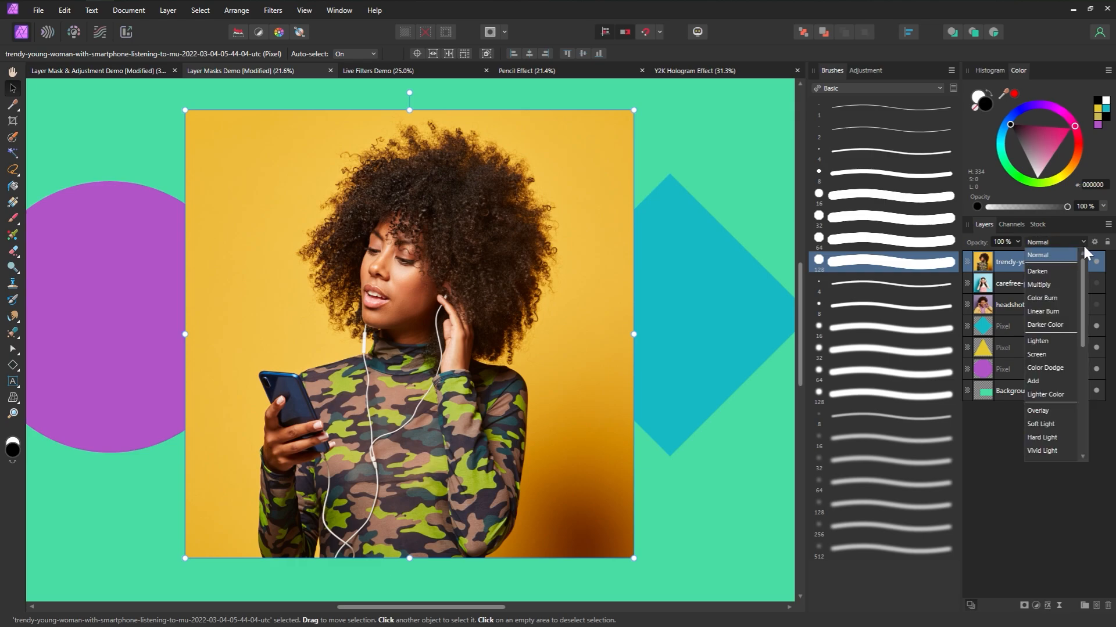
mouse_move(1083, 279)
mouse_down()
mouse_move(1080, 369)
mouse_move(1091, 260)
mouse_up()
click(1082, 241)
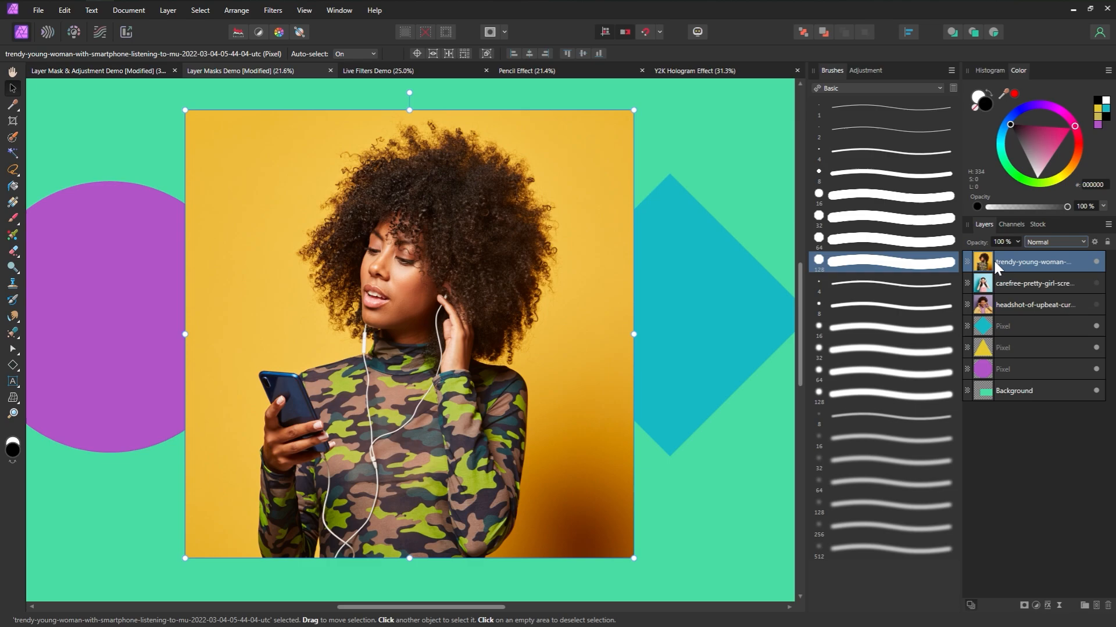
Step: Clip the trendy-young-woman photo inside the yellow triangle layer and show the two hidden photo layers again
drag(1089, 262, 1052, 346)
click(1096, 283)
click(1095, 261)
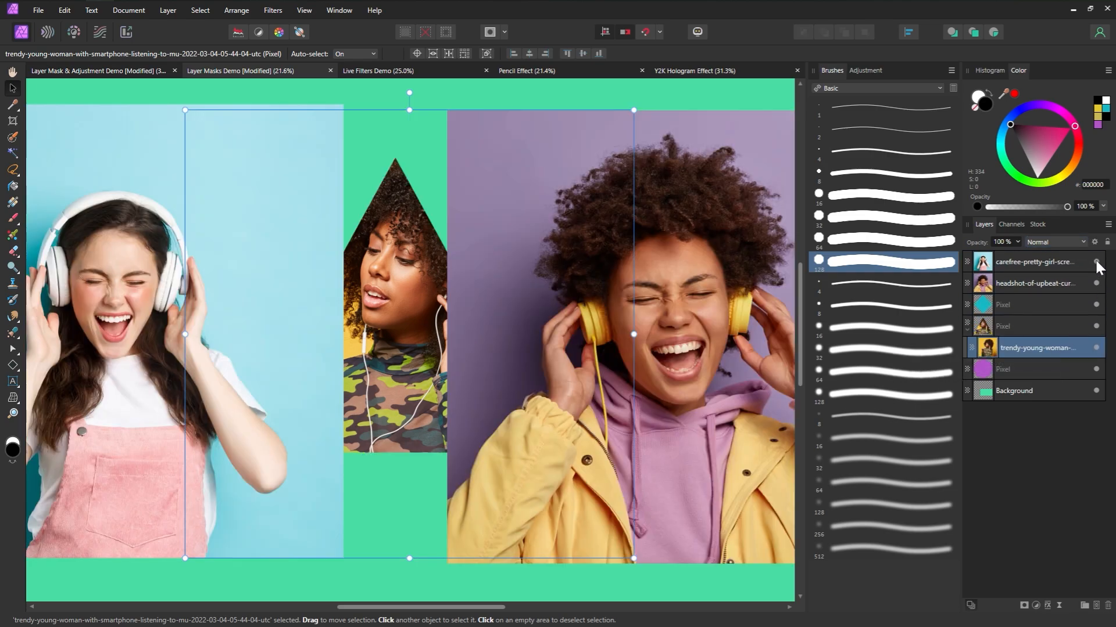
Step: Clip the carefree-pretty-girl photo inside the purple circle and the headshot inside the teal diamond, and collapse the three shape layers
drag(1082, 281, 1063, 368)
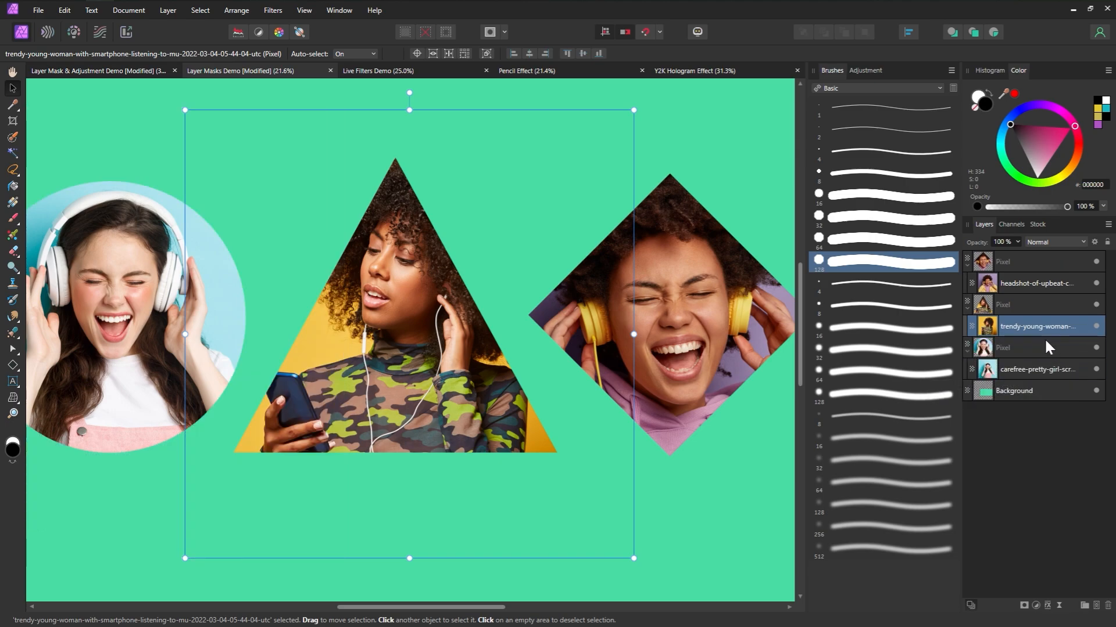
click(967, 308)
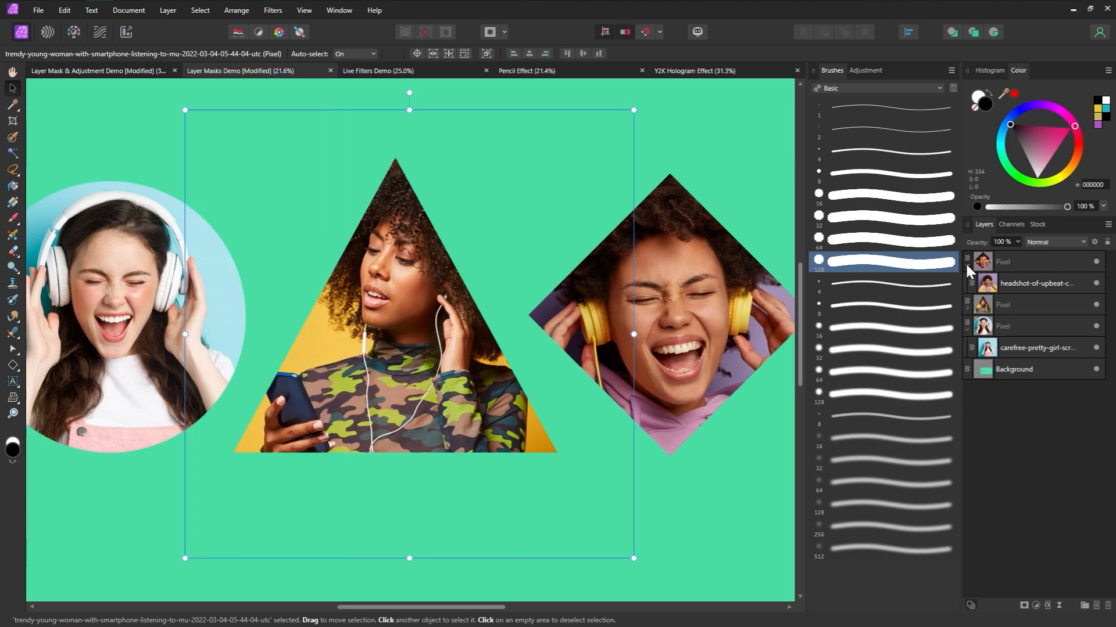
click(967, 267)
click(968, 308)
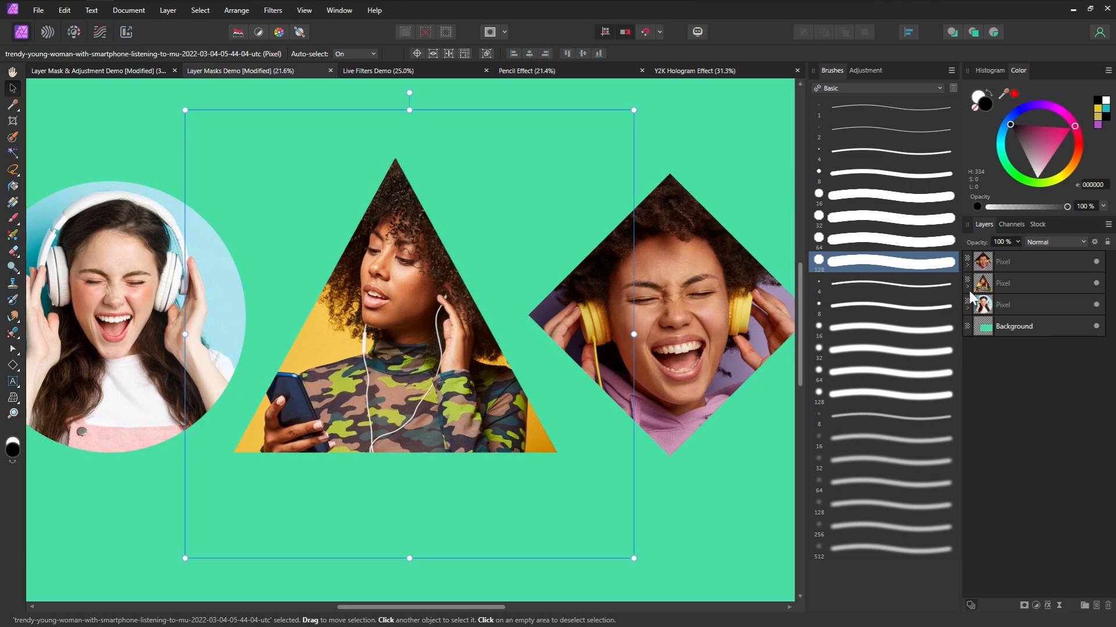
Step: Expand, collapse and re-expand the triangle layer to show its nested photo
click(967, 289)
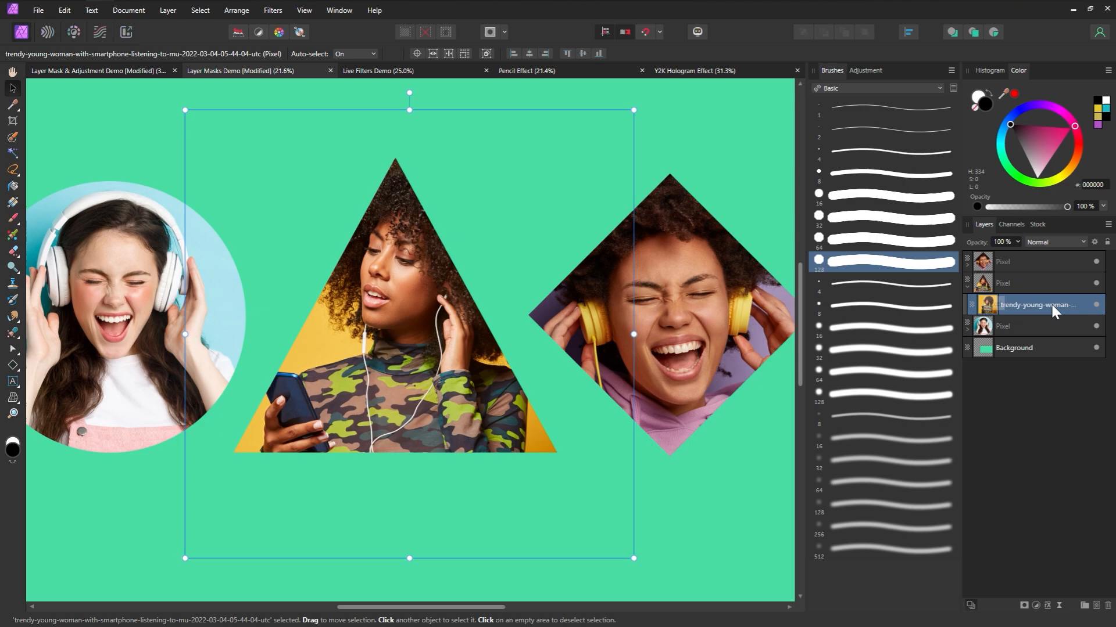
click(967, 287)
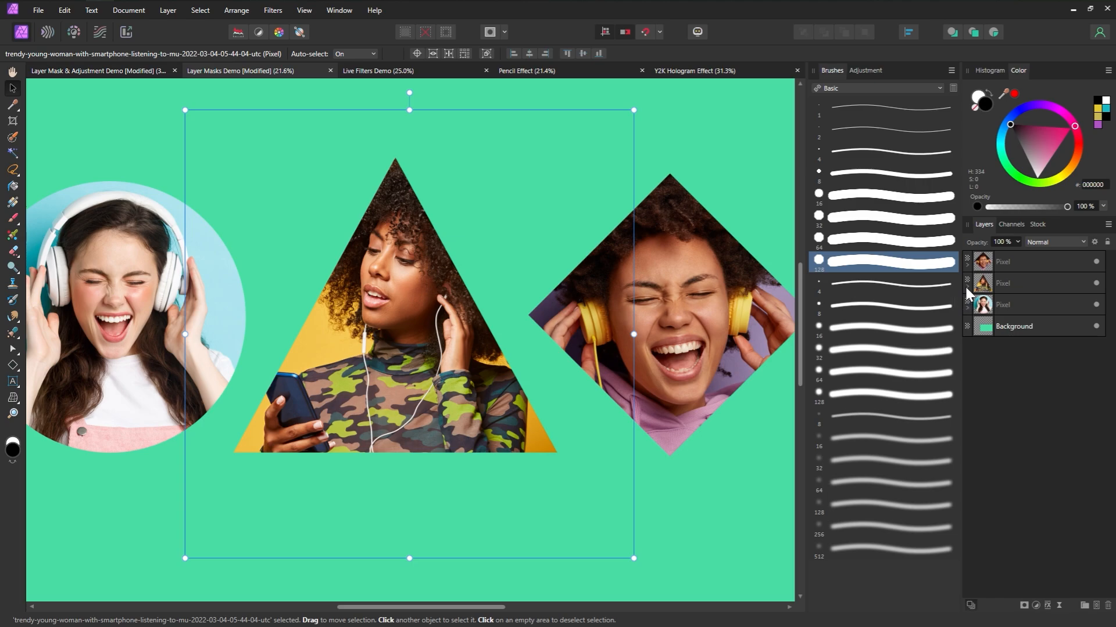
click(966, 287)
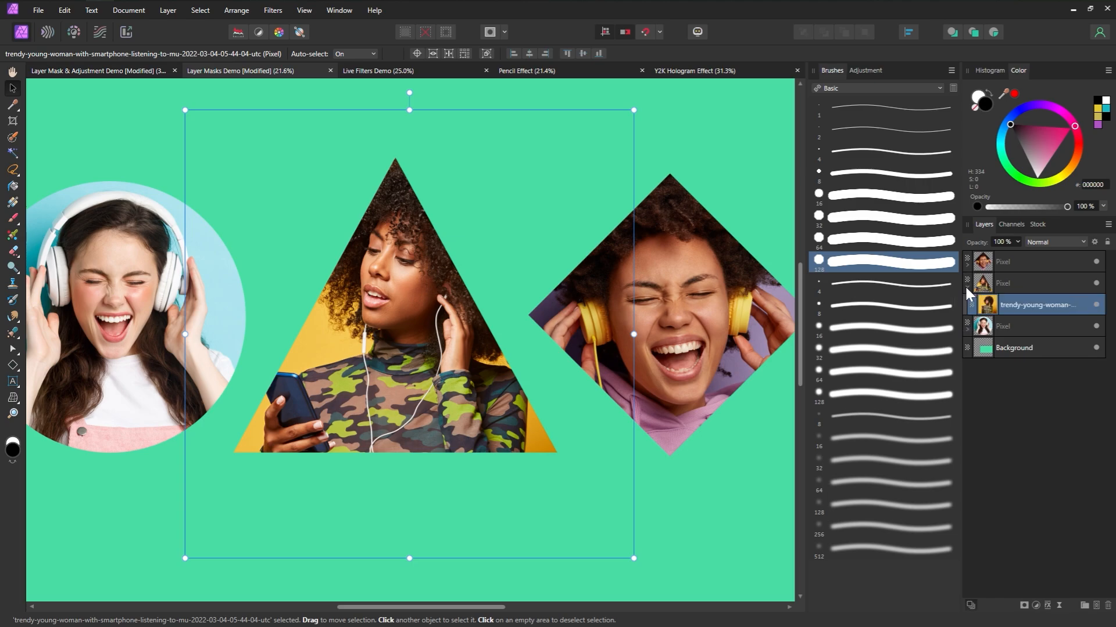
Step: Add a pixel layer above the circle layer, nest it inside the trendy-young-woman layer, and delete it
click(1014, 329)
click(1095, 605)
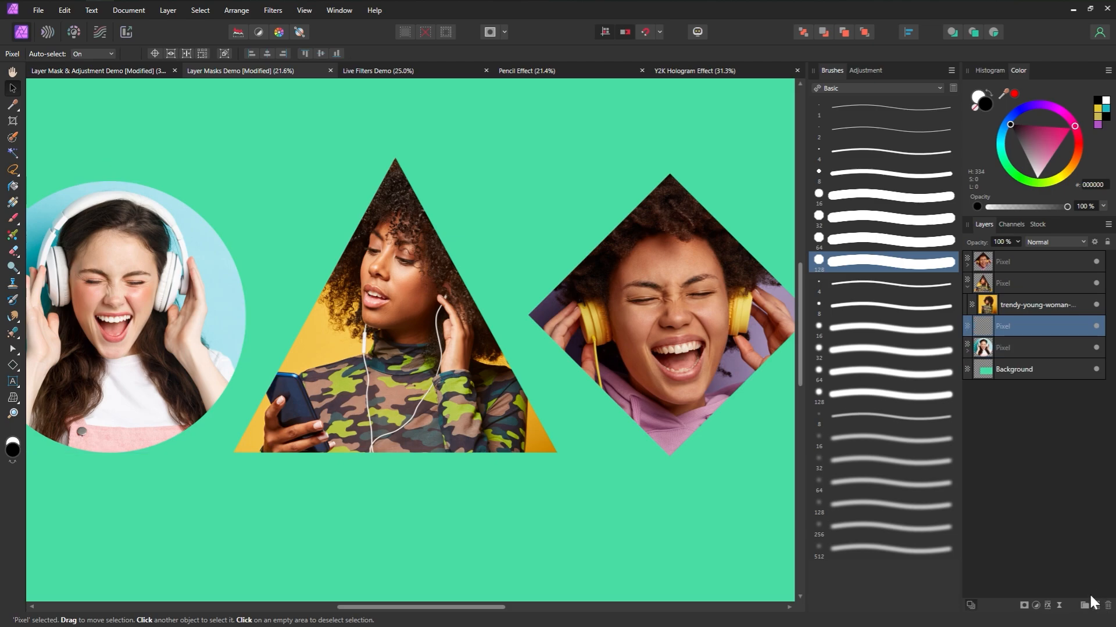
drag(1061, 308, 970, 307)
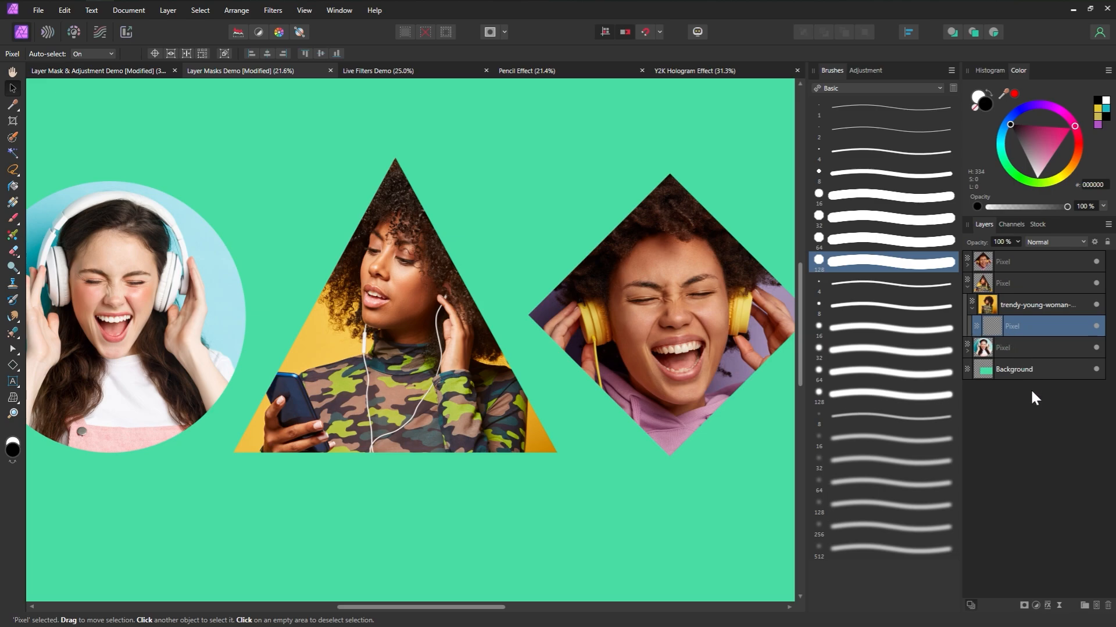
click(1107, 605)
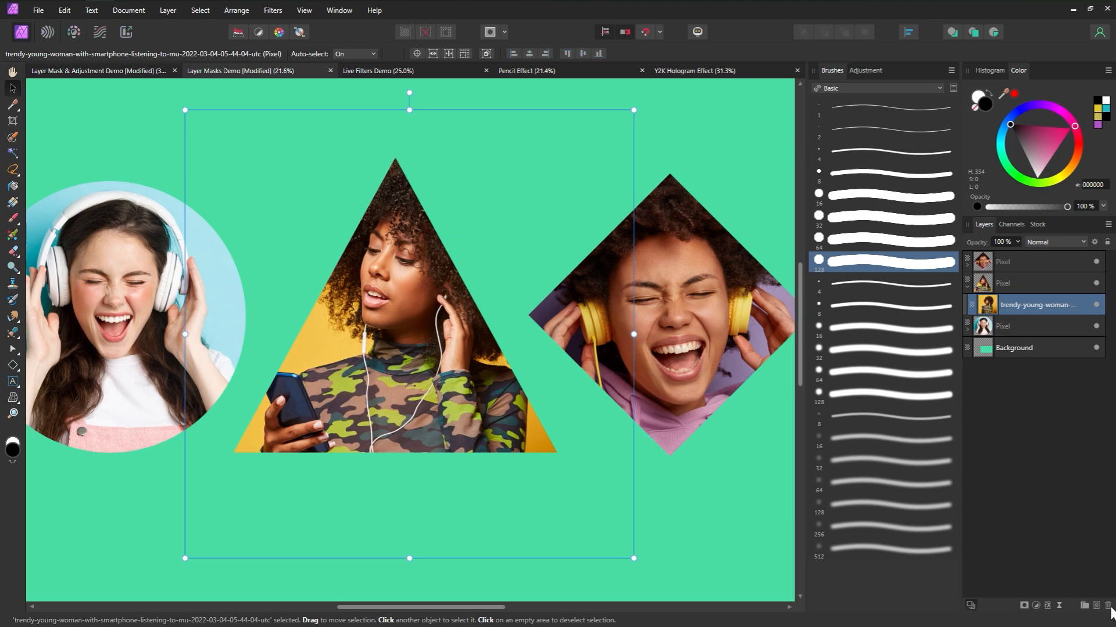
Step: Reposition and slightly enlarge the photo clipped inside the triangle, and shift the triangle layer together with its photo
mouse_move(389, 337)
mouse_down()
mouse_move(372, 356)
mouse_move(358, 320)
mouse_move(380, 347)
mouse_up()
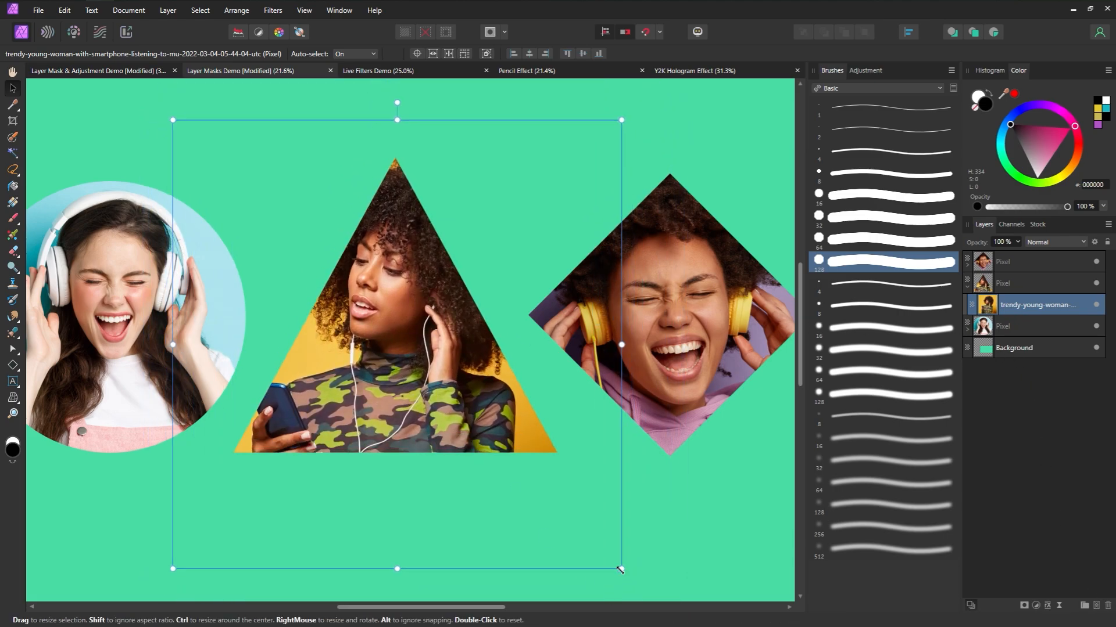
drag(619, 569, 656, 566)
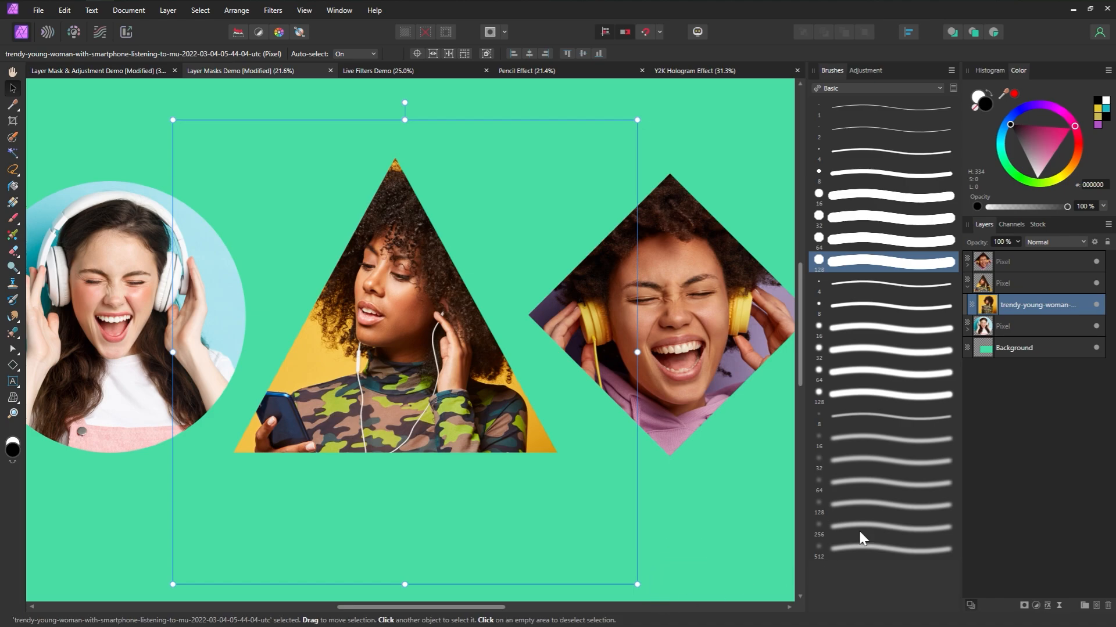
click(1026, 283)
mouse_move(417, 372)
mouse_down()
mouse_move(456, 405)
mouse_move(407, 378)
mouse_up()
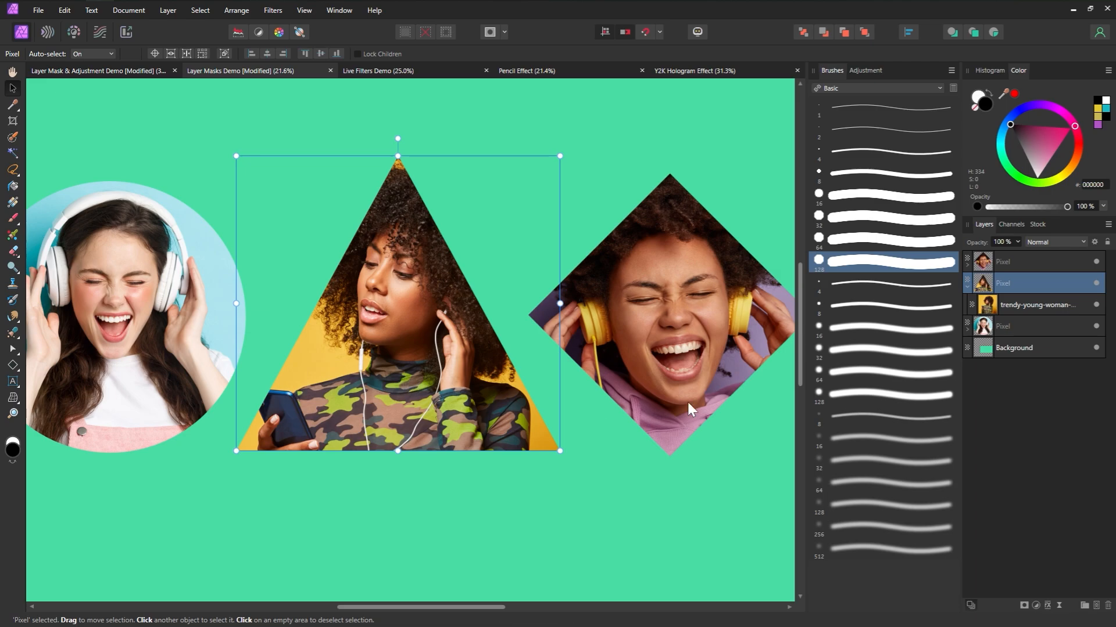
click(967, 287)
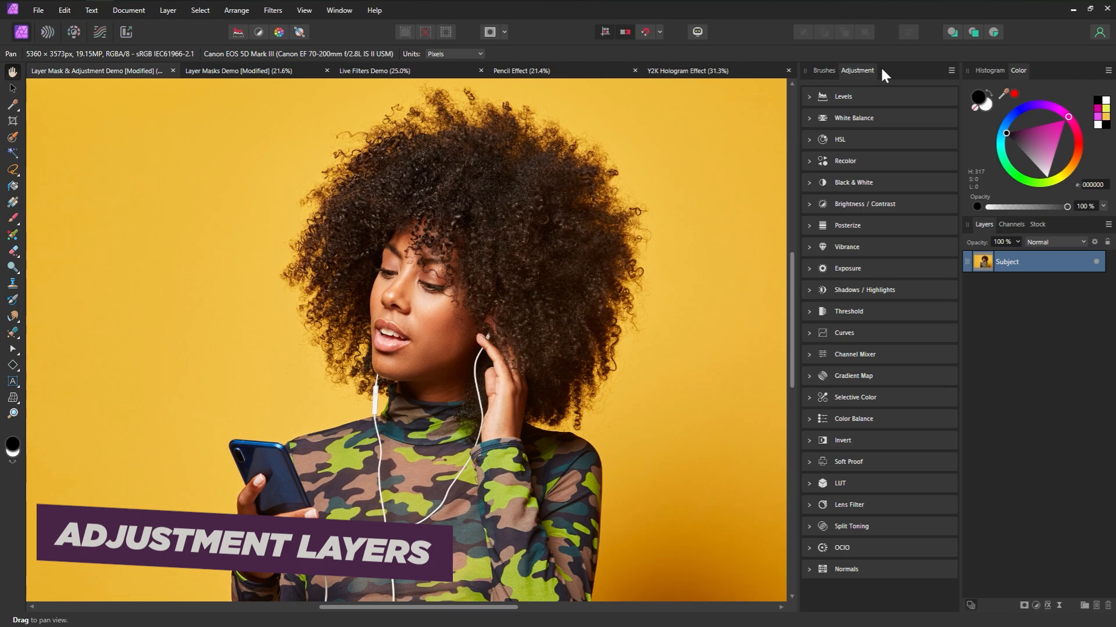
Step: Turn on the display of the Adjustment panel in the workspace
click(347, 9)
click(339, 11)
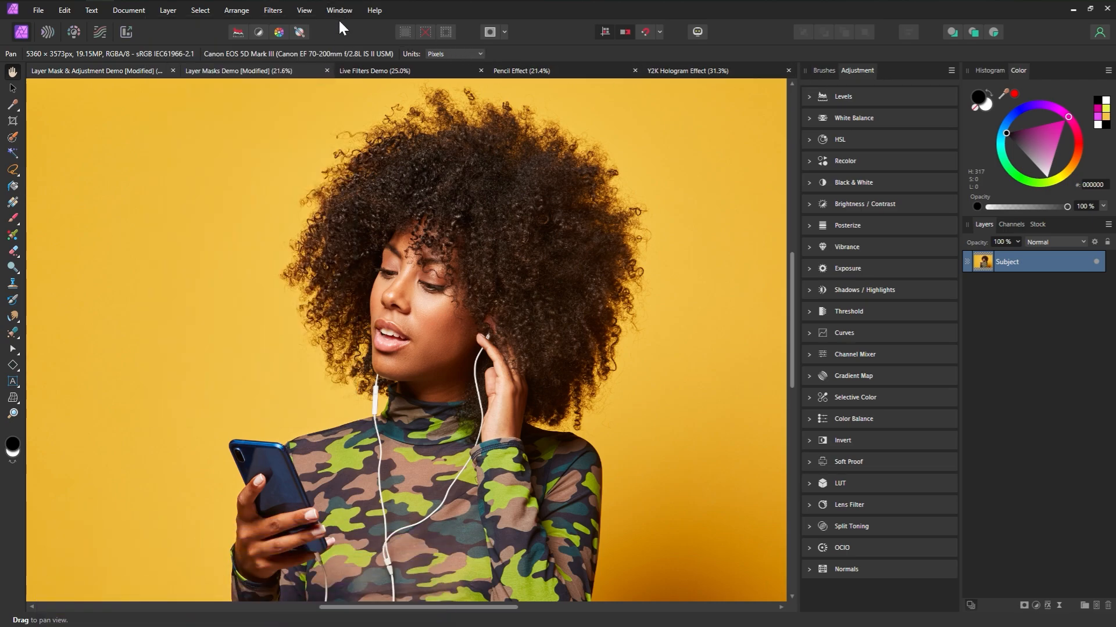
click(343, 13)
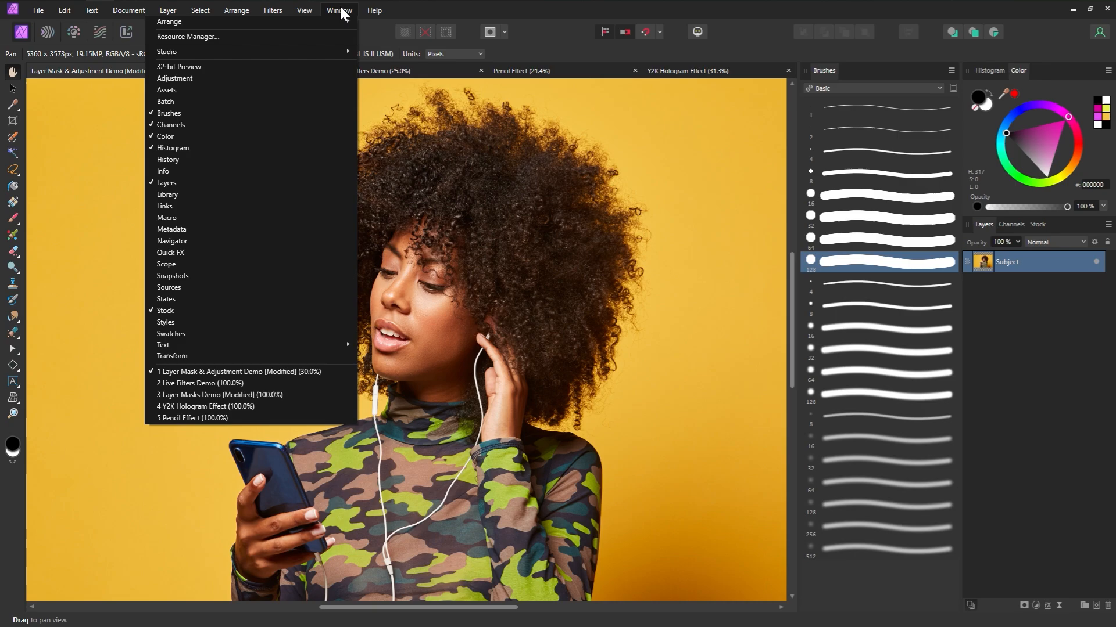
click(302, 78)
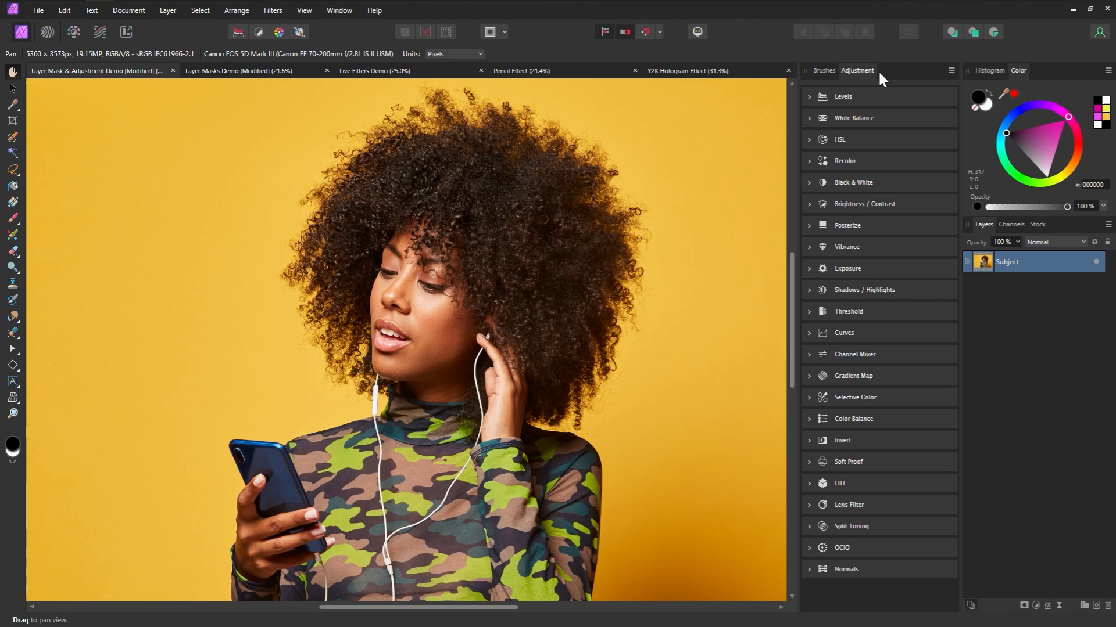
Step: Add the default Recolor adjustment to the Subject layer, with hue about 335.9° and saturation 89%
click(865, 163)
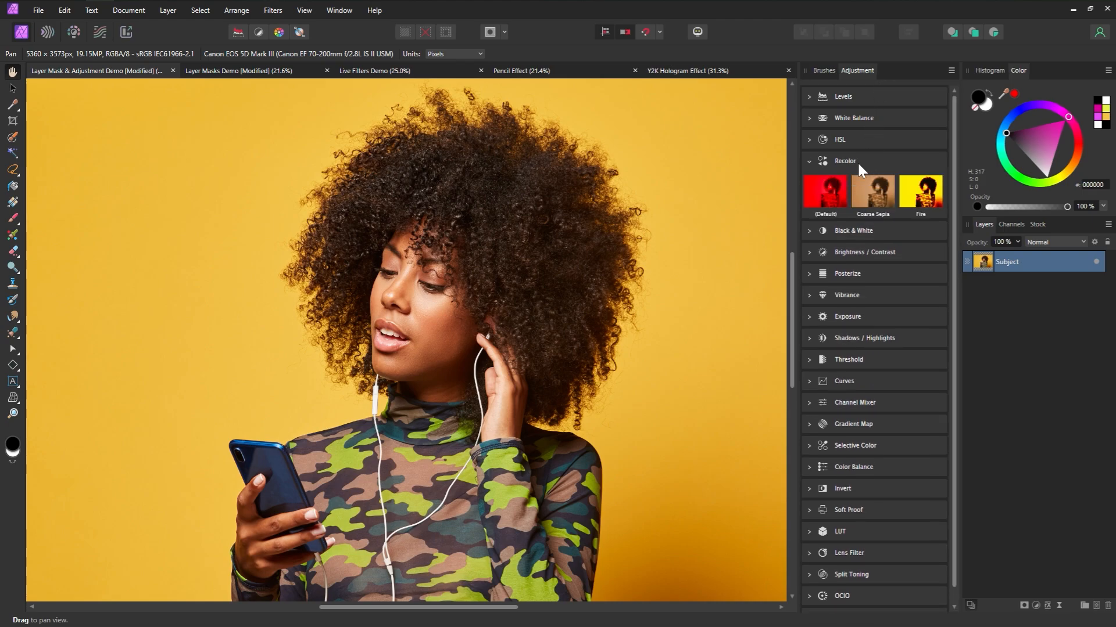
click(825, 194)
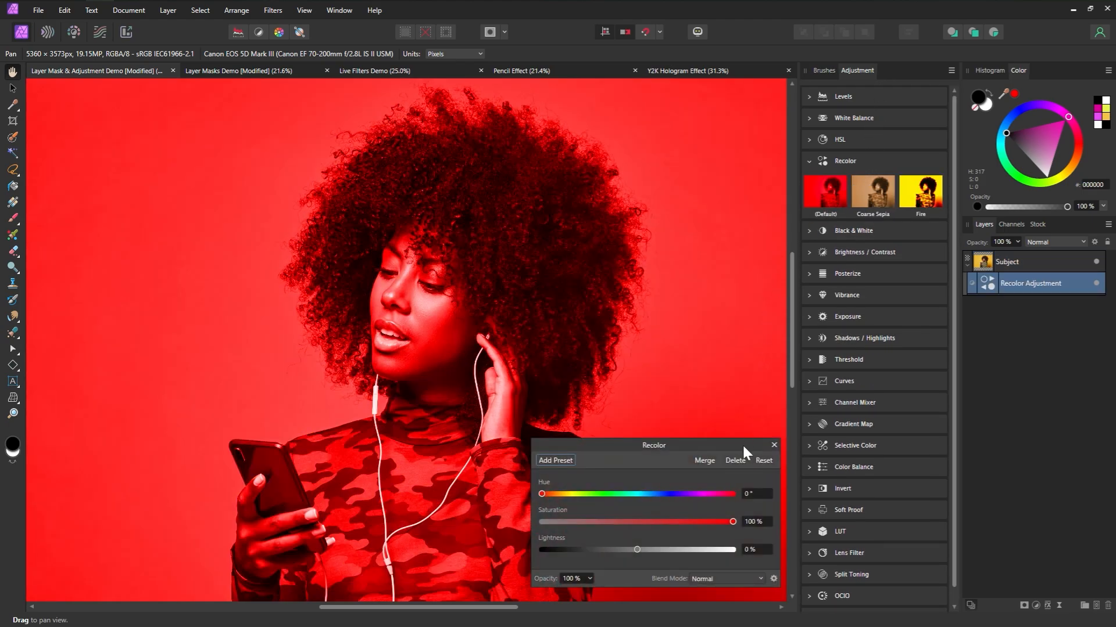
drag(742, 443, 744, 277)
drag(544, 330, 712, 361)
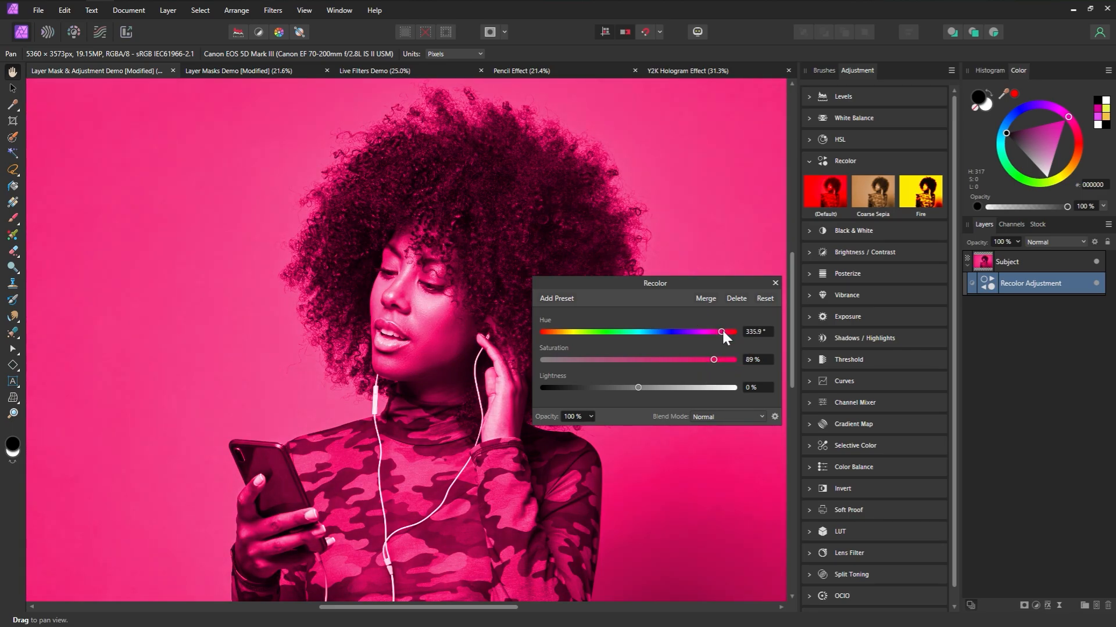
click(774, 282)
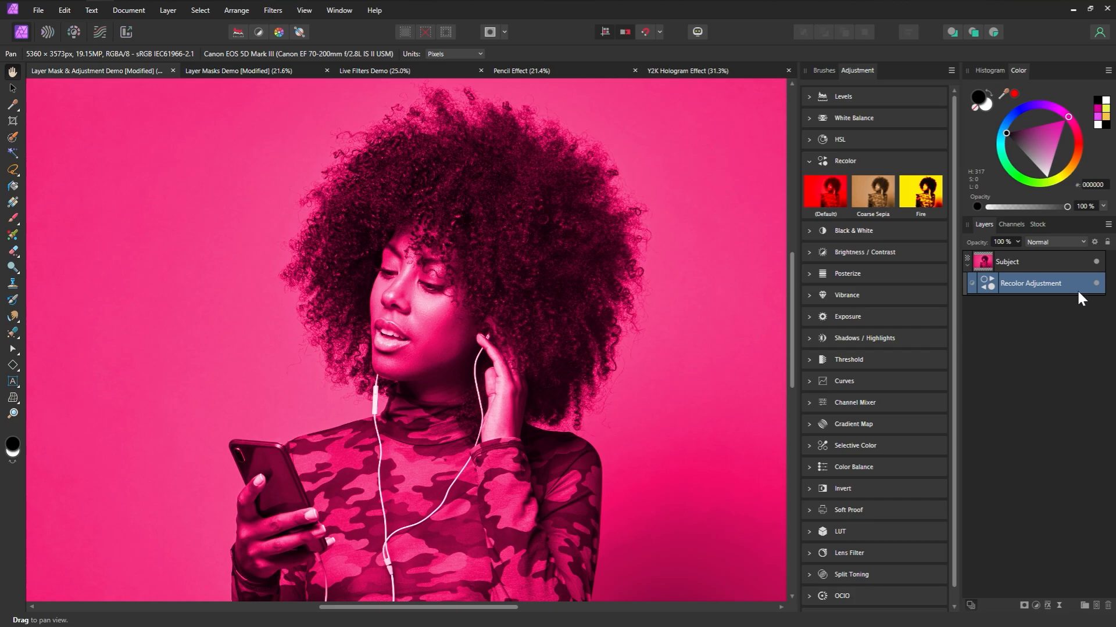
Step: Hide the Recolor adjustment and show it again to compare the pink effect with the original photo
mouse_move(991, 290)
mouse_down()
mouse_move(992, 247)
mouse_move(1007, 279)
mouse_up()
key(8)
key(6)
drag(765, 251, 1098, 272)
click(1096, 284)
click(1095, 284)
Step: Select the Subject layer, collapse it and re-expand it to show its nested adjustment
click(1029, 265)
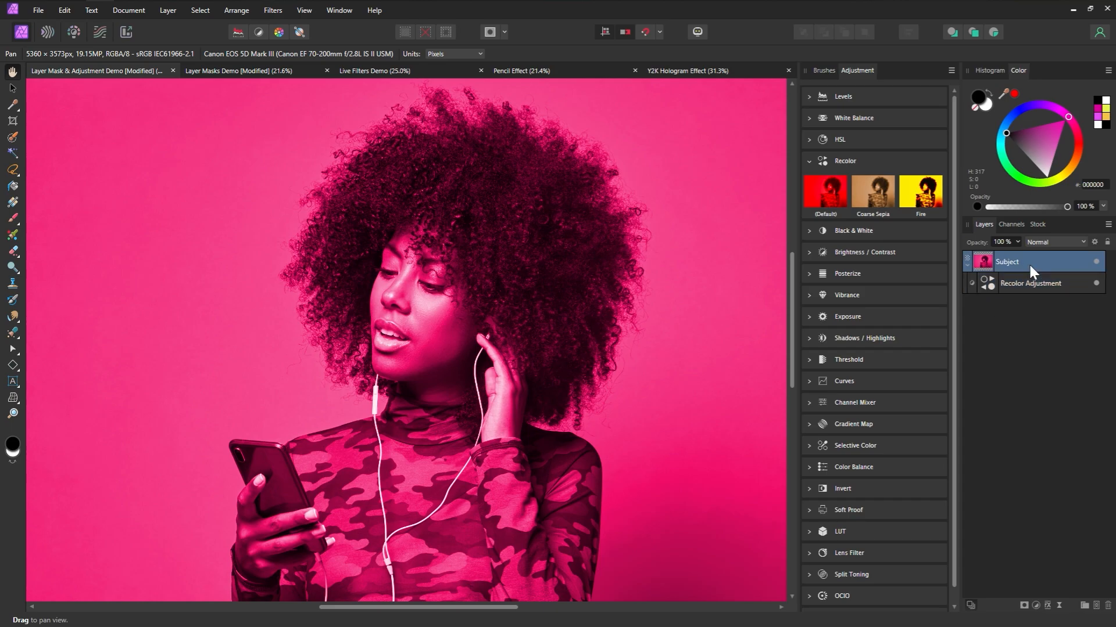
click(967, 266)
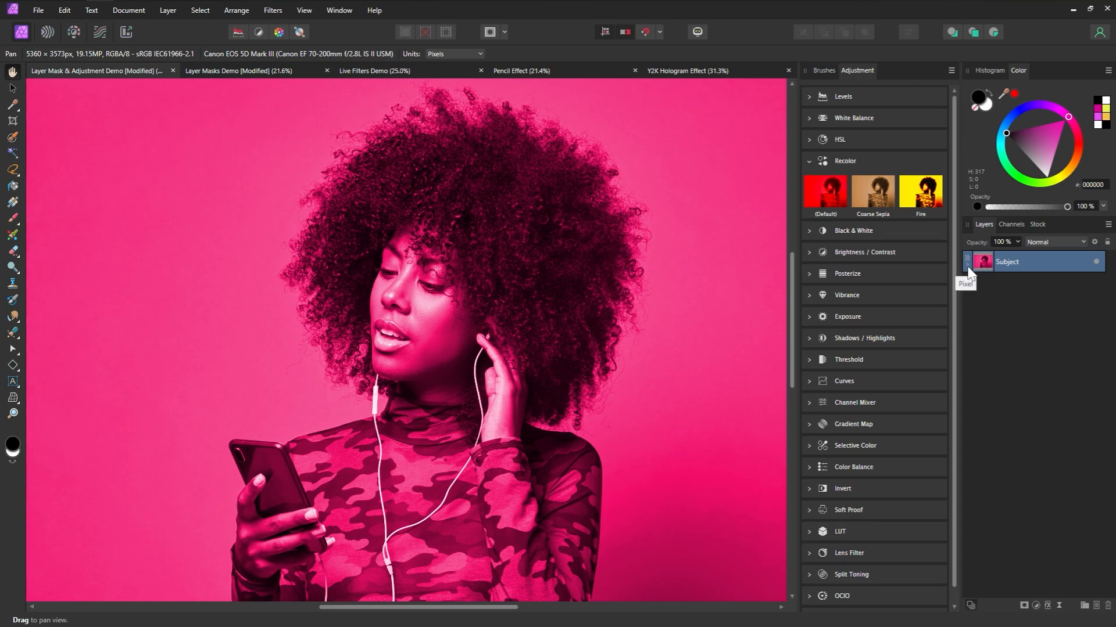
click(967, 266)
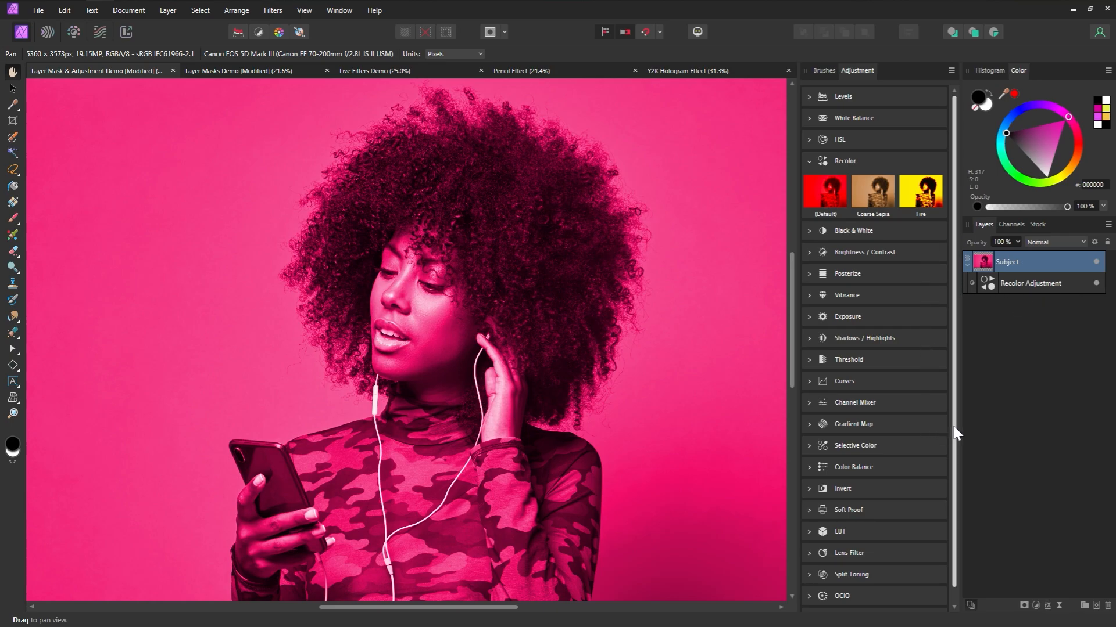
Step: Add the default Split Toning adjustment to the Subject layer and hide the Recolor adjustment
scroll(941, 430, down, 1)
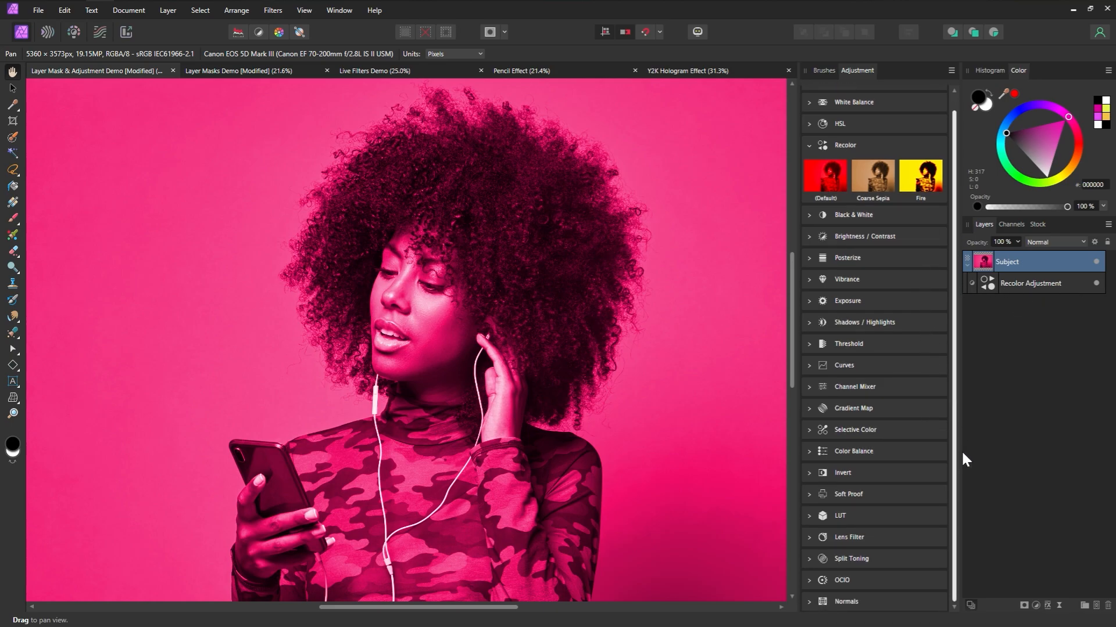
click(881, 560)
click(825, 588)
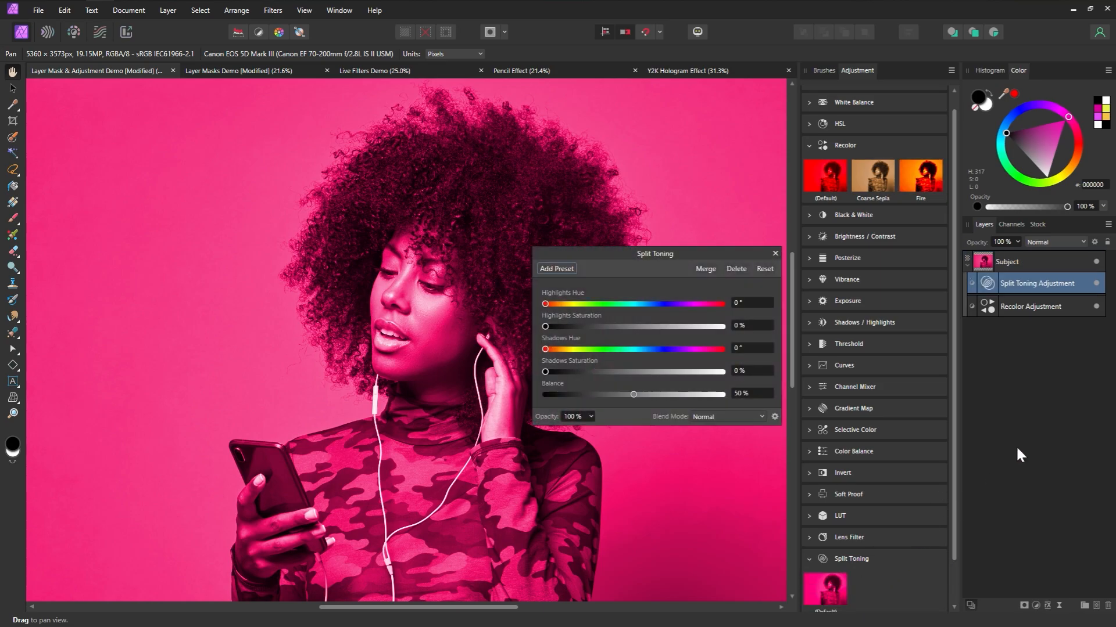
click(1096, 307)
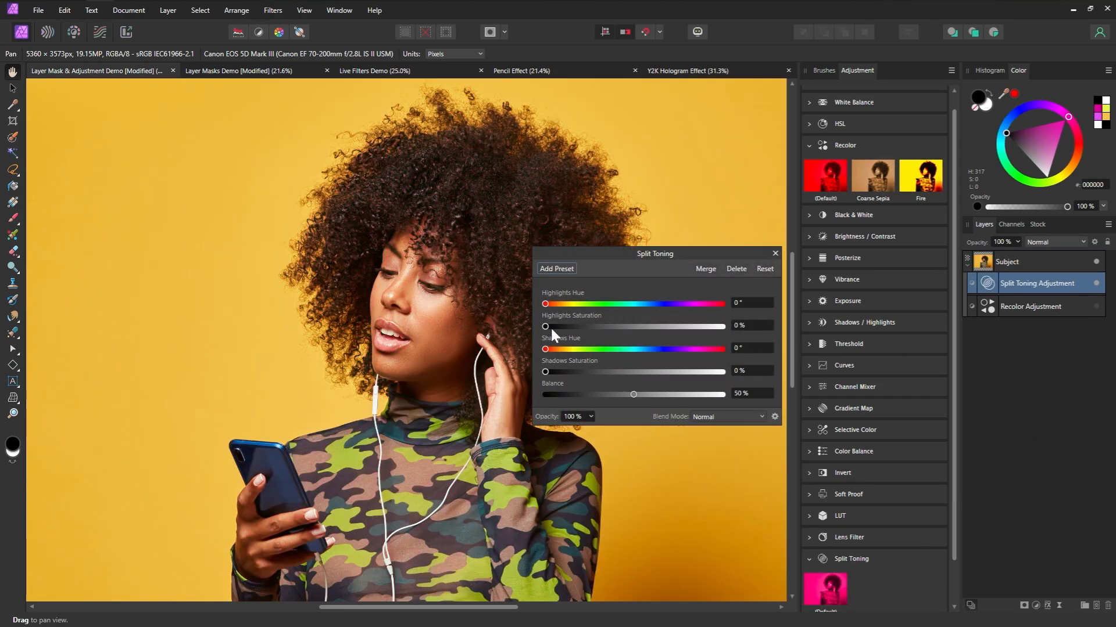
Step: Set the split toning's highlights and shadows saturation to 100%, with highlights hue about 304.5° and shadows hue about 245.5°
drag(546, 327, 758, 329)
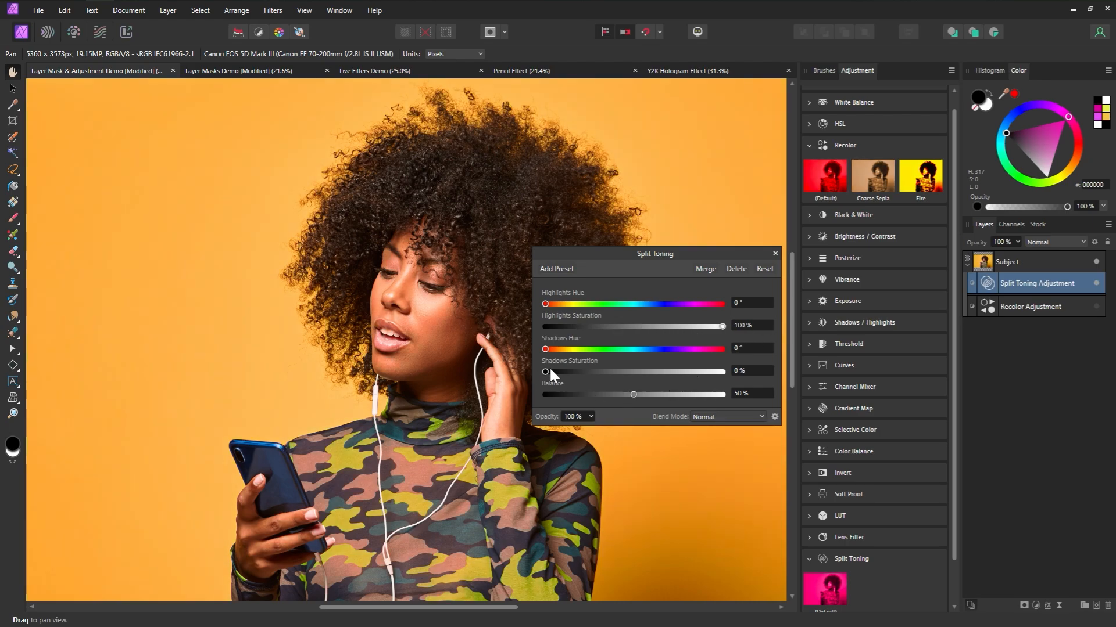
drag(545, 372, 755, 372)
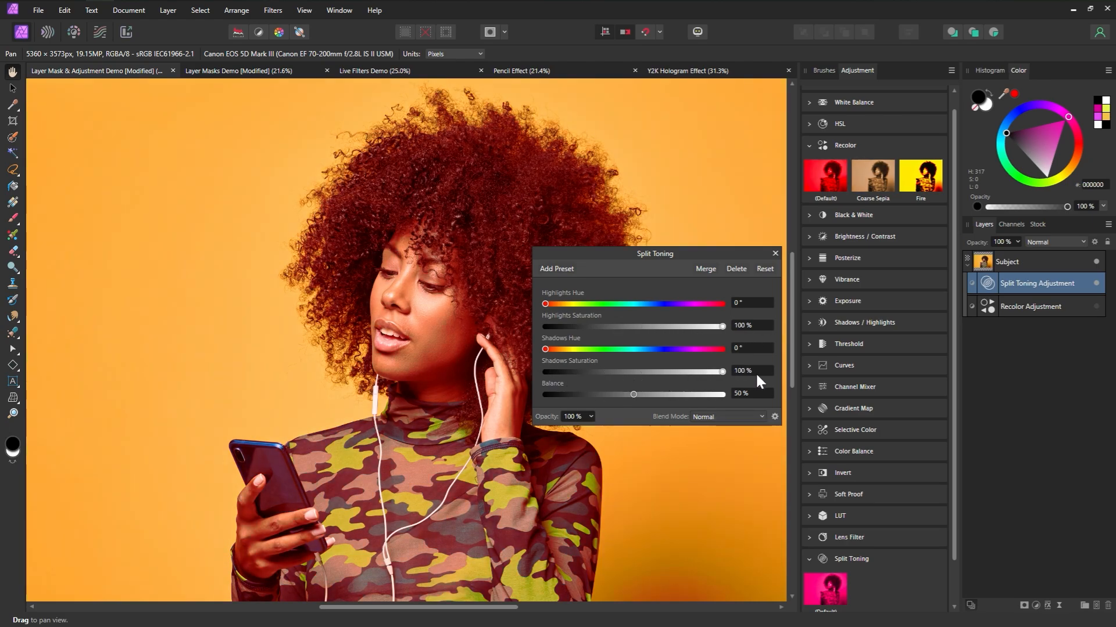
drag(545, 350, 584, 350)
drag(545, 304, 694, 303)
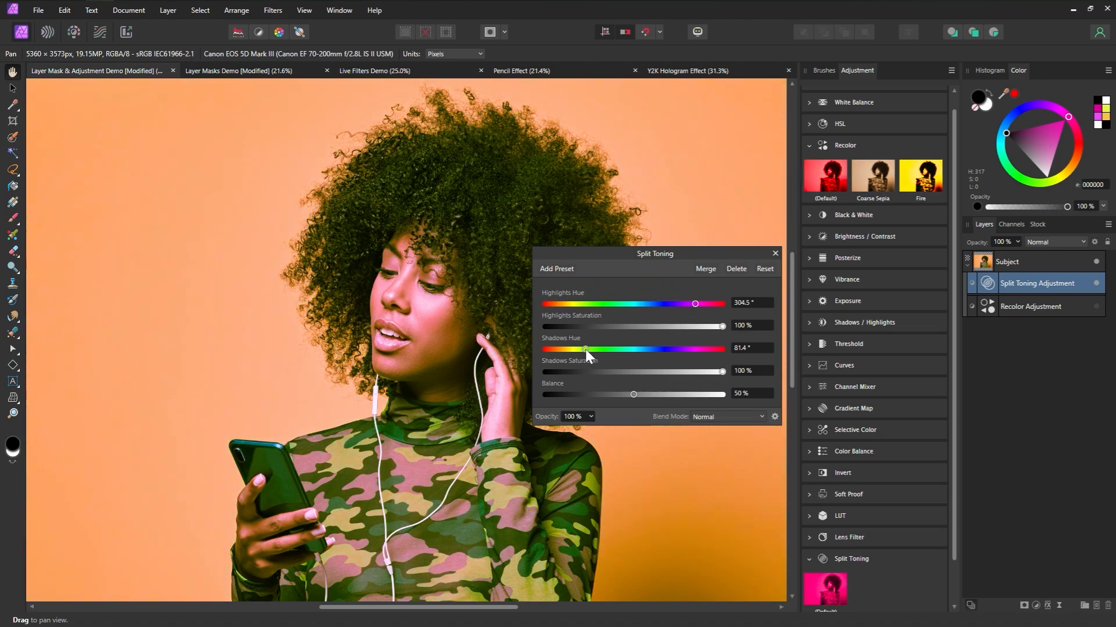
drag(585, 349, 666, 360)
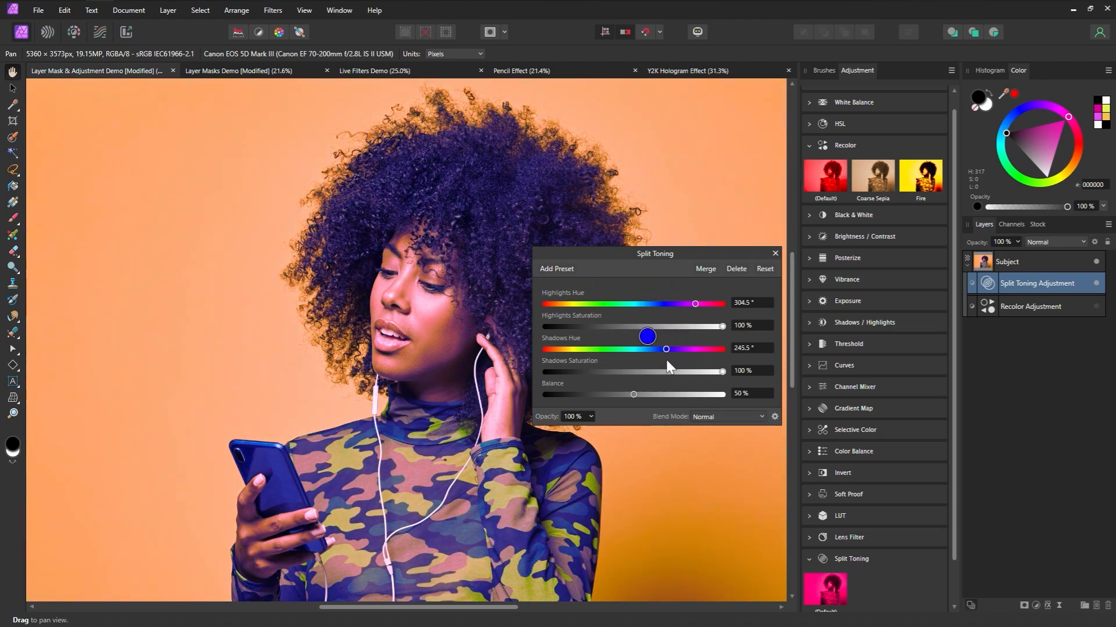
Step: Refine the split toning to highlights hue about 82.6°, highlights saturation 53% and shadows hue about 292.7°, and close its settings
drag(697, 303, 596, 304)
drag(666, 349, 750, 362)
drag(720, 328, 607, 328)
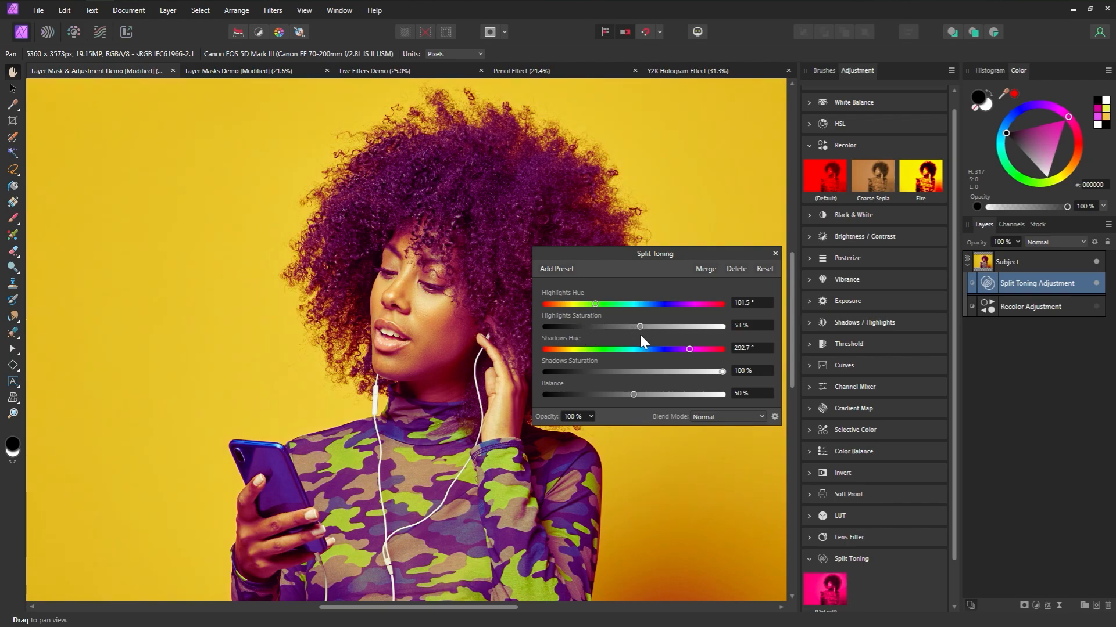
mouse_move(595, 303)
mouse_down()
mouse_move(573, 304)
mouse_move(586, 310)
mouse_up()
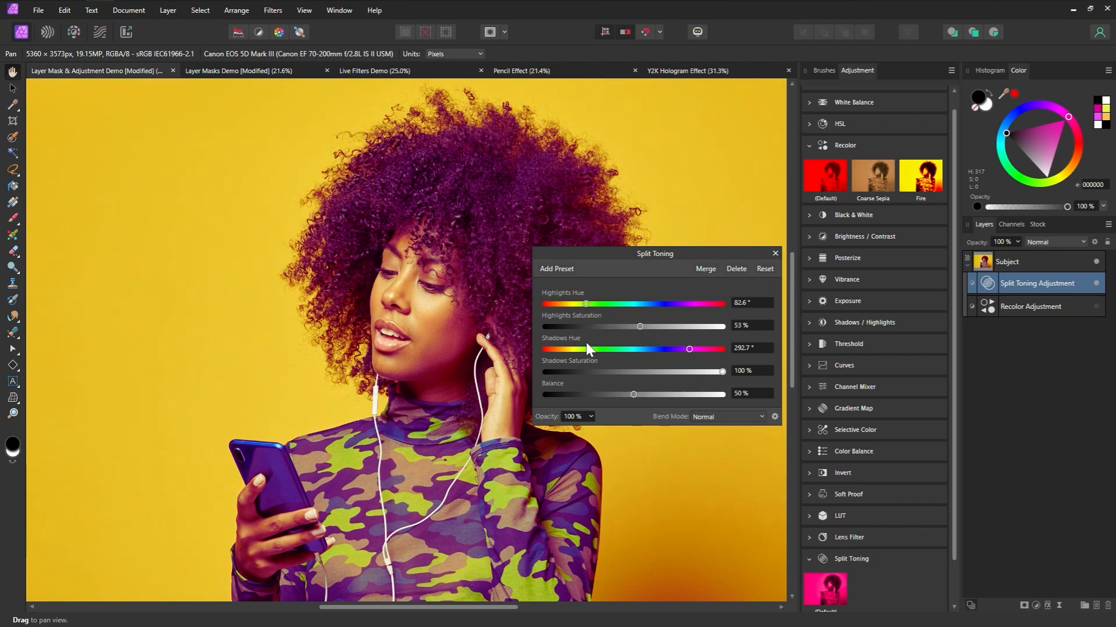
click(775, 253)
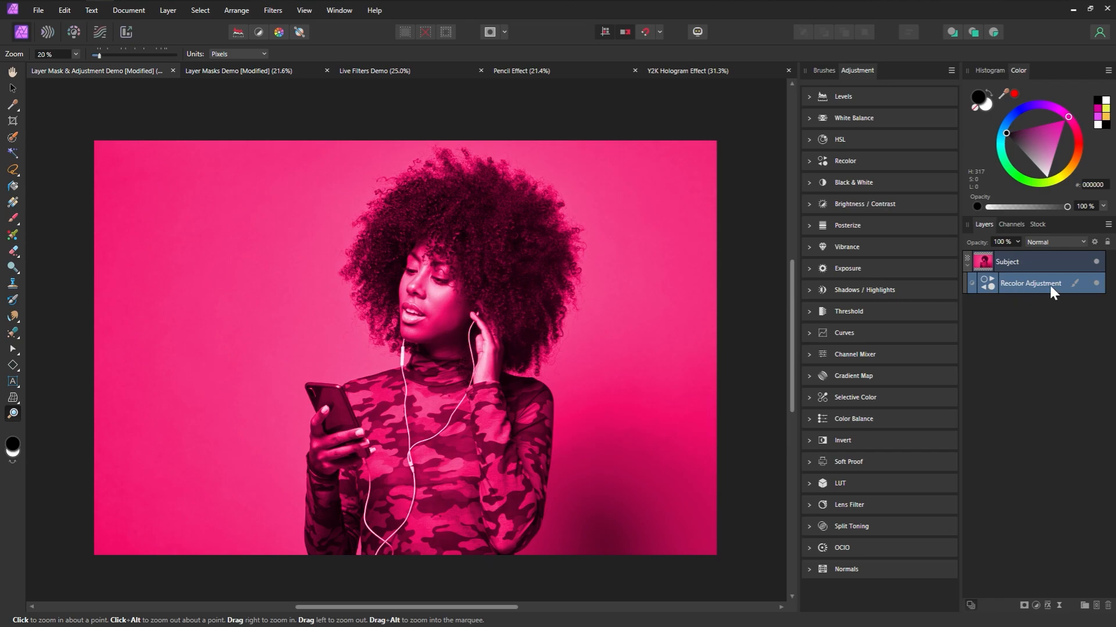
Step: Choose the Paint Brush with the basic 128 px hard round brush and widen it to 614 px for the Recolor adjustment
click(819, 72)
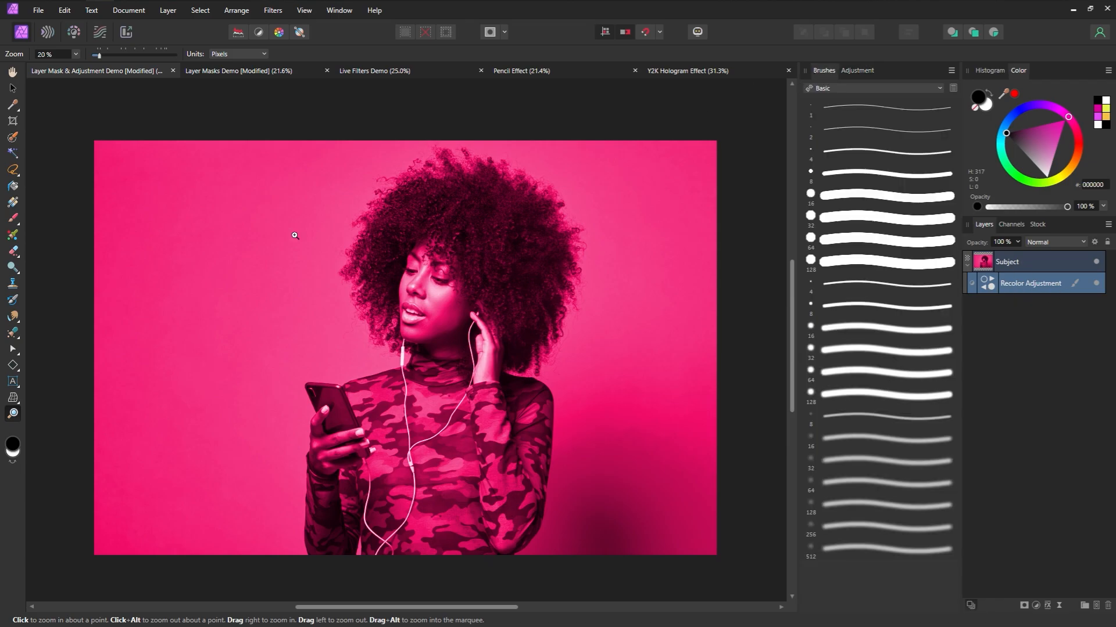
click(14, 217)
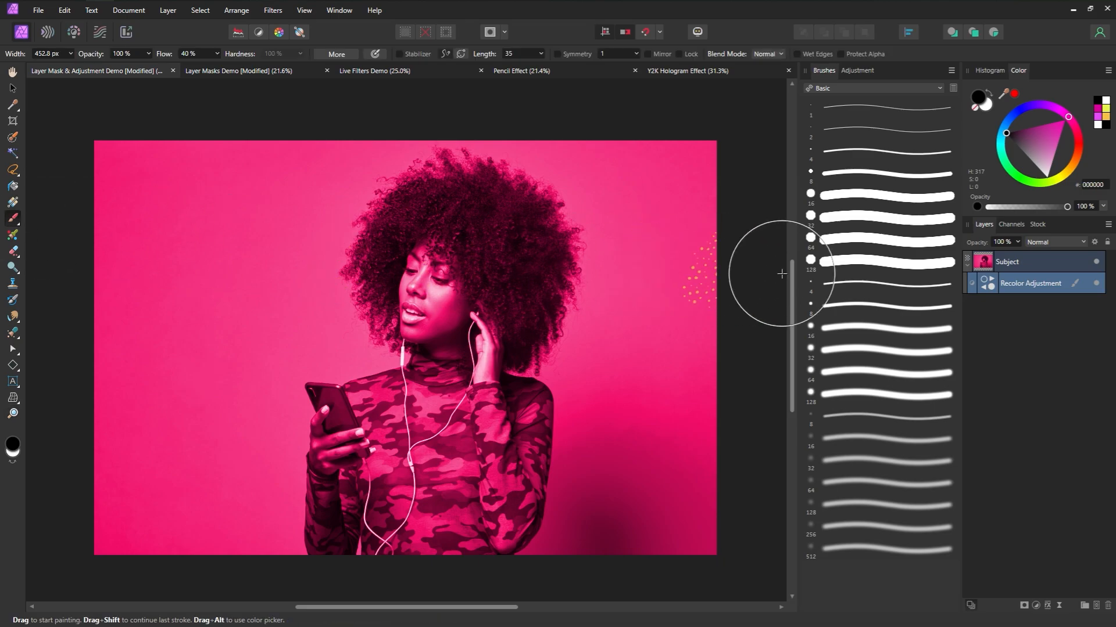
click(842, 267)
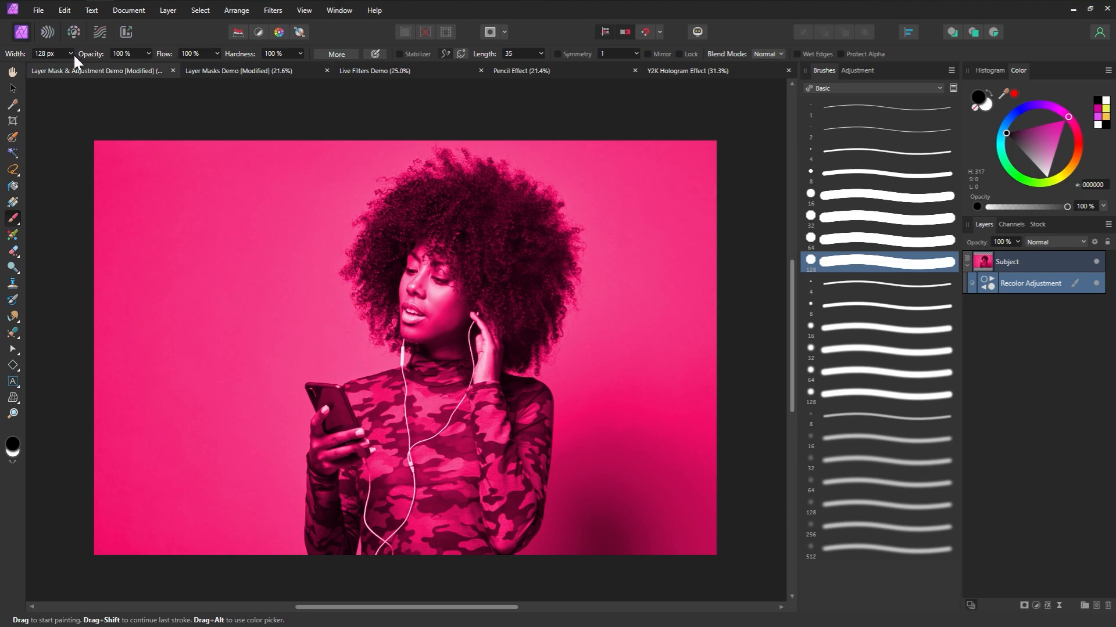
drag(14, 57, 209, 87)
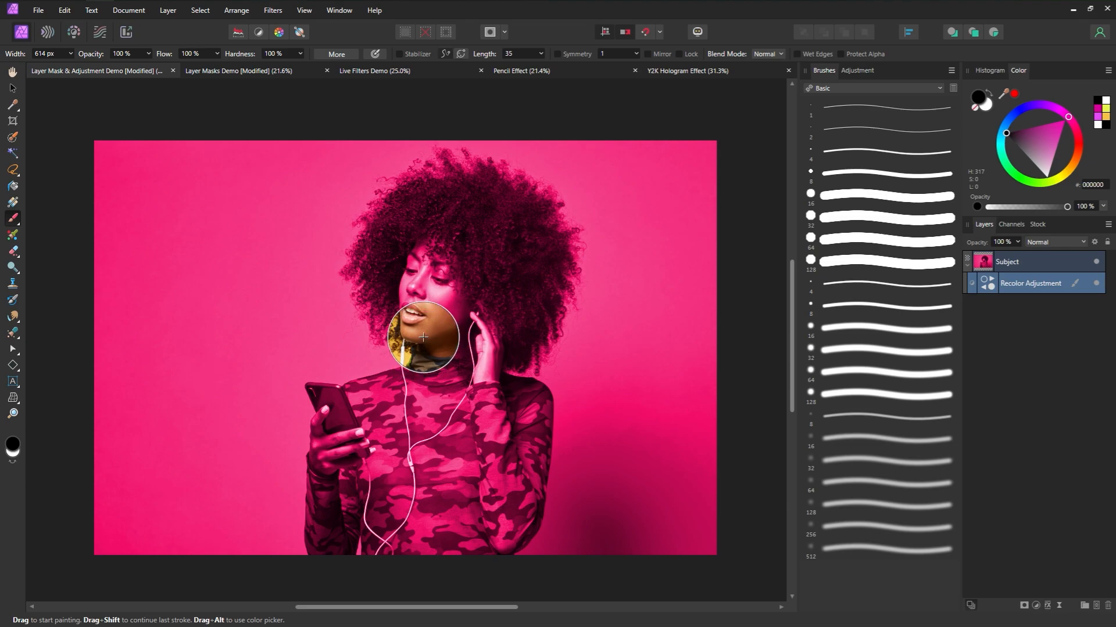
Step: Enlarge the paint brush to a width of about 3211 px
key(bracketright)
key(bracketright)
key(bracketright)
key(bracketright)
key(bracketright)
key(bracketright)
key(bracketright)
key(bracketright)
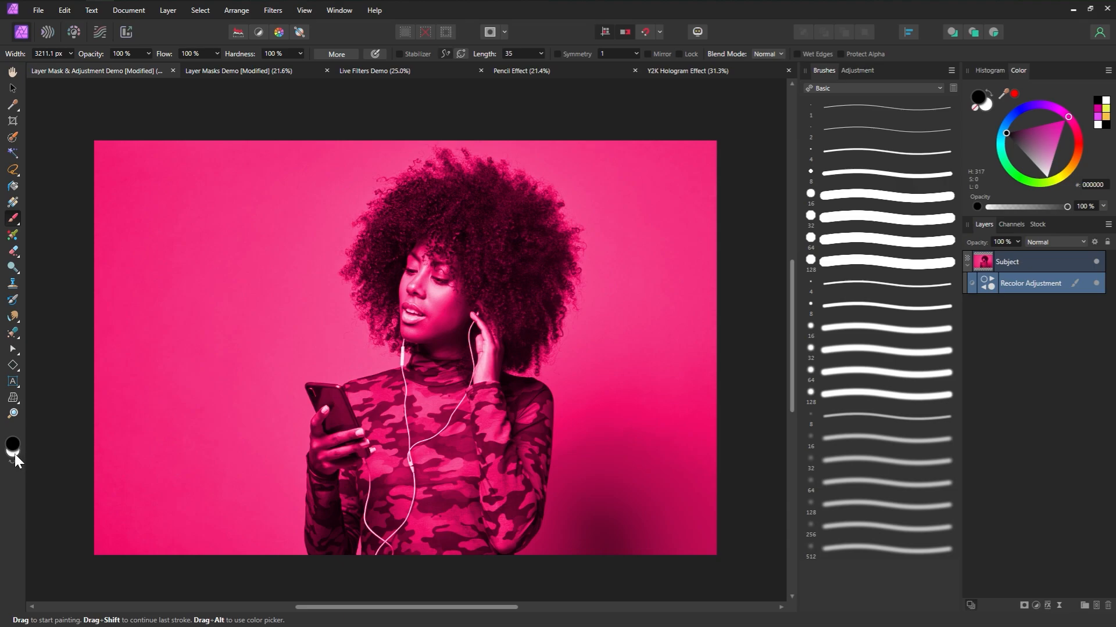
Step: Make white the active painting colour, and switch back so that black is active
double_click(15, 455)
click(510, 259)
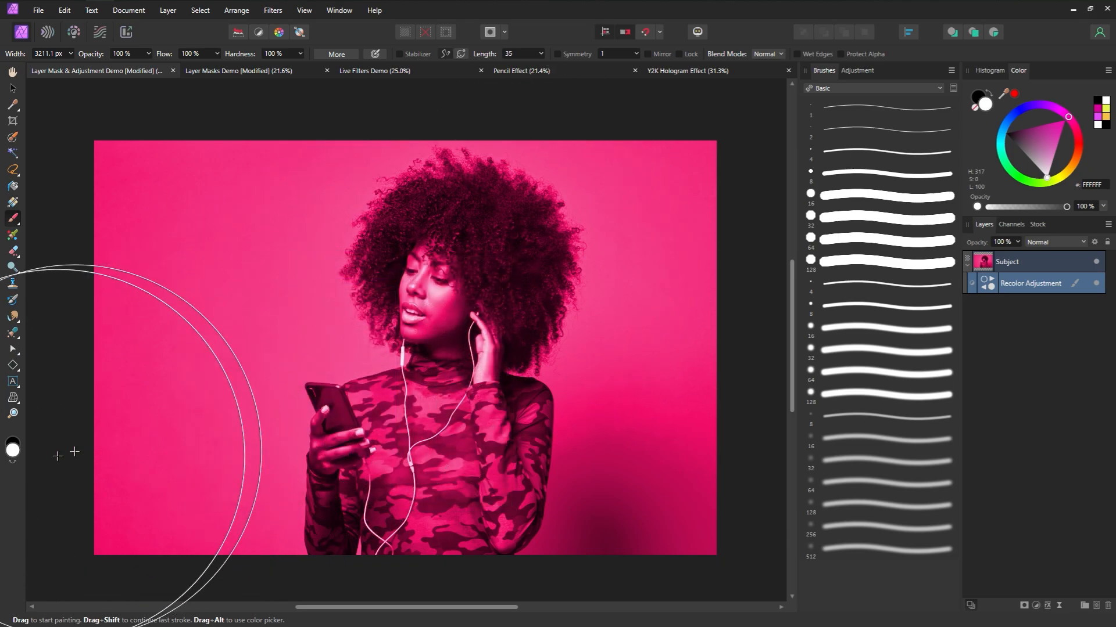
click(11, 462)
click(10, 462)
click(10, 462)
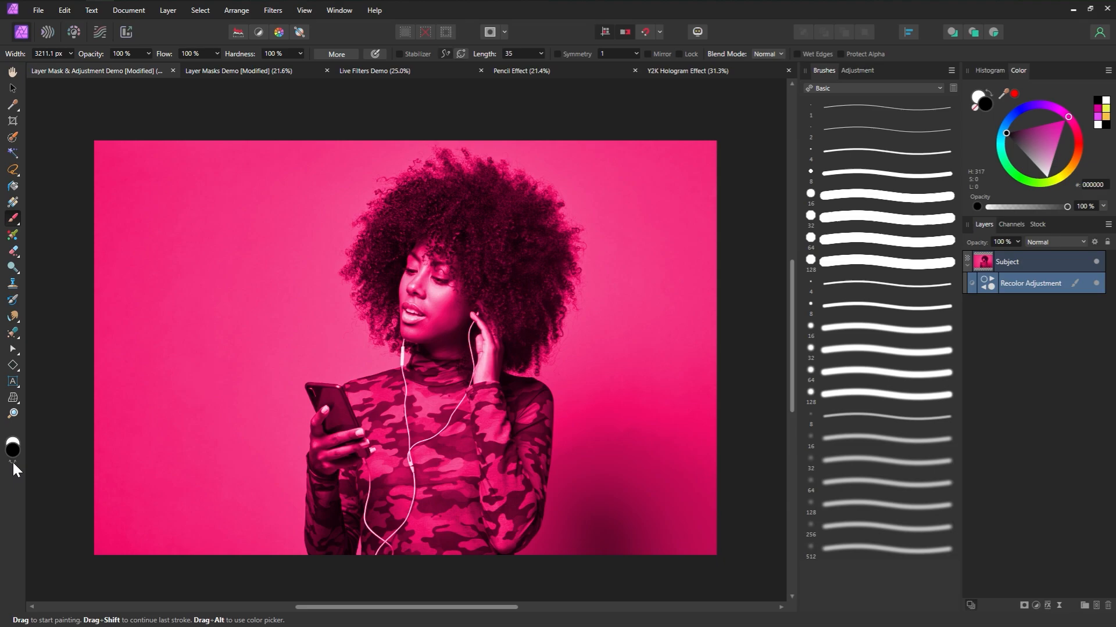
Step: Paint black on the Recolor adjustment over the woman's head and body to mask out the pink effect
mouse_move(175, 465)
mouse_down()
mouse_move(204, 468)
mouse_move(476, 326)
mouse_move(430, 332)
mouse_up()
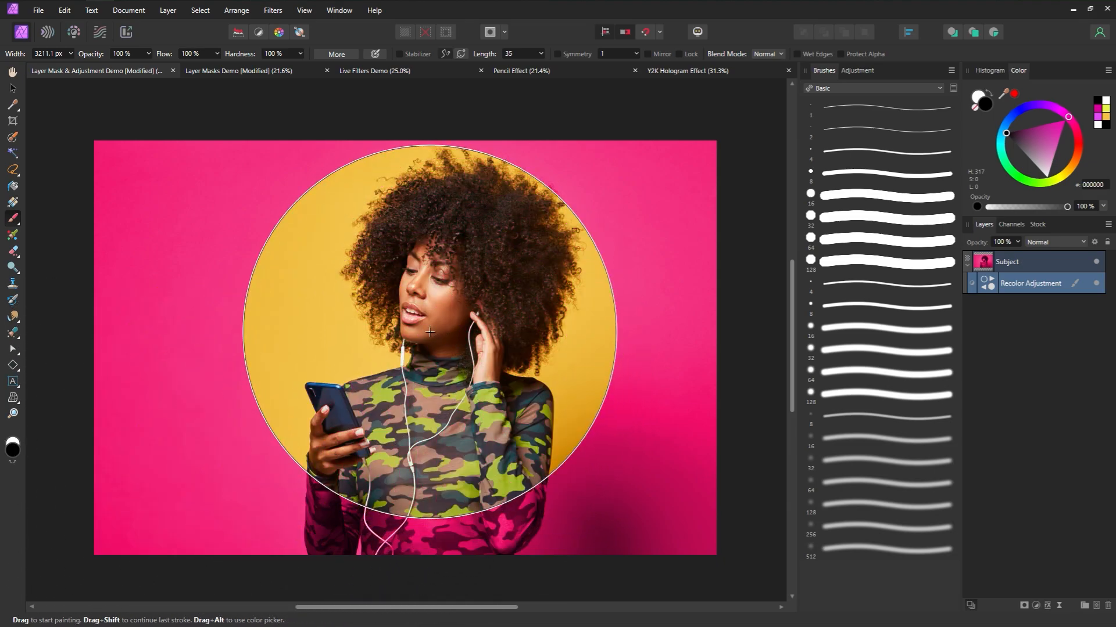
key(x)
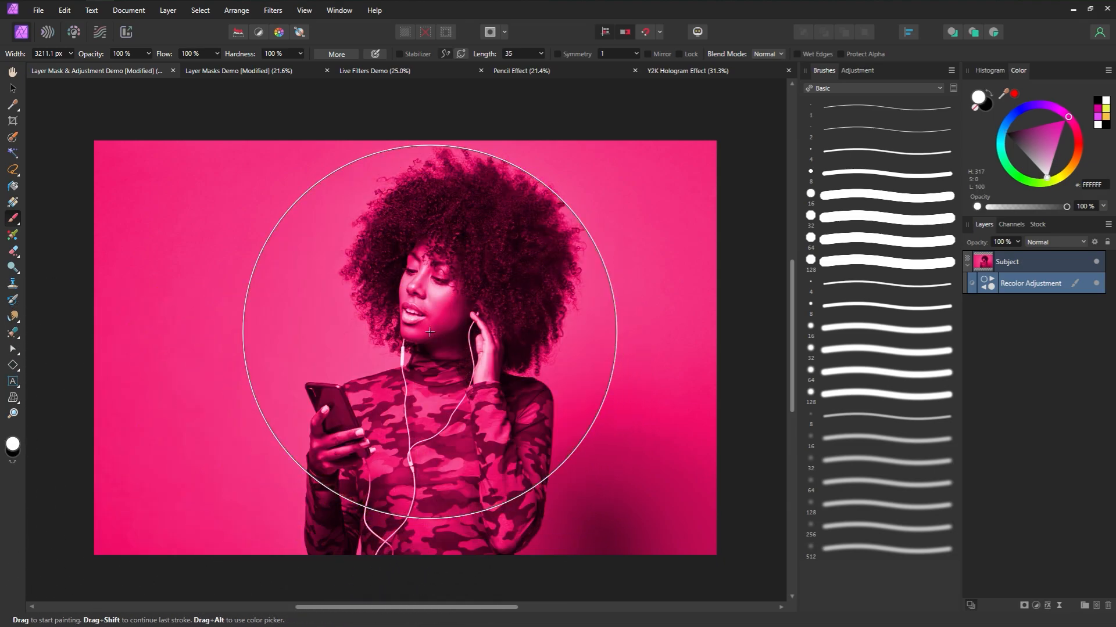
key(x)
click(430, 333)
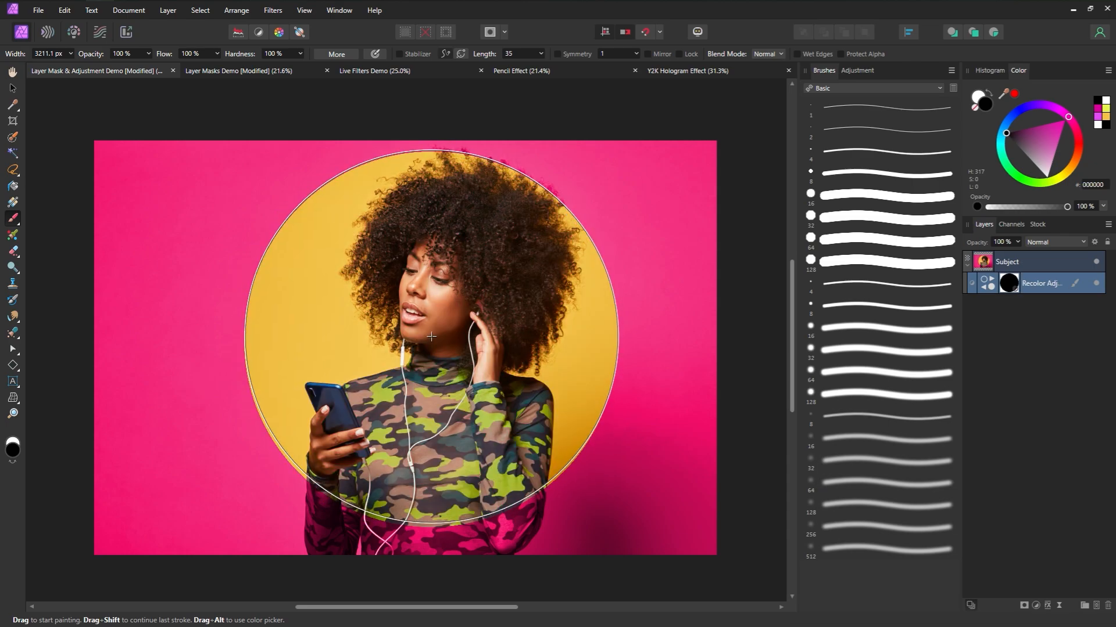
click(696, 548)
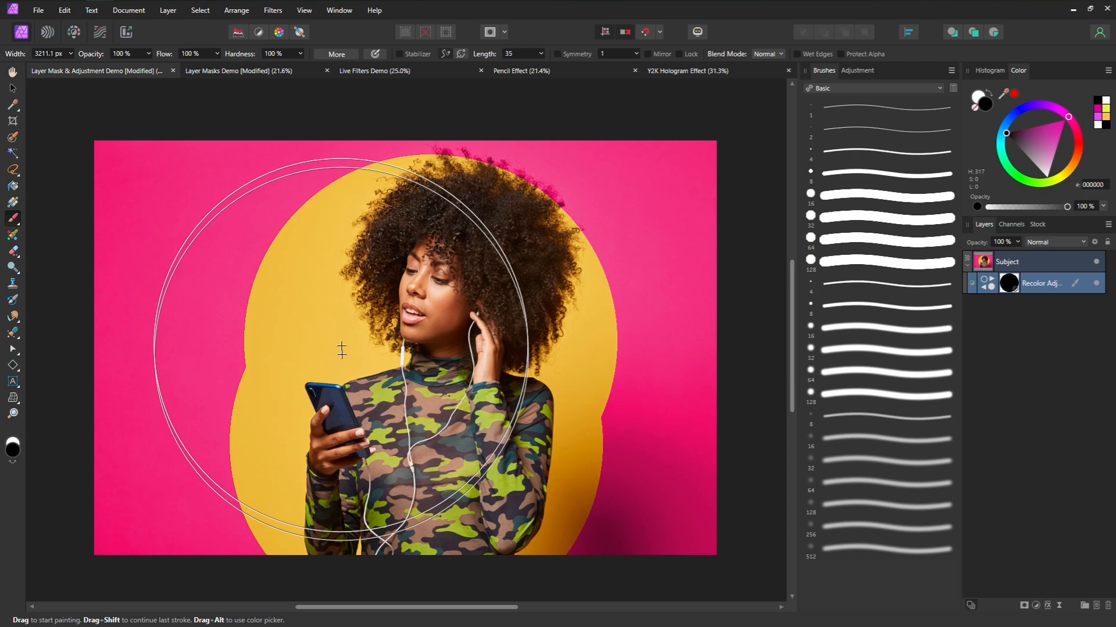
Step: Repaint the Recolor adjustment over the woman with white, reduce the brush to 1972 px, and mask her out again with black
key(x)
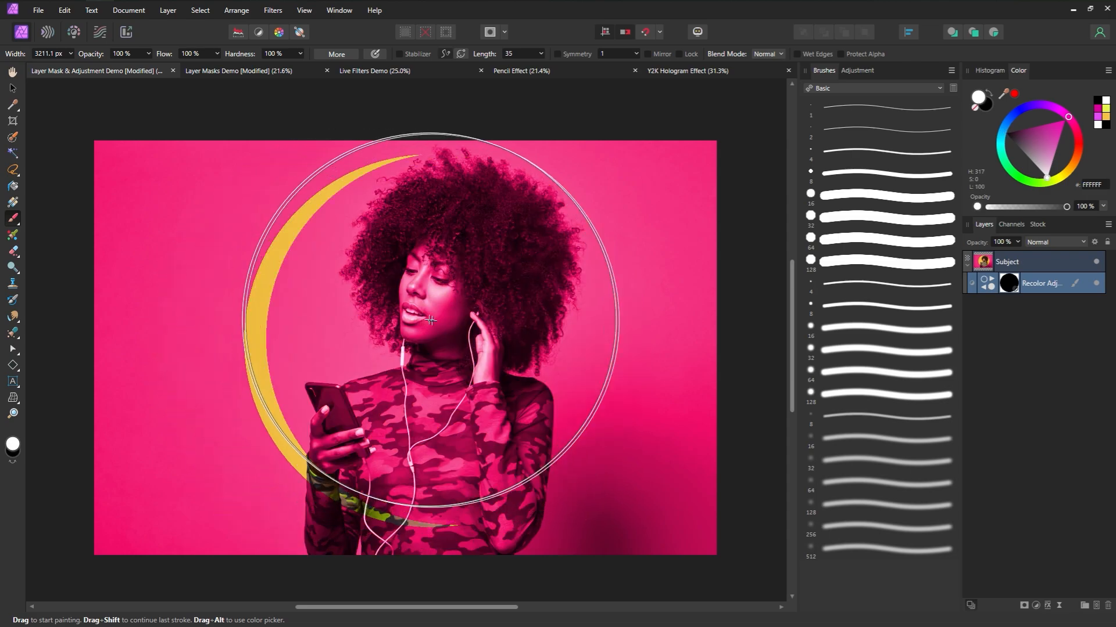
key(bracketleft)
key(bracketleft)
key(bracketleft)
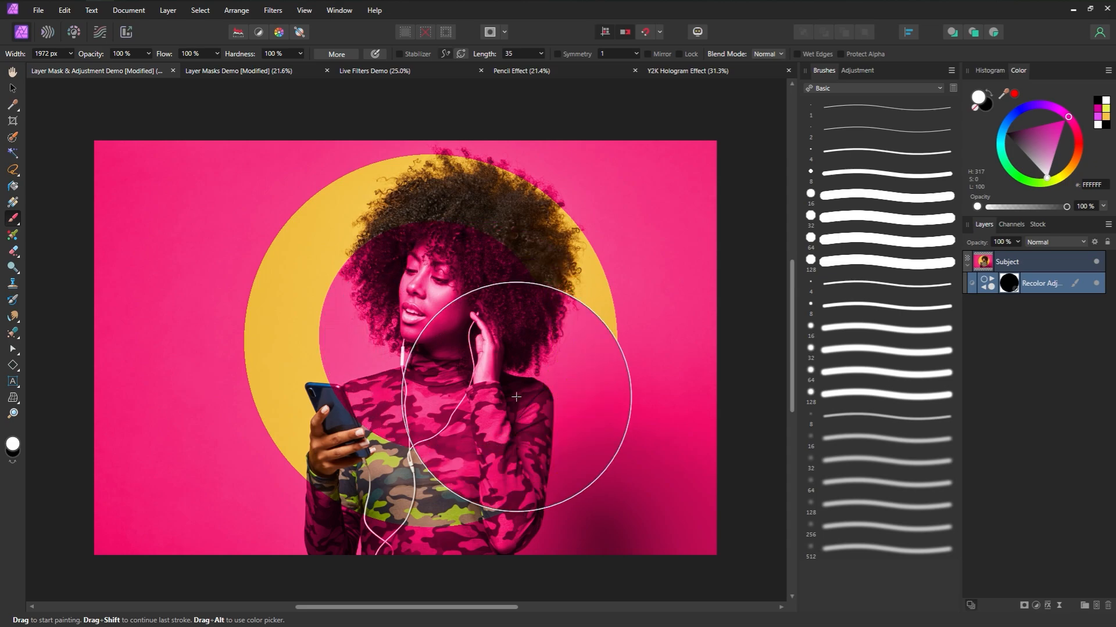
key(x)
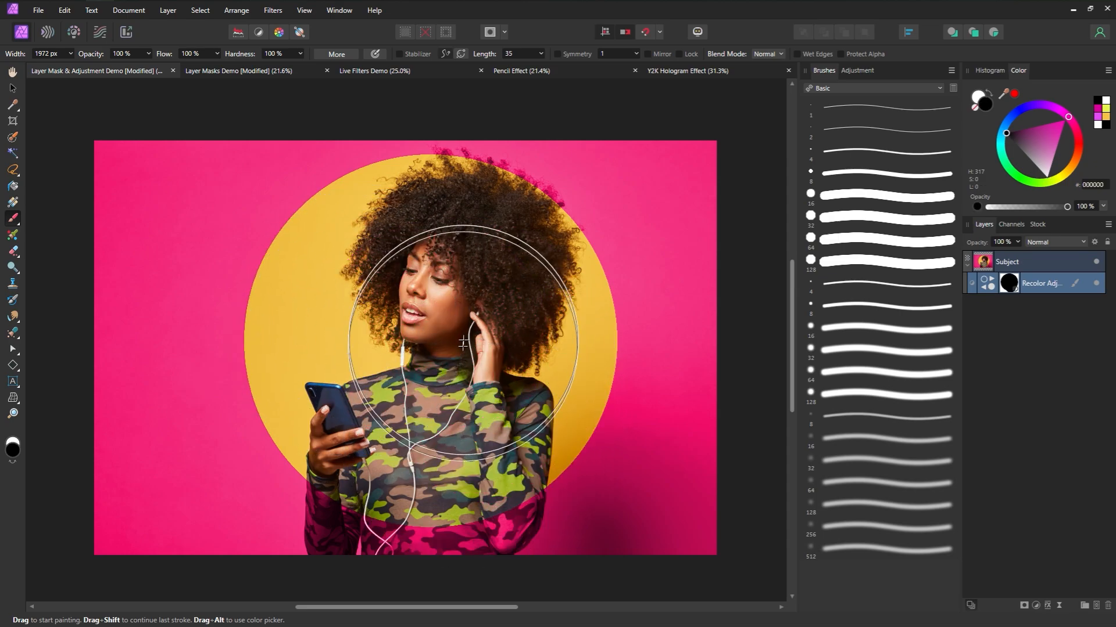
Step: Choose the 64 px brush from the Acrylics category and enlarge its width to about 394 px
click(859, 88)
click(858, 111)
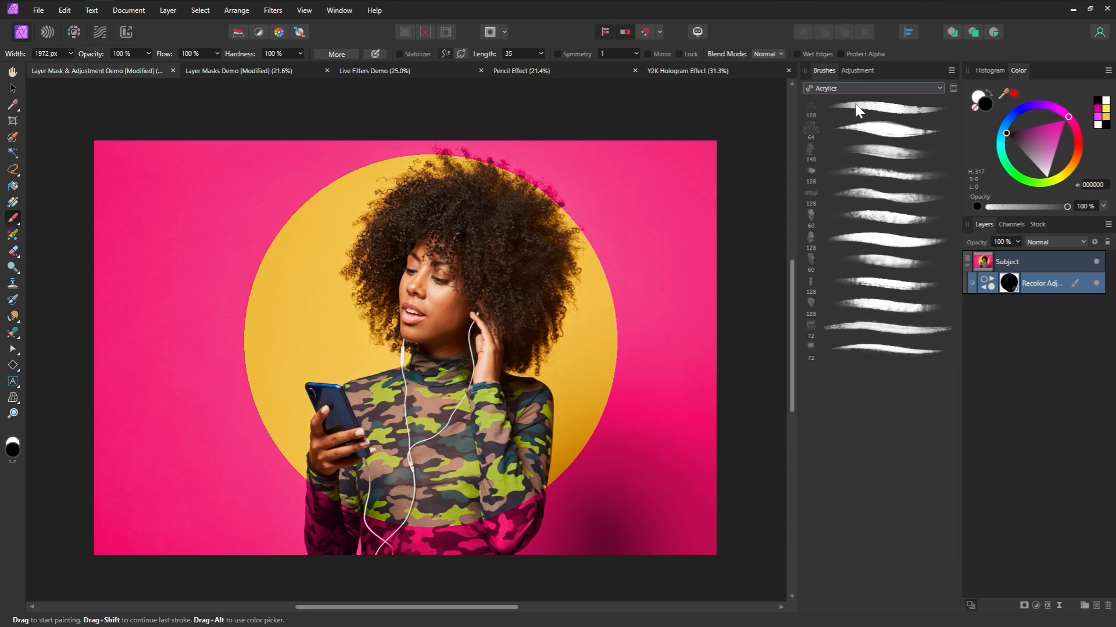
click(876, 133)
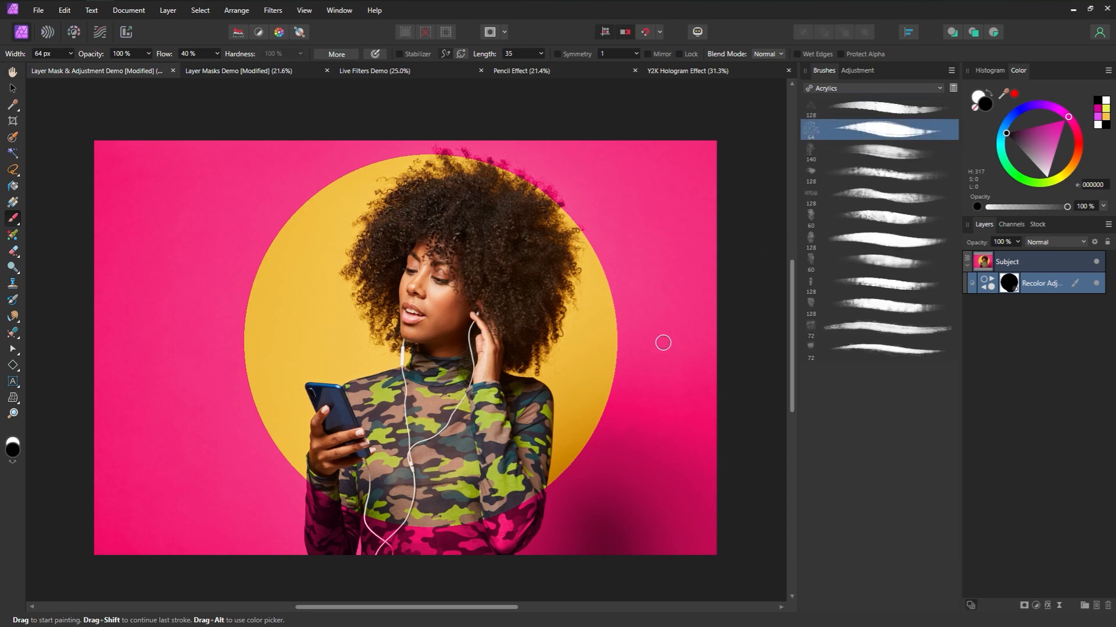
key(bracketright)
key(bracketright)
key(bracketright)
key(bracketright)
key(bracketright)
key(bracketright)
key(bracketright)
key(bracketright)
key(bracketright)
key(bracketright)
key(bracketright)
key(bracketright)
key(bracketright)
key(bracketright)
key(bracketright)
key(bracketright)
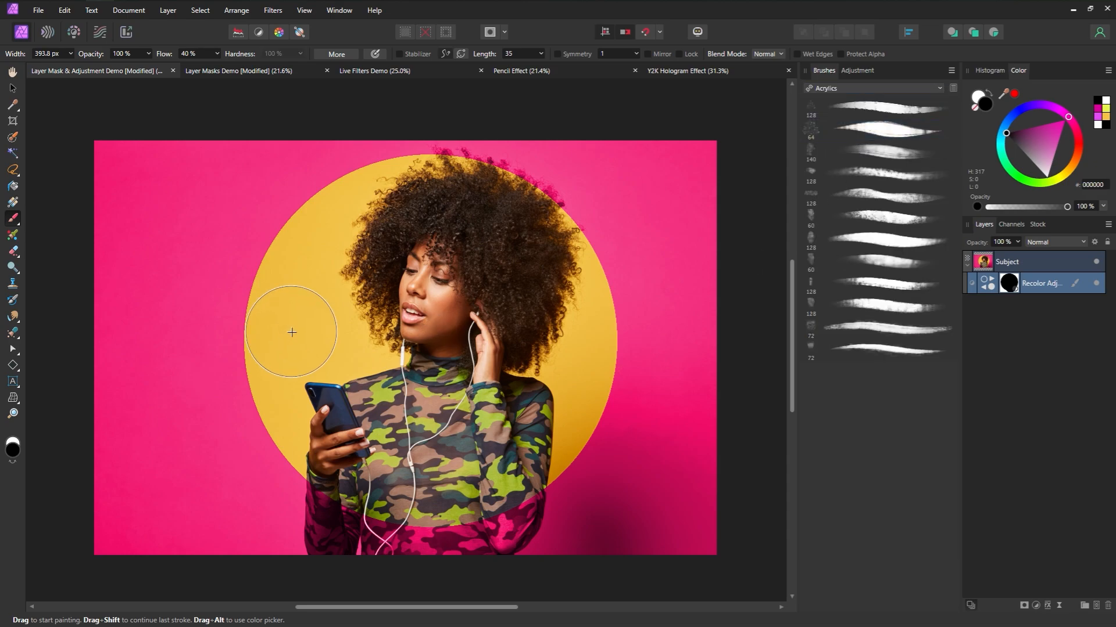
Step: Paint rough black strokes over the background on both sides of the woman, and paint white back over parts of them
mouse_move(260, 340)
mouse_down()
mouse_move(225, 352)
mouse_move(559, 333)
mouse_move(661, 351)
mouse_move(404, 319)
mouse_move(418, 213)
mouse_move(459, 217)
mouse_move(430, 201)
mouse_move(303, 405)
mouse_move(327, 444)
mouse_move(481, 460)
mouse_move(380, 486)
mouse_move(617, 253)
mouse_move(519, 278)
mouse_up()
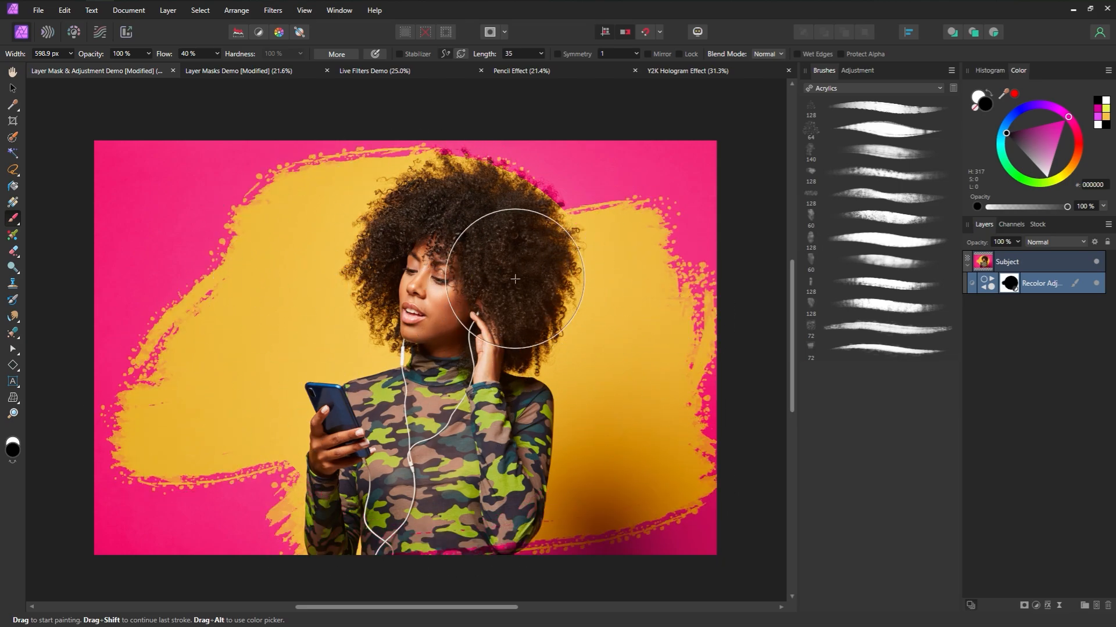
key(x)
mouse_move(640, 569)
mouse_down()
mouse_move(172, 617)
mouse_move(816, 271)
mouse_move(349, 124)
mouse_move(145, 274)
mouse_move(398, 149)
mouse_move(176, 419)
mouse_move(192, 530)
mouse_move(199, 399)
mouse_move(640, 279)
mouse_move(376, 272)
mouse_move(206, 293)
mouse_up()
key(x)
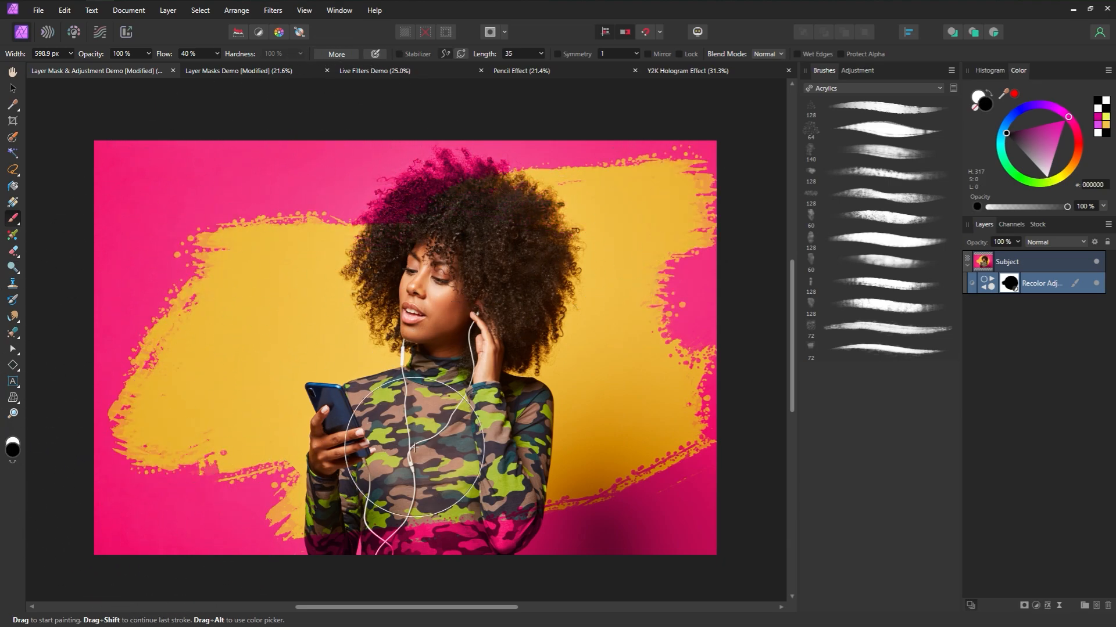
Step: Rework the Recolor mask's ragged edge with white on both sides of the background and black around the woman's hair
key(x)
mouse_move(237, 215)
mouse_down()
mouse_move(143, 277)
mouse_move(417, 147)
mouse_up()
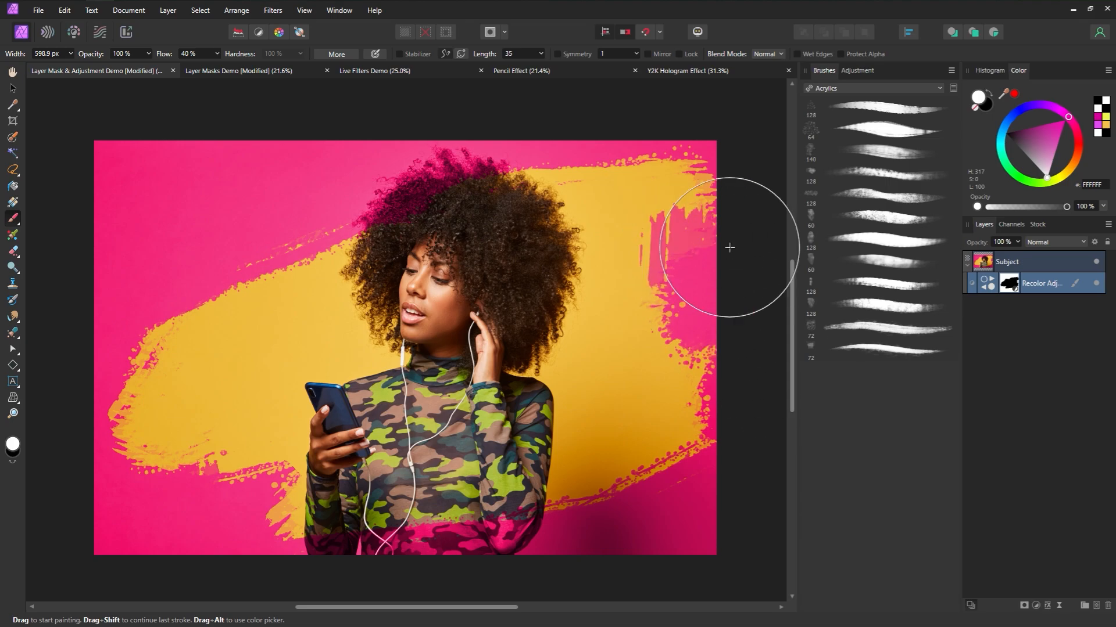
mouse_move(724, 244)
mouse_down()
mouse_move(617, 205)
mouse_move(712, 211)
mouse_move(757, 311)
mouse_move(597, 379)
mouse_up()
key(x)
mouse_move(598, 433)
mouse_down()
mouse_move(542, 293)
mouse_move(357, 375)
mouse_up()
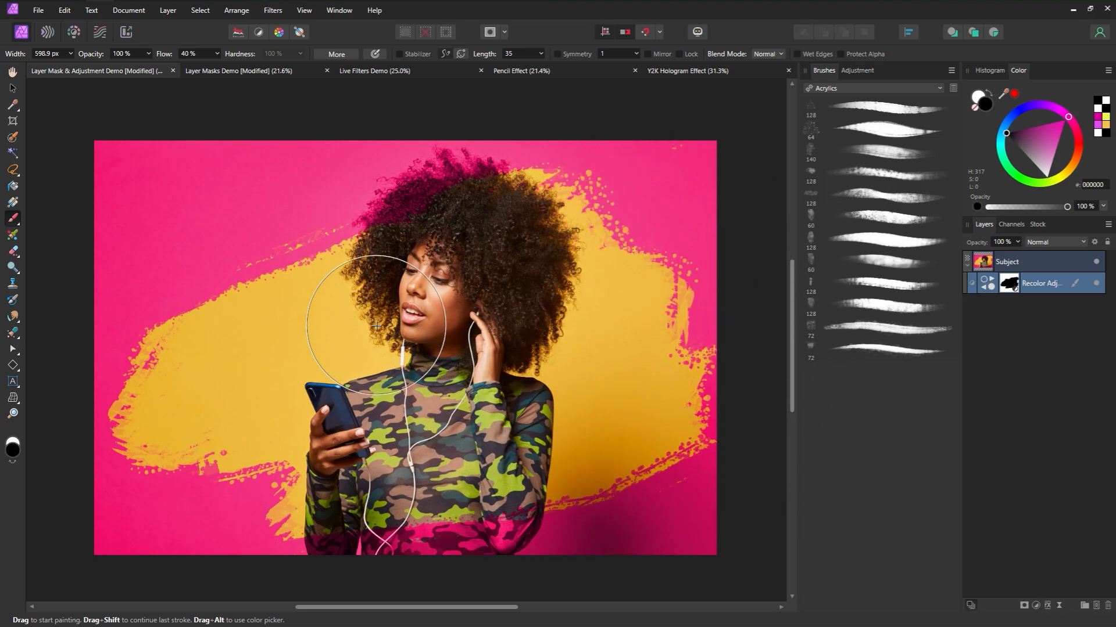
drag(374, 262, 286, 249)
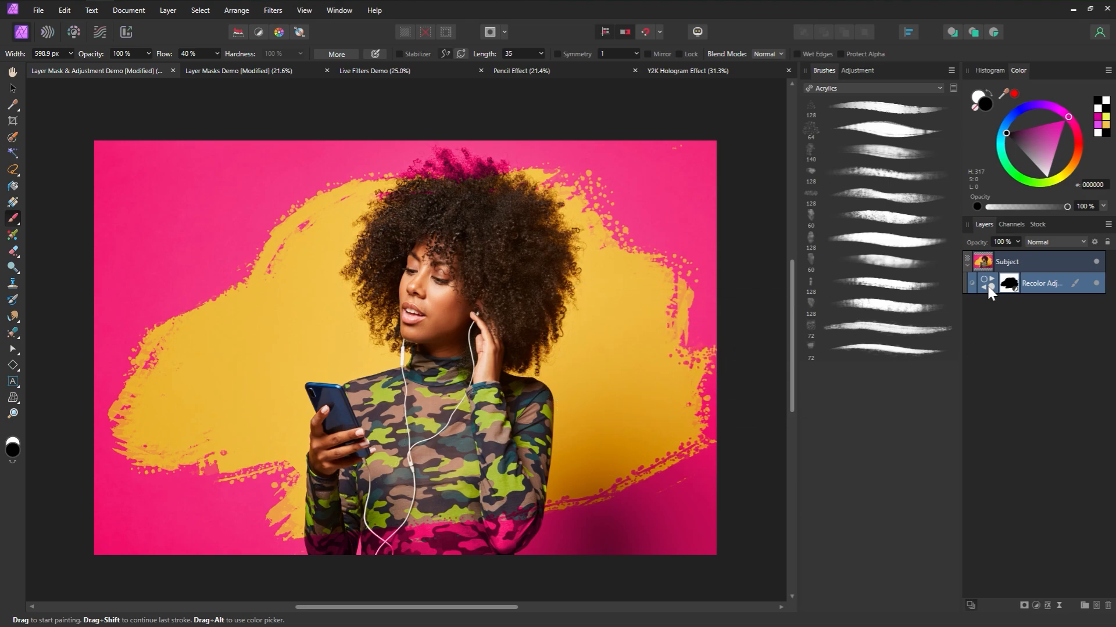
Step: Add a mask to the Subject layer and paint black over the woman and most of the background around her
click(1029, 256)
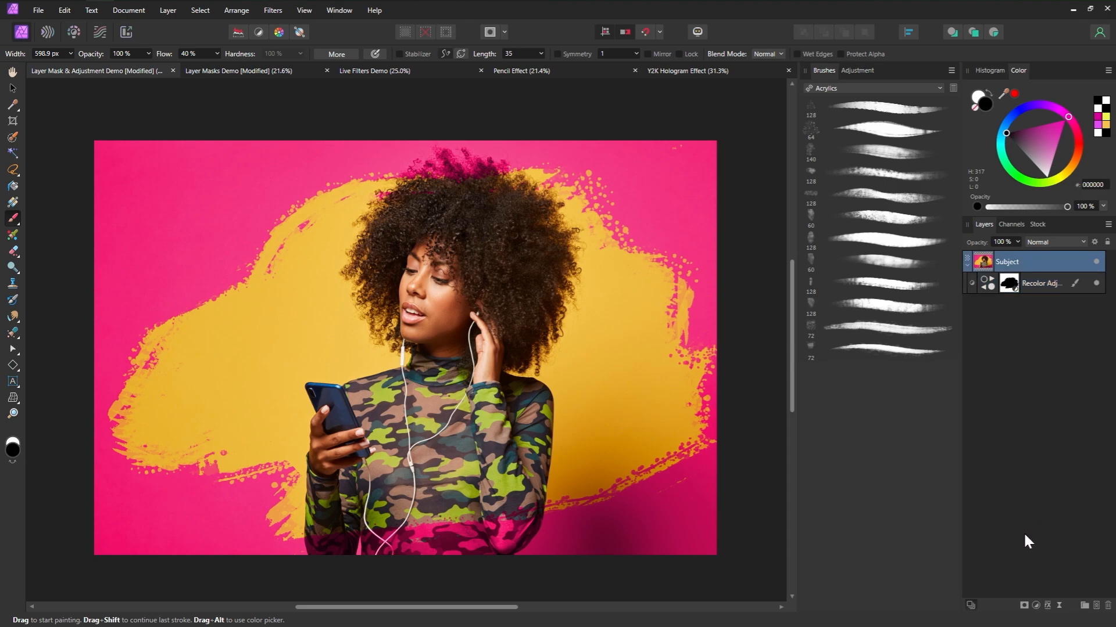
click(1022, 608)
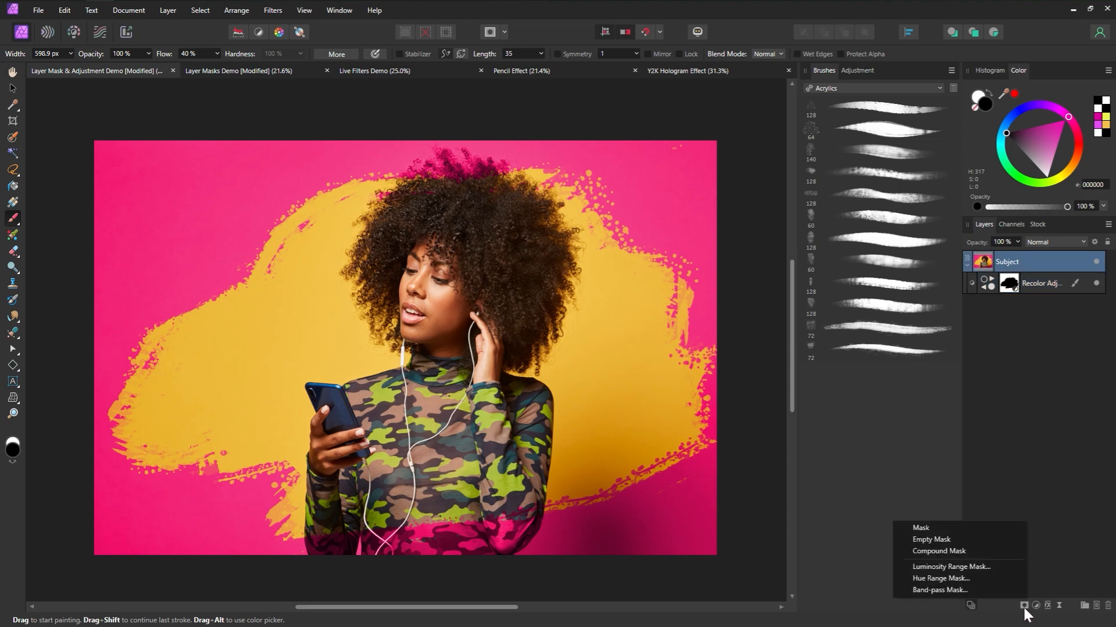
click(985, 530)
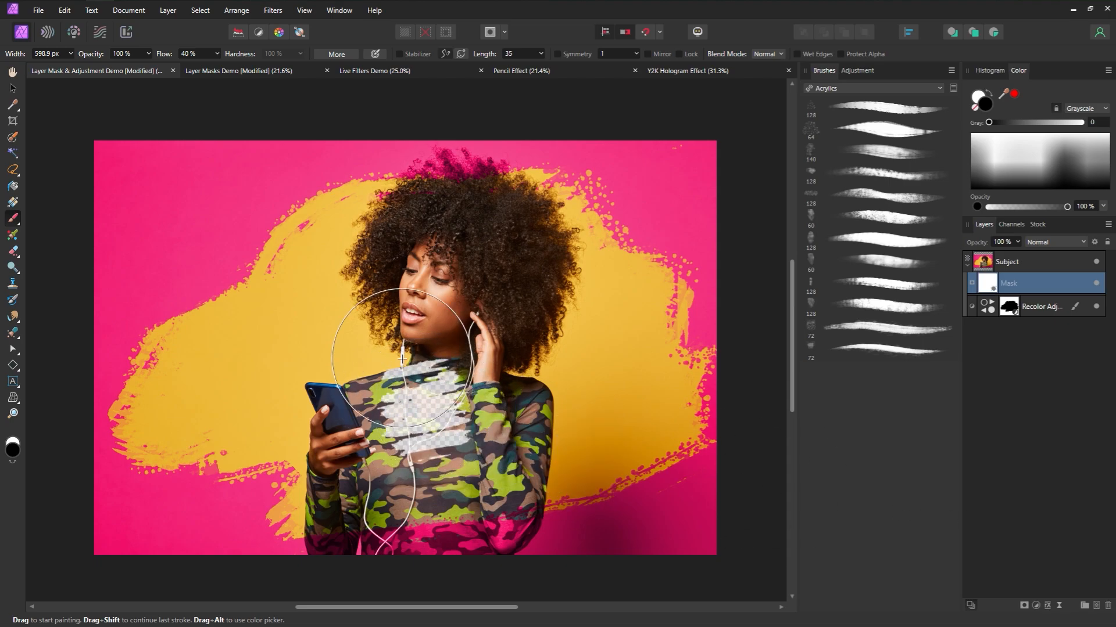
mouse_move(458, 250)
mouse_down()
mouse_move(427, 255)
mouse_move(254, 348)
mouse_move(408, 344)
mouse_move(559, 303)
mouse_move(459, 348)
mouse_move(276, 403)
mouse_move(185, 460)
mouse_move(644, 266)
mouse_move(583, 367)
mouse_move(628, 395)
mouse_move(450, 450)
mouse_move(255, 481)
mouse_move(553, 454)
mouse_move(538, 462)
mouse_move(442, 294)
mouse_move(433, 240)
mouse_move(363, 254)
mouse_move(341, 310)
mouse_move(329, 444)
mouse_move(343, 445)
mouse_move(447, 344)
mouse_move(399, 379)
mouse_up()
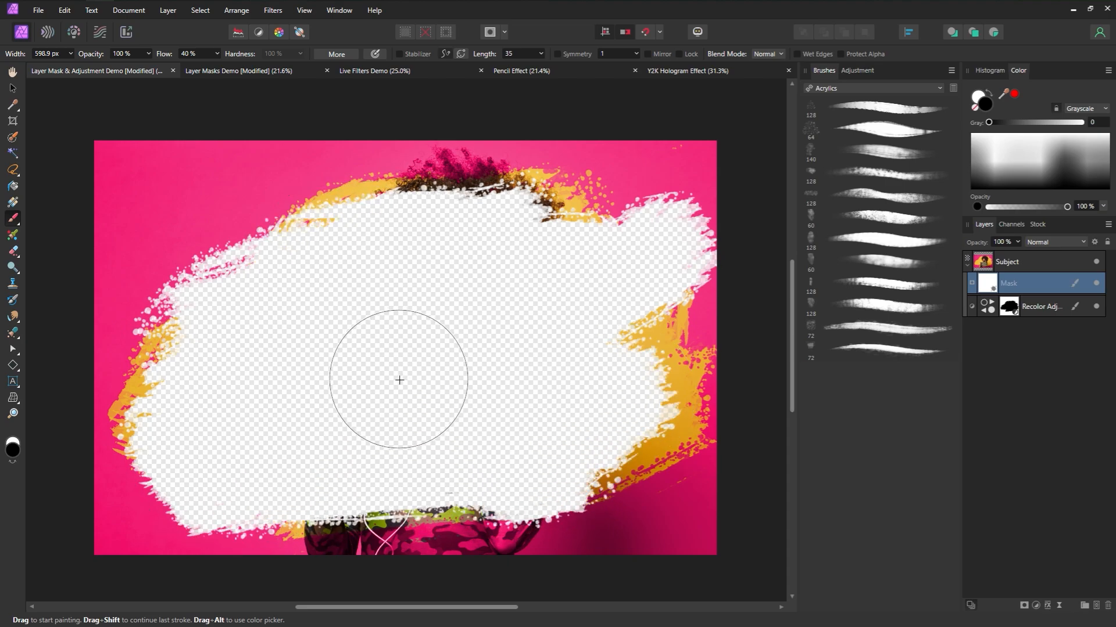
Step: Invert the Subject layer's mask and paint white over the top of the woman's hair and her lower torso
click(986, 286)
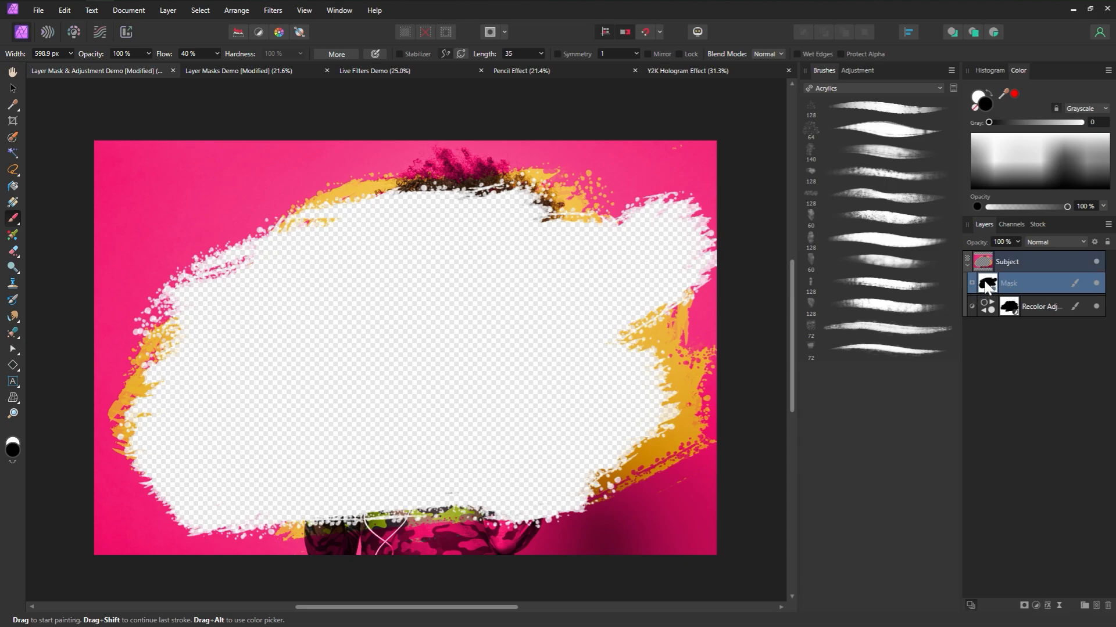
alt+click(986, 286)
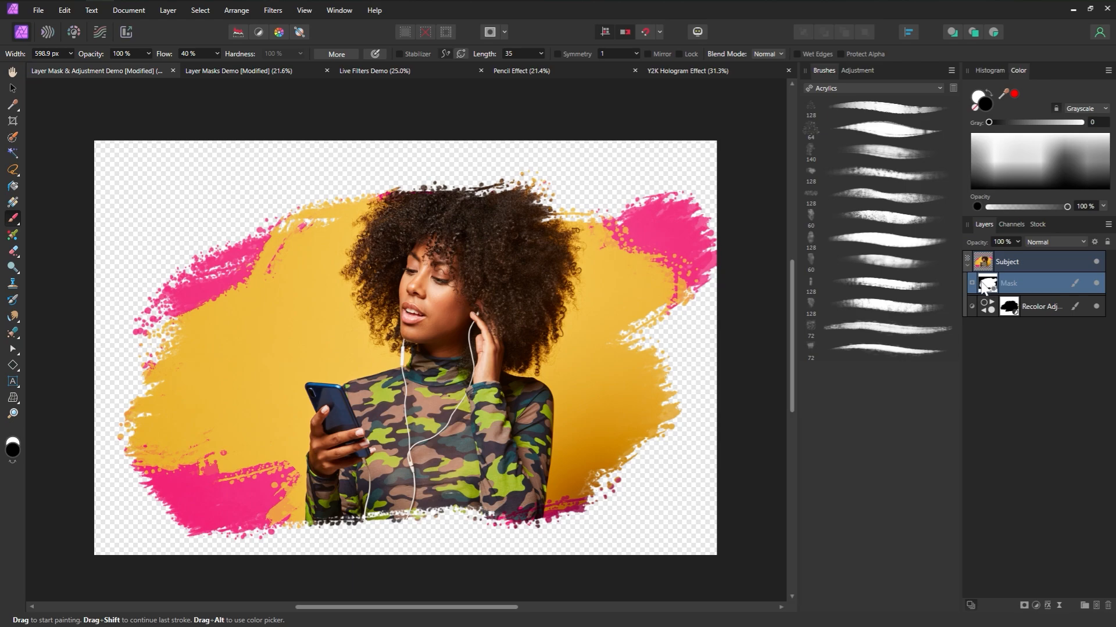
click(12, 463)
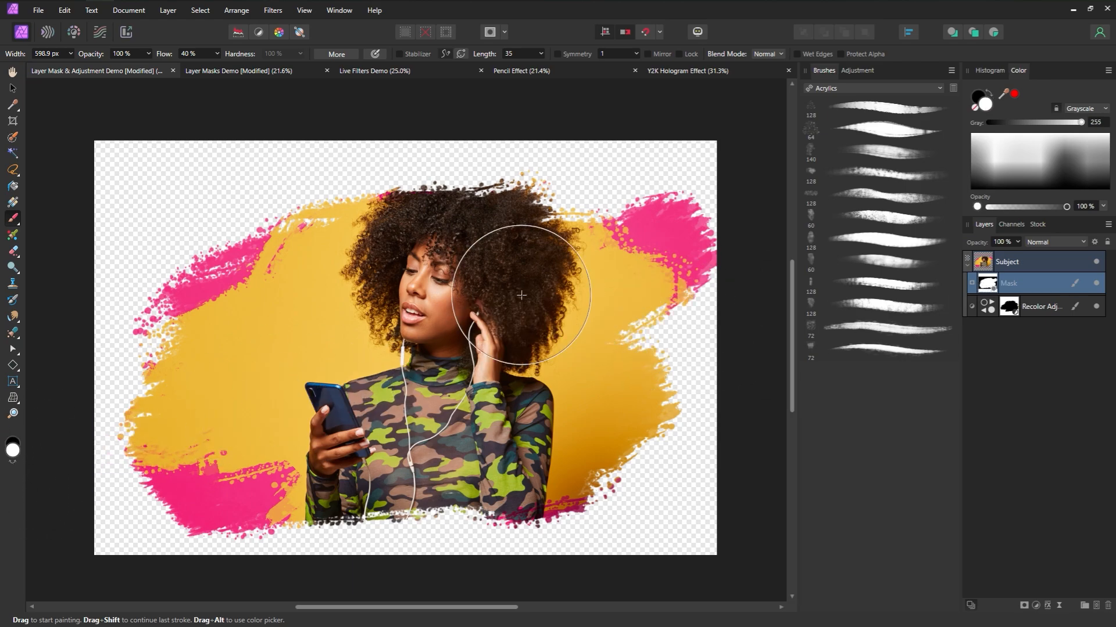
mouse_move(467, 241)
mouse_down()
mouse_move(421, 223)
mouse_move(481, 242)
mouse_up()
mouse_move(409, 484)
mouse_down()
mouse_move(497, 452)
mouse_move(513, 463)
mouse_move(348, 484)
mouse_up()
drag(151, 535, 152, 538)
key(ctrl+z)
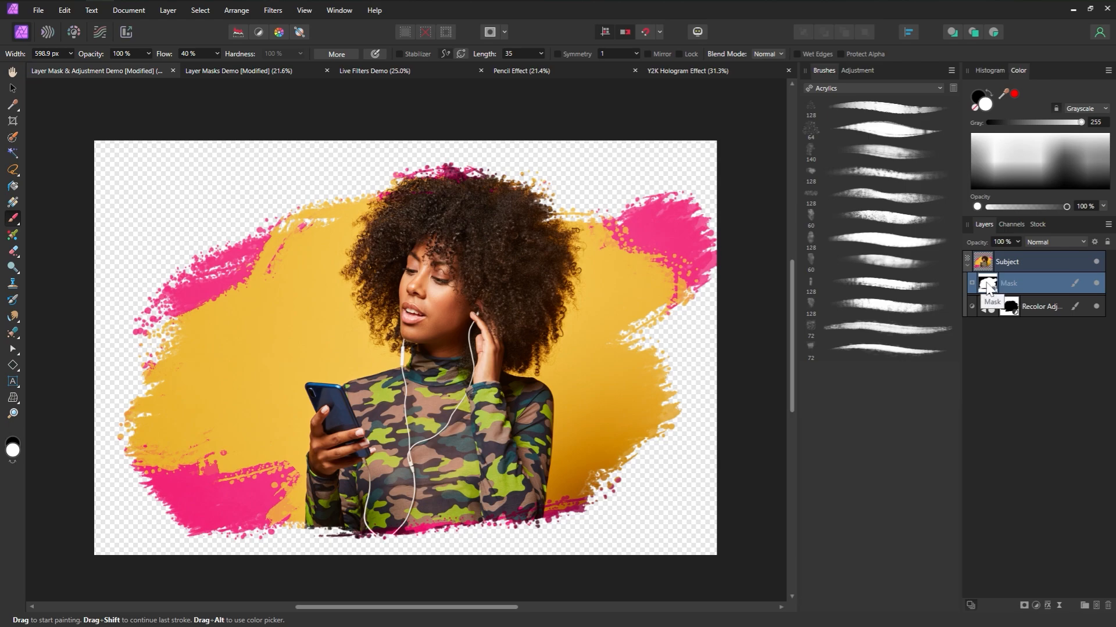
Step: Place the mask above the Subject layer and add the headshot-of-upbeat and carefree-pretty-girl photos directly beneath the mask
drag(988, 289, 992, 264)
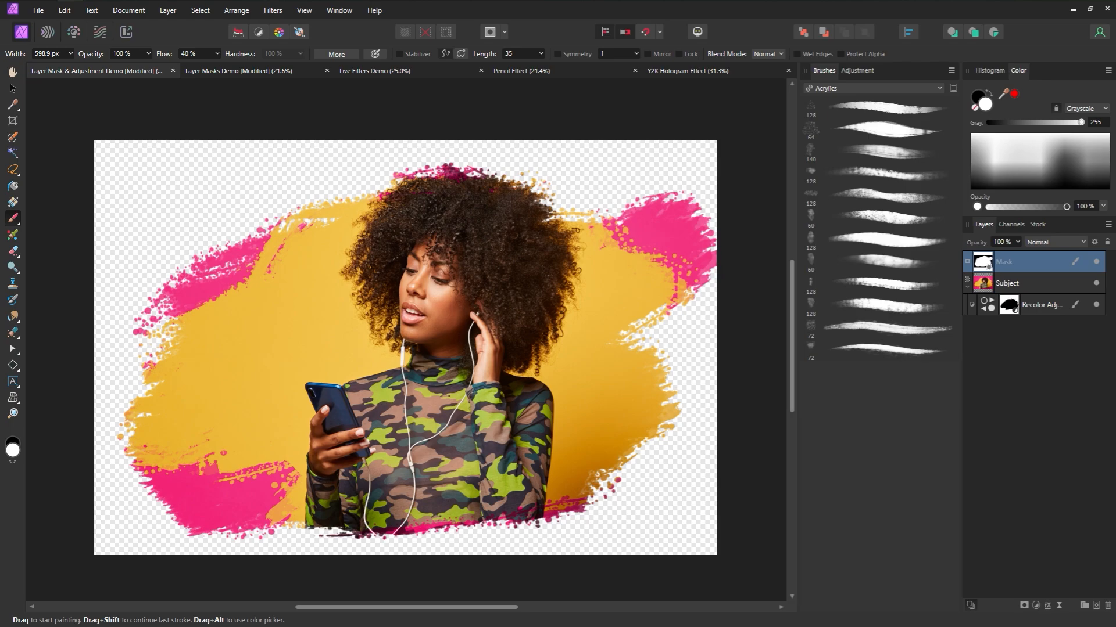
key(ctrl+v)
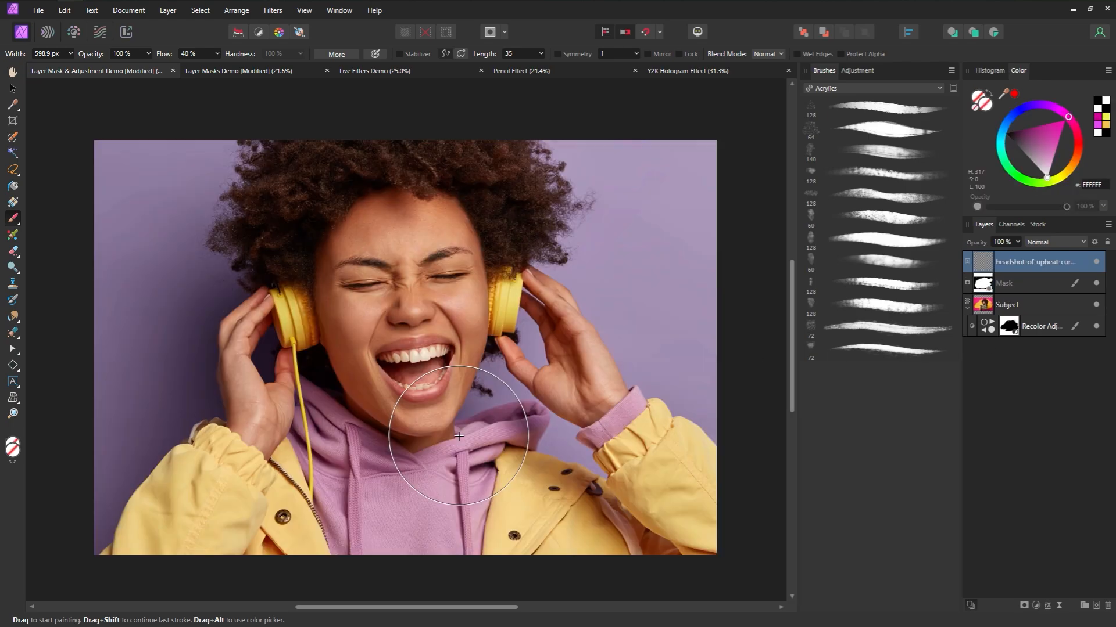
drag(993, 269, 983, 295)
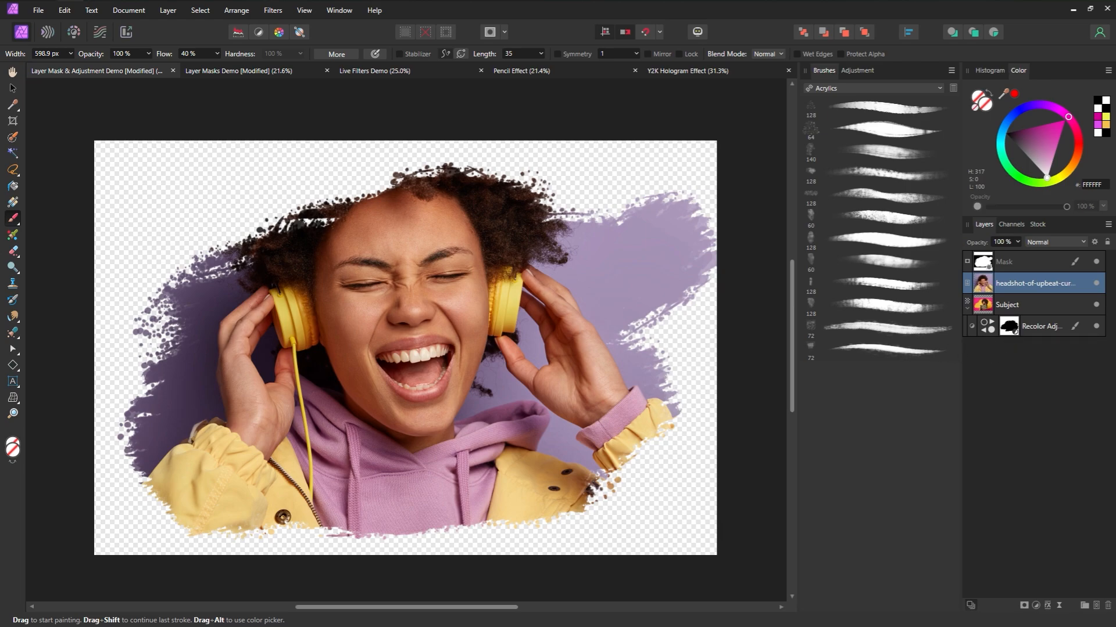
drag(507, 268, 473, 328)
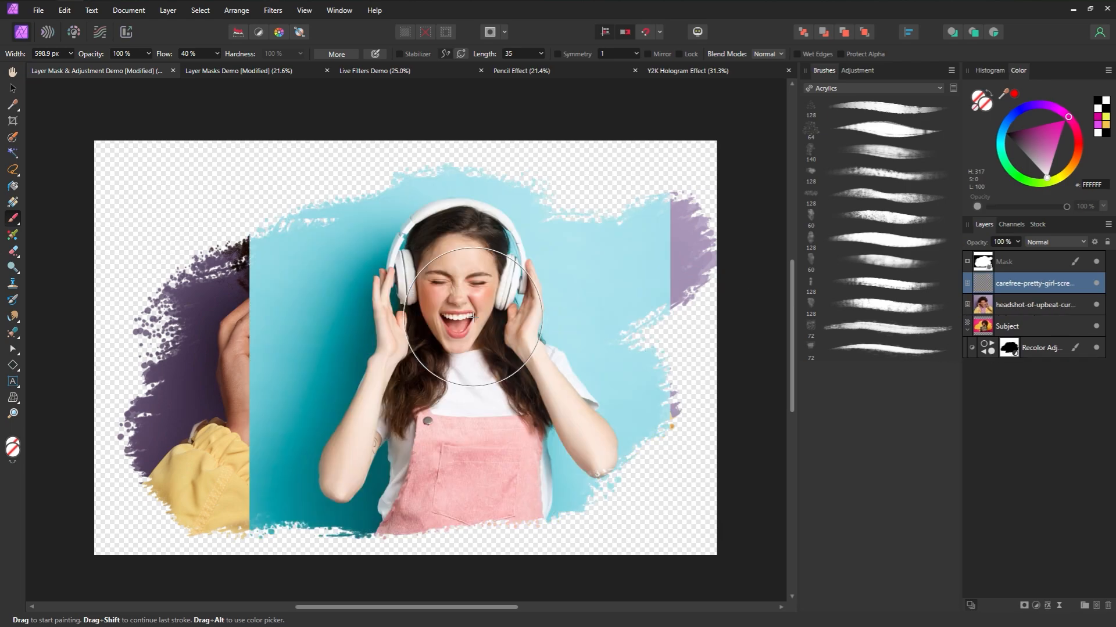
Step: Scale the carefree-pretty-girl photo to about 150% and position it so it fills the masked brush shape
click(12, 88)
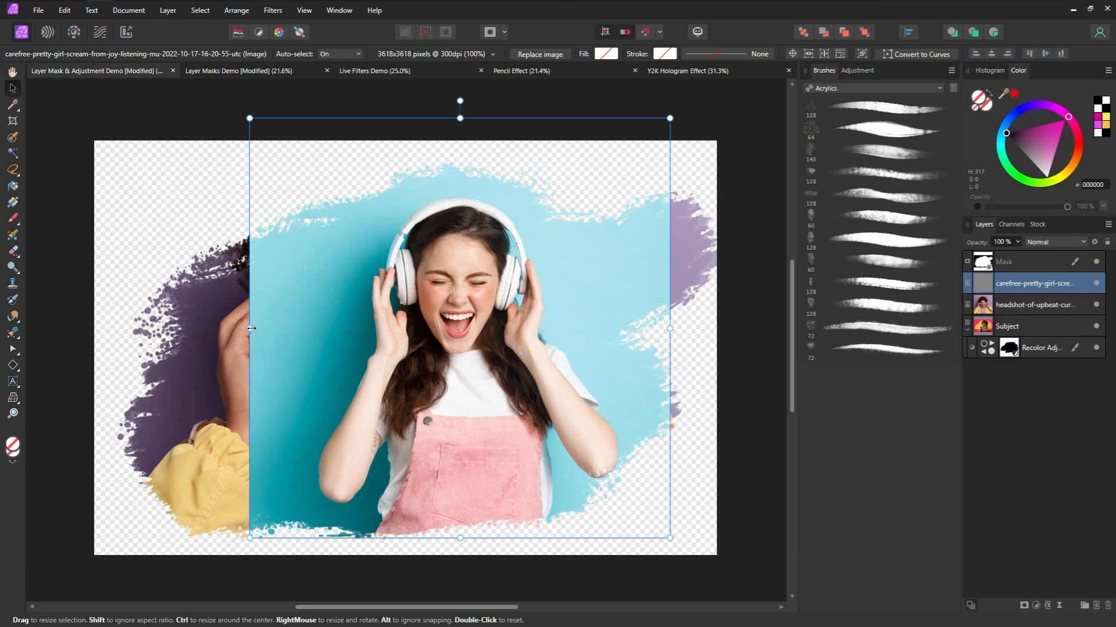
drag(250, 118, 198, 68)
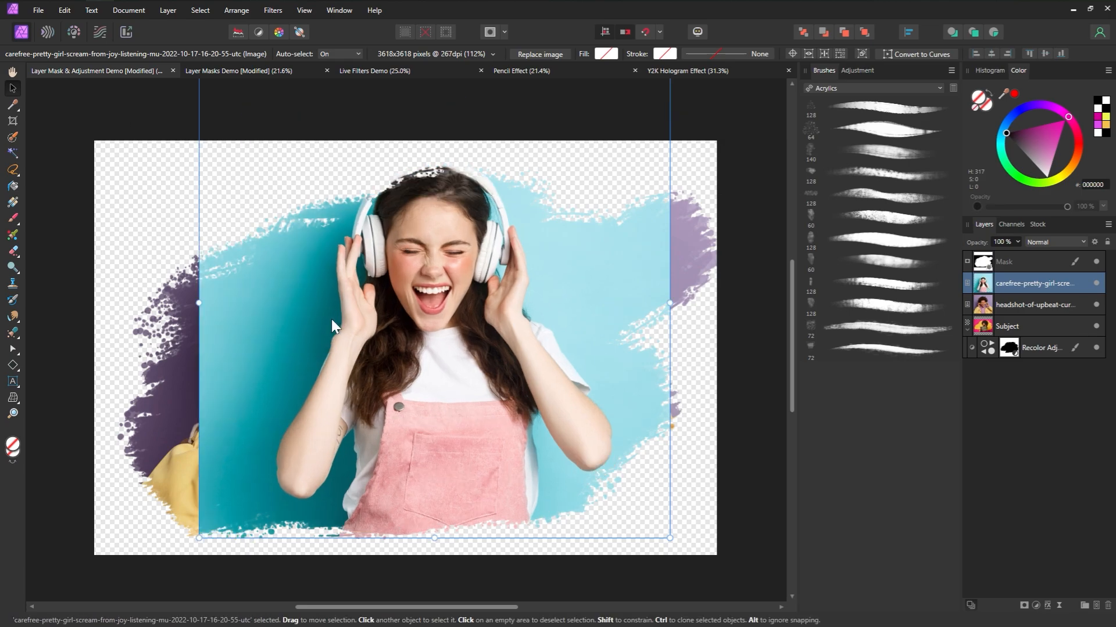
drag(672, 539, 741, 608)
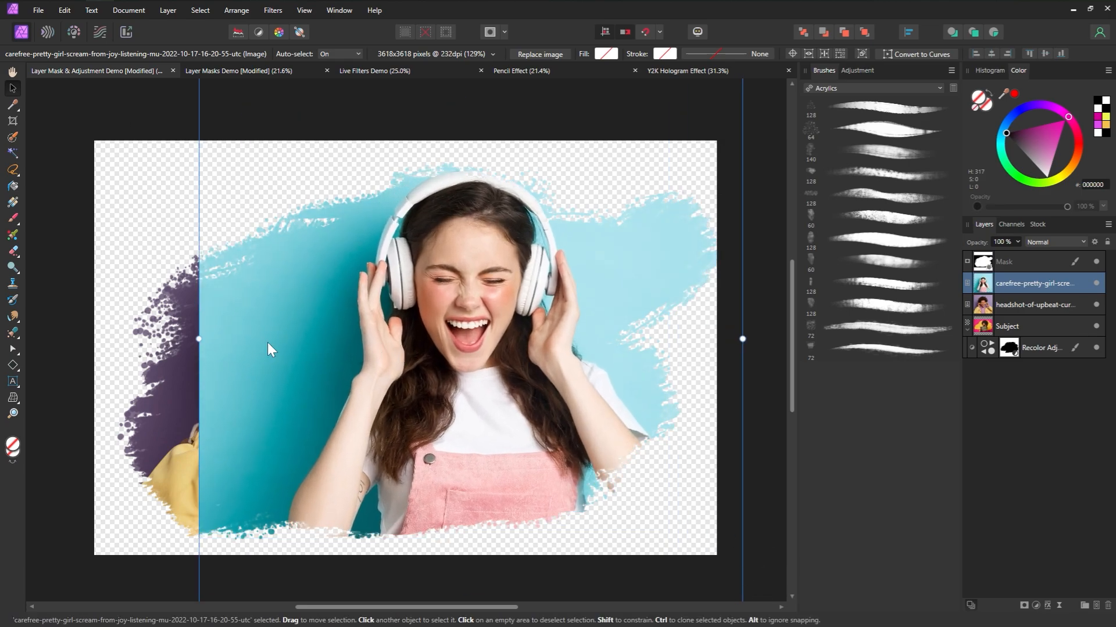
drag(200, 340, 115, 347)
mouse_move(494, 372)
mouse_down()
mouse_move(505, 392)
mouse_move(492, 382)
mouse_up()
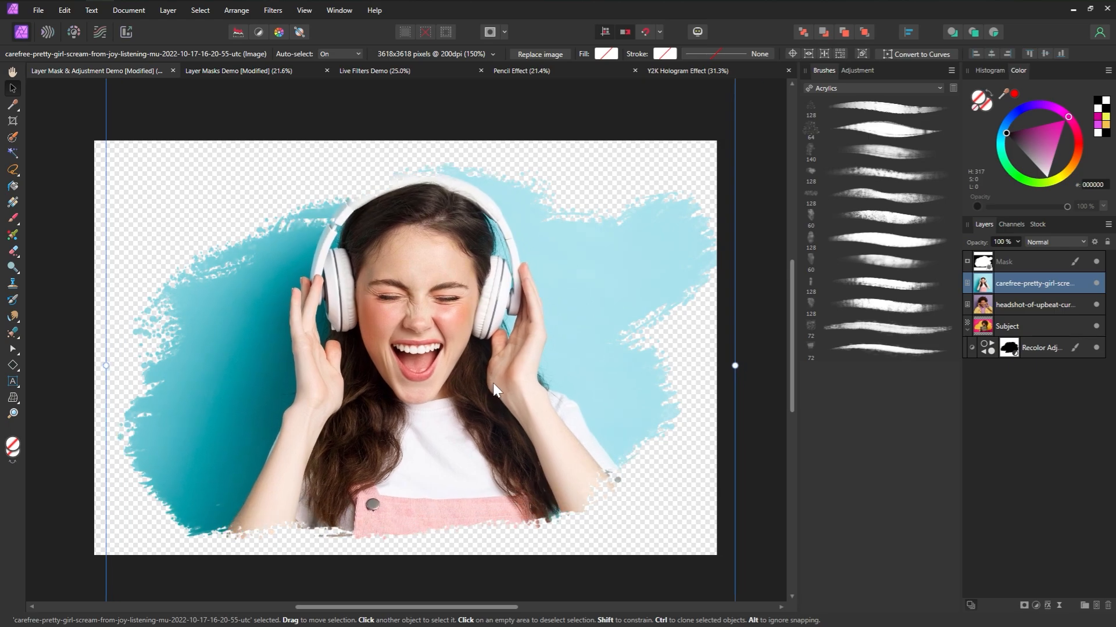
Step: Toggle the visibility of the two added photos, the Subject layer and the mask to examine how the mask affects each
click(1096, 283)
click(1096, 305)
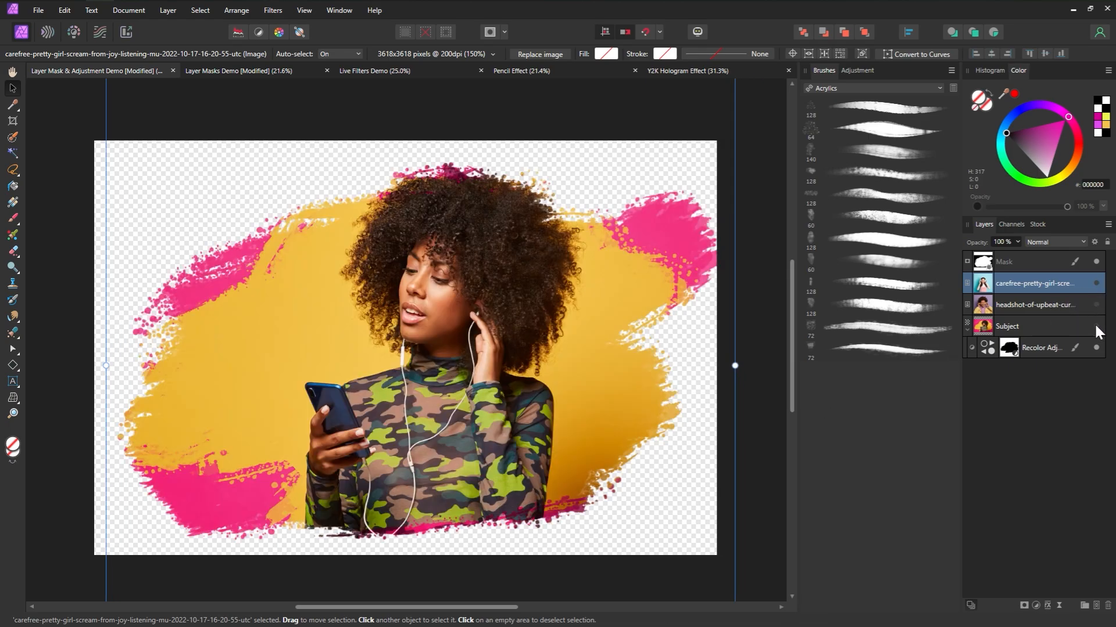
click(1096, 326)
click(1096, 326)
click(1096, 304)
click(1095, 283)
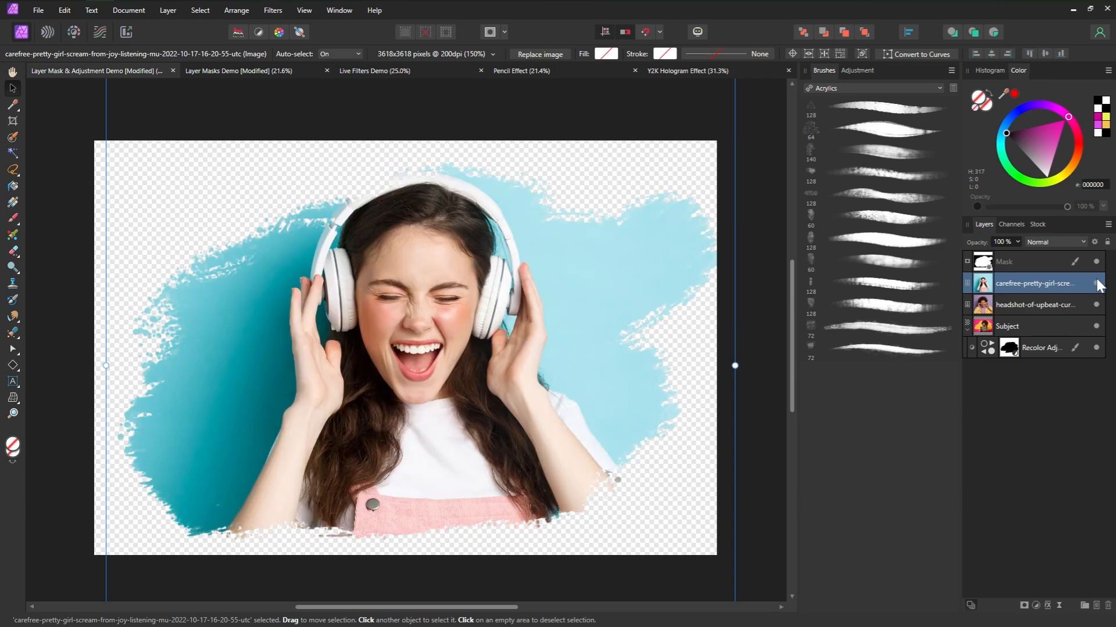
click(1097, 262)
click(1096, 263)
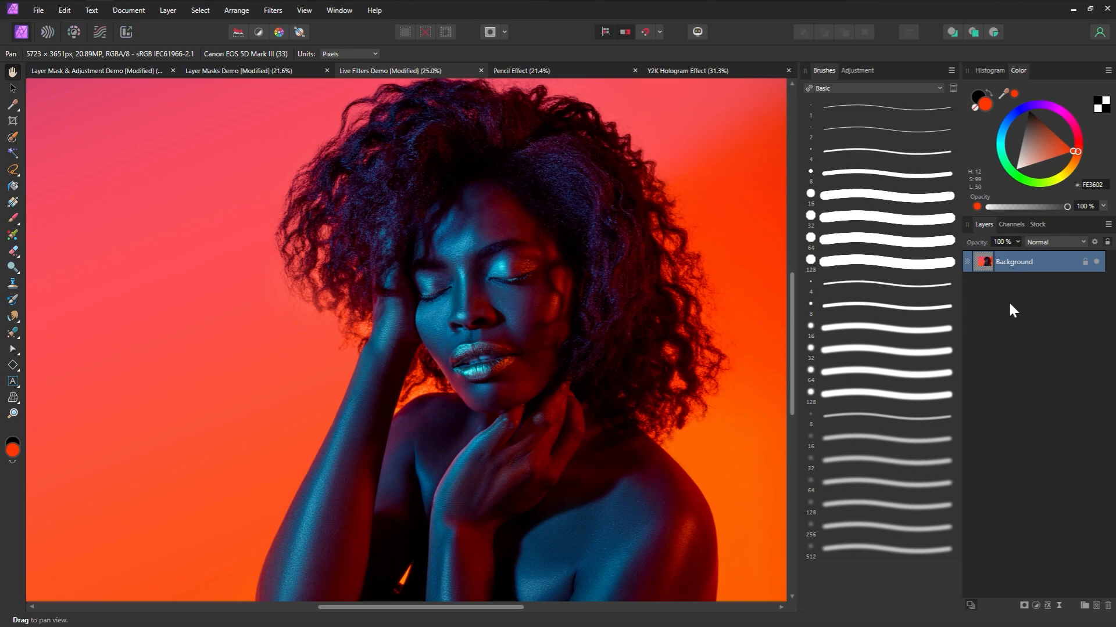
Step: Add a pixel layer and paint red-orange FE3602 around the woman with a 3664 px soft brush, undoing the last stroke
click(1100, 605)
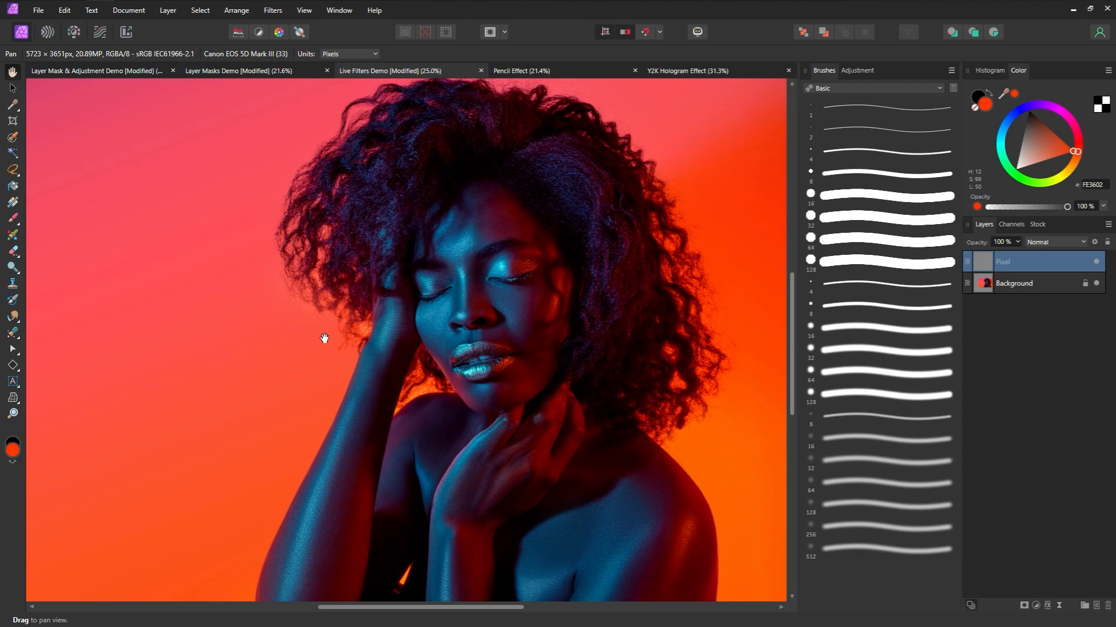
click(13, 218)
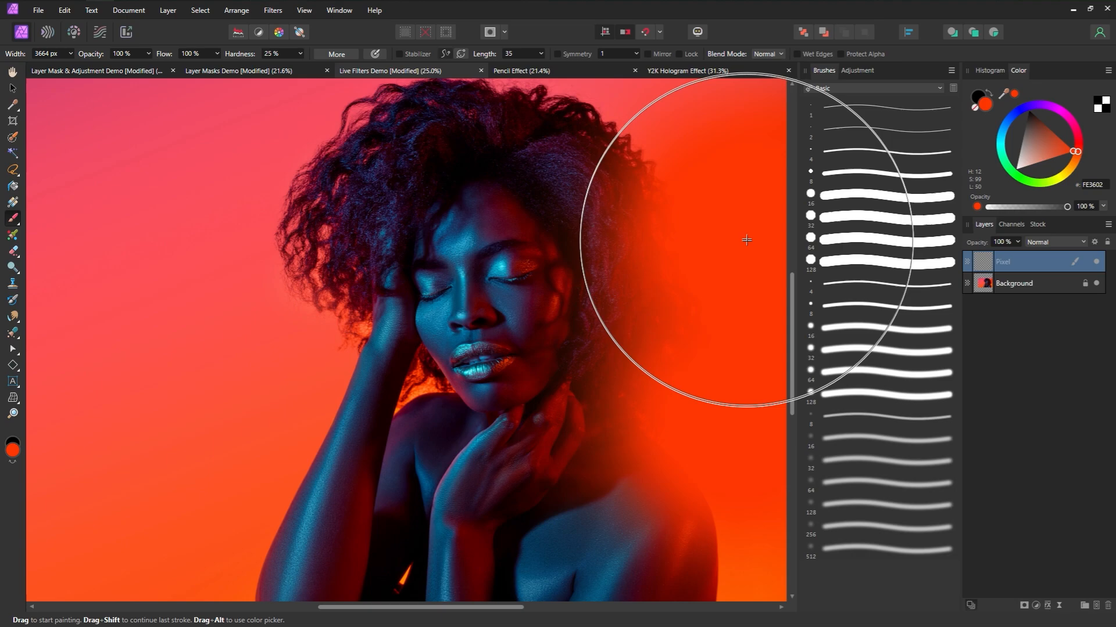
mouse_move(242, 344)
mouse_down()
mouse_move(155, 528)
mouse_move(219, 411)
mouse_move(664, 87)
mouse_up()
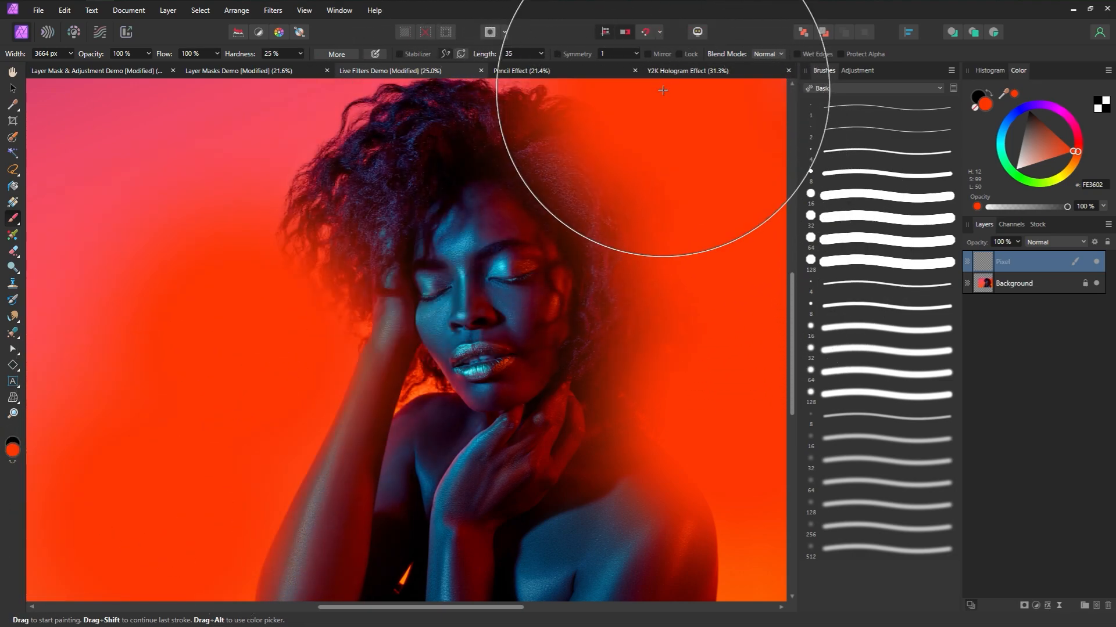
key(ctrl+z)
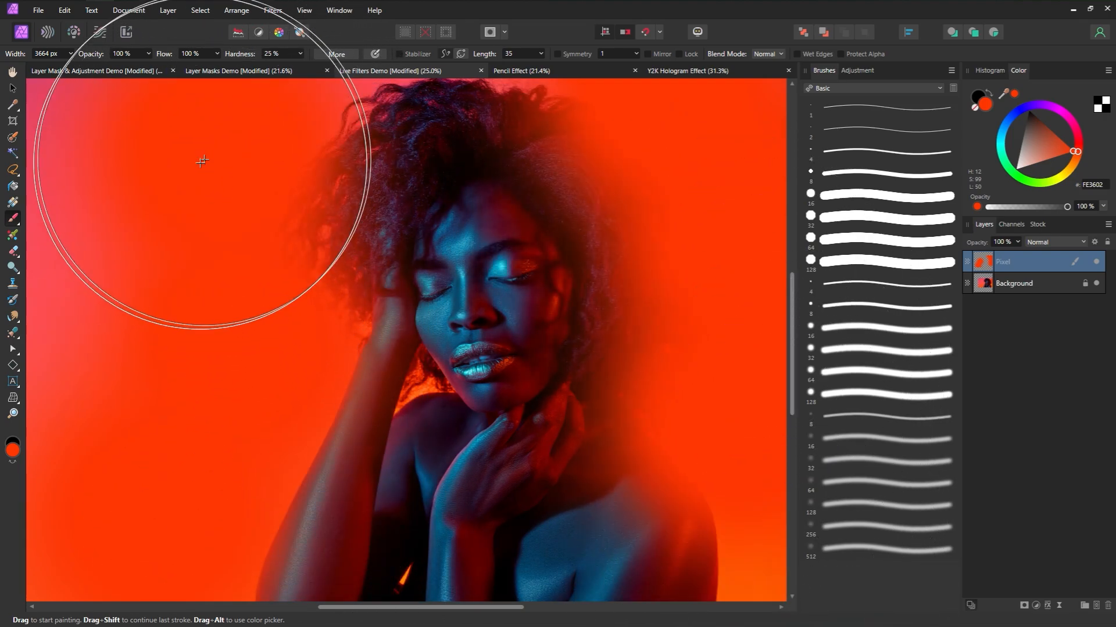
key(ctrl+z)
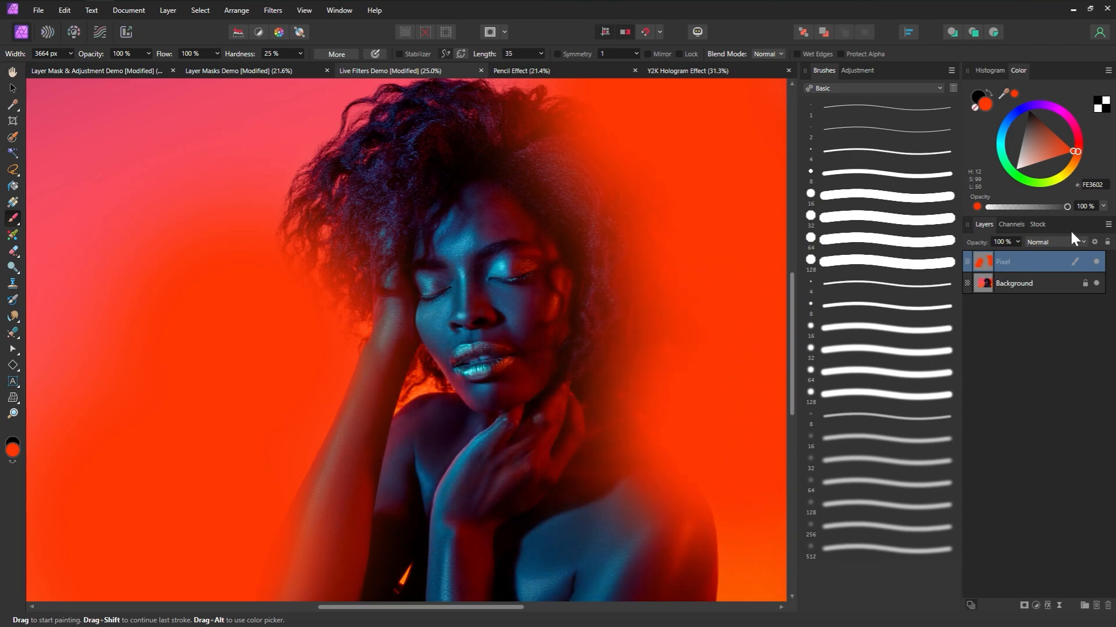
Step: Set the painted pixel layer's blend mode to Screen and its opacity to 32%, and toggle its visibility to compare
click(1084, 242)
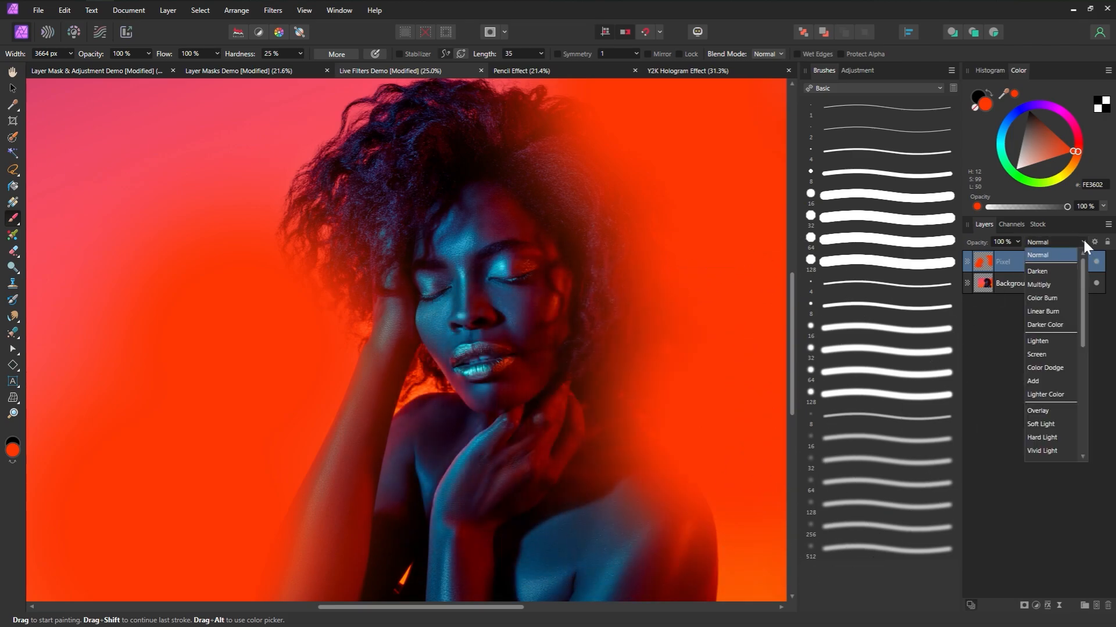
drag(1083, 278, 1084, 307)
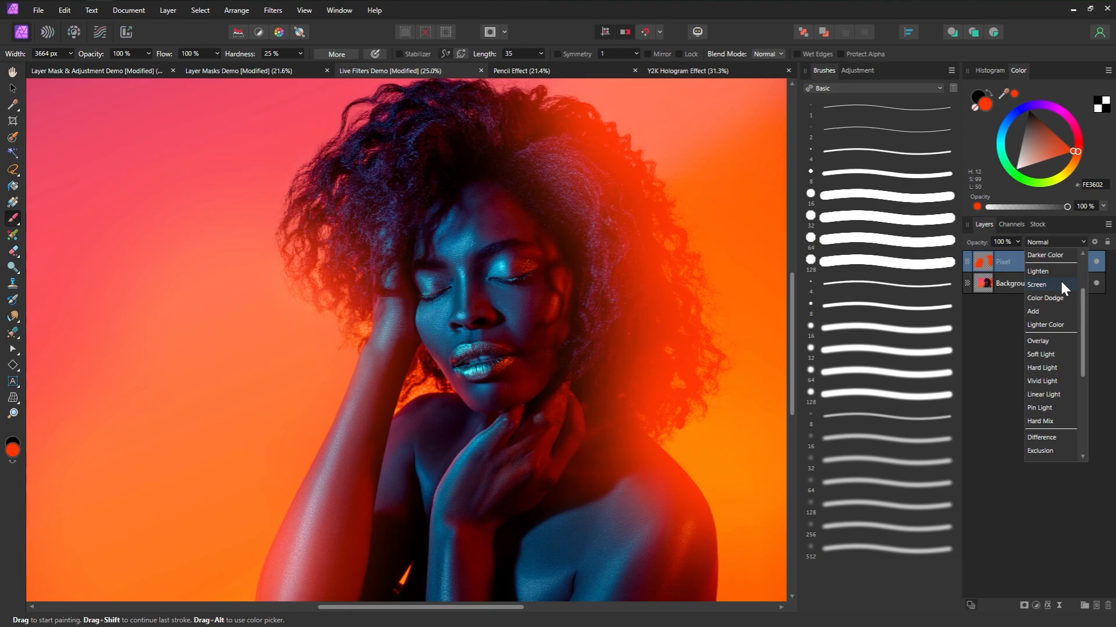
click(1062, 286)
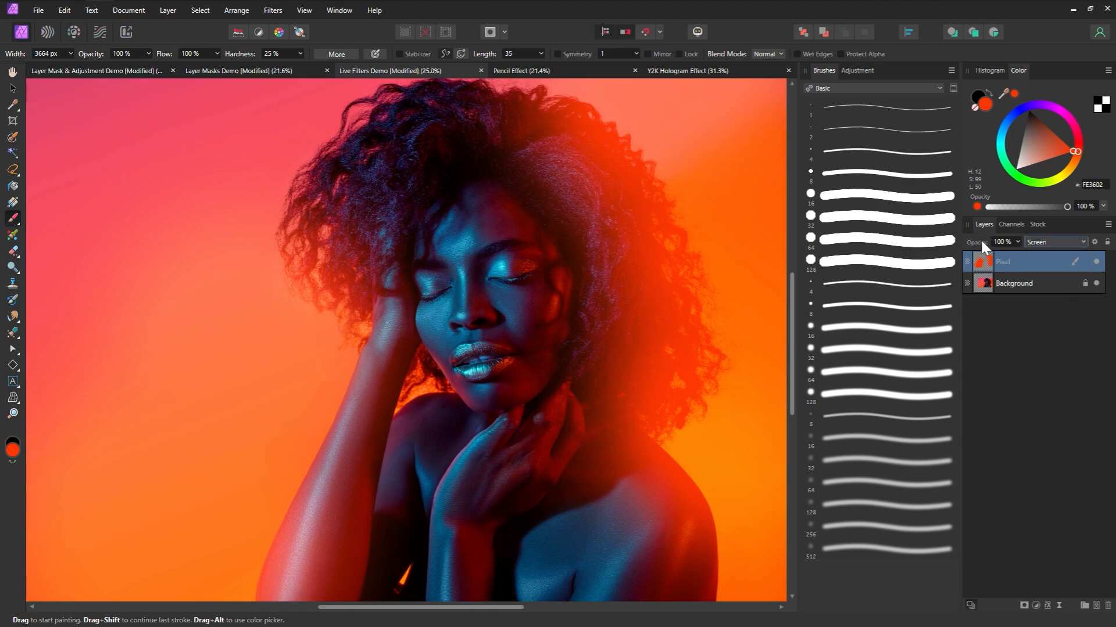
drag(981, 238, 511, 268)
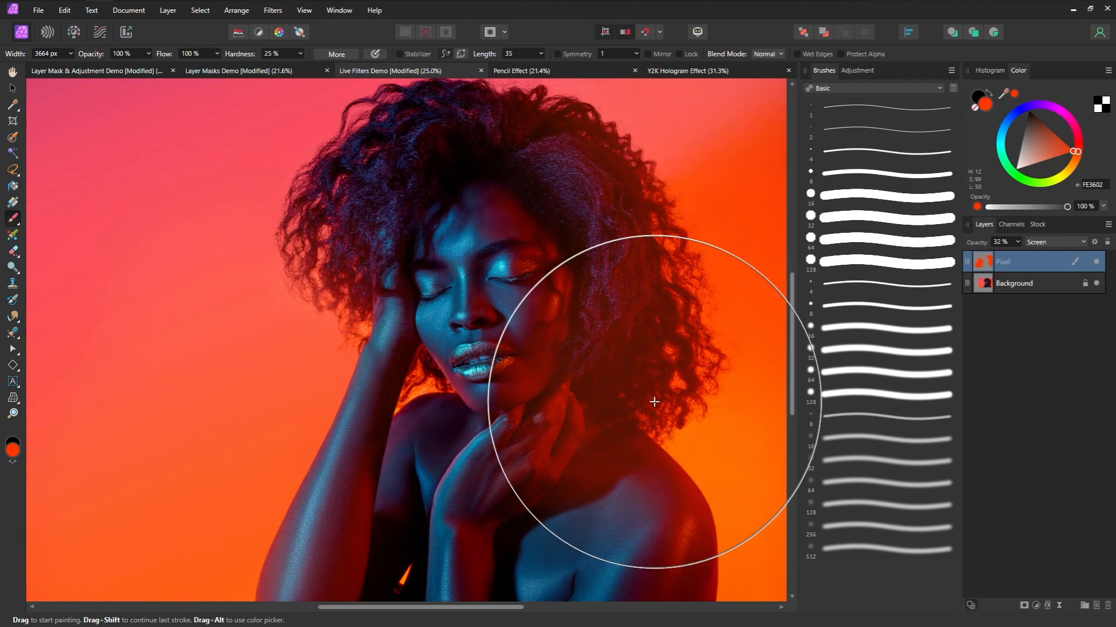
click(1096, 262)
click(1096, 262)
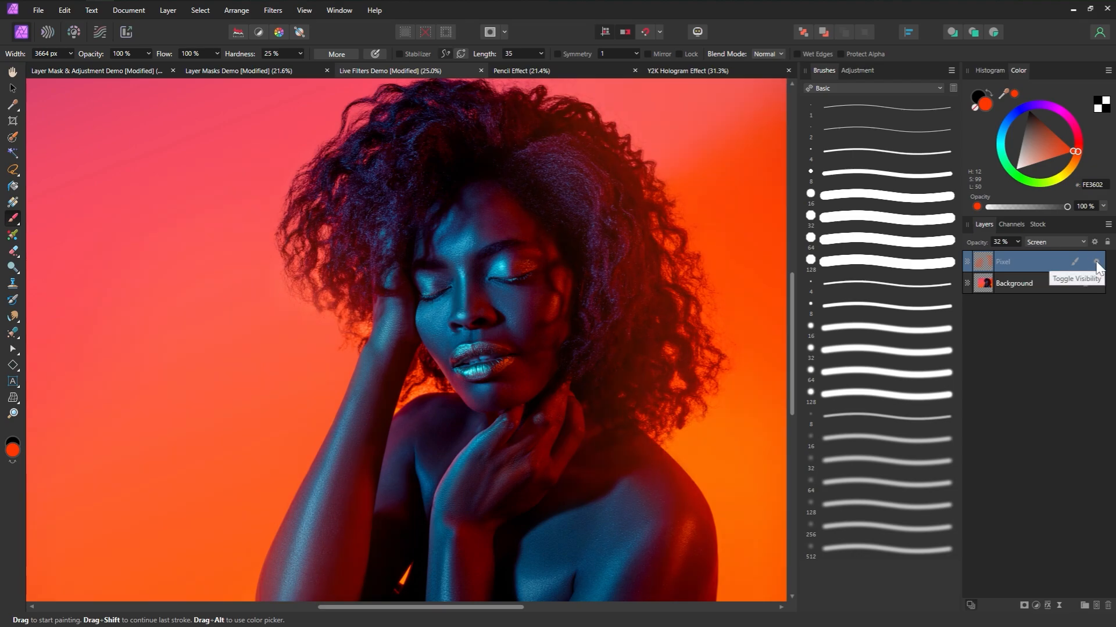
Step: Browse the blend modes and set the painted pixel layer to Glow, checking the effect by toggling its visibility
click(1084, 243)
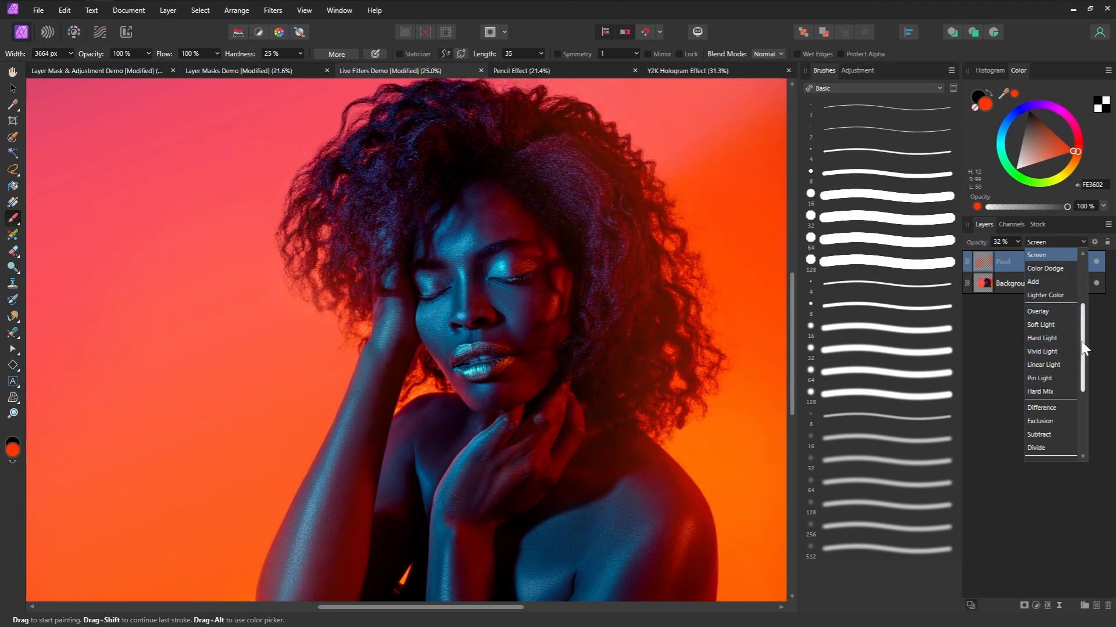
scroll(1057, 325, up, 3)
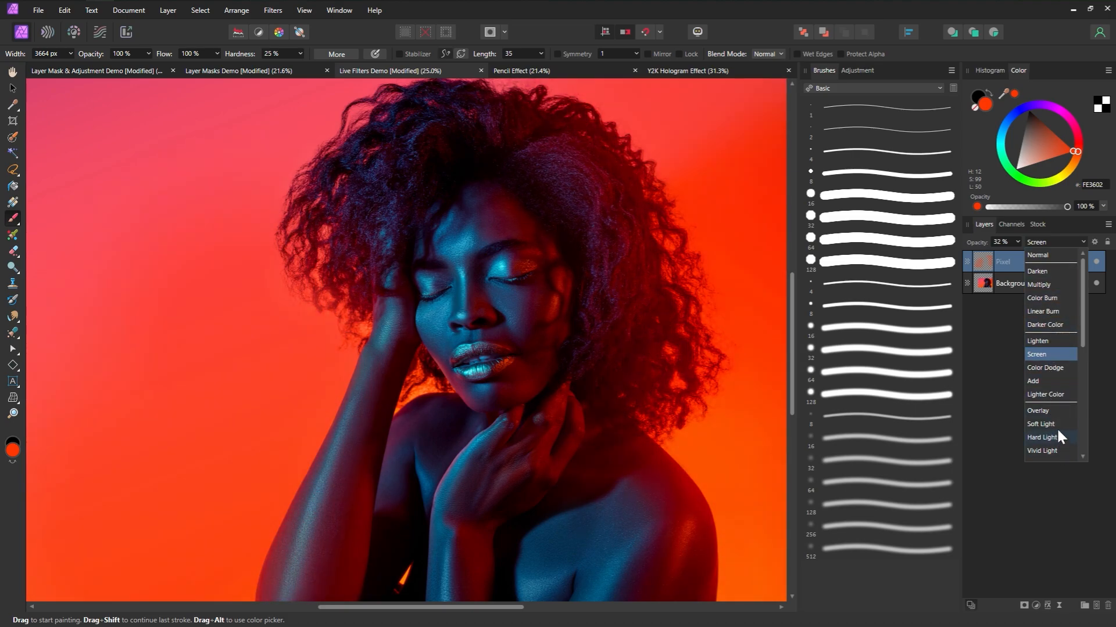
drag(1083, 337, 1084, 370)
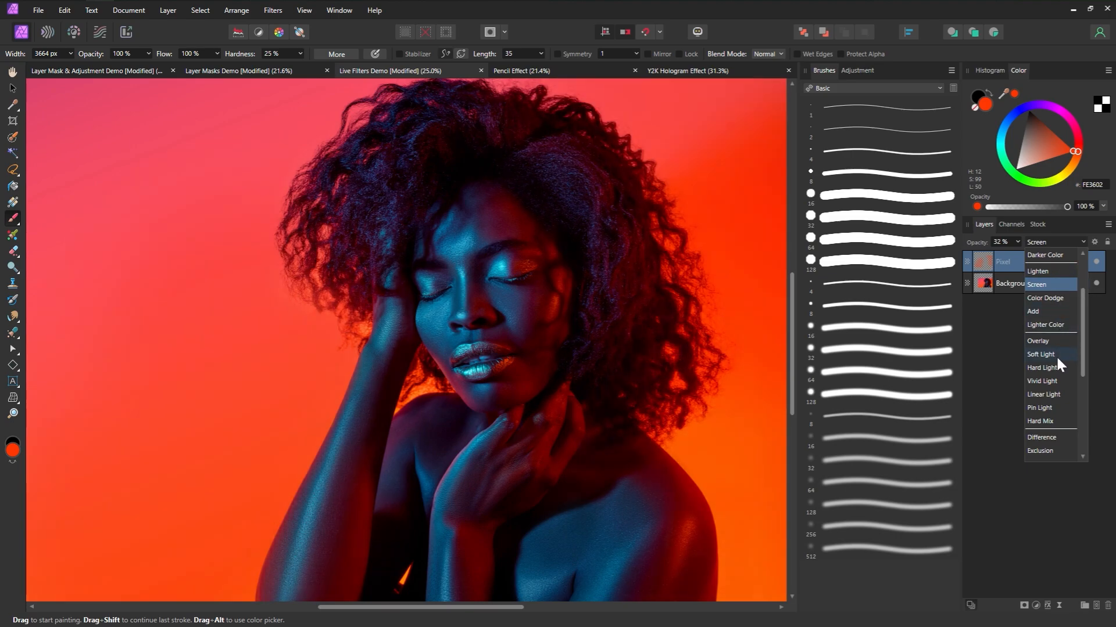
drag(1082, 356, 1084, 433)
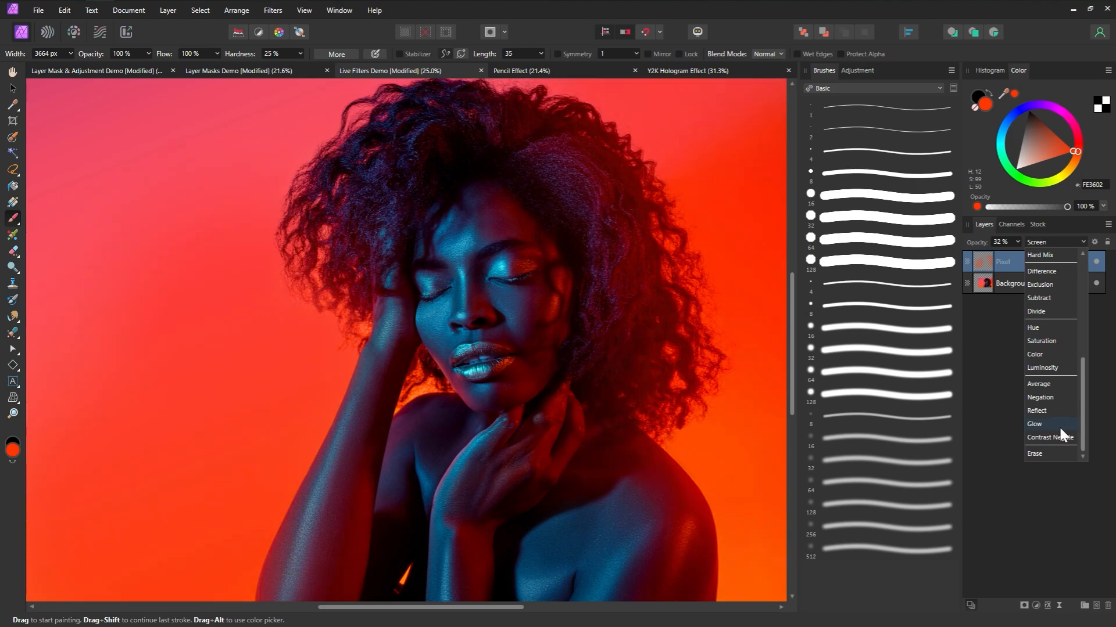
click(1051, 425)
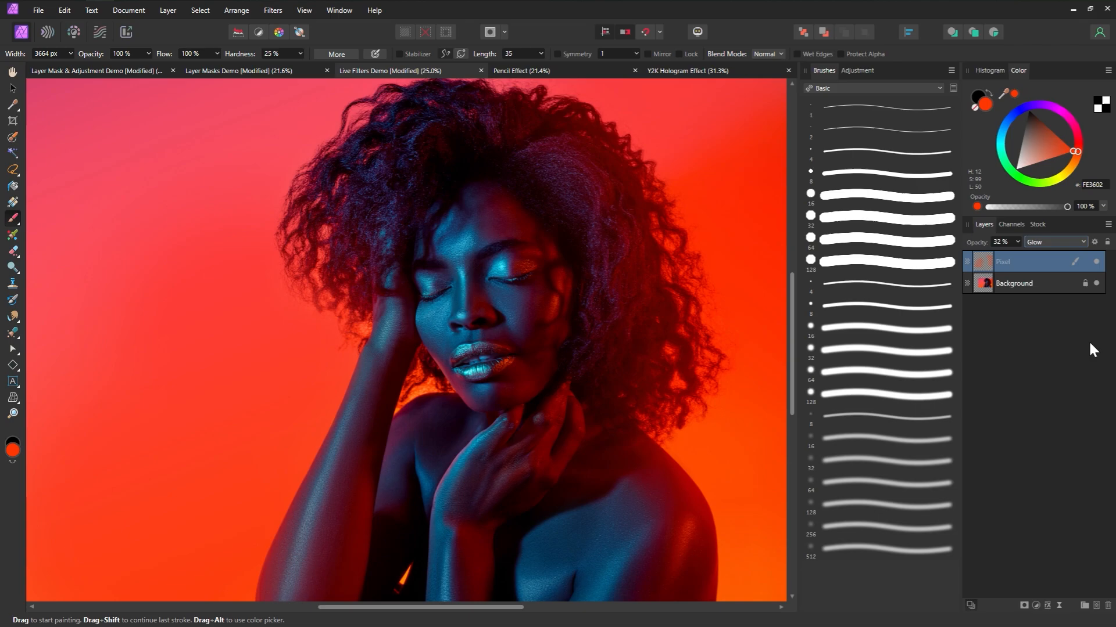
click(1097, 262)
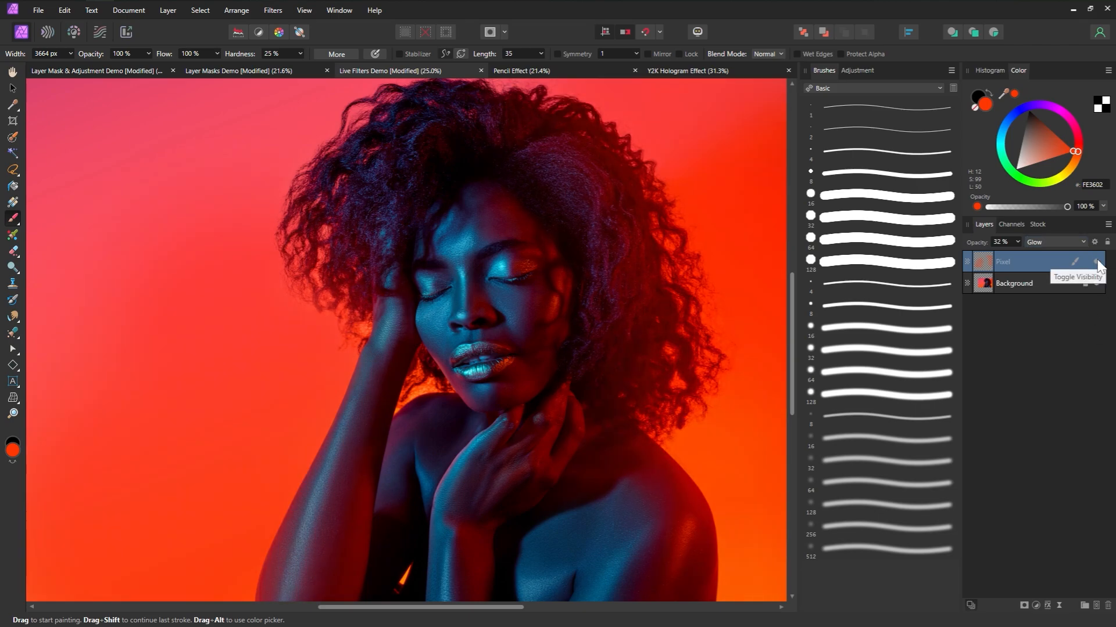
Step: Add a pixel layer with the Screen blend mode and paint a soft red-orange glow over the hair above the woman's shoulder
click(1097, 605)
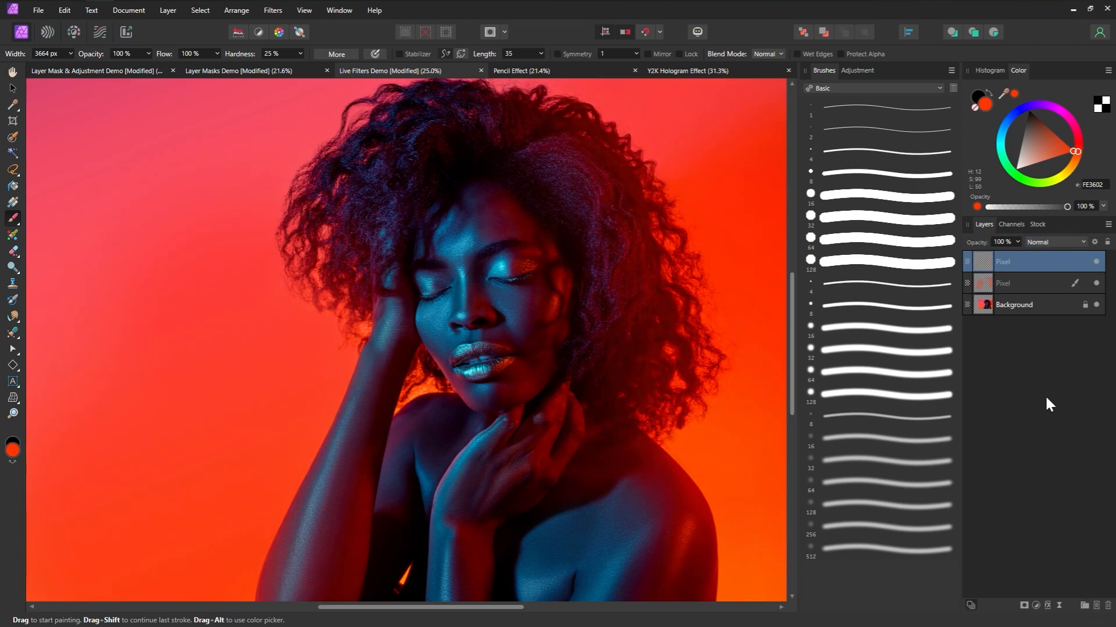
click(1048, 241)
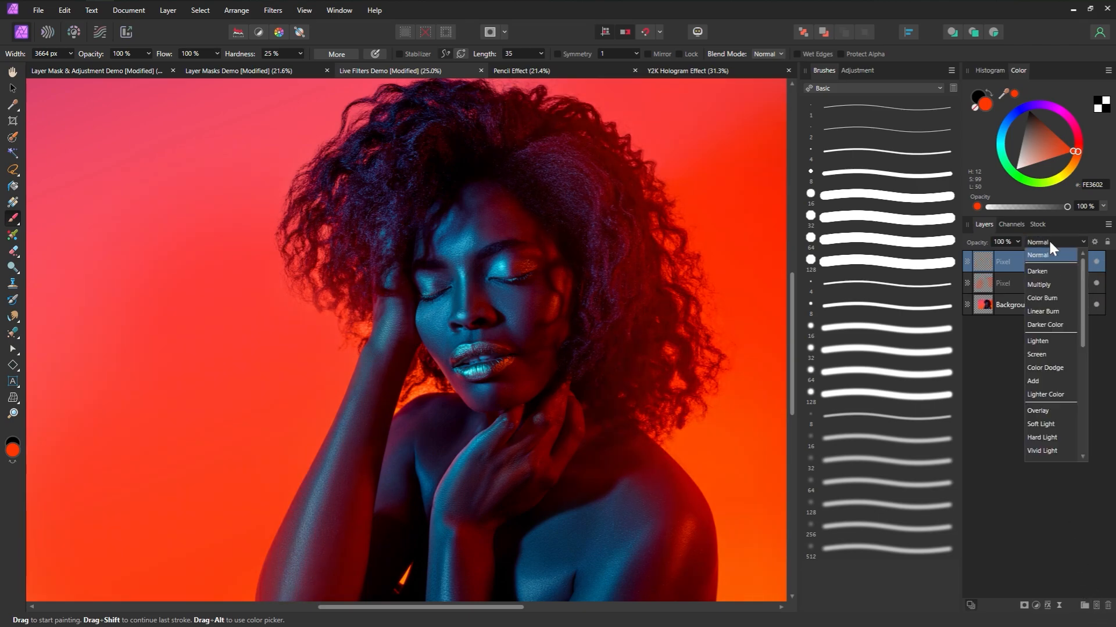
click(1055, 351)
drag(610, 419, 664, 403)
key(bracketleft)
key(bracketleft)
key(bracketleft)
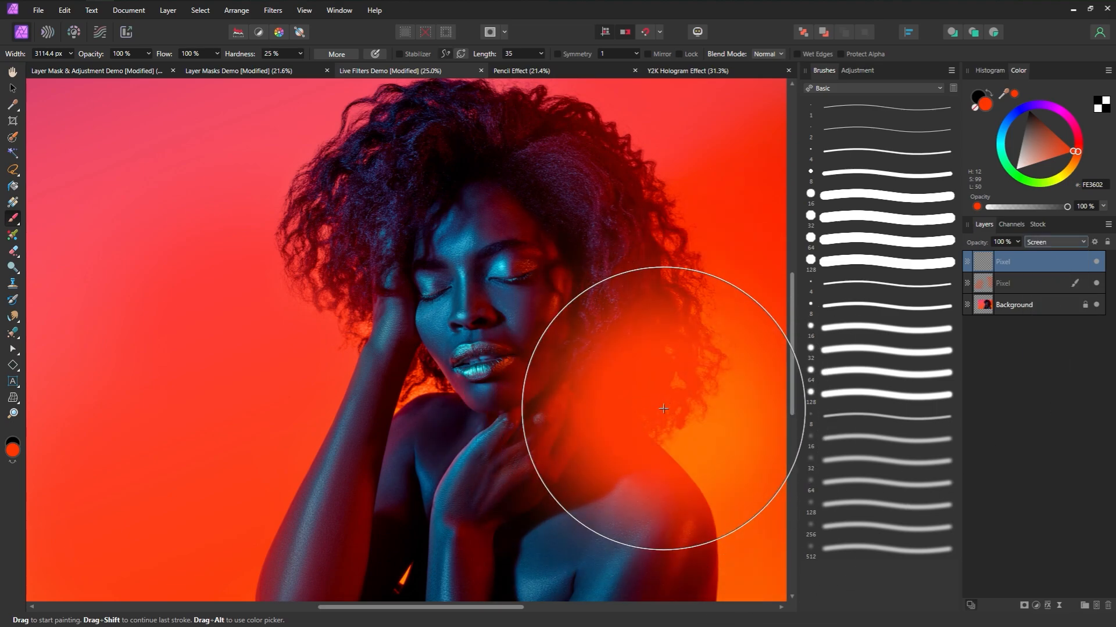
click(668, 422)
Step: Paint a smaller soft red-orange glow between the woman's raised arm and her chin
key(bracketleft)
key(bracketleft)
key(bracketleft)
key(bracketleft)
key(bracketleft)
key(bracketleft)
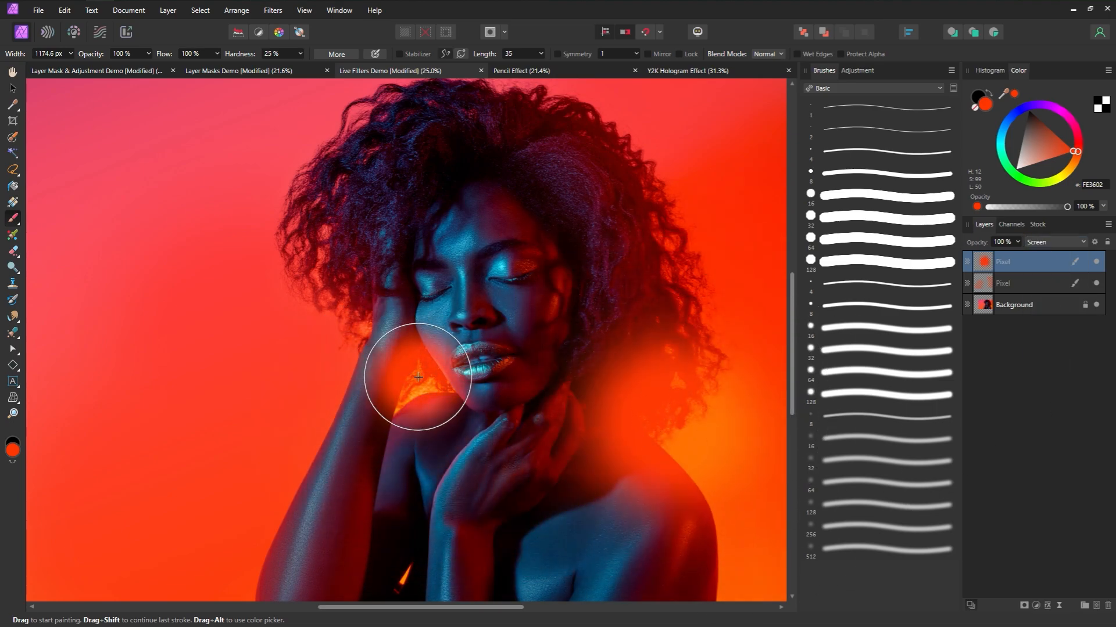
key(bracketright)
key(bracketright)
key(bracketright)
key(bracketright)
click(417, 380)
Step: Paint a 2054 px soft glow beside the raised arm and a 4096 px glow over the hair on the opposite side
key(bracketright)
key(bracketright)
key(bracketright)
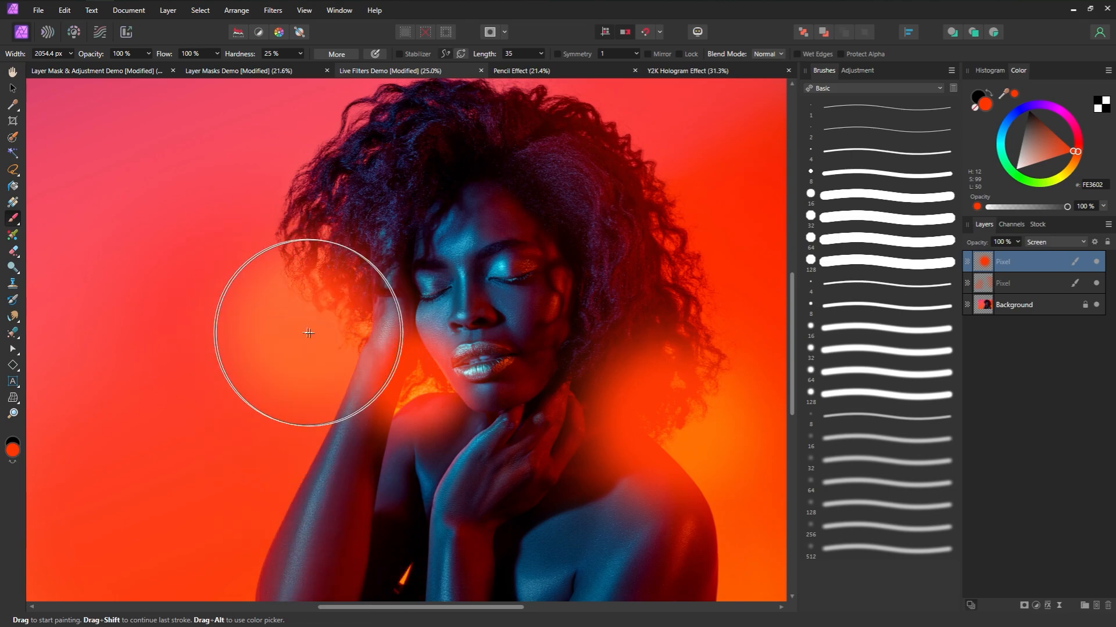
click(309, 334)
key(bracketright)
key(bracketright)
key(bracketright)
key(bracketright)
key(bracketright)
key(bracketright)
click(707, 254)
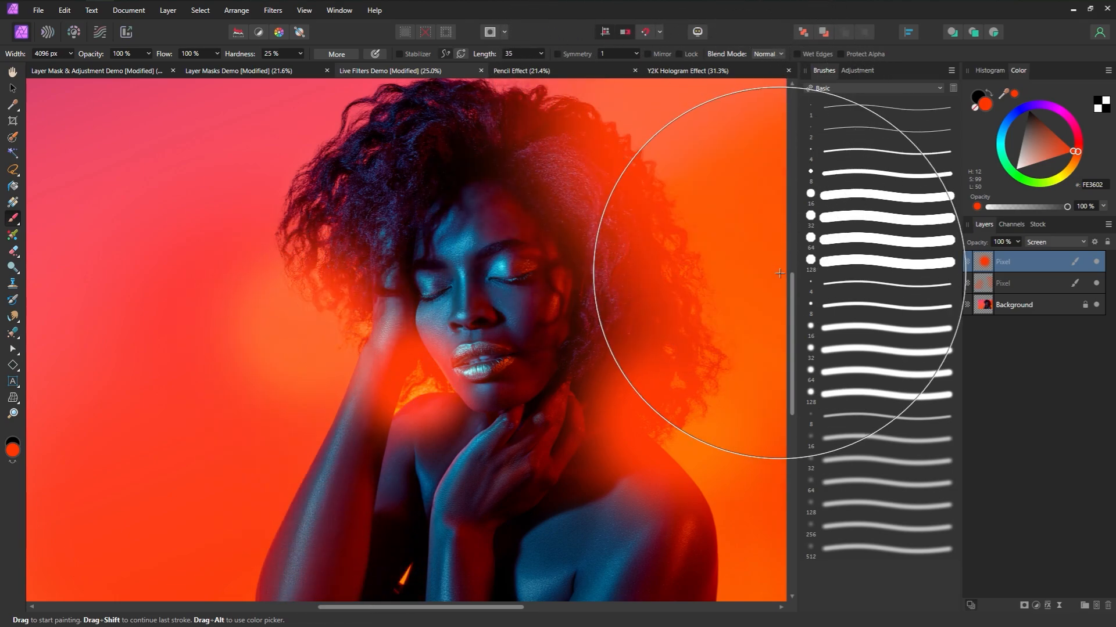
Step: Lower the new pixel layer's opacity to 9% and toggle the visibility of the pixel layer beneath it
drag(983, 241, 831, 249)
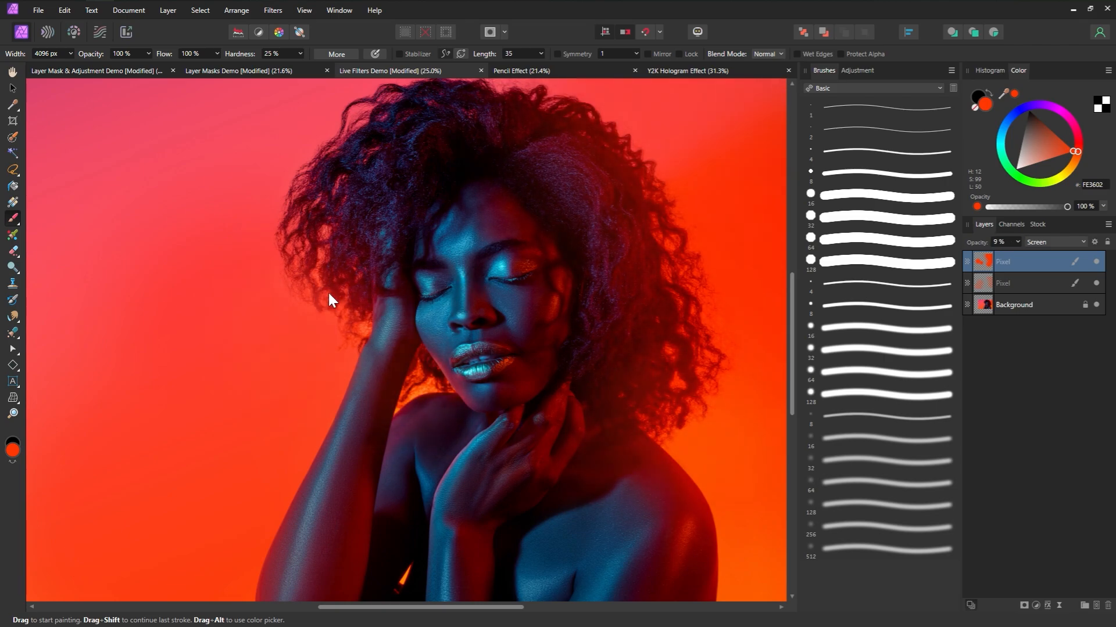
drag(333, 293, 330, 294)
click(1097, 282)
click(1097, 282)
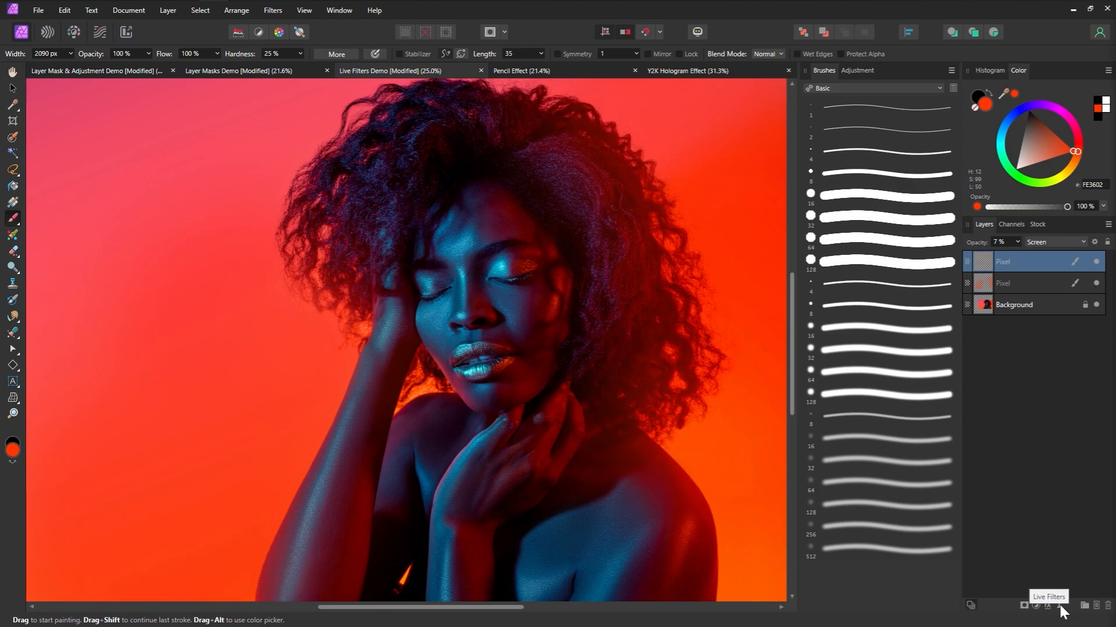
Step: Add a live Motion Blur filter and move it out of the pixel layer to the top of the layer stack
click(1059, 607)
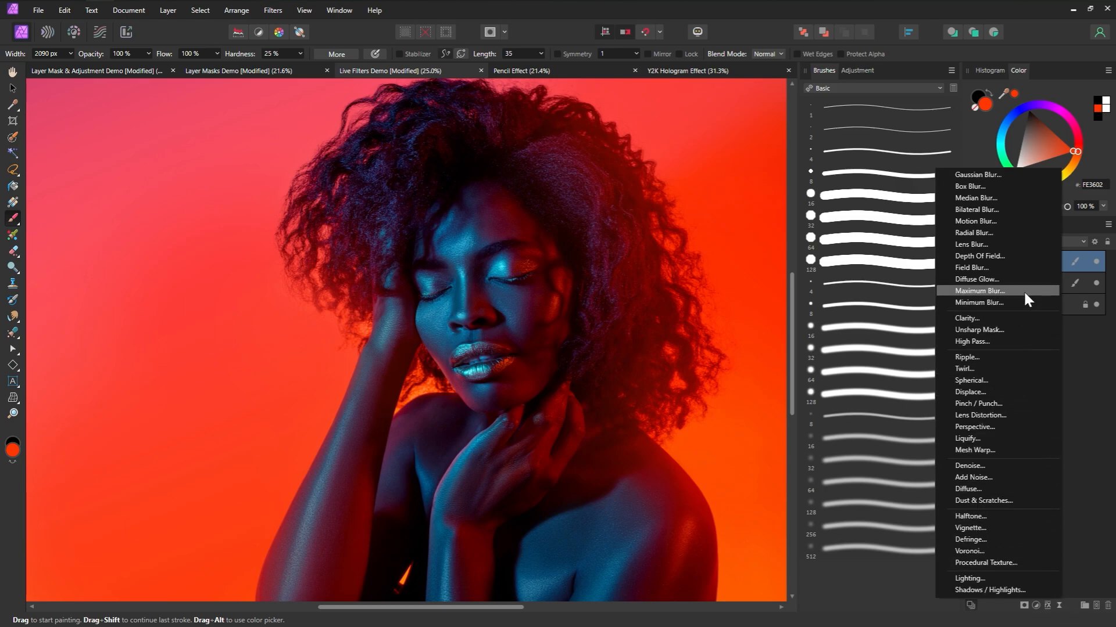
click(1014, 222)
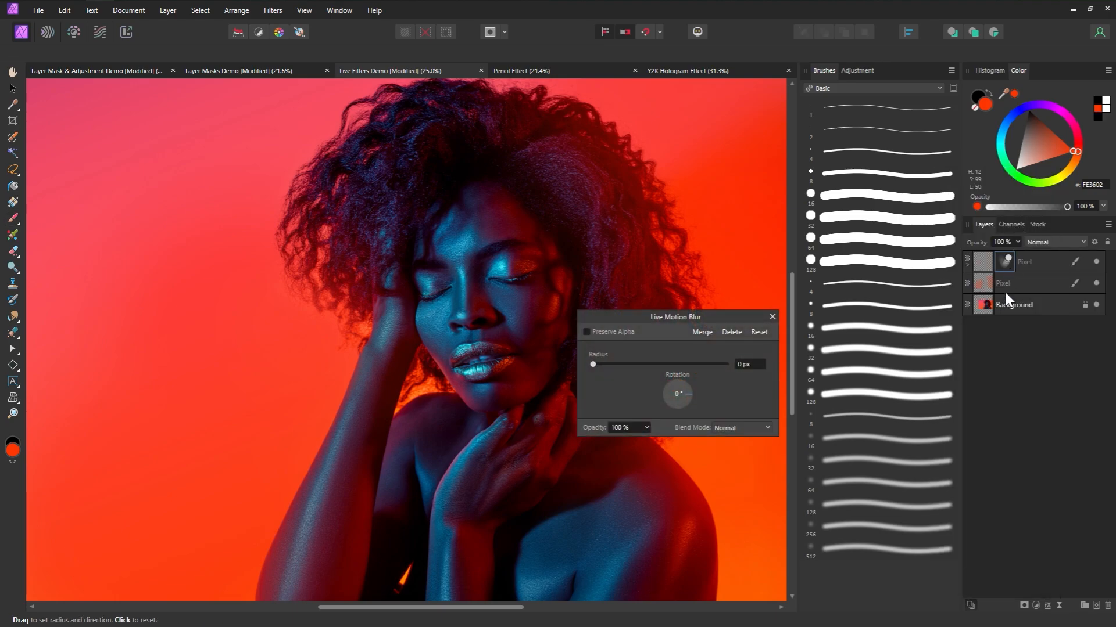
drag(1005, 255, 1006, 252)
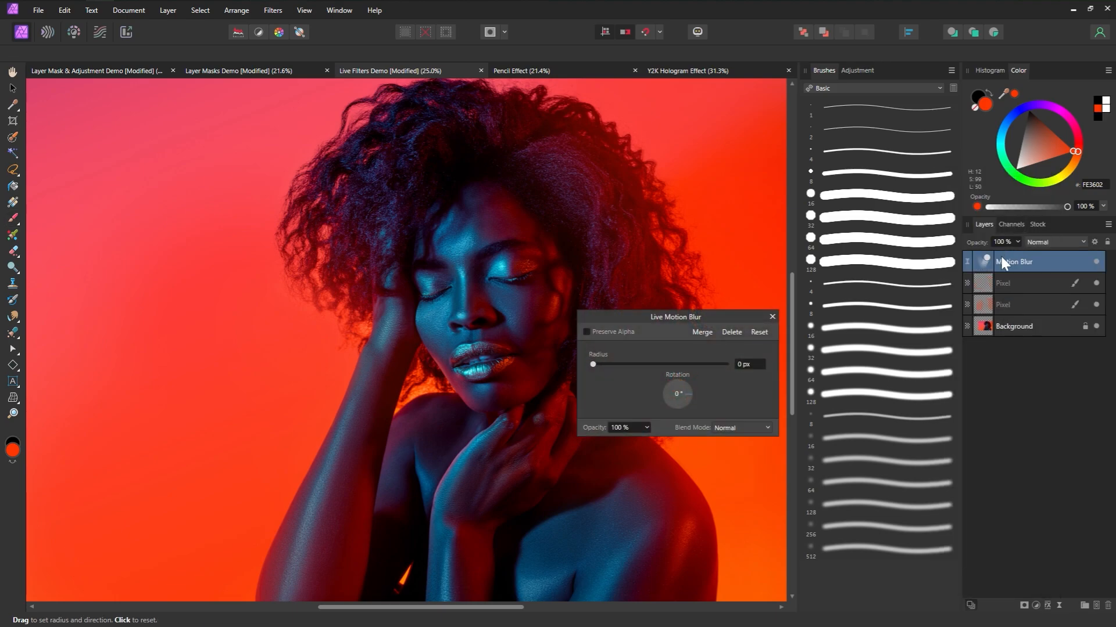
Step: Set the Motion Blur radius to 251.9 px and its rotation to 227°
drag(593, 370, 737, 362)
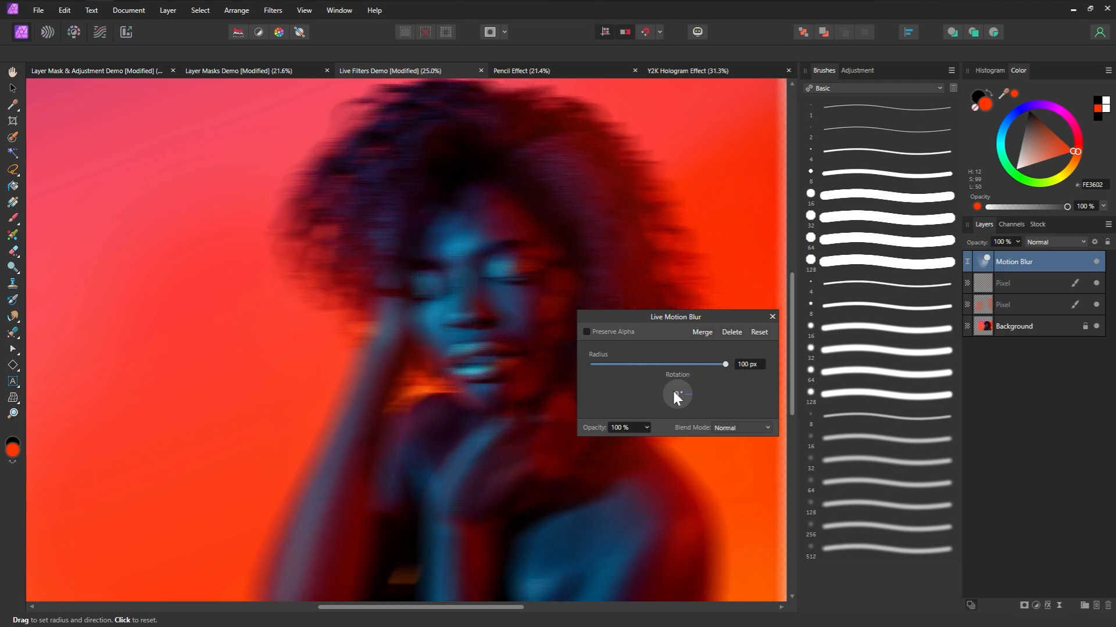
drag(673, 389, 693, 392)
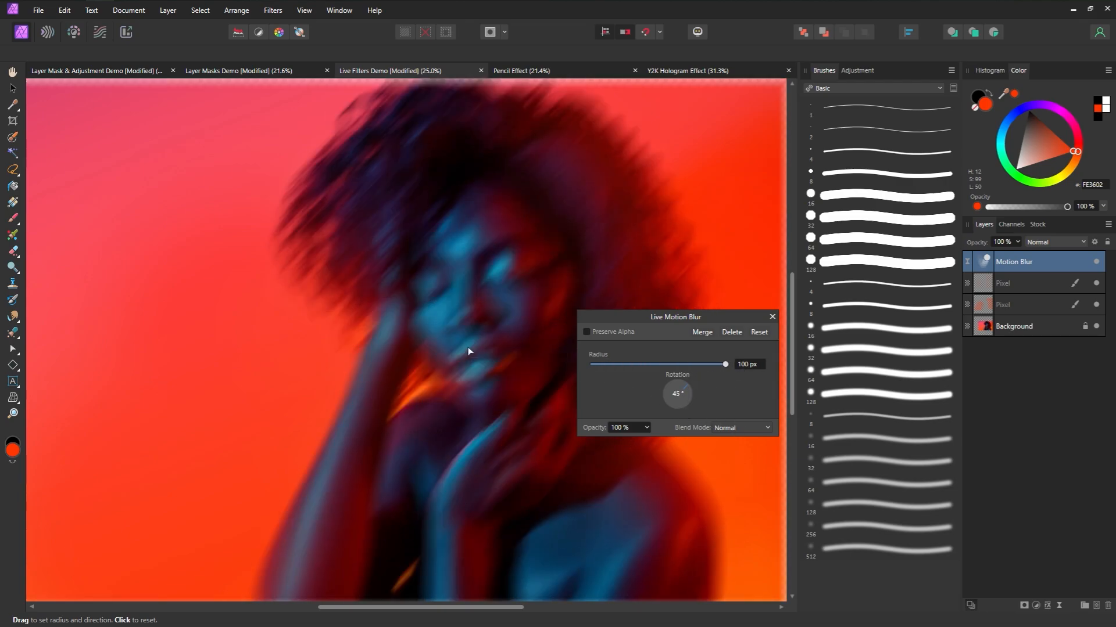
drag(468, 349, 492, 337)
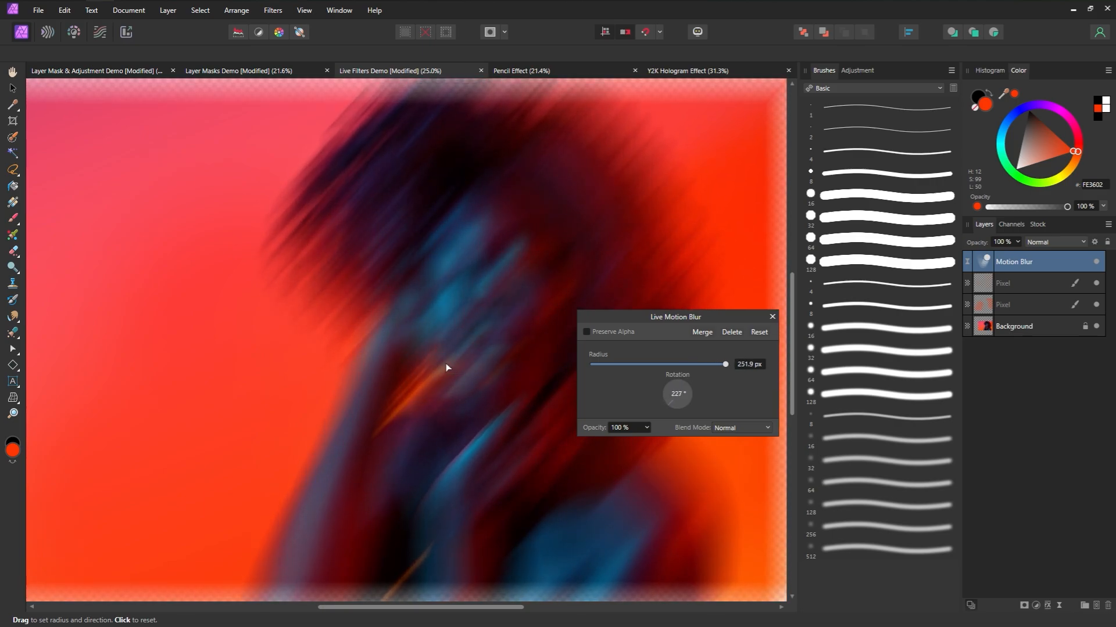
click(773, 317)
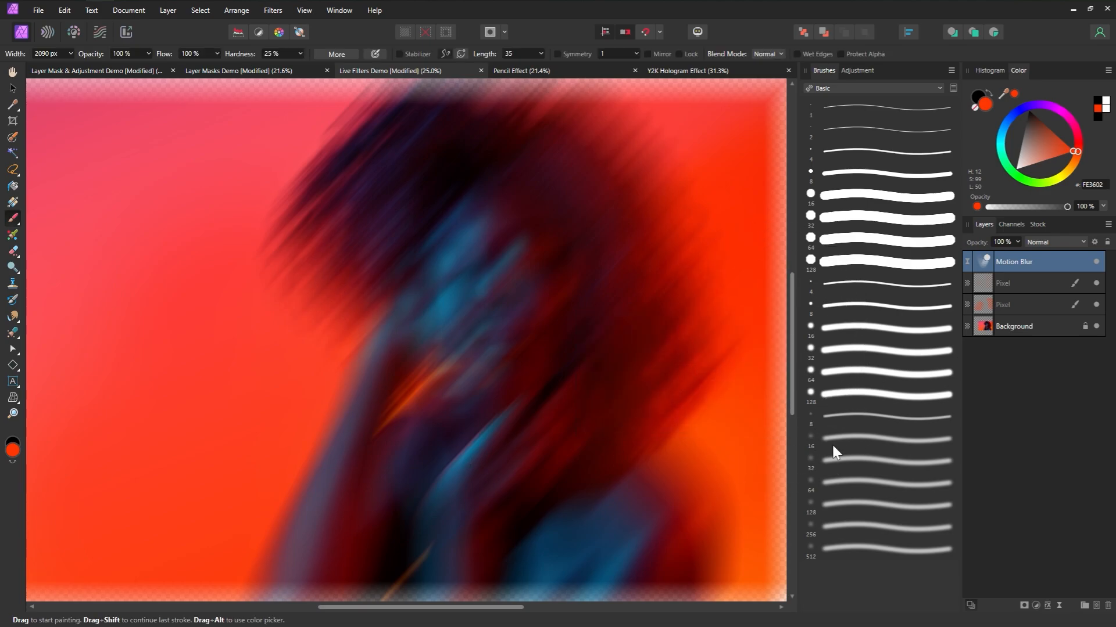
Step: Reopen the Motion Blur settings to readjust the blur on the canvas, and set the filter layer's blend mode to Screen
double_click(987, 261)
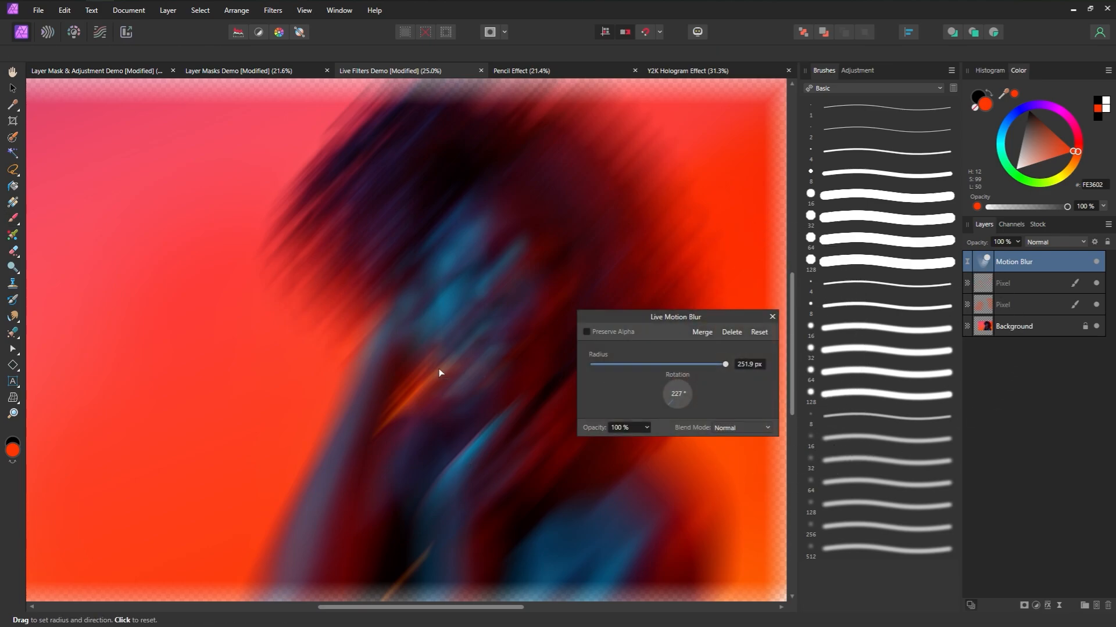
drag(439, 372, 461, 346)
click(772, 317)
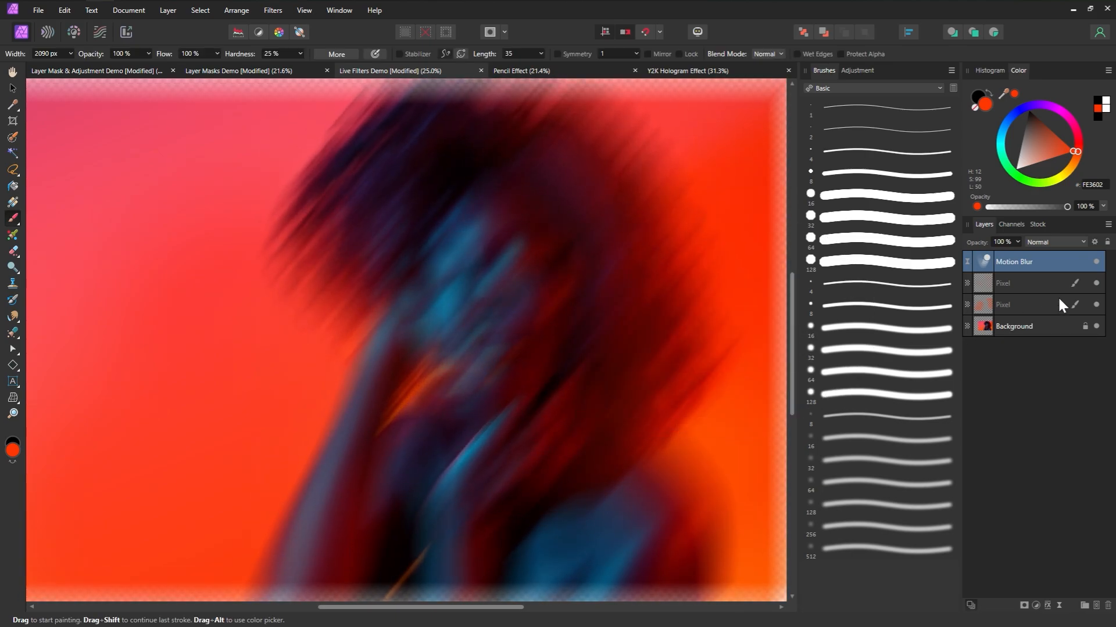
click(1082, 242)
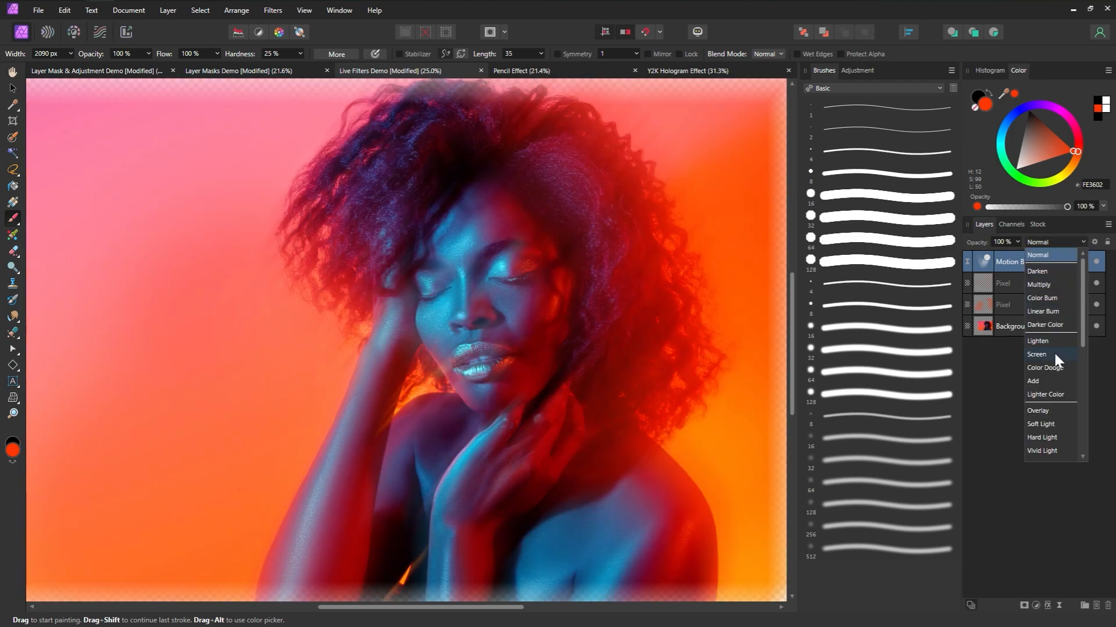
click(1053, 353)
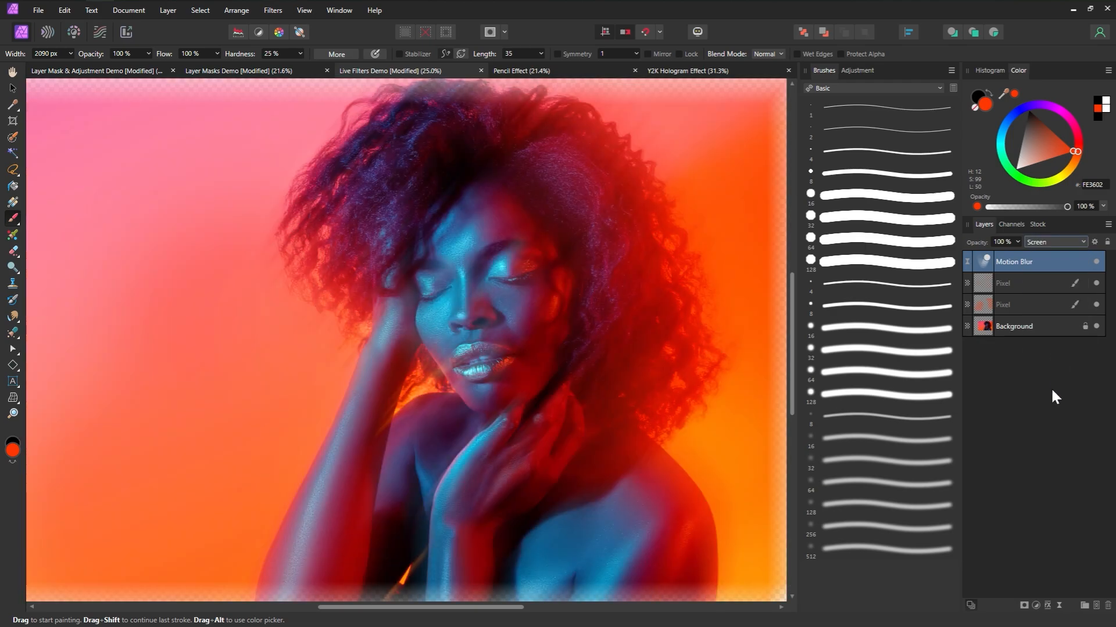
Step: Paint black on the Motion Blur layer with a large soft brush to mask the blur off the face and the background edges
click(12, 462)
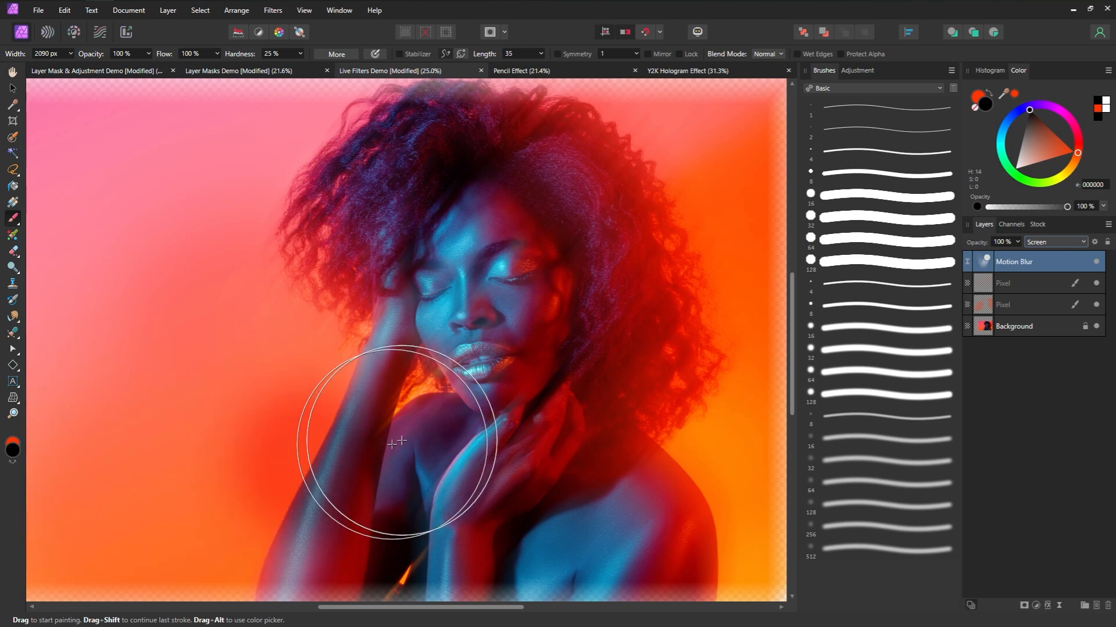
mouse_move(401, 441)
mouse_down()
mouse_move(501, 345)
mouse_move(490, 224)
mouse_up()
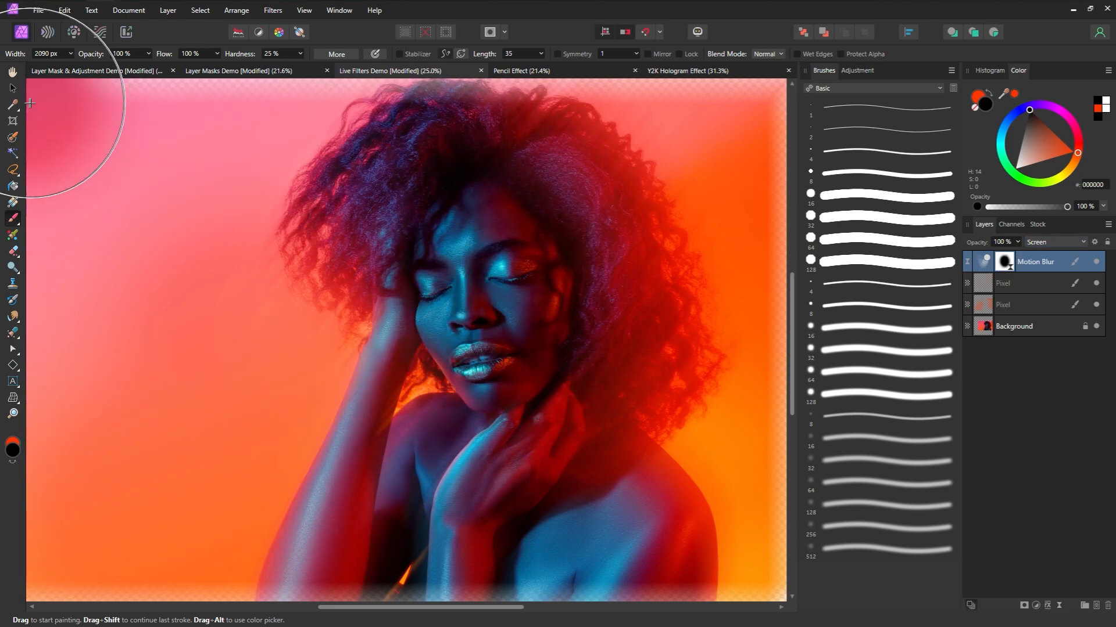
mouse_move(31, 103)
mouse_down()
mouse_move(685, 76)
mouse_move(785, 136)
mouse_move(830, 460)
mouse_move(835, 613)
mouse_move(290, 624)
mouse_move(6, 590)
mouse_move(31, 276)
mouse_up()
key(bracketright)
key(bracketright)
key(bracketright)
key(bracketright)
drag(232, 371, 78, 366)
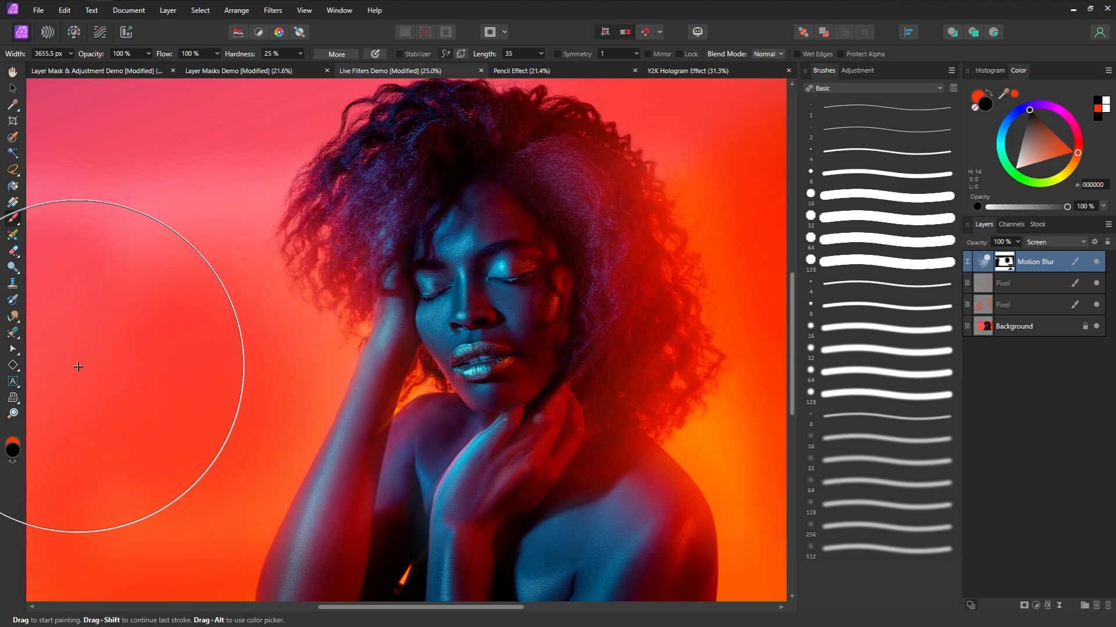
key(bracketleft)
key(bracketleft)
scroll(773, 471, down, 5)
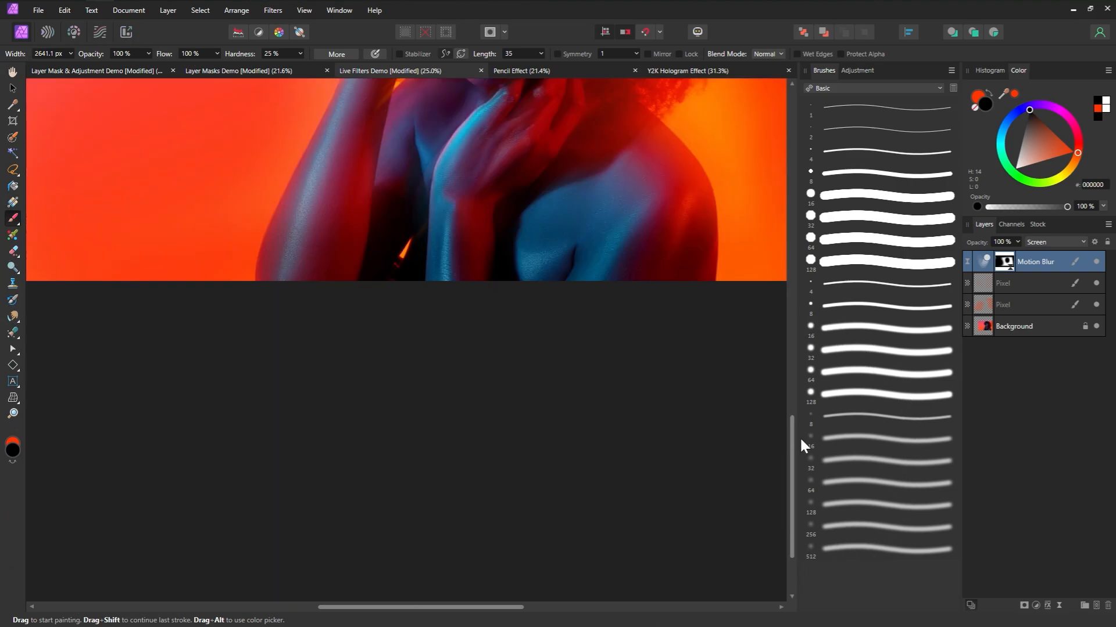
scroll(802, 445, up, 5)
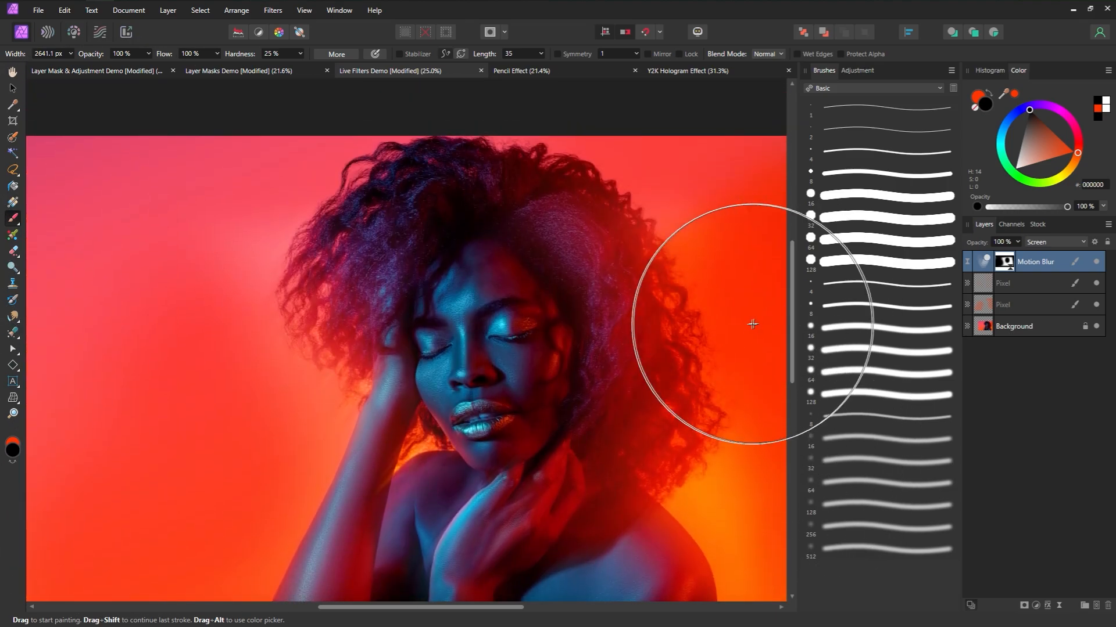
Step: Reduce the brush to 1378.7 px and paint black on the Motion Blur layer to mask the blur off the hand below the chin
key(bracketleft)
key(bracketleft)
key(bracketleft)
key(bracketleft)
scroll(472, 502, down, 2)
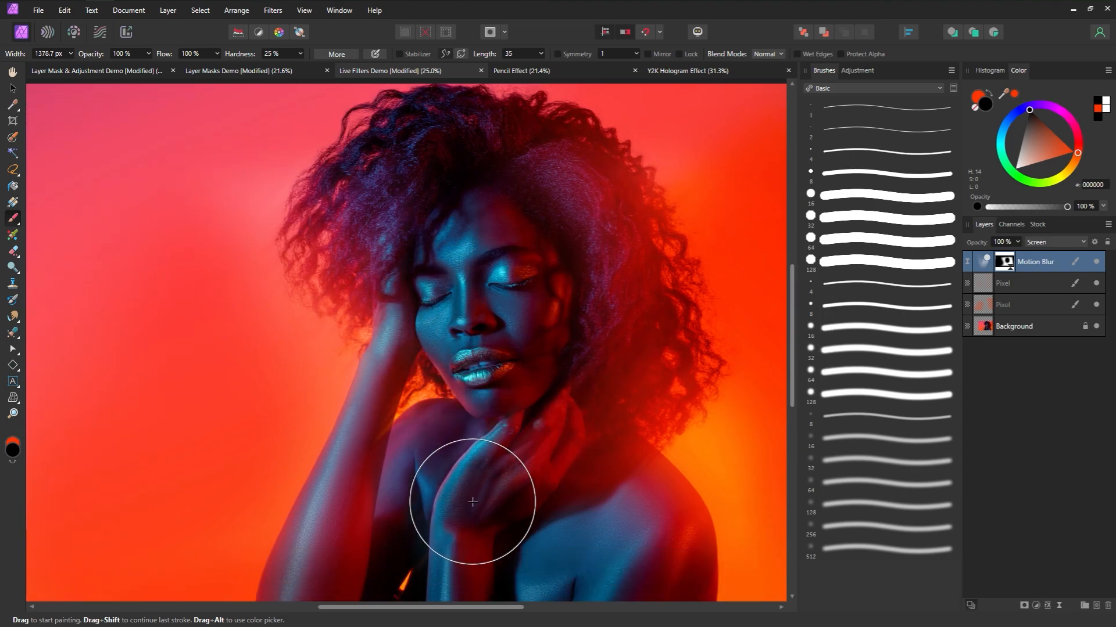
scroll(471, 506, down, 3)
mouse_move(466, 381)
mouse_down()
mouse_move(466, 367)
mouse_move(496, 408)
mouse_move(470, 437)
mouse_up()
scroll(666, 571, up, 2)
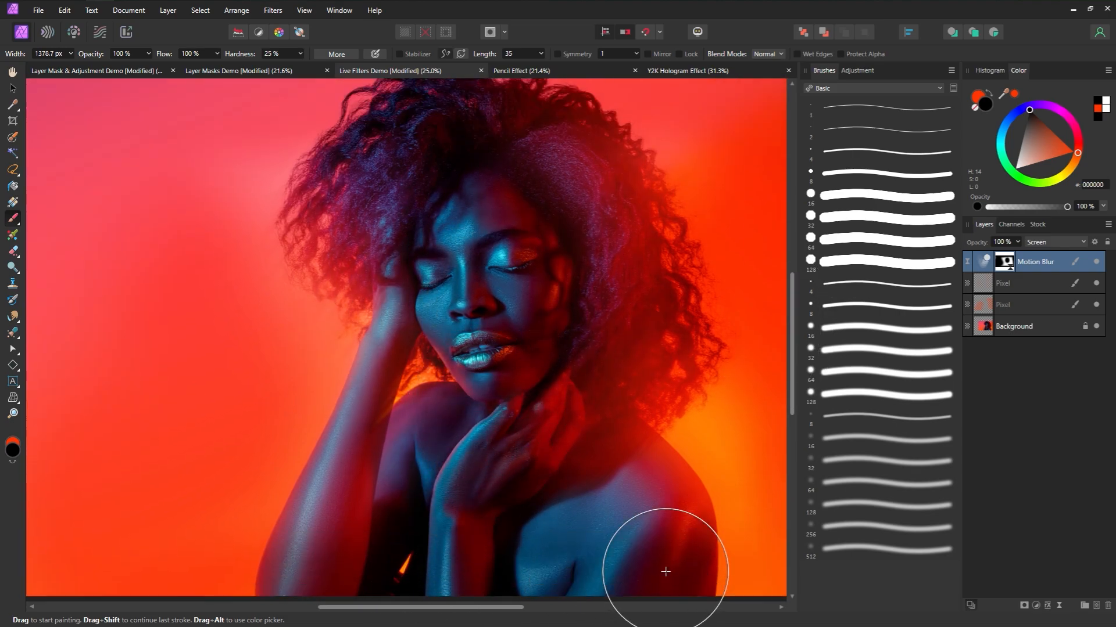
scroll(665, 572, up, 1)
Step: Open and close the Motion Blur filter's settings, and duplicate the Motion Blur layer
click(980, 264)
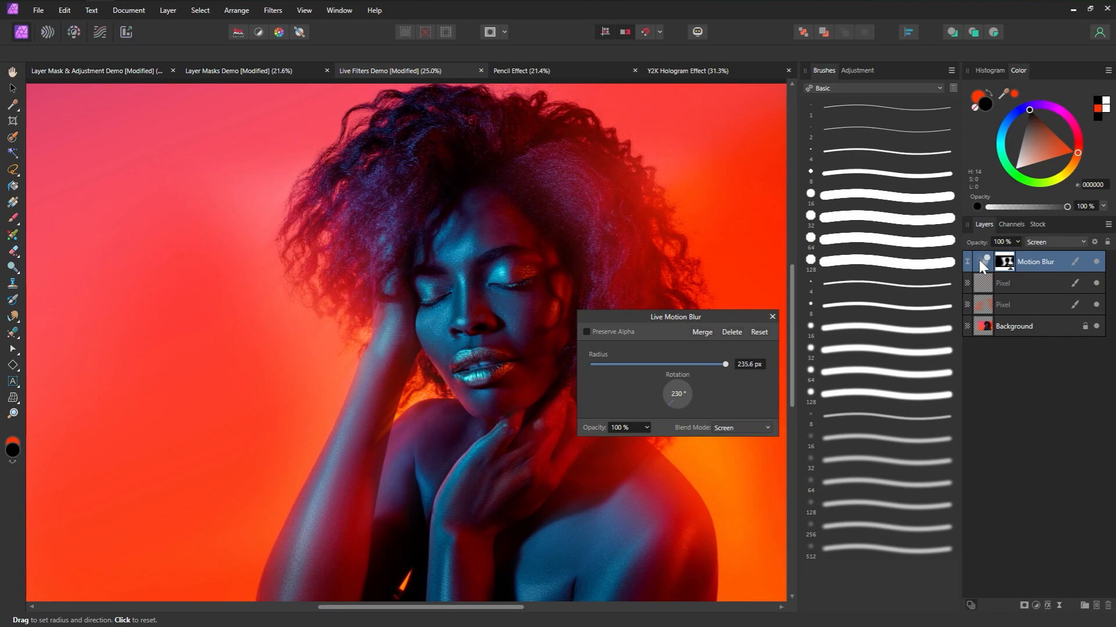
click(772, 316)
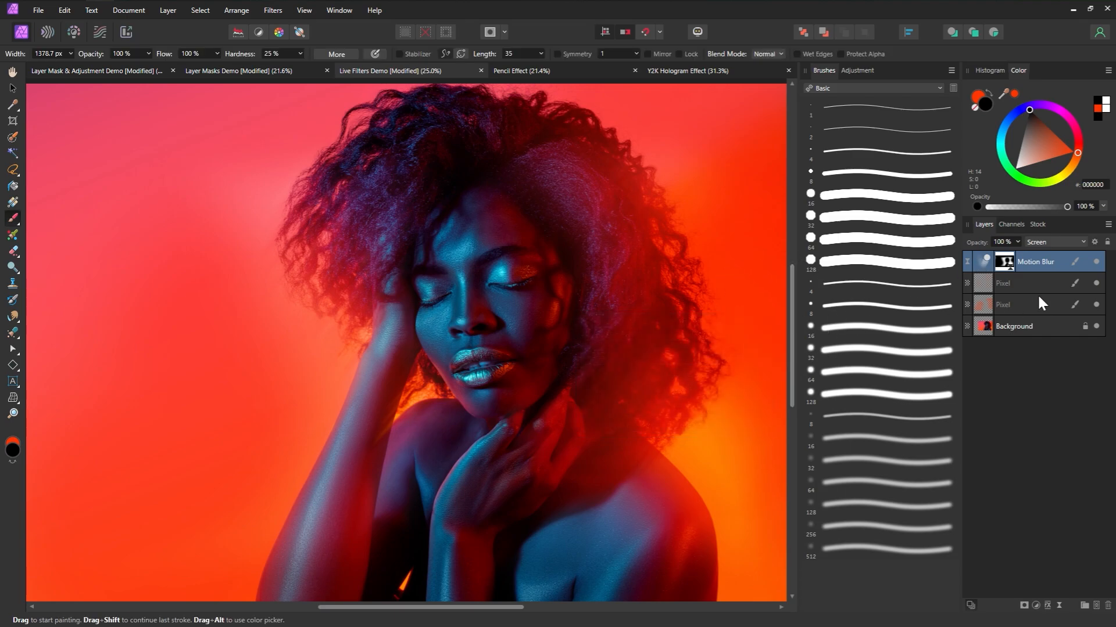
key(ctrl+j)
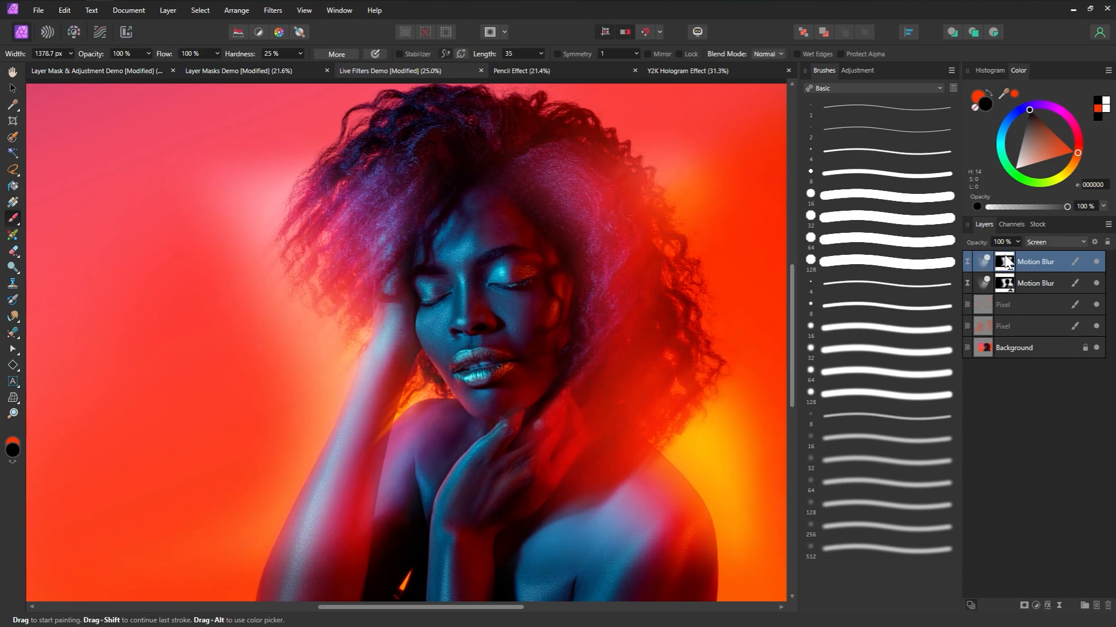
Step: Paint black on the duplicated Motion Blur layer with a brush about 2411 px wide over the background beside the hair and over the curls
key(bracketright)
key(bracketright)
key(bracketright)
key(bracketright)
drag(223, 283, 275, 262)
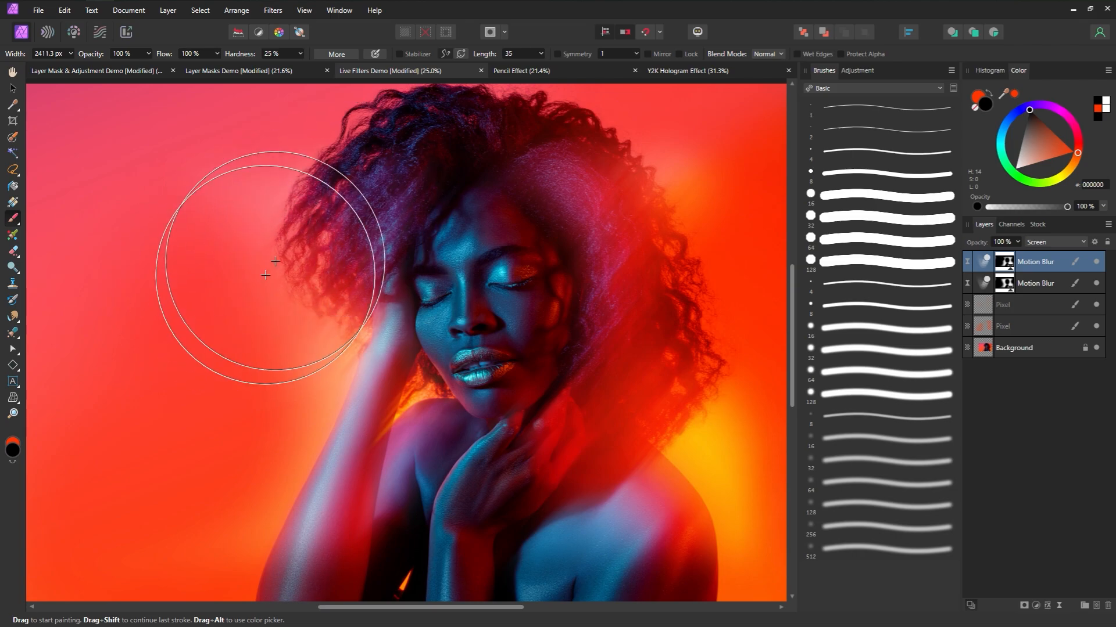
click(670, 332)
Step: Paint white on the duplicated Motion Blur layer with a smaller brush to bring the blur back from the neck to the shoulder
key(bracketleft)
key(bracketleft)
key(bracketleft)
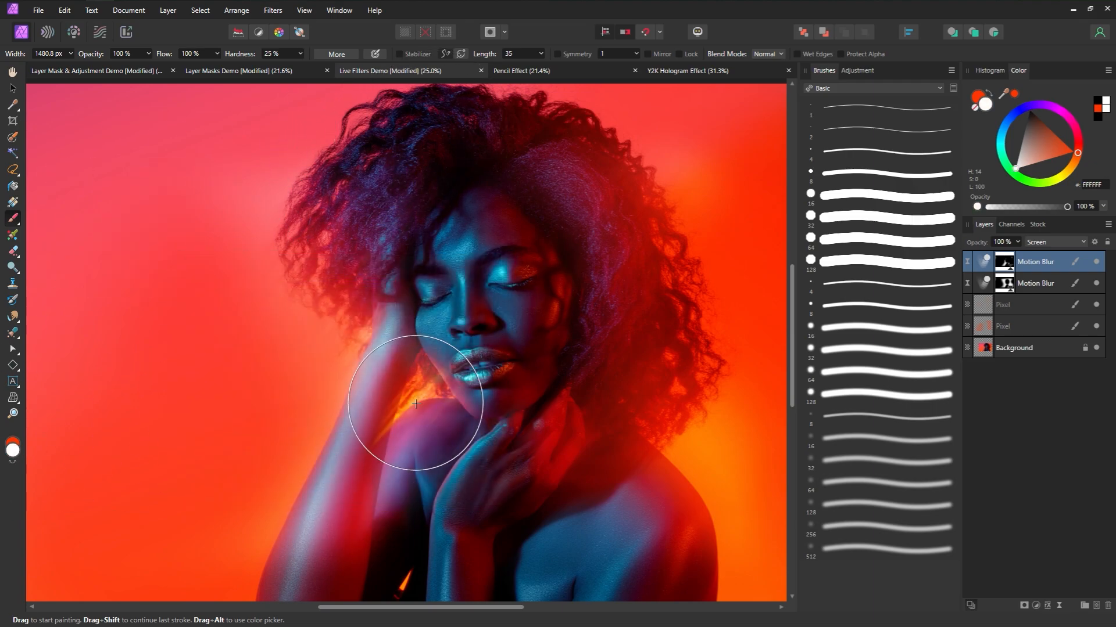
key(bracketleft)
key(bracketleft)
key(bracketleft)
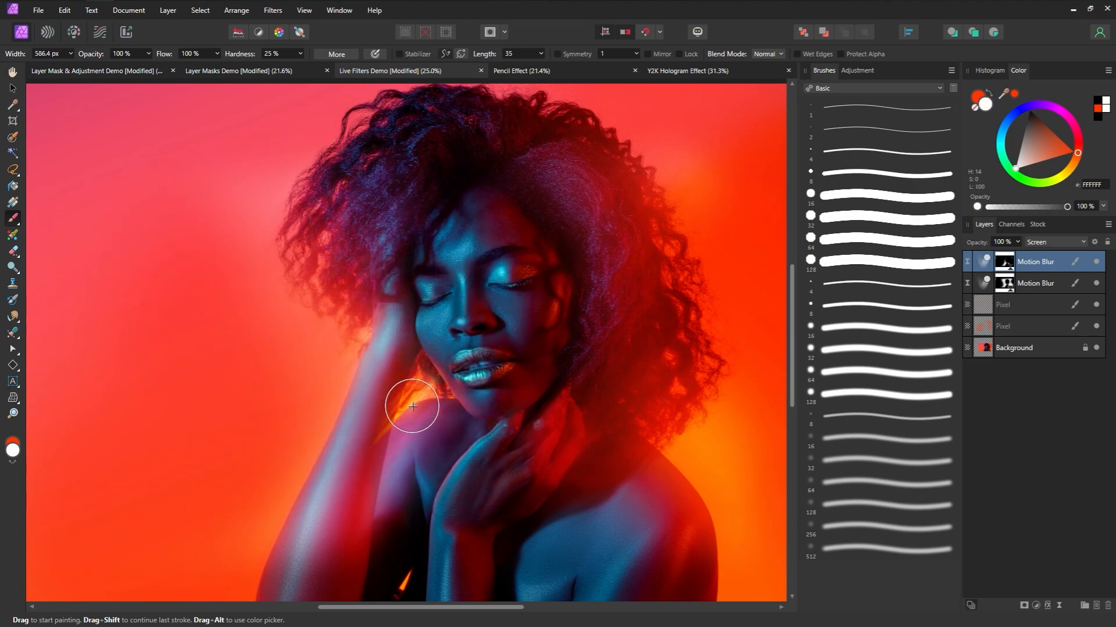
key(bracketright)
key(bracketright)
key(bracketright)
mouse_move(434, 391)
mouse_down()
mouse_move(500, 528)
mouse_move(615, 552)
mouse_up()
Step: Enlarge the brush and restore the duplicated motion blur over the hair on the side away from the raised arm
key(bracketright)
key(bracketright)
key(bracketright)
click(684, 366)
key(bracketright)
key(bracketright)
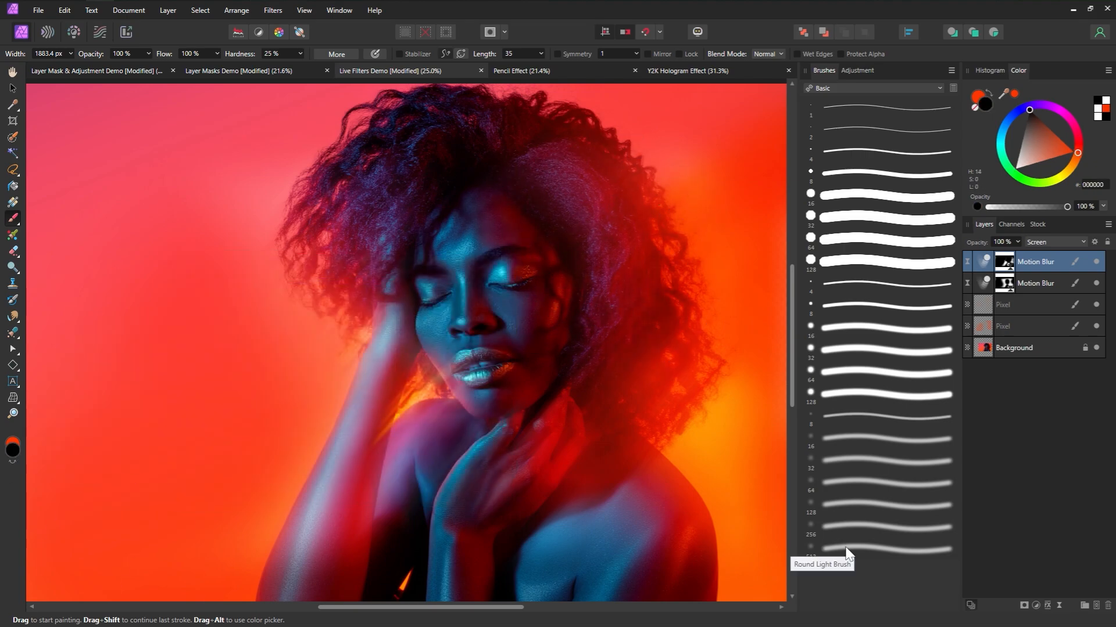
Step: Examine the blur up close, compare the image with the top Motion Blur layer hidden and shown, and view the lower filter's settings
click(13, 413)
click(550, 421)
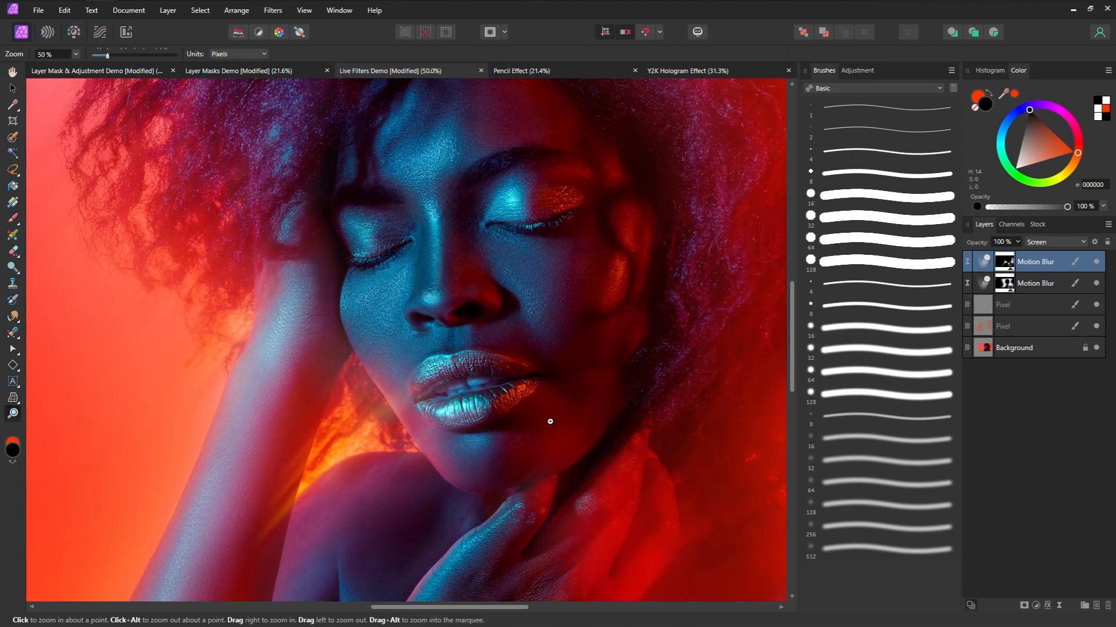
alt+click(394, 522)
drag(449, 540, 445, 347)
click(1096, 262)
click(1095, 263)
double_click(983, 284)
click(771, 316)
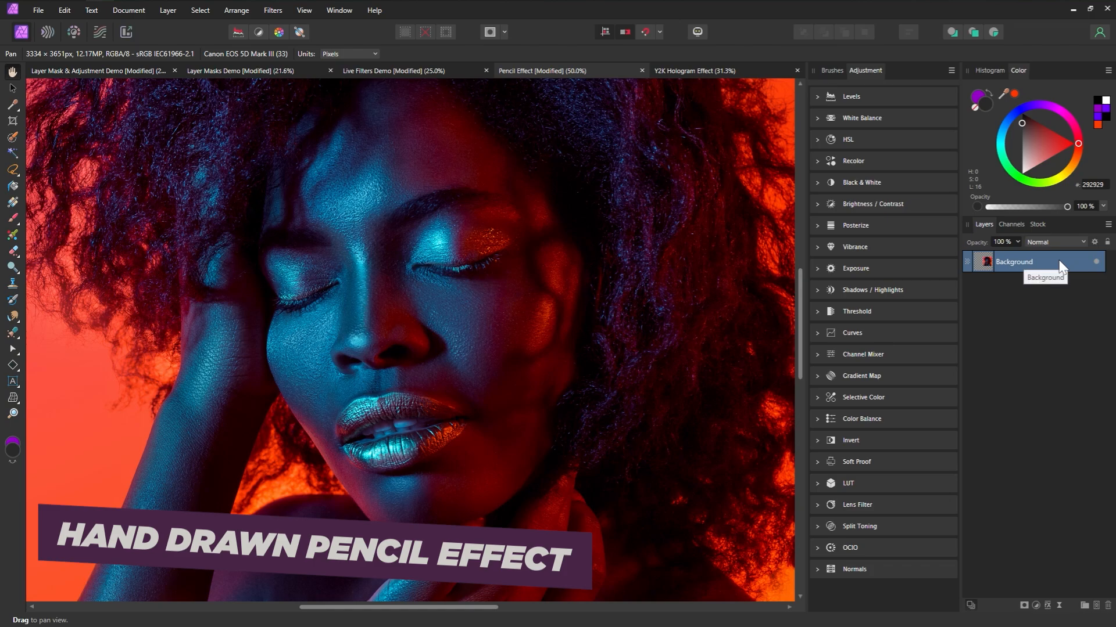
Step: Create an inverted copy of the Background layer in the Pencil Effect document and set its blend mode to Color Dodge
key(ctrl+j)
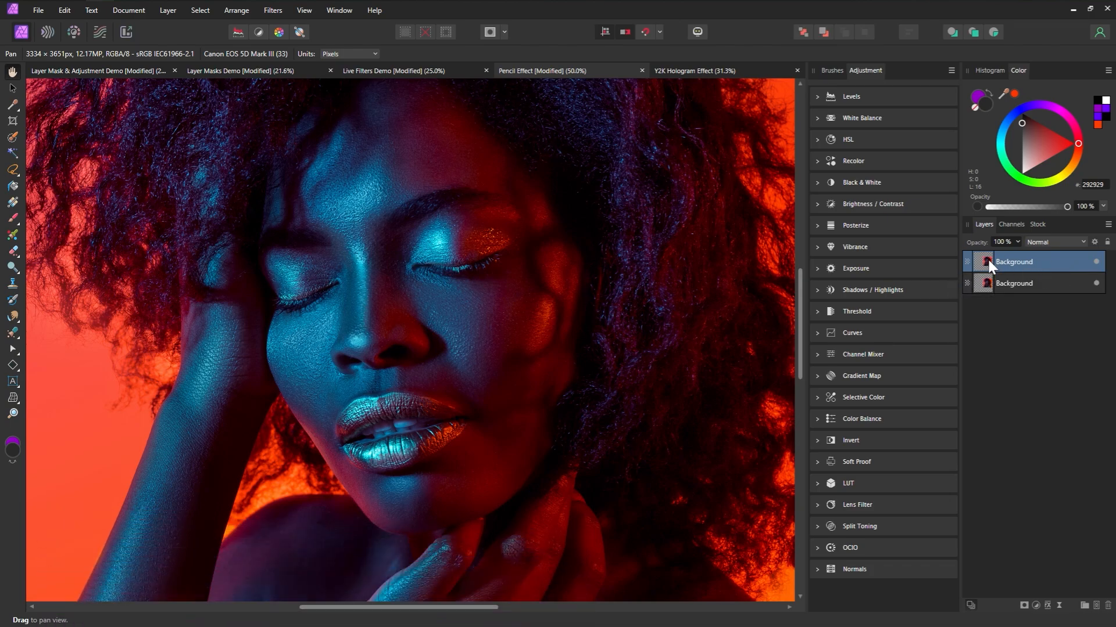
key(ctrl+i)
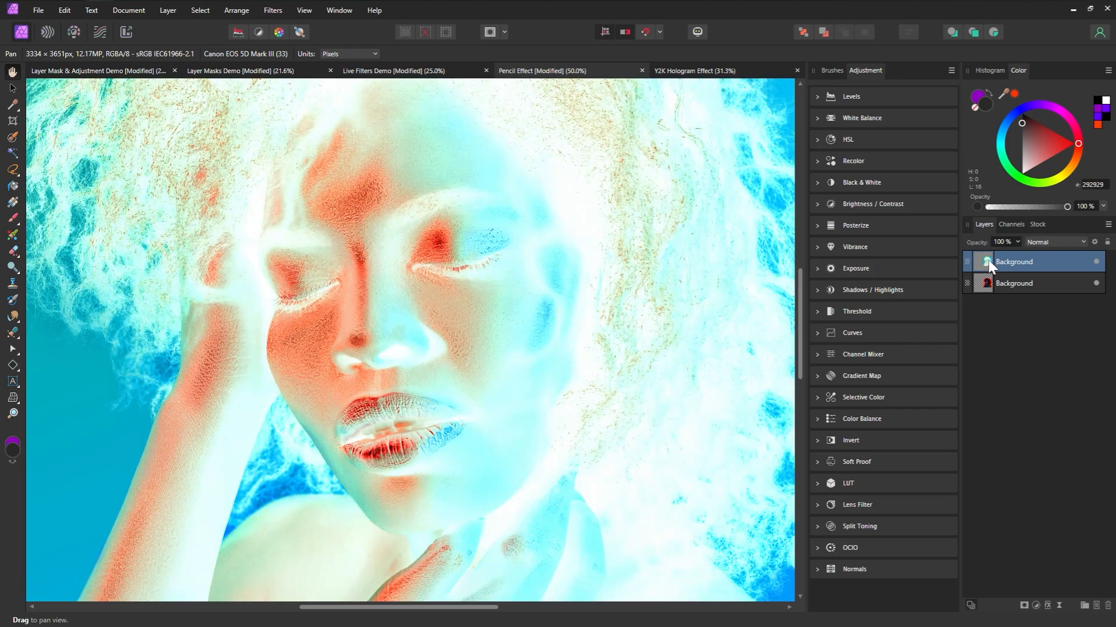
click(1082, 243)
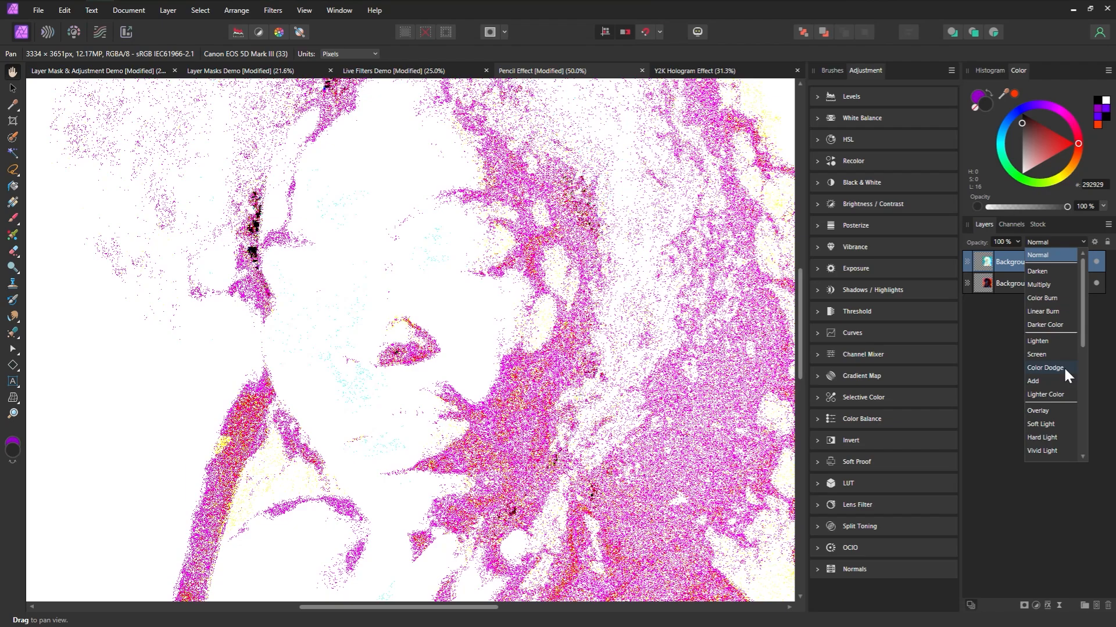
click(1065, 368)
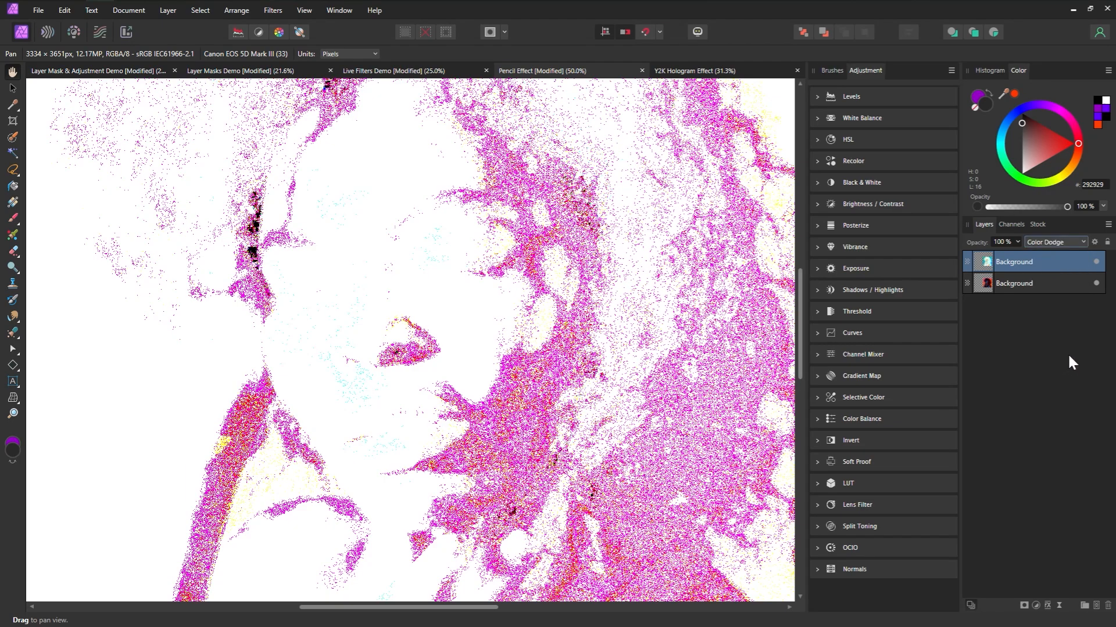
Step: Add a live Gaussian Blur filter with a 1.9 px radius to the inverted Background layer
click(1059, 605)
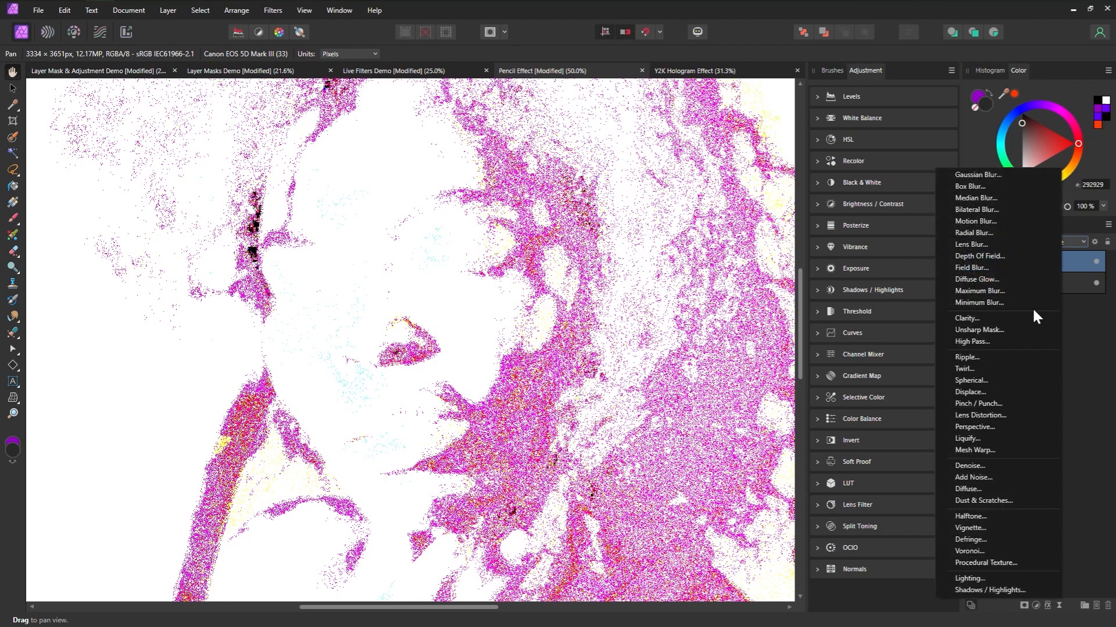
click(1014, 175)
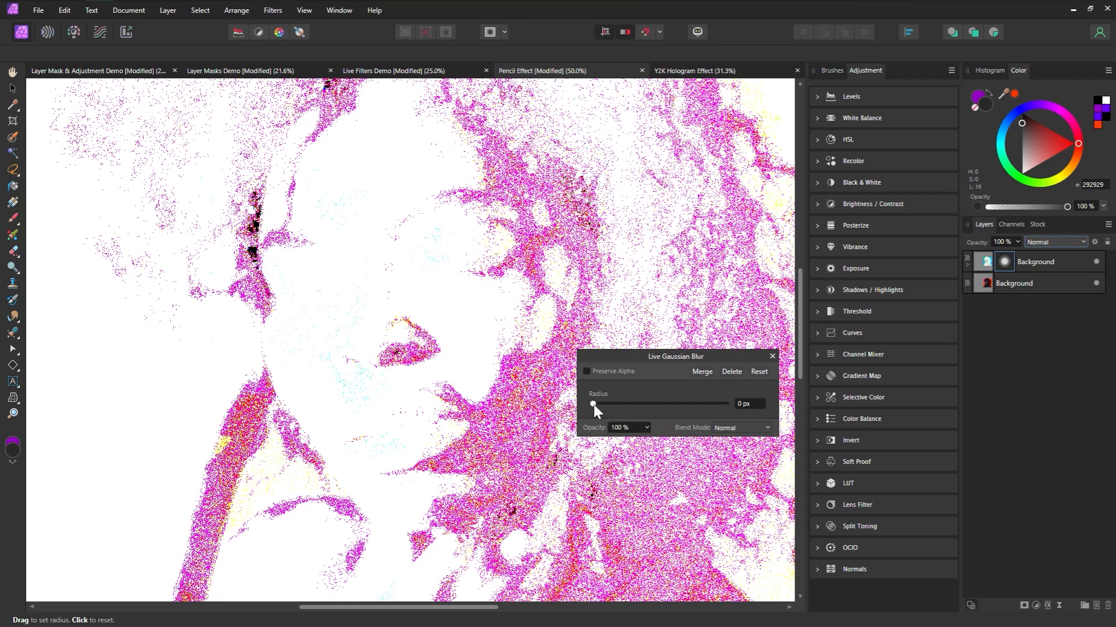
drag(593, 404, 626, 407)
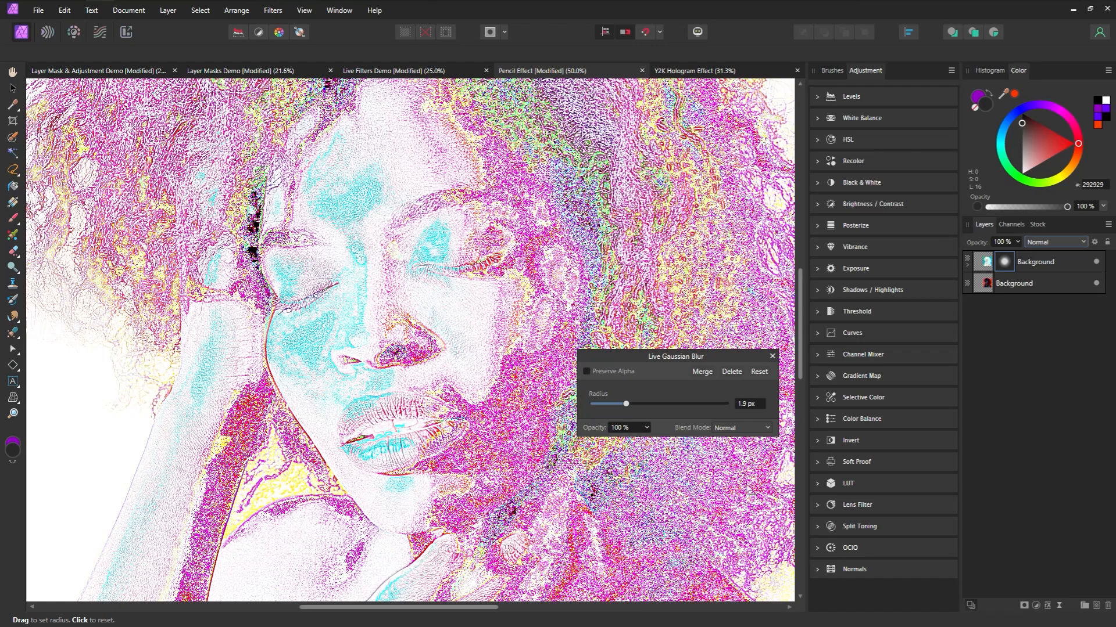
click(772, 356)
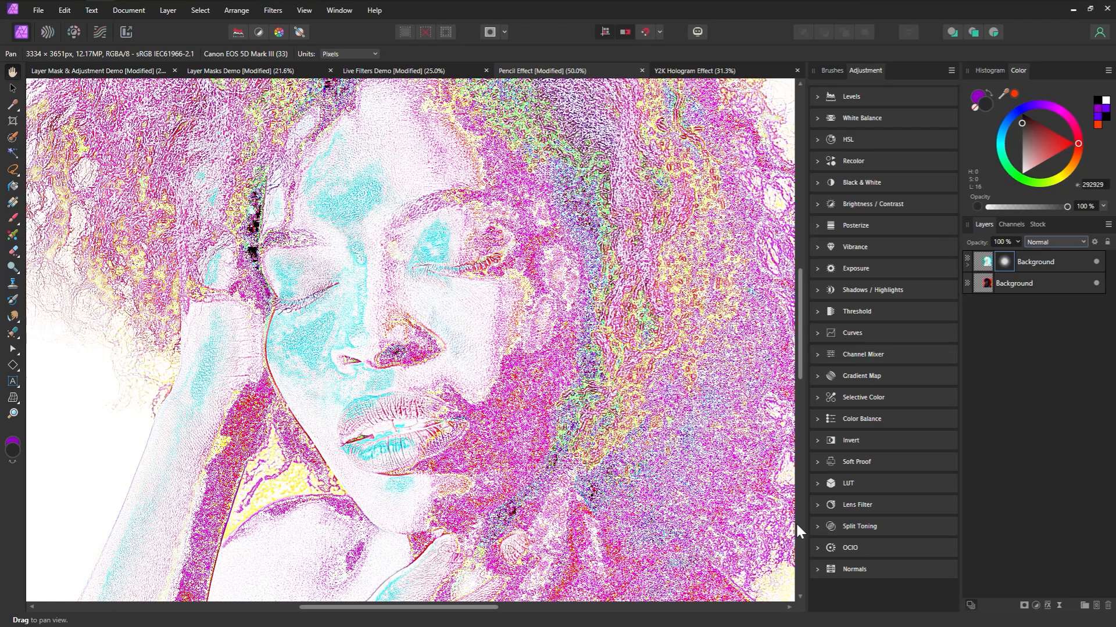
Step: Expand the inverted Background layer and reopen the settings of its nested Gaussian Blur filter to review the radius
click(967, 259)
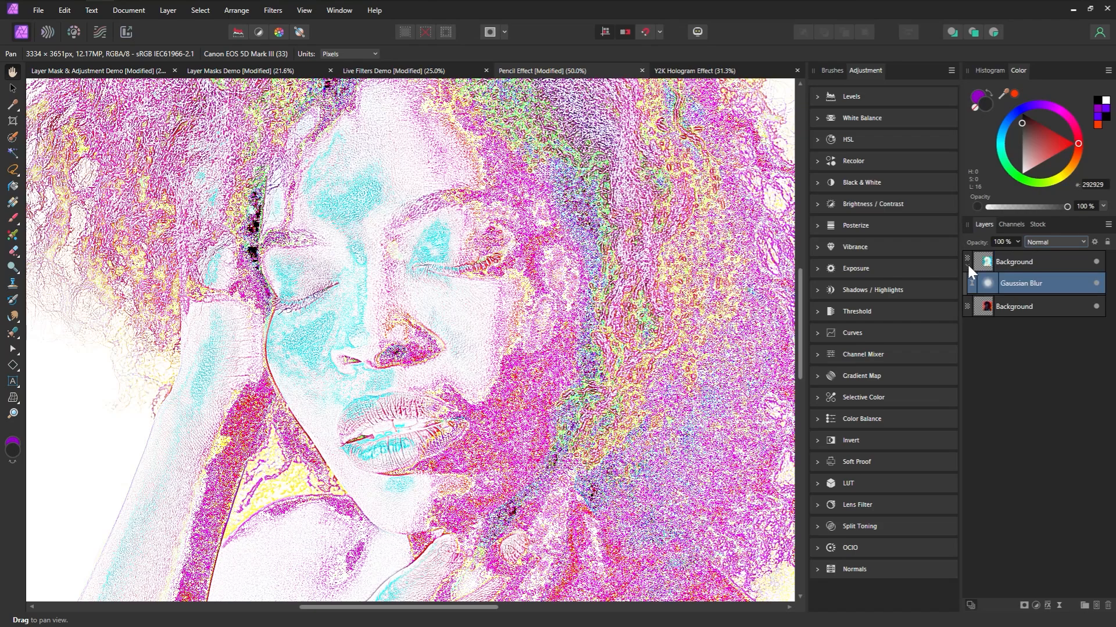
double_click(988, 283)
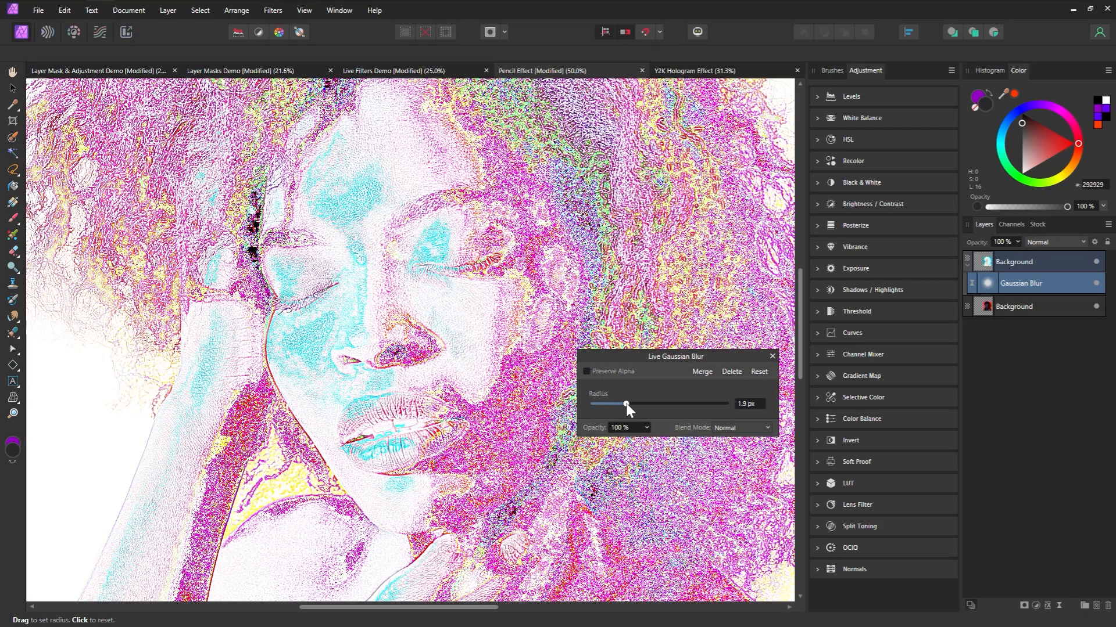
drag(627, 404, 626, 405)
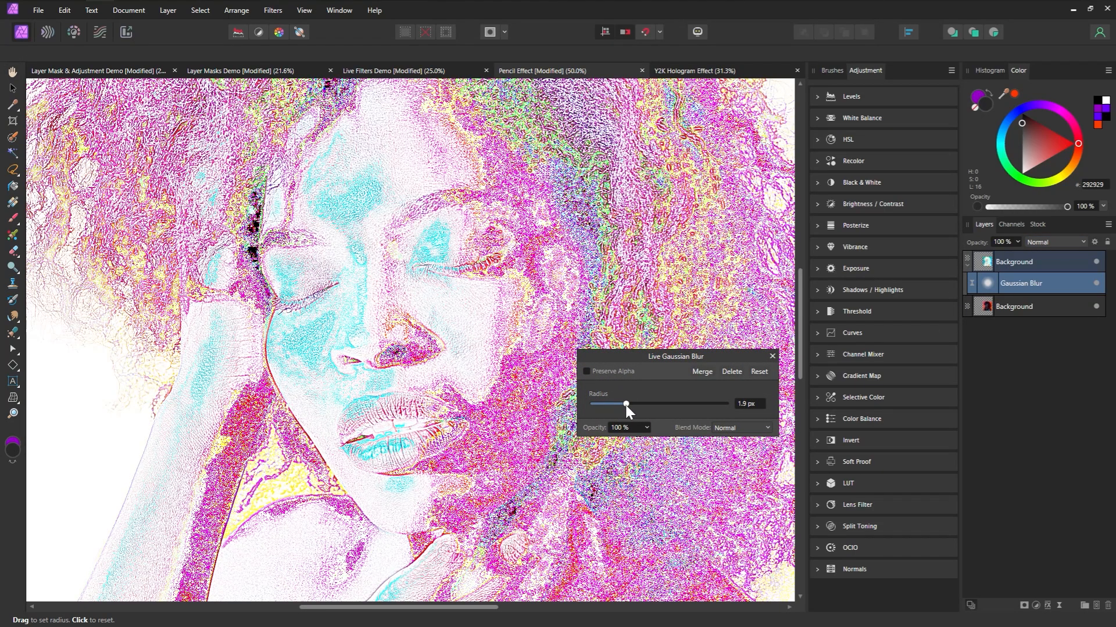
click(772, 357)
Step: Duplicate the original Background layer and move the copy to the top of the layer stack
click(1054, 312)
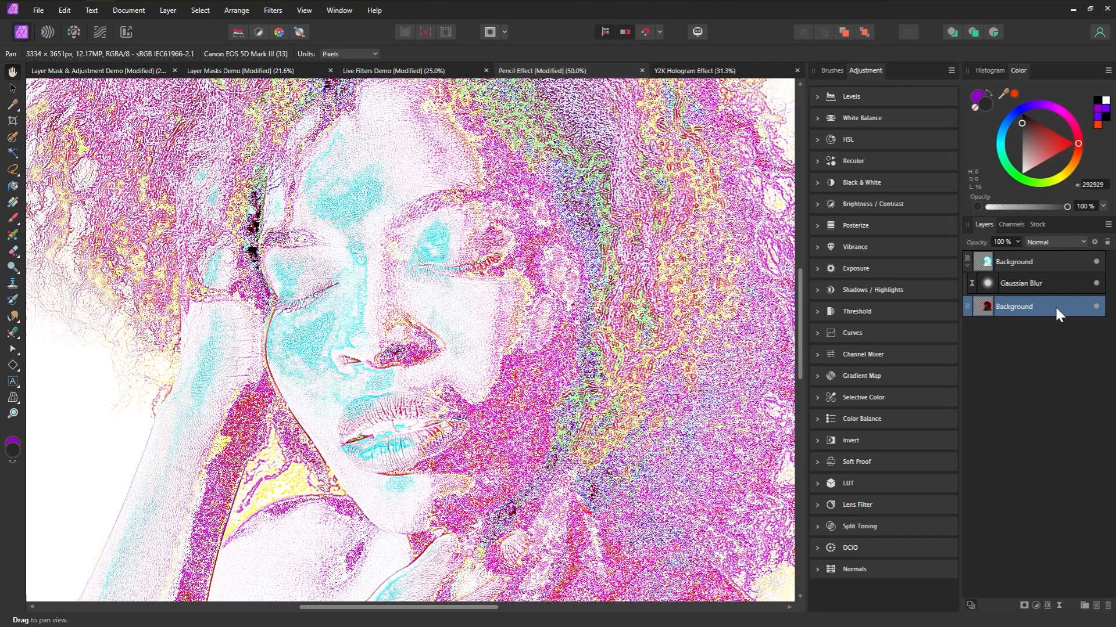
key(ctrl+j)
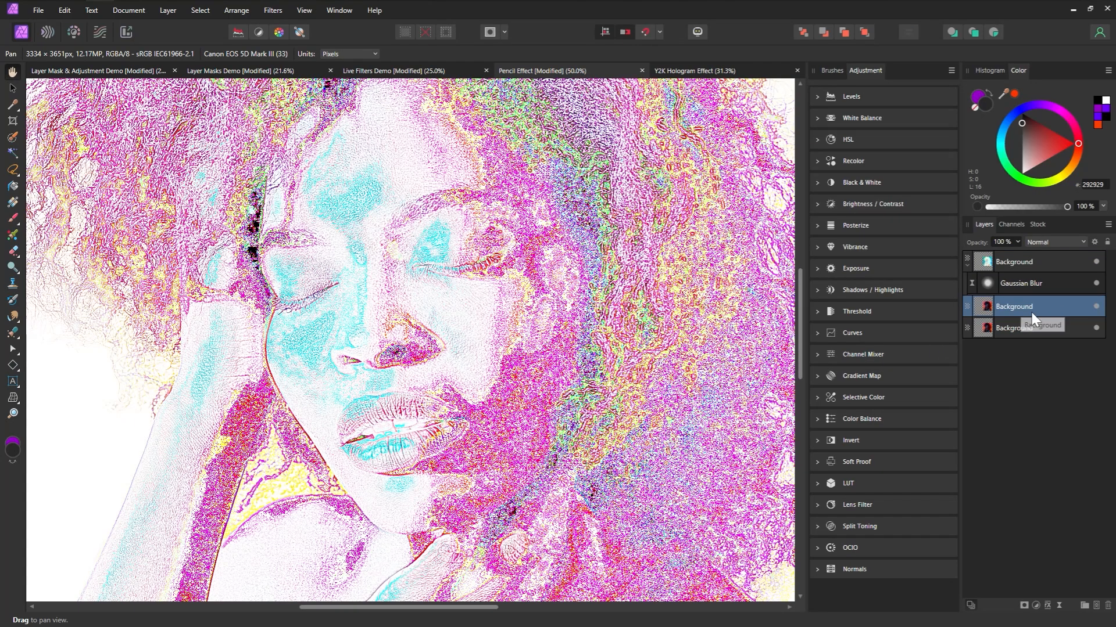
drag(983, 306, 992, 250)
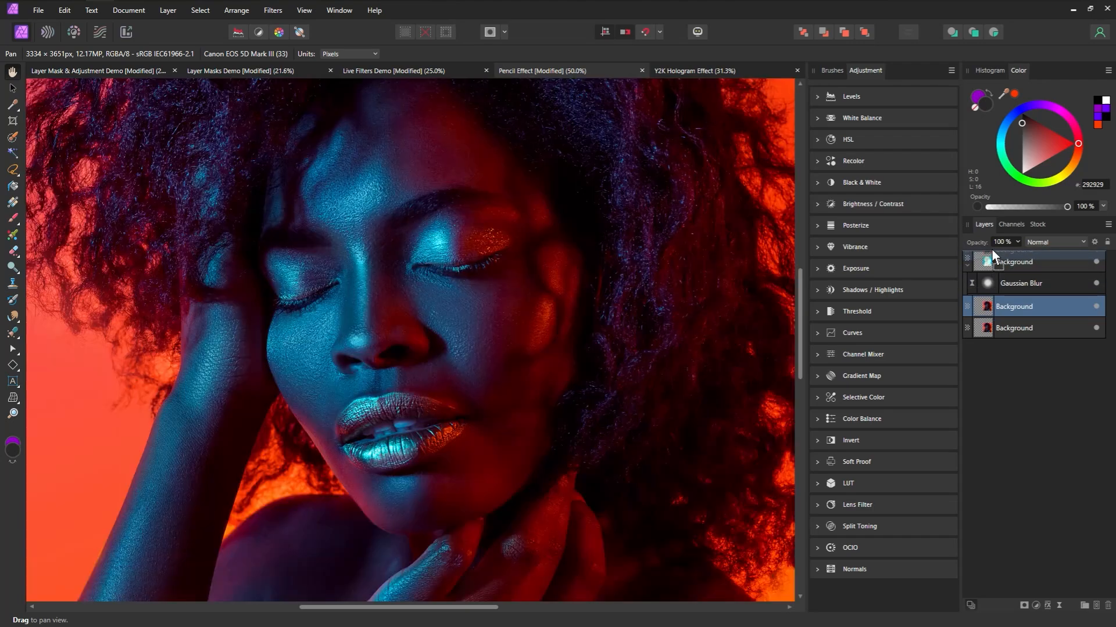
Step: Set the top Background layer's blend mode to Linear Light and its opacity to 21%
click(1082, 242)
scroll(1075, 349, down, 2)
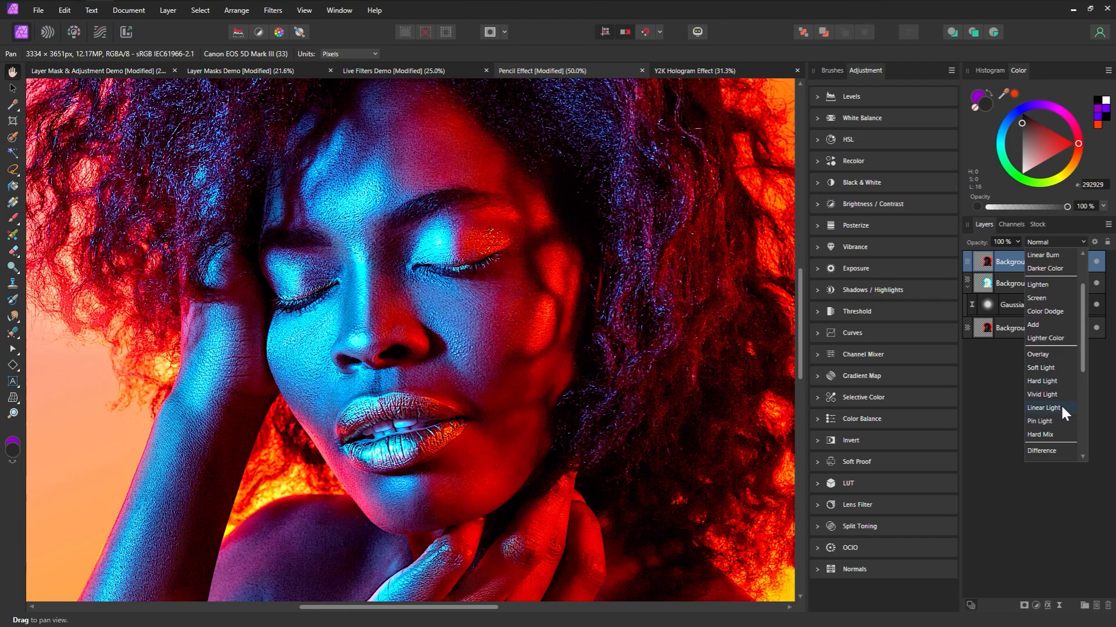
click(1061, 406)
drag(982, 241, 796, 245)
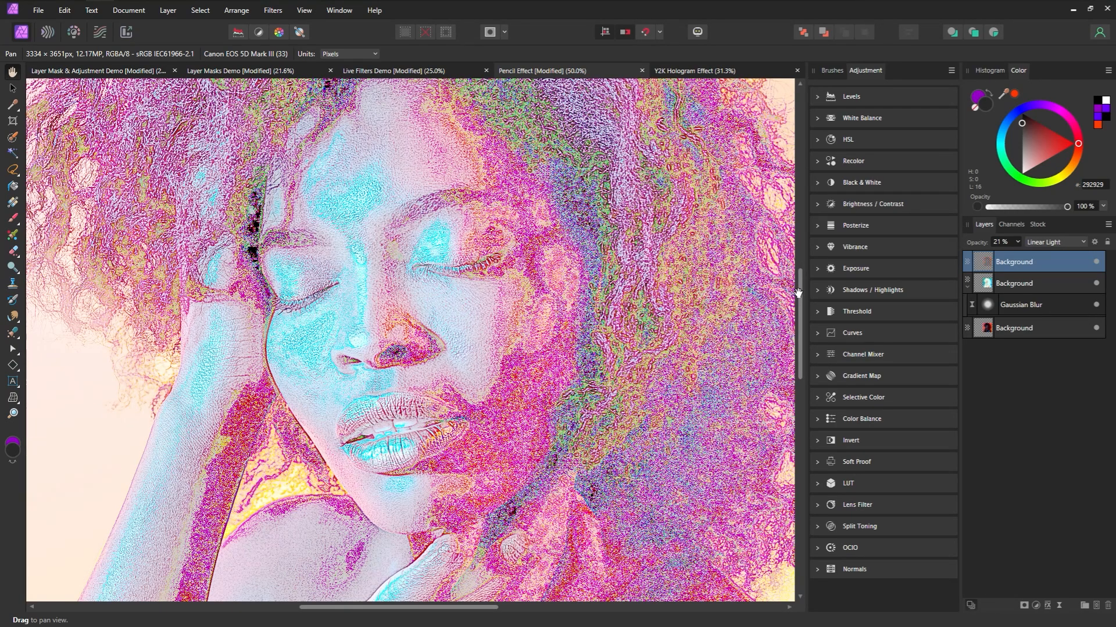
Step: Add a live Clarity filter to the top Background layer and raise its strength
click(1059, 604)
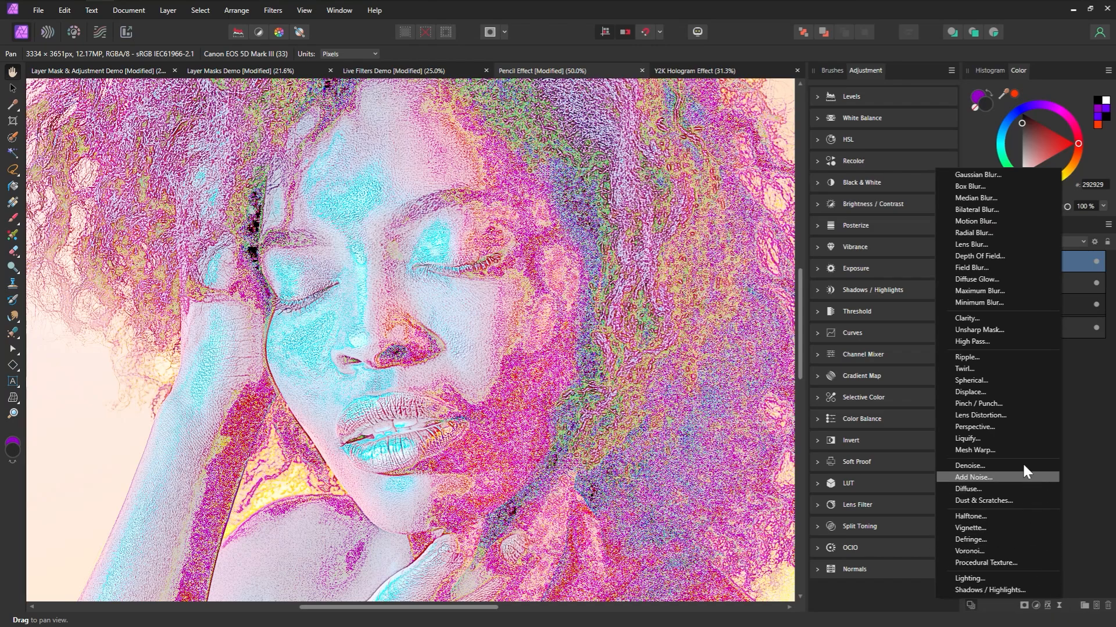
click(1019, 318)
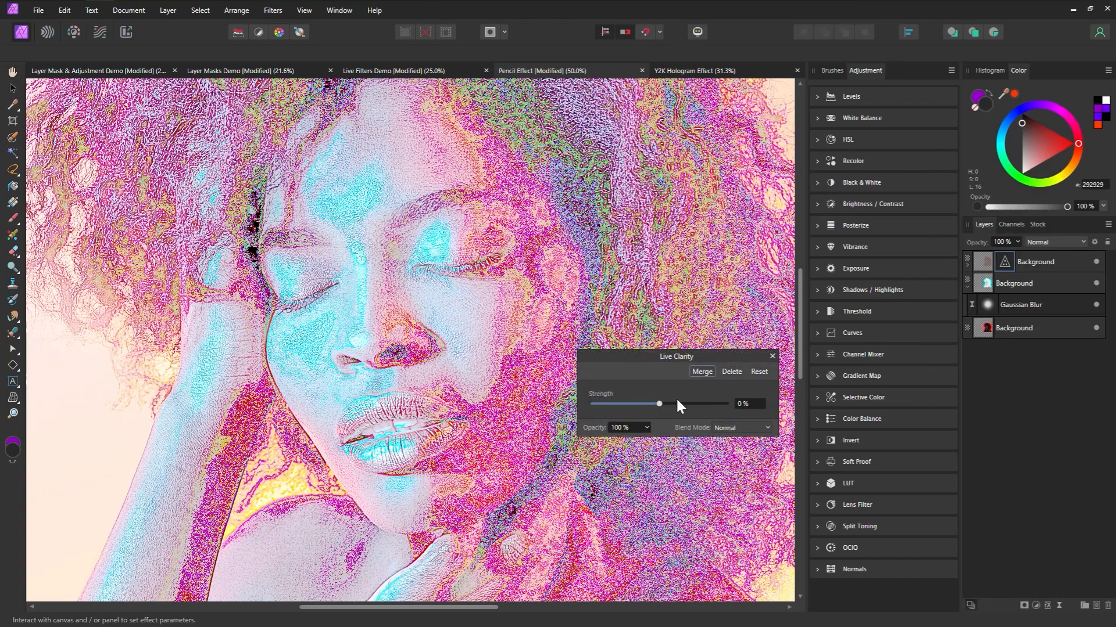
drag(717, 406, 733, 403)
click(773, 356)
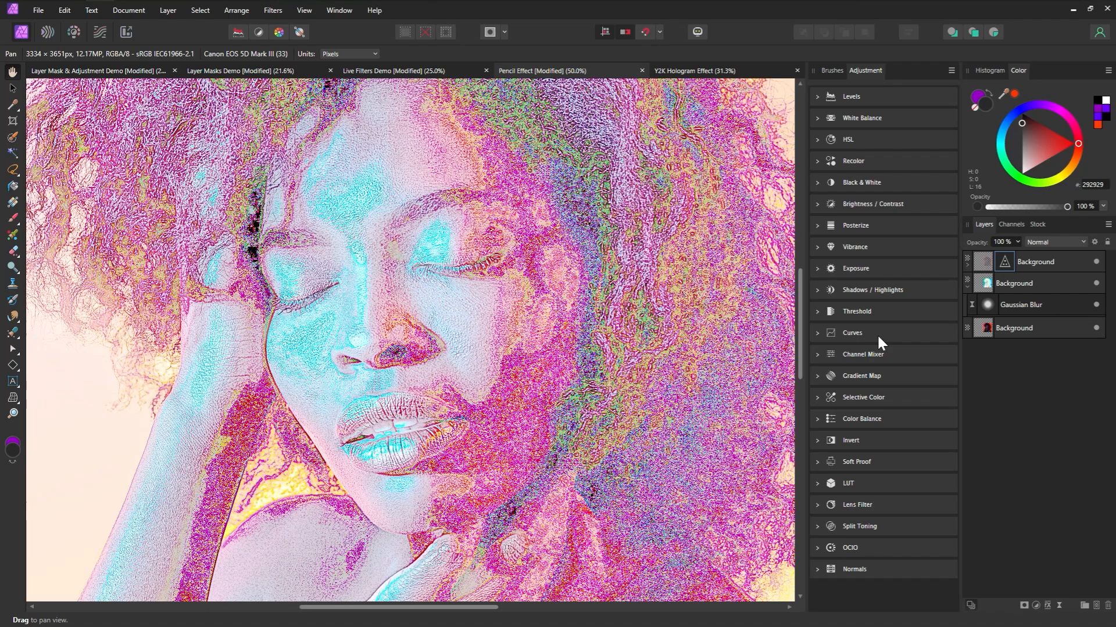
Step: Add a default Black & White adjustment above all the Background layers
click(873, 180)
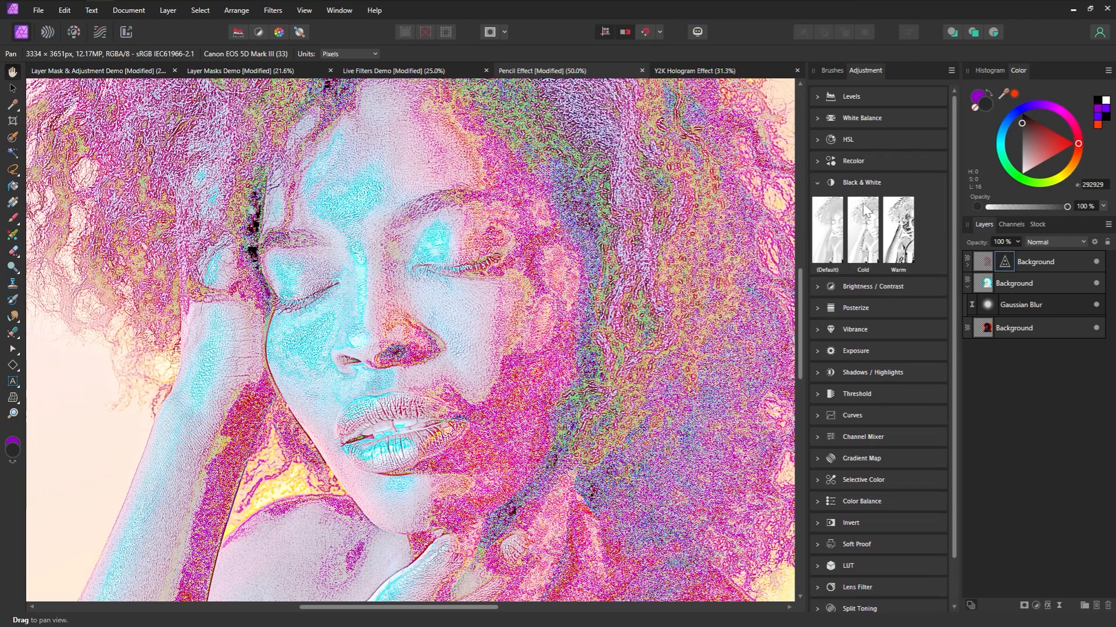
click(832, 238)
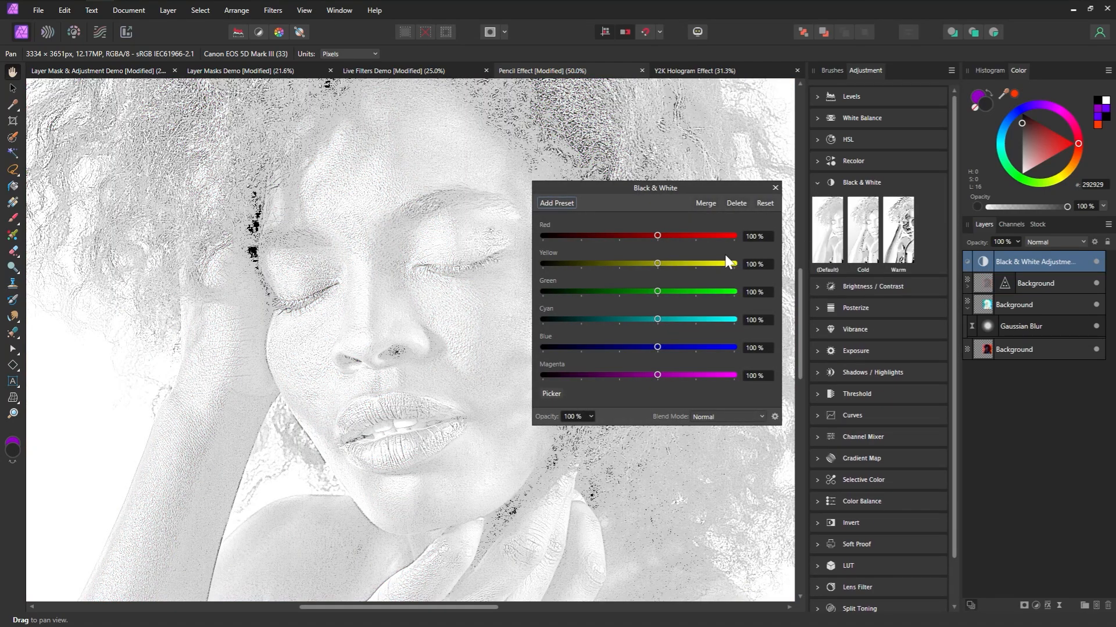
click(775, 188)
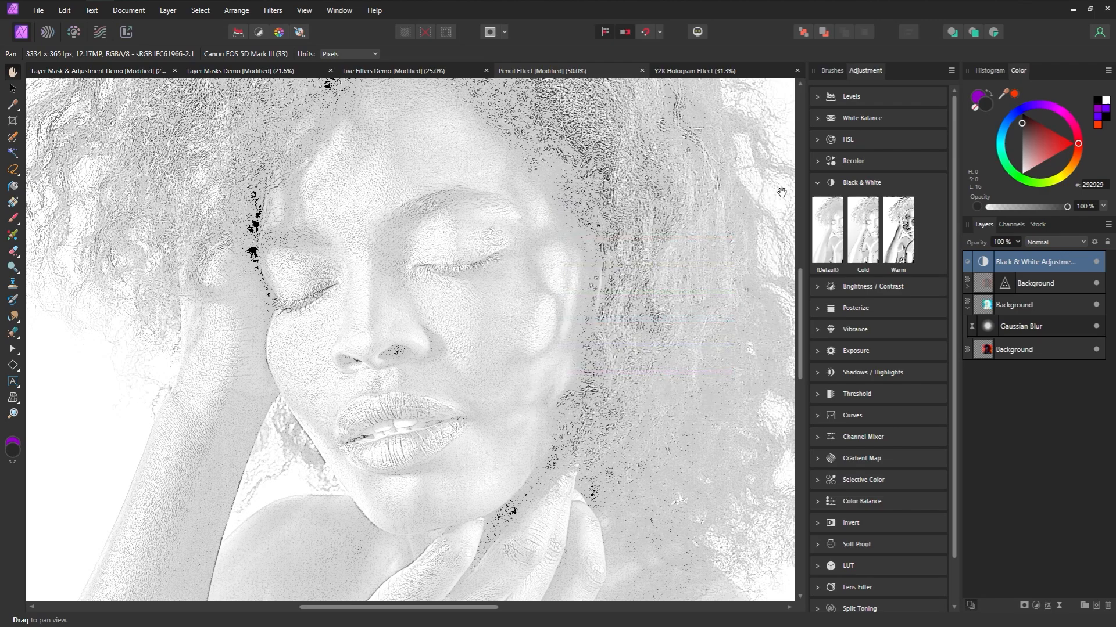
Step: Add a Brightness / Contrast adjustment on top of the layer stack, with brightness at about -67% and contrast strongly raised
click(856, 287)
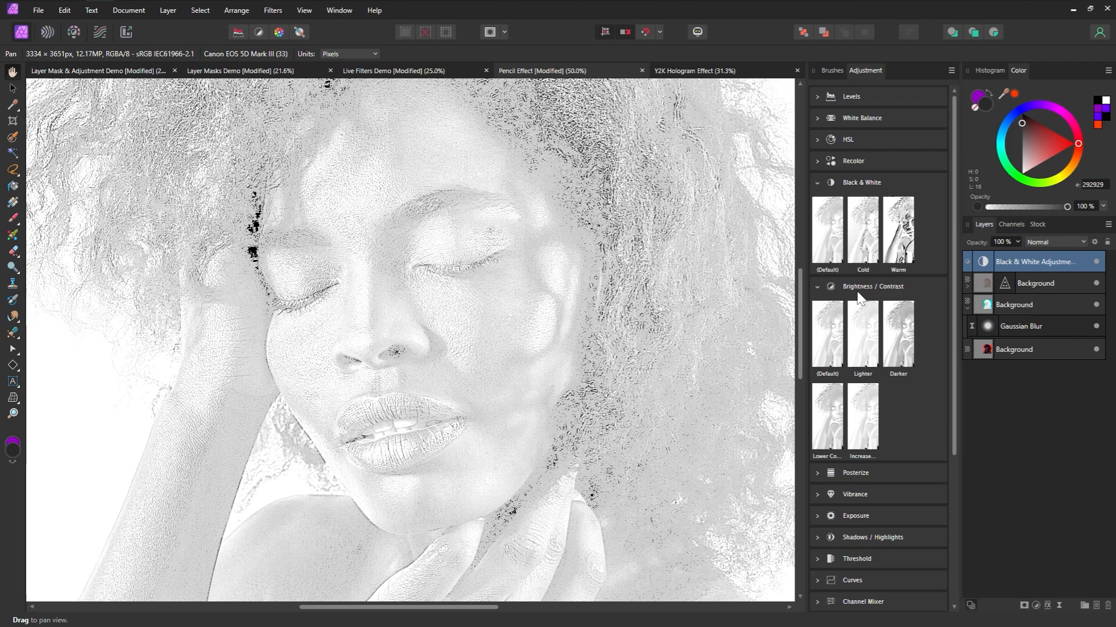
click(828, 347)
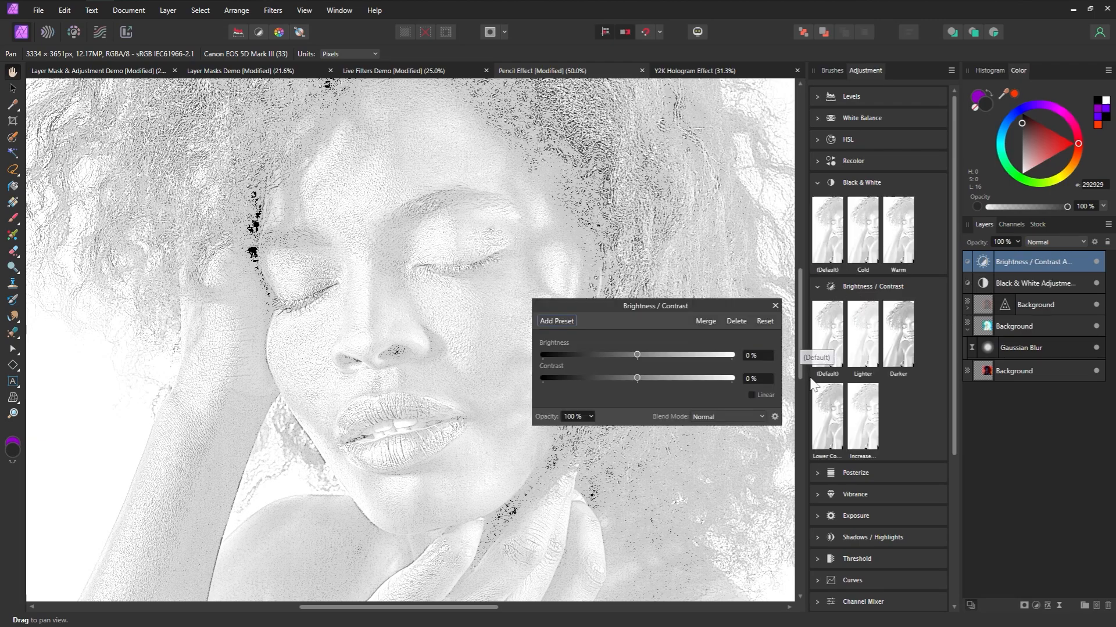
drag(636, 355, 701, 392)
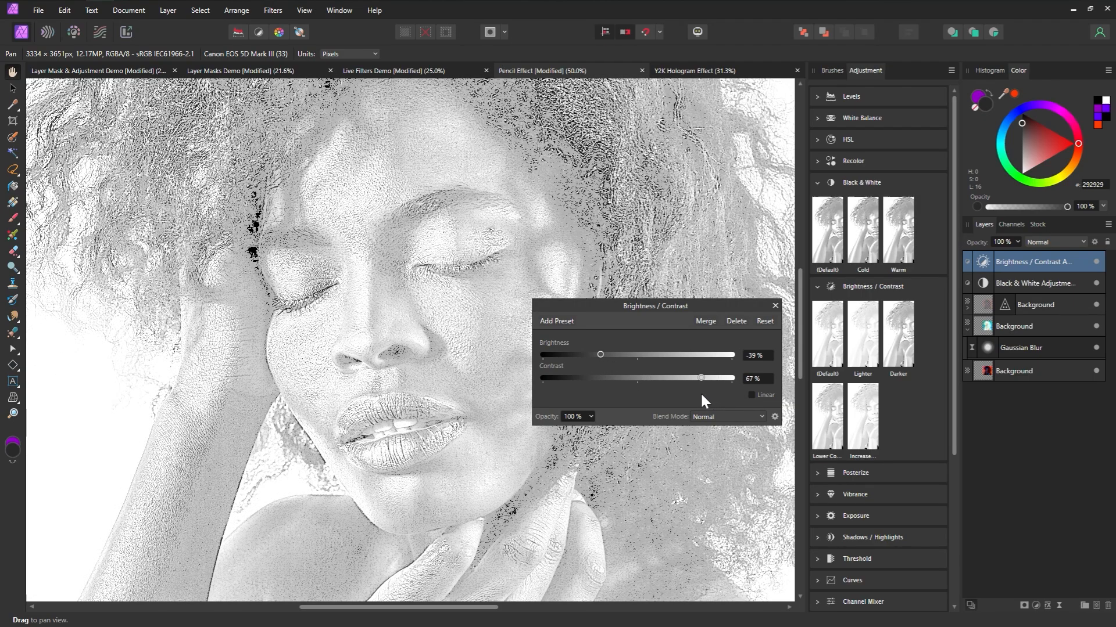
drag(600, 354, 574, 370)
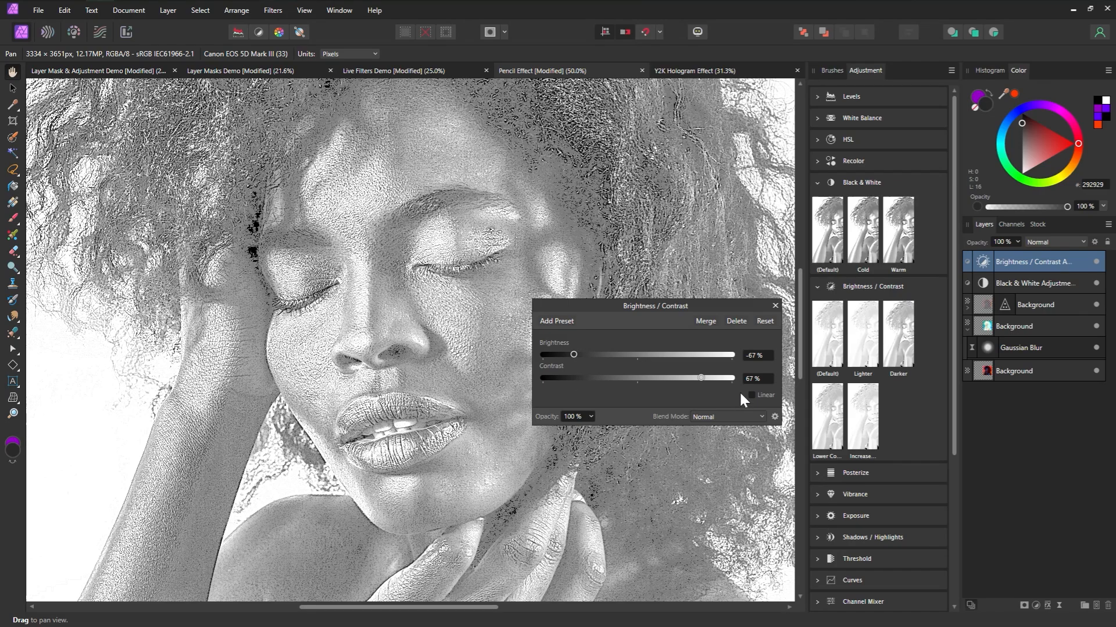
drag(701, 378, 733, 386)
drag(568, 355, 573, 357)
click(775, 305)
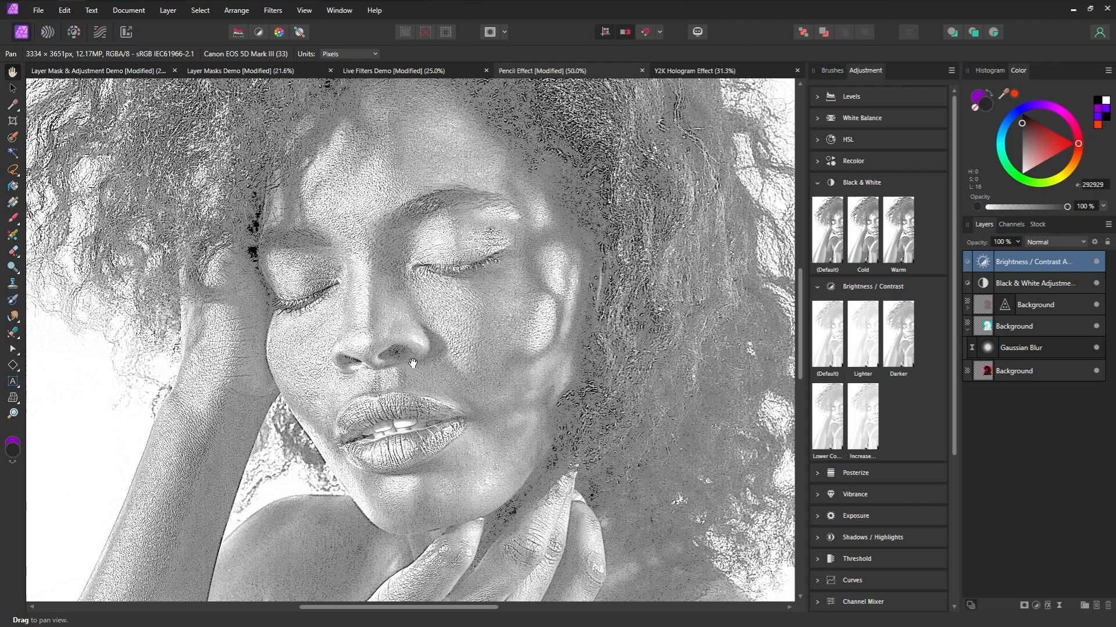
Step: Paste the grainy texture image "5" as the top layer and blend it with Color Burn at 21% opacity
key(ctrl+v)
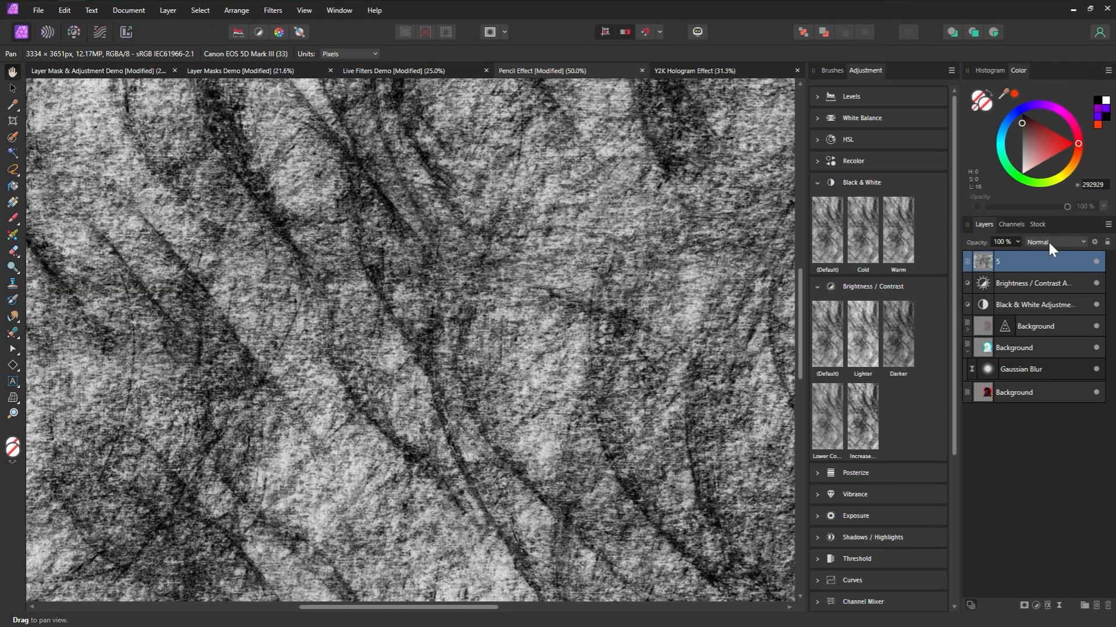
click(1050, 241)
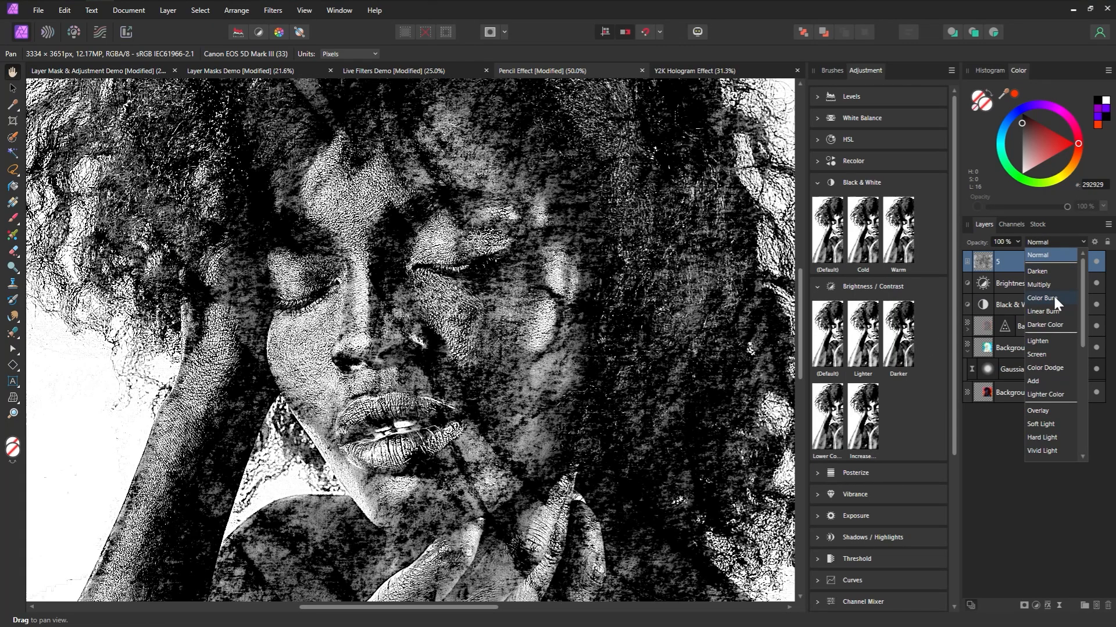
click(1053, 296)
drag(968, 239, 653, 258)
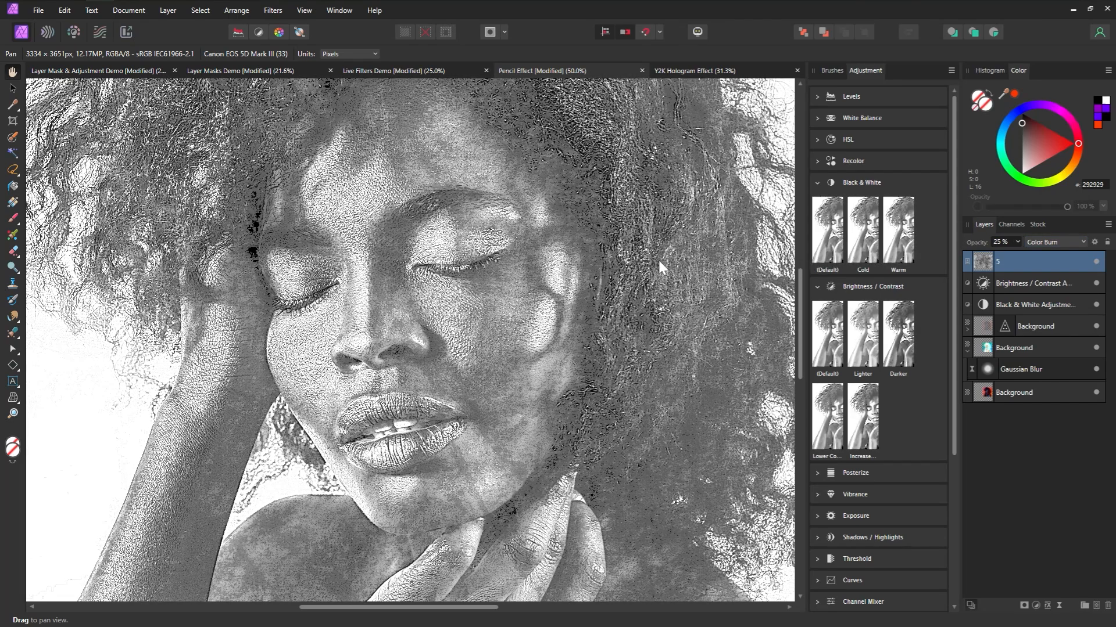
drag(978, 242, 958, 246)
Step: Add the paper12 texture as the top layer and blend it with Multiply at 52% opacity
drag(420, 367, 421, 367)
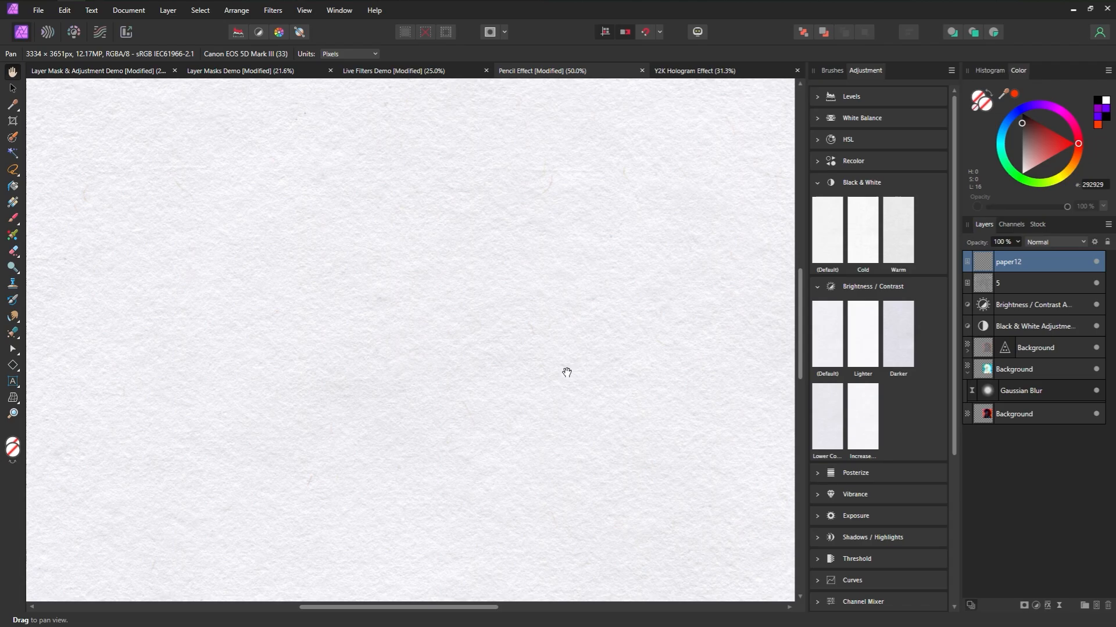
click(1057, 242)
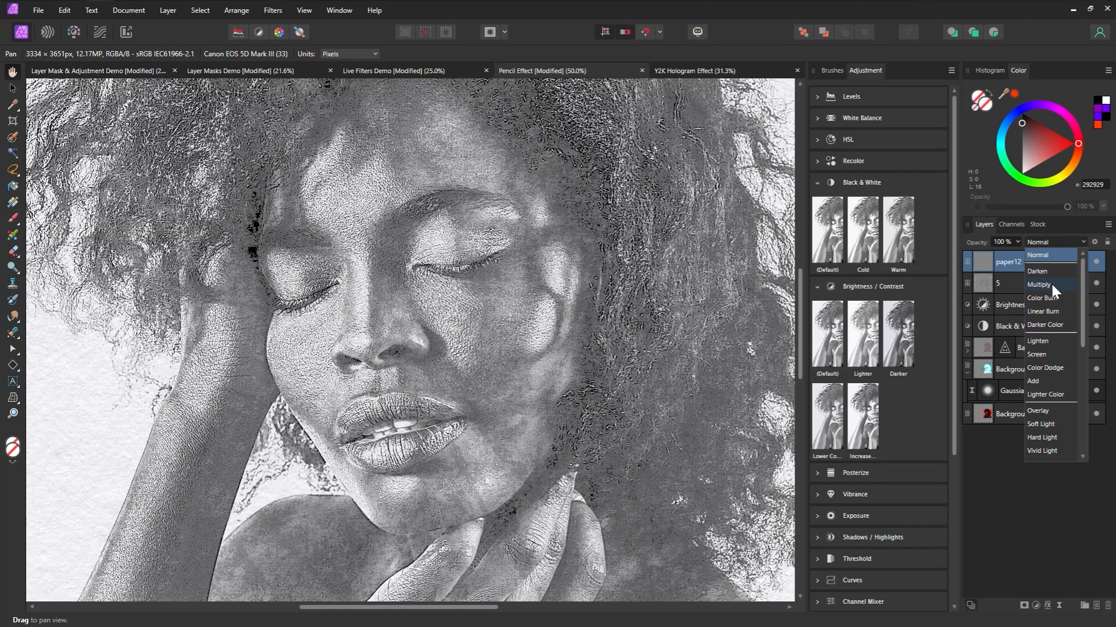
click(1050, 280)
drag(983, 241, 836, 264)
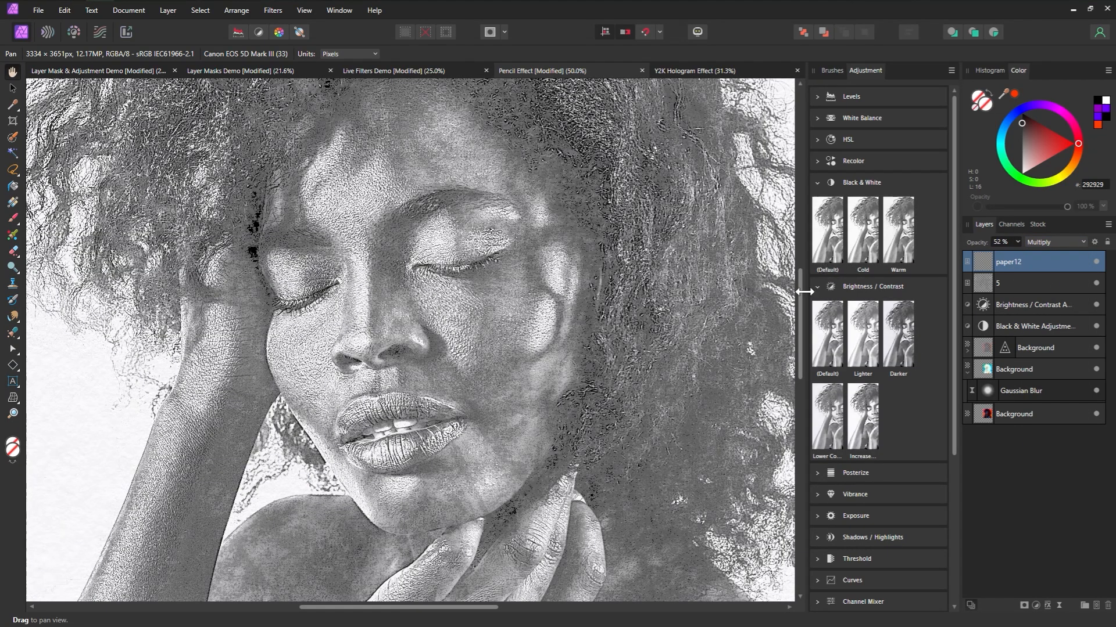
Step: Stretch the texture layer "5" vertically so it covers the full height of the canvas
click(13, 413)
alt+click(678, 370)
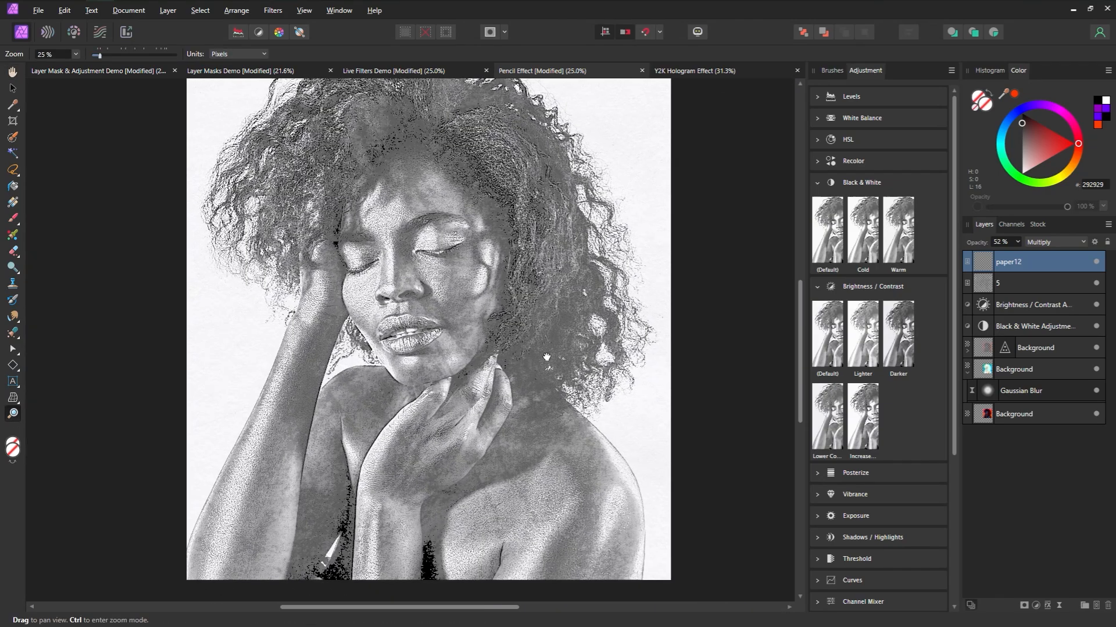
click(1046, 290)
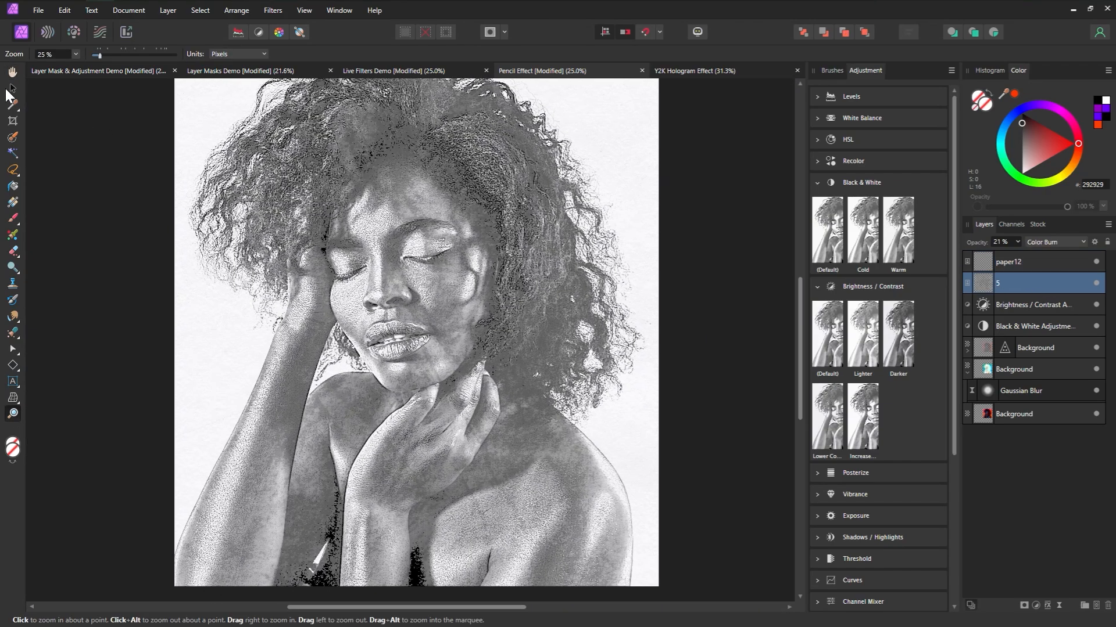
click(12, 89)
drag(401, 593, 401, 411)
drag(458, 513, 465, 236)
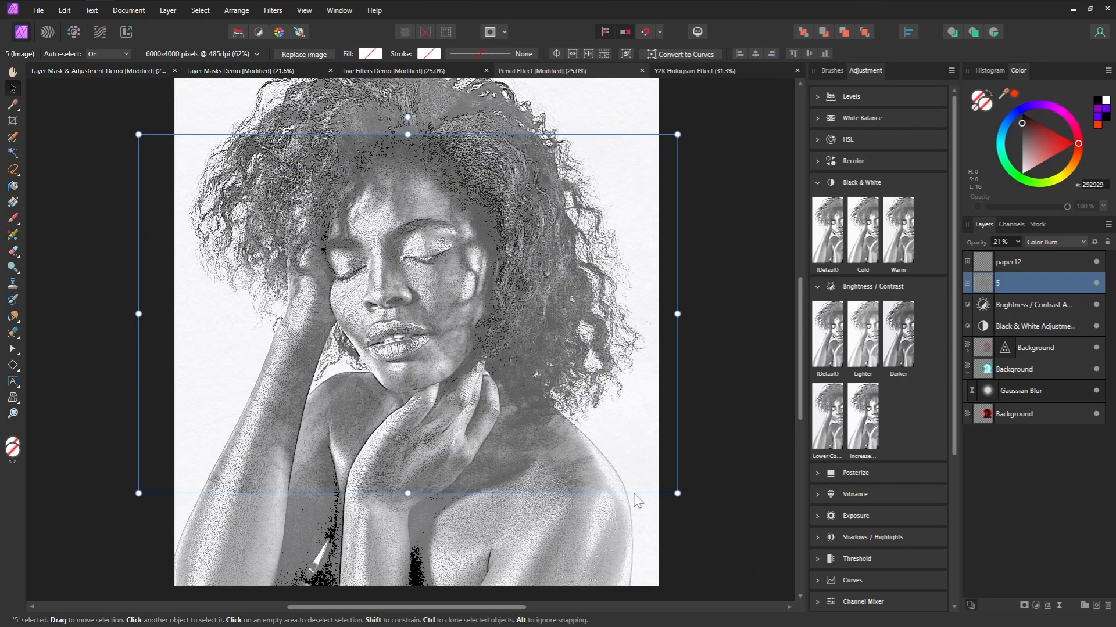
drag(408, 493, 408, 588)
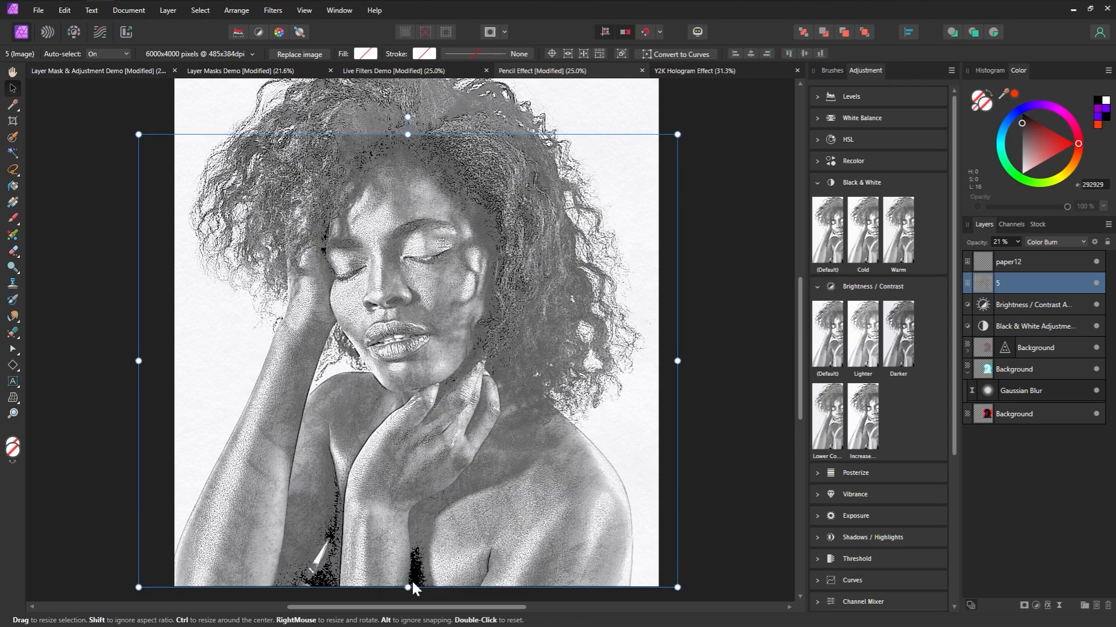
drag(408, 134, 416, 101)
Step: Narrow the paper12 texture from both sides so it extends just beyond the canvas edges
click(1046, 267)
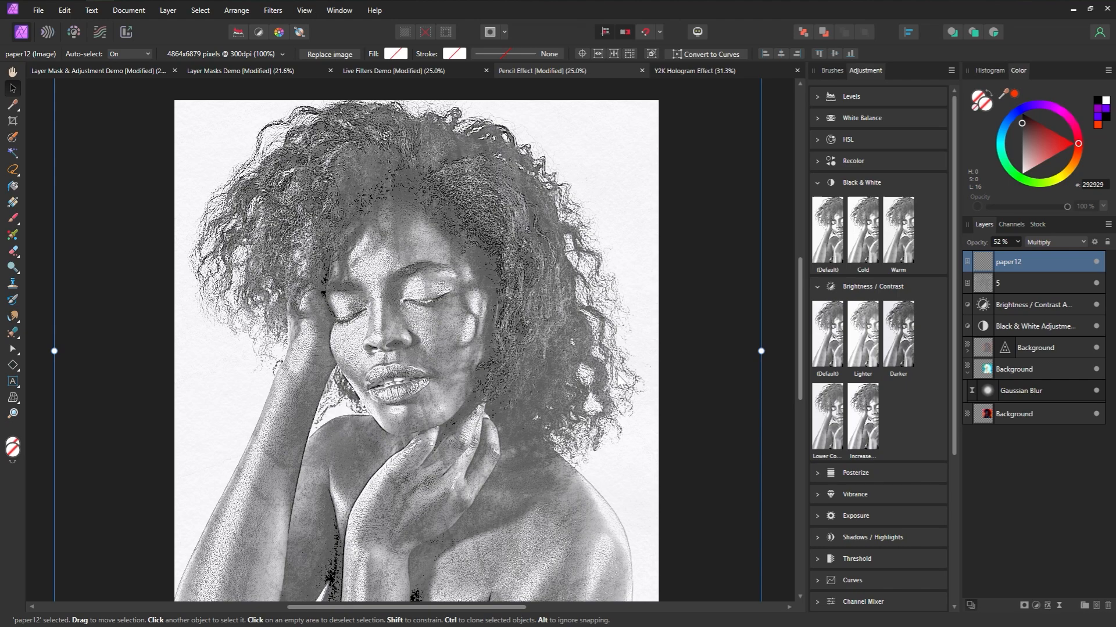
drag(761, 352, 666, 366)
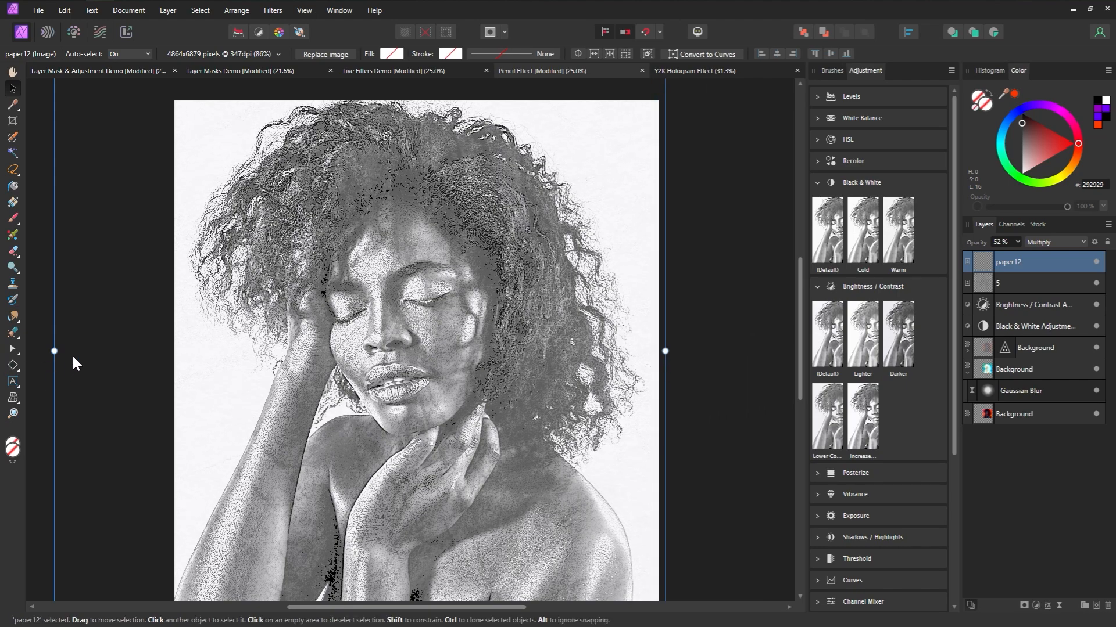
drag(44, 351, 162, 353)
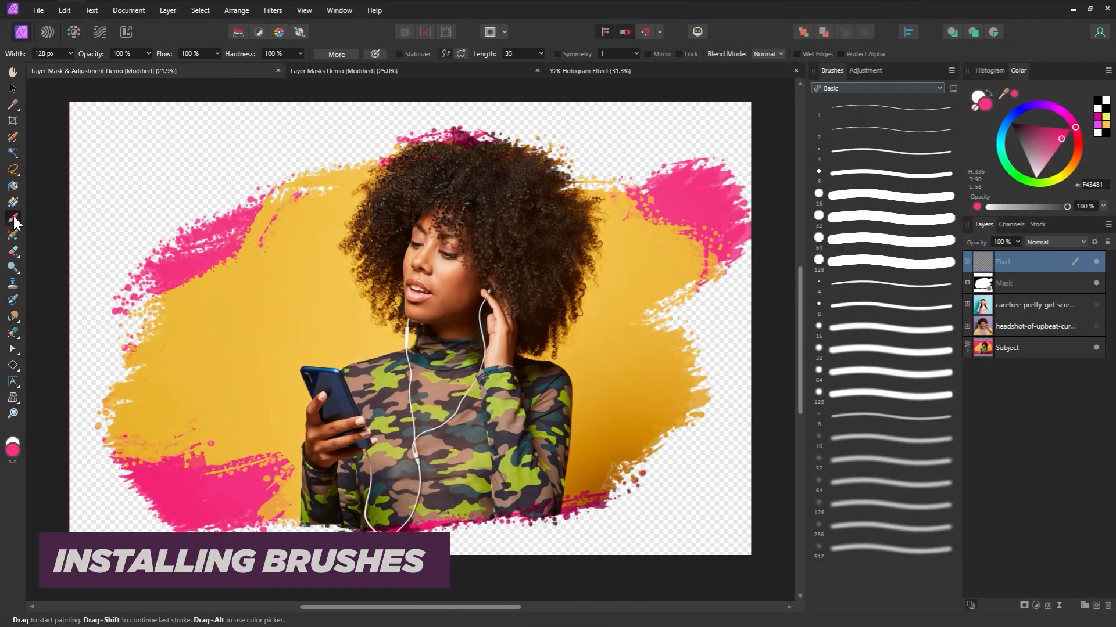
Step: Browse the Acrylics, Watercolors and Dry Media brush categories, then return to the Basic category
click(881, 88)
click(880, 101)
click(881, 87)
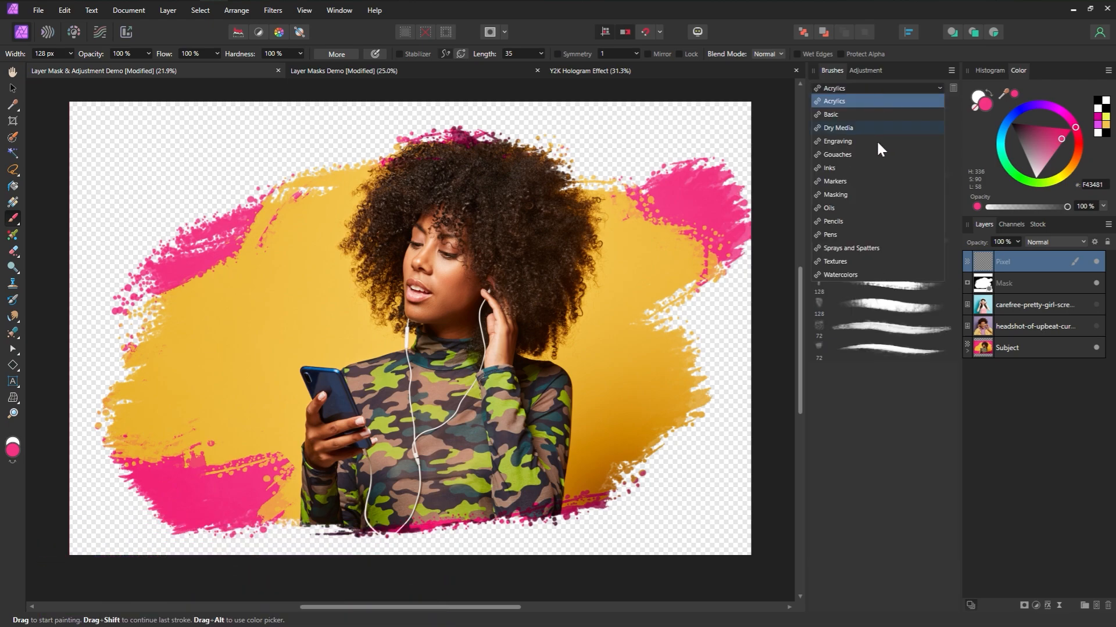
click(848, 275)
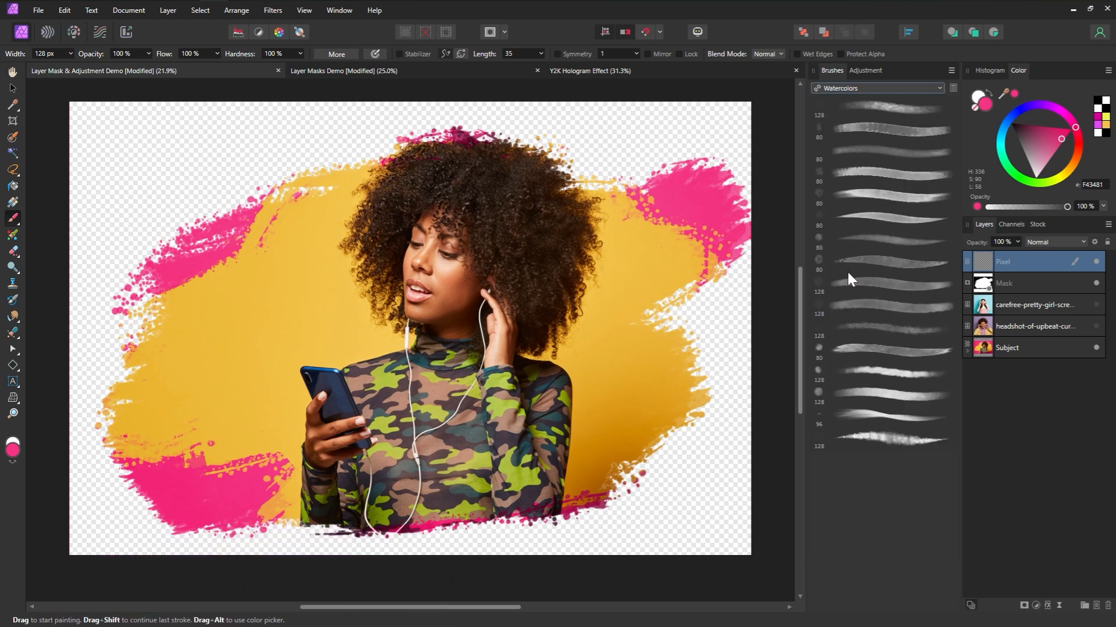
click(842, 90)
click(849, 127)
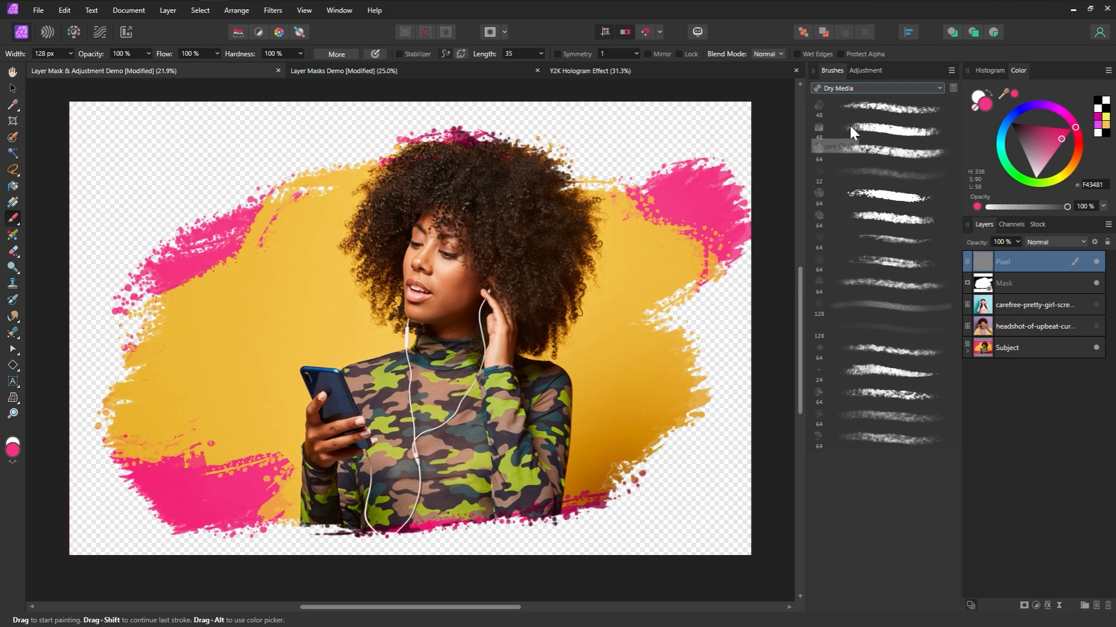
click(845, 85)
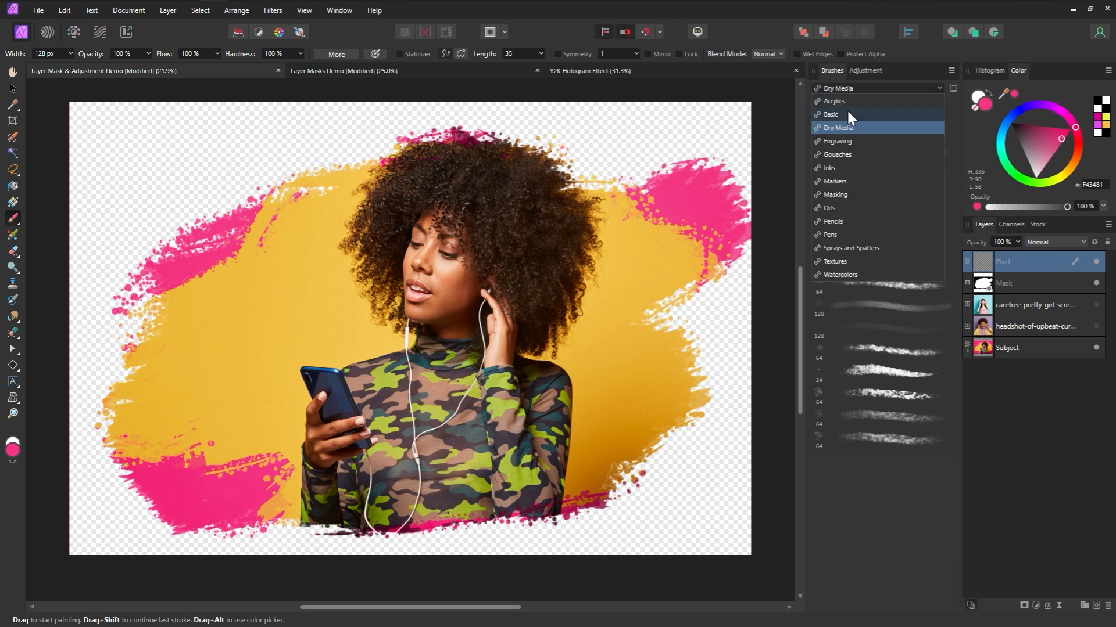
click(847, 115)
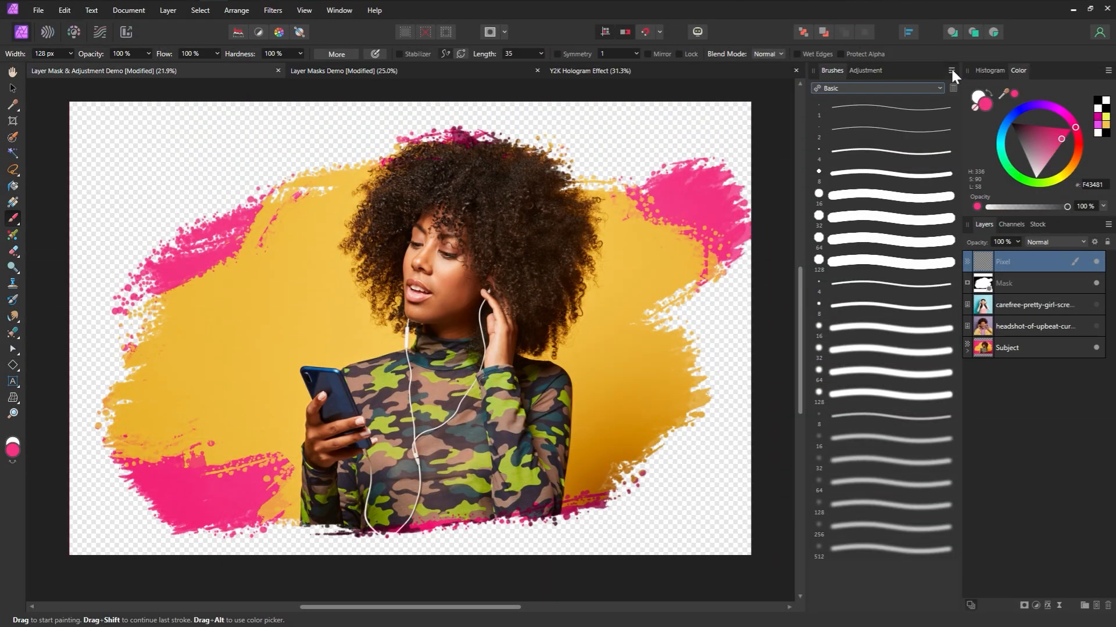
Step: Import the Affinity brush file "Brushes" from the ap b folder on the Desktop
click(951, 71)
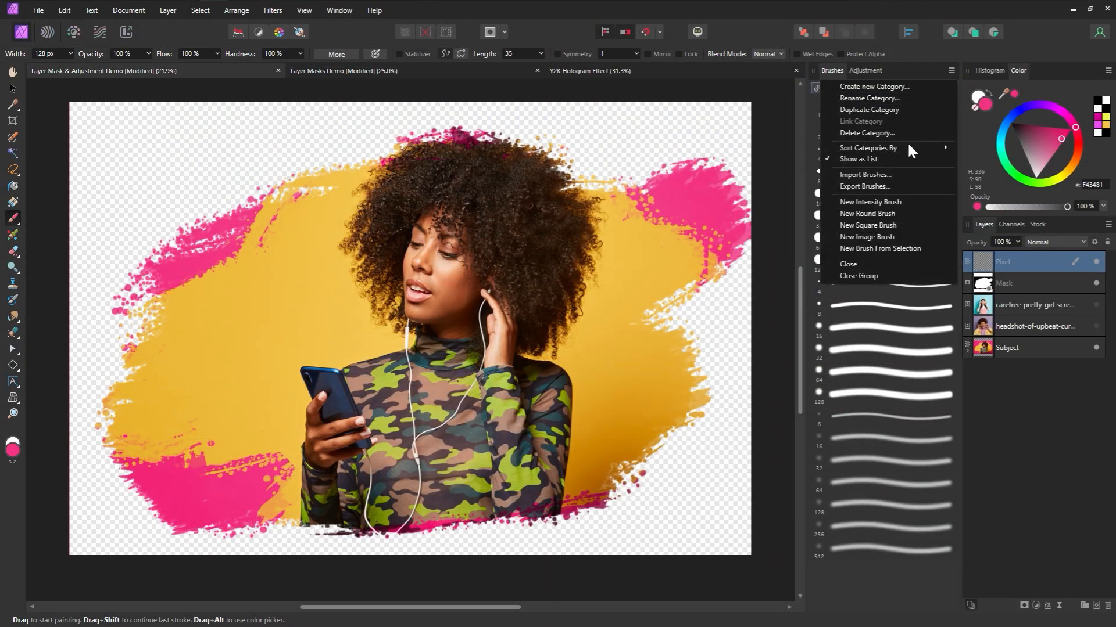
click(916, 173)
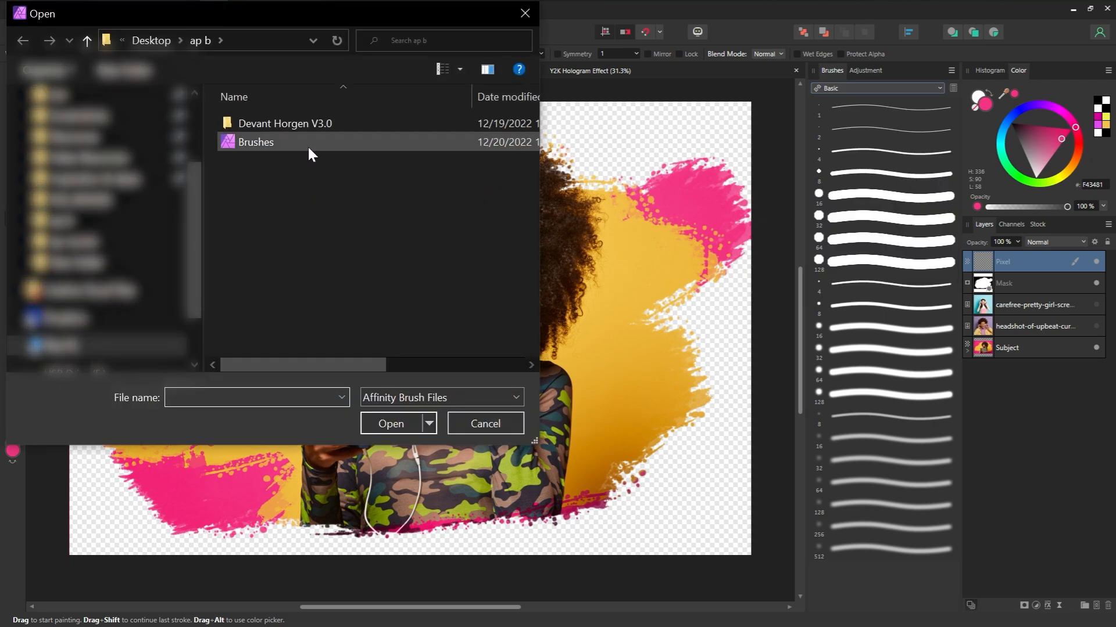
double_click(308, 145)
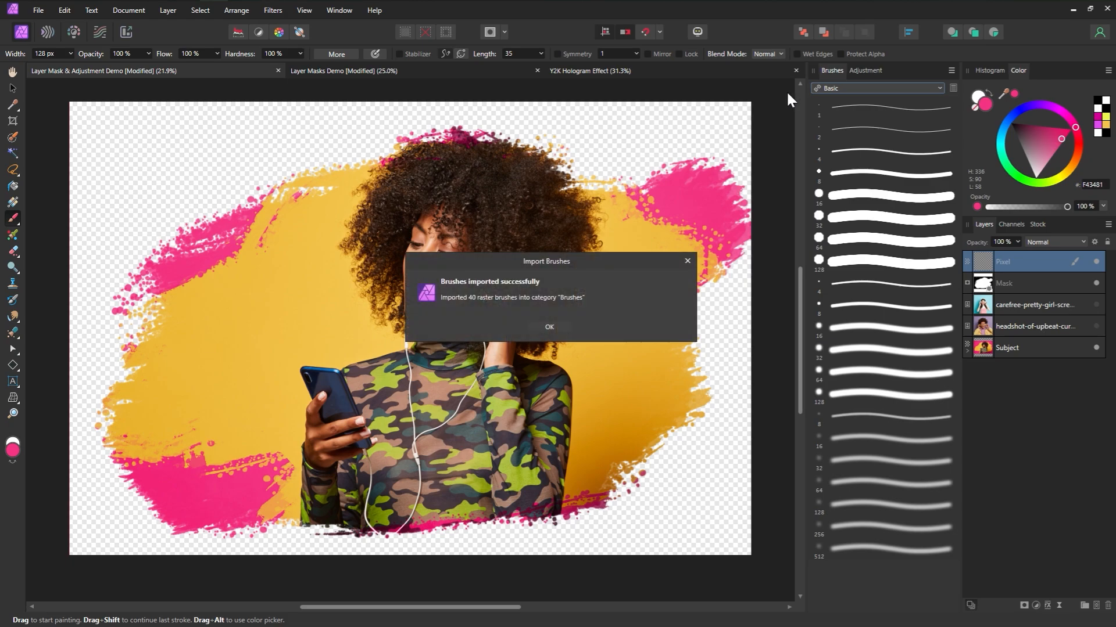
click(549, 327)
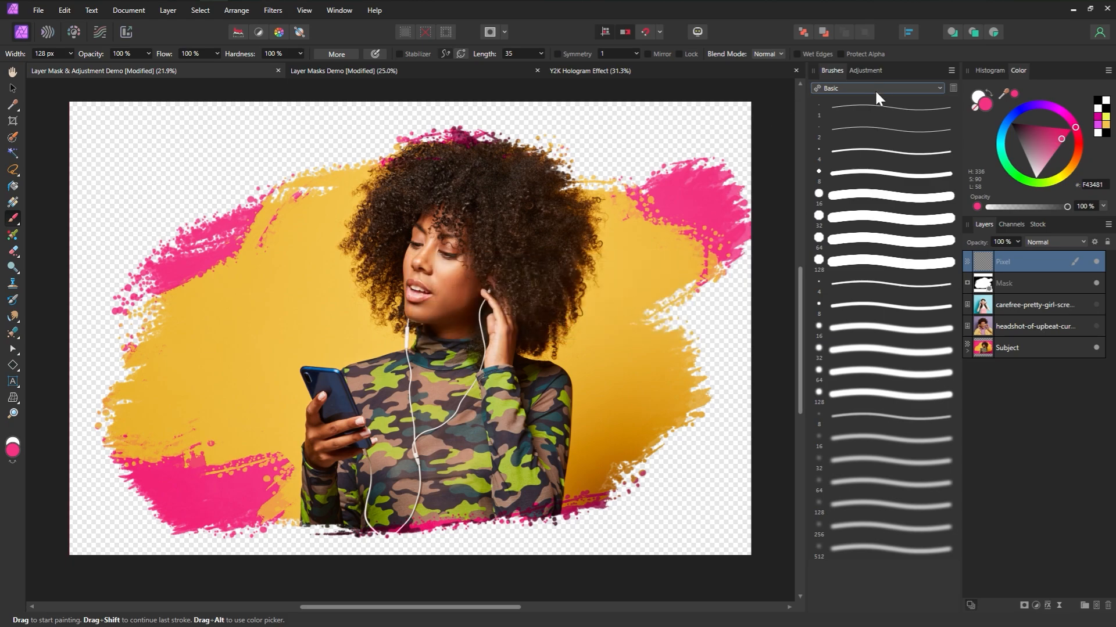
Step: Show the imported Brushes category and select its 2875 px brush for painting
click(873, 88)
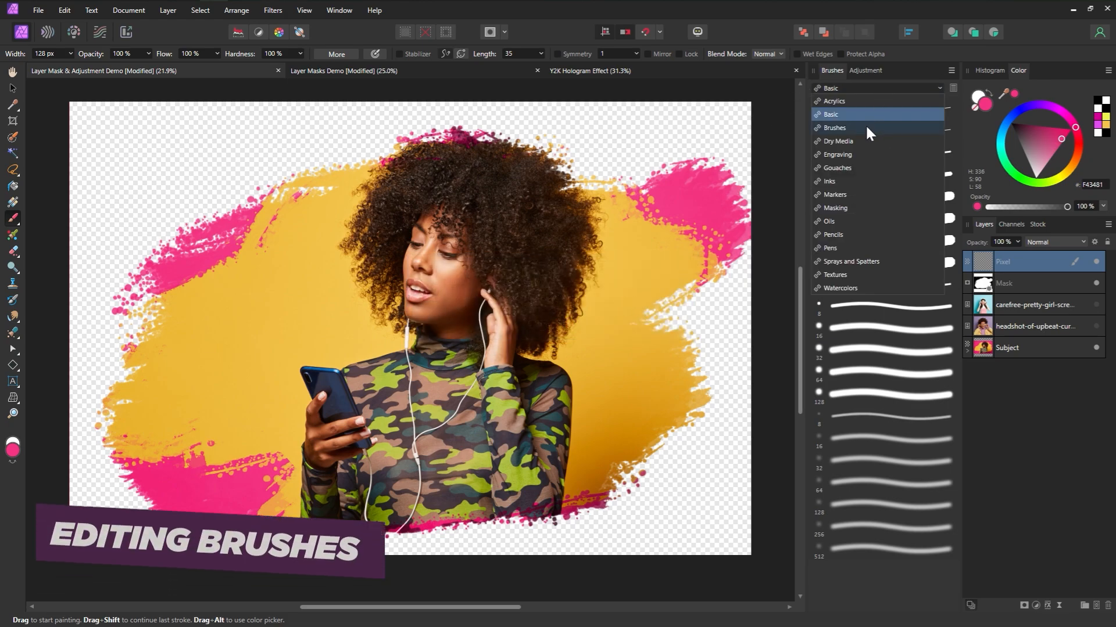
click(867, 128)
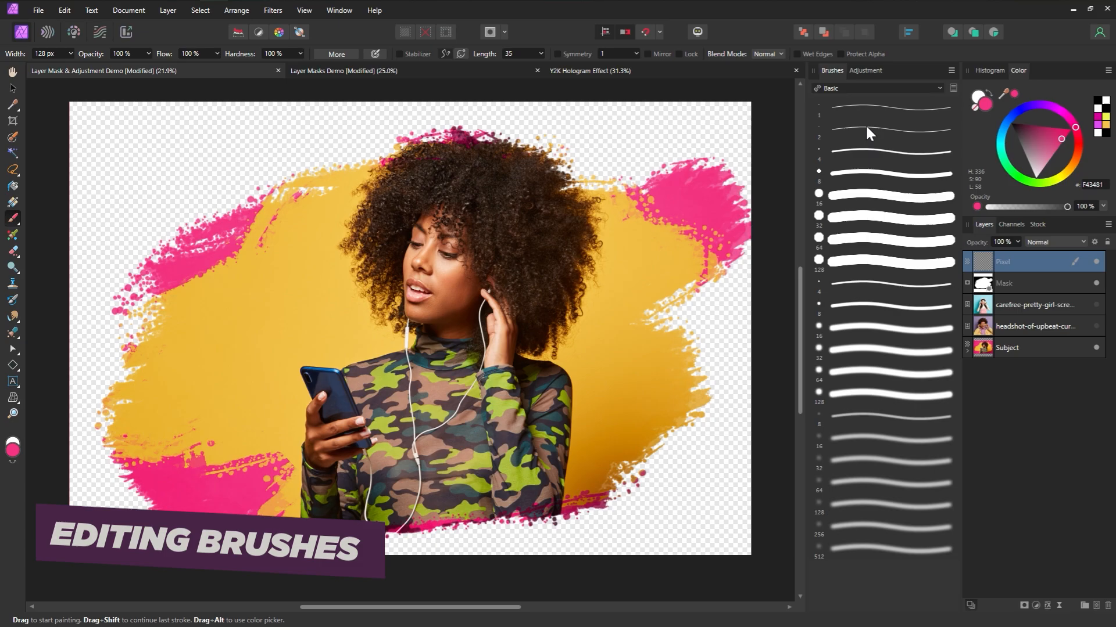
scroll(940, 174, down, 5)
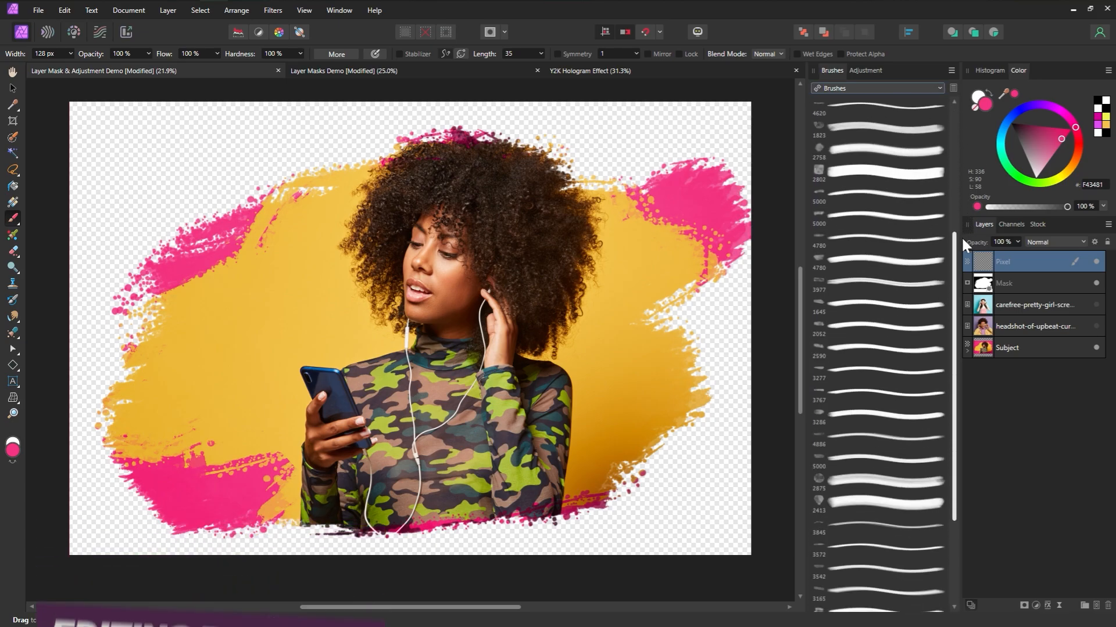
click(863, 491)
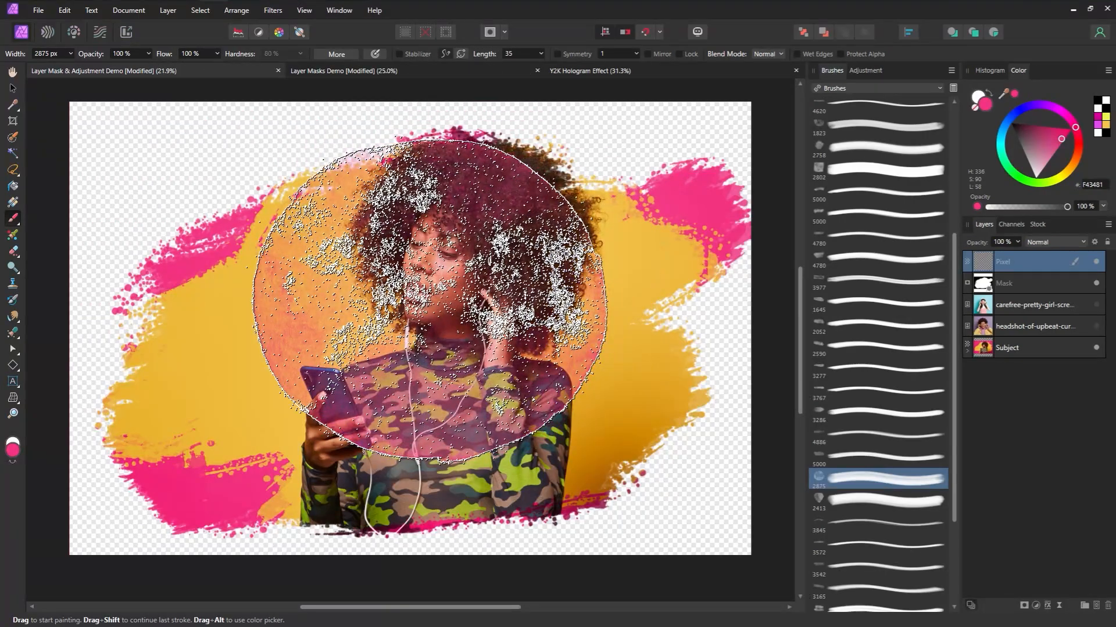
Step: Shrink the selected brush to about 340 px, then enlarge it again to a width of about 1866 px
key(bracketleft)
key(bracketleft)
key(bracketleft)
key(bracketleft)
key(bracketleft)
key(bracketleft)
key(bracketleft)
key(bracketleft)
key(bracketleft)
key(bracketleft)
key(bracketleft)
key(bracketleft)
key(bracketleft)
key(bracketleft)
key(bracketleft)
key(bracketleft)
key(bracketleft)
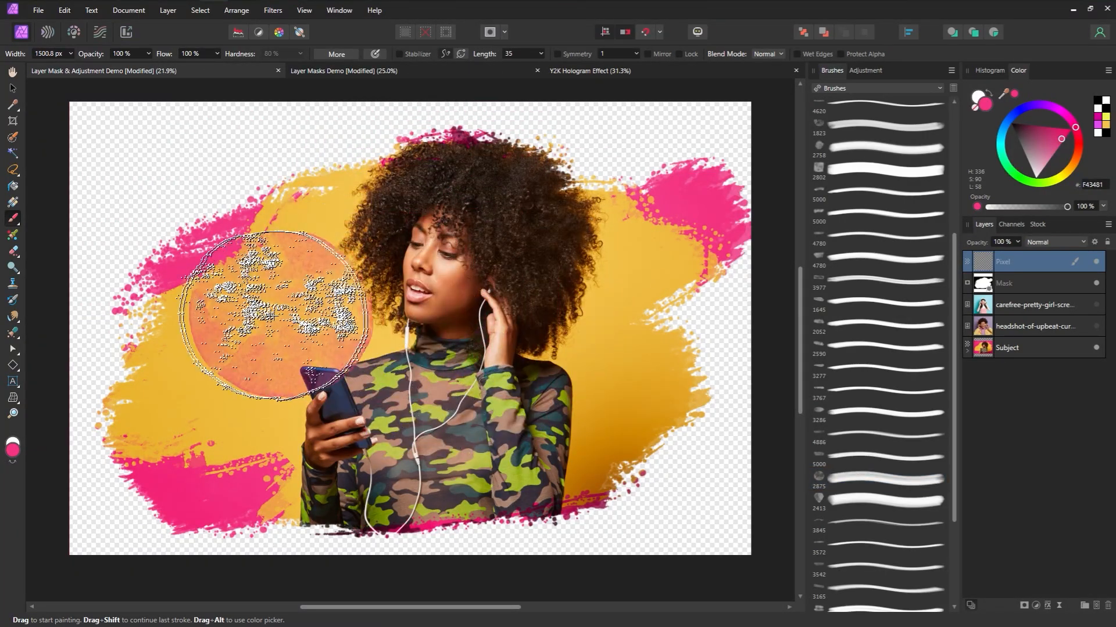
key(bracketleft)
key(bracketleft)
key(bracketleft)
key(bracketleft)
key(bracketleft)
key(bracketright)
key(bracketright)
key(bracketright)
key(bracketright)
key(bracketright)
key(bracketright)
key(bracketright)
key(bracketright)
key(bracketright)
key(bracketright)
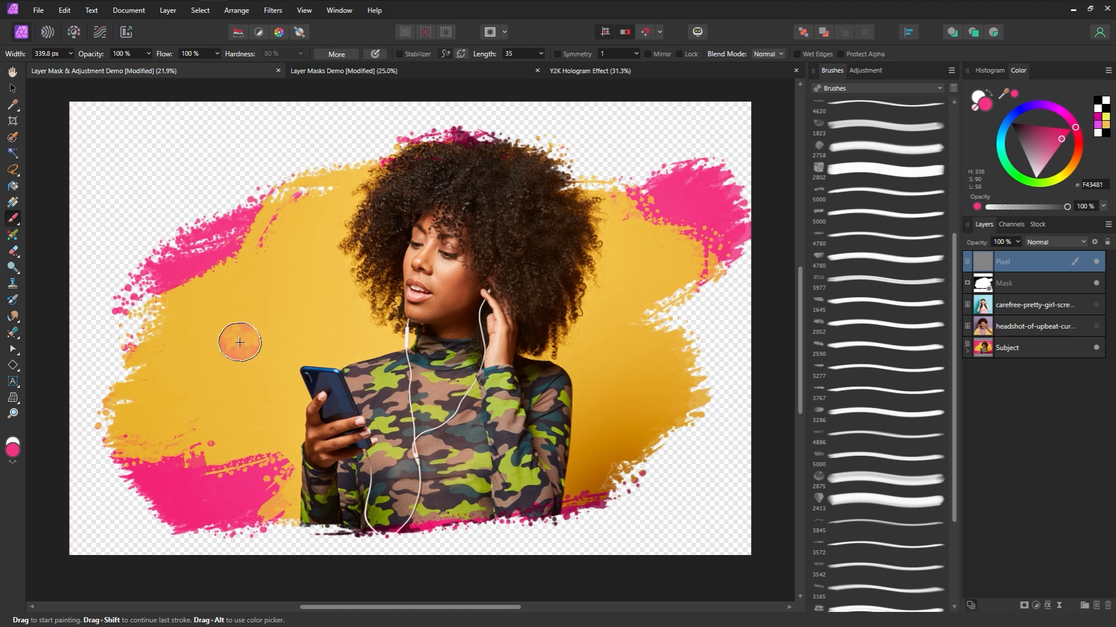
key(bracketright)
key(bracketright)
key(bracketright)
key(bracketright)
key(bracketright)
key(bracketright)
key(bracketright)
key(bracketright)
key(bracketright)
key(bracketright)
key(bracketright)
key(bracketright)
key(bracketright)
key(bracketright)
key(bracketright)
key(bracketright)
key(bracketright)
key(bracketright)
key(bracketright)
key(bracketright)
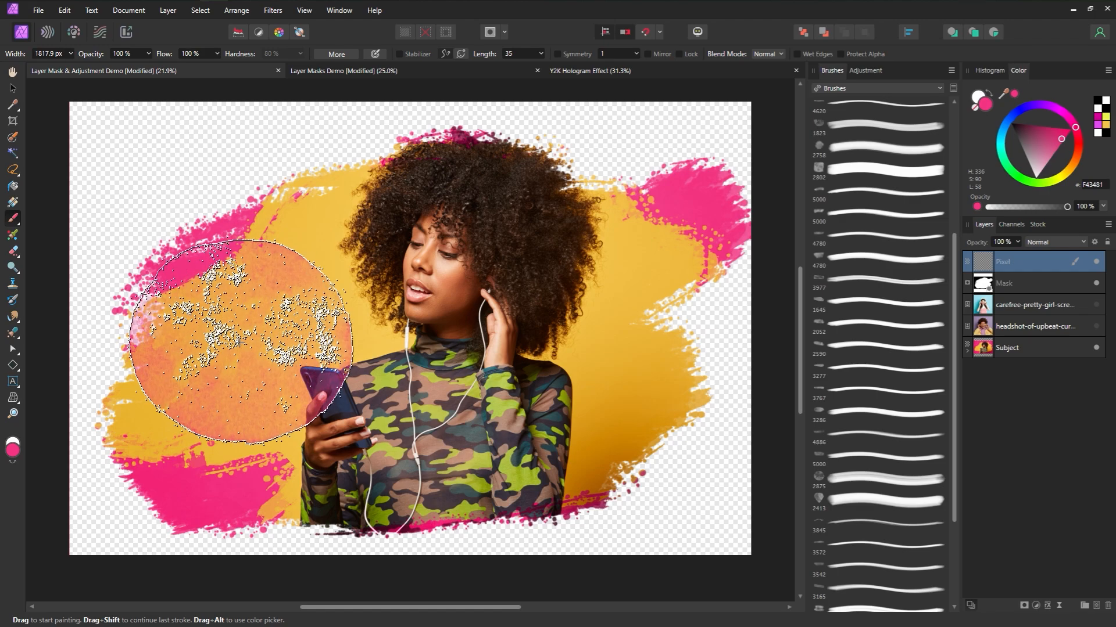
key(bracketleft)
key(bracketleft)
key(bracketleft)
key(bracketleft)
key(bracketleft)
key(bracketleft)
key(bracketleft)
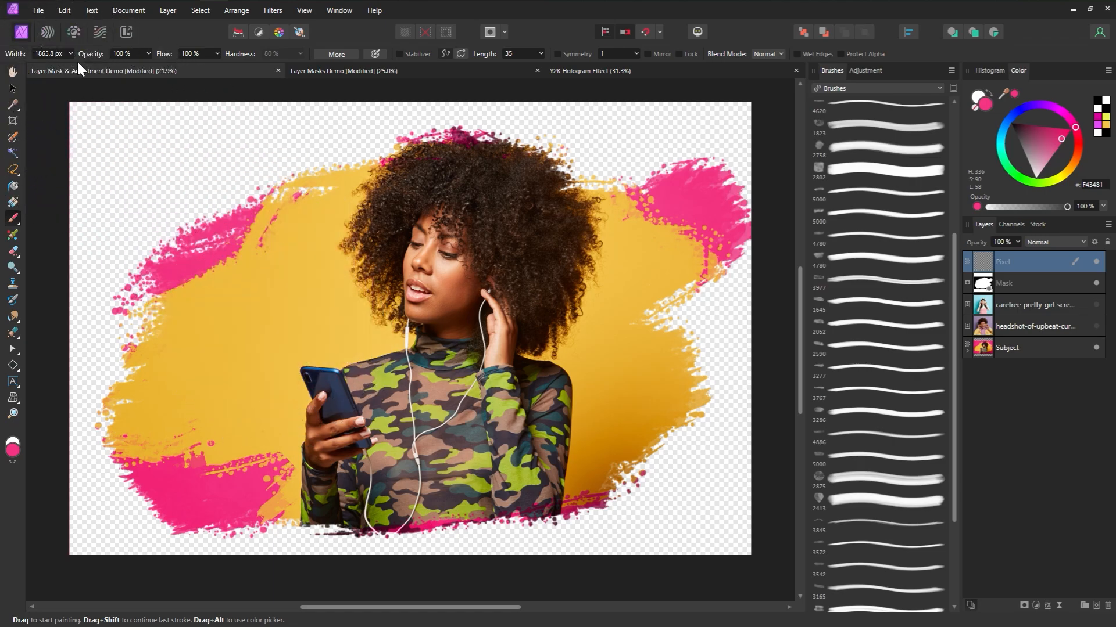
Step: Shrink the selected brush over the canvas to a width of about 1176 px
key(bracketleft)
key(bracketleft)
key(bracketleft)
key(bracketleft)
key(bracketleft)
key(bracketleft)
key(bracketleft)
key(bracketleft)
key(bracketleft)
key(bracketleft)
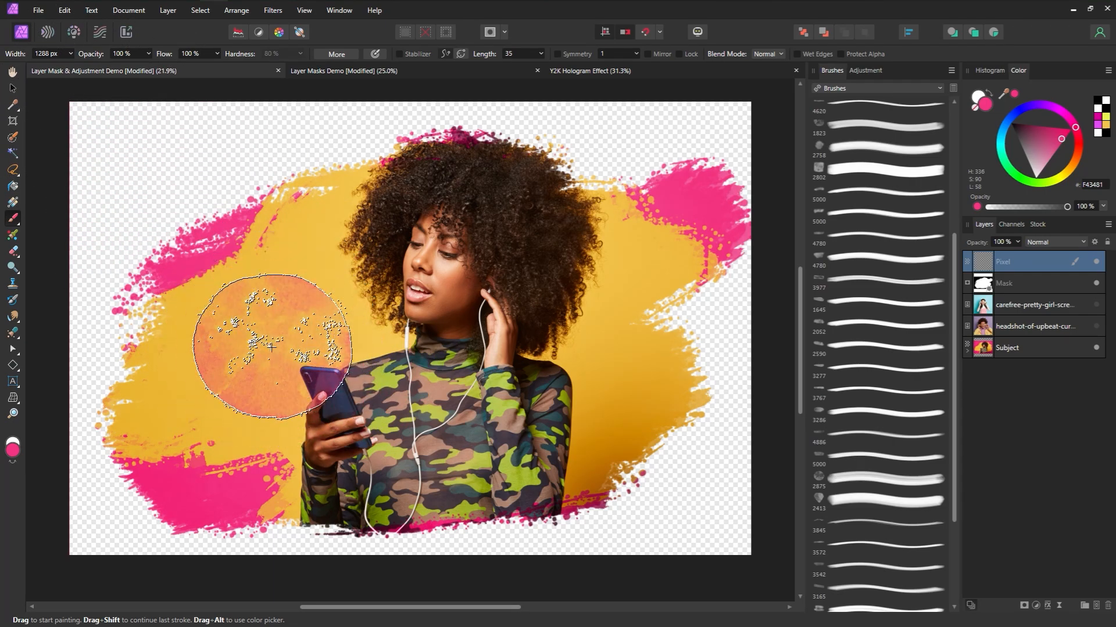
key(bracketleft)
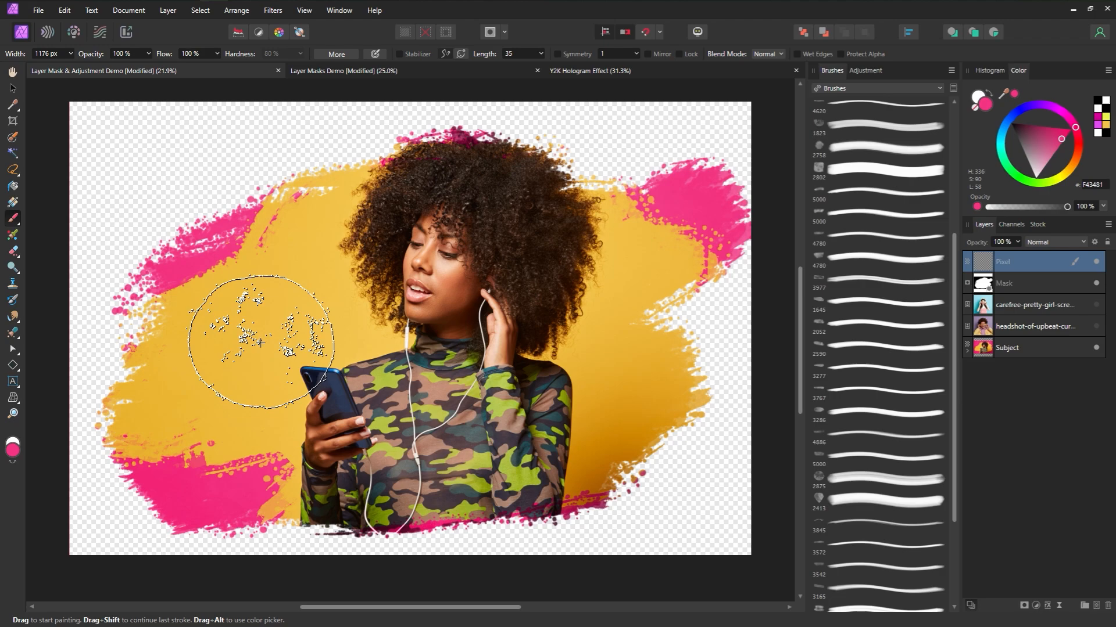
Step: Open the 3286 px Watercolor Brush 25 for editing and widen its spacing so the individual brush tips separate
click(821, 413)
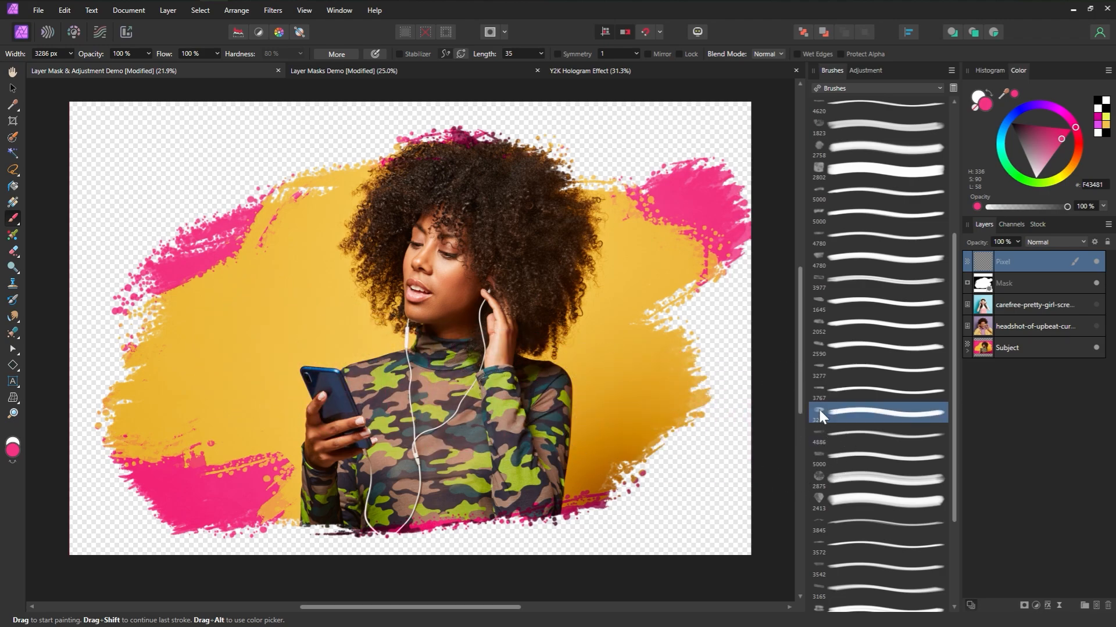
double_click(820, 409)
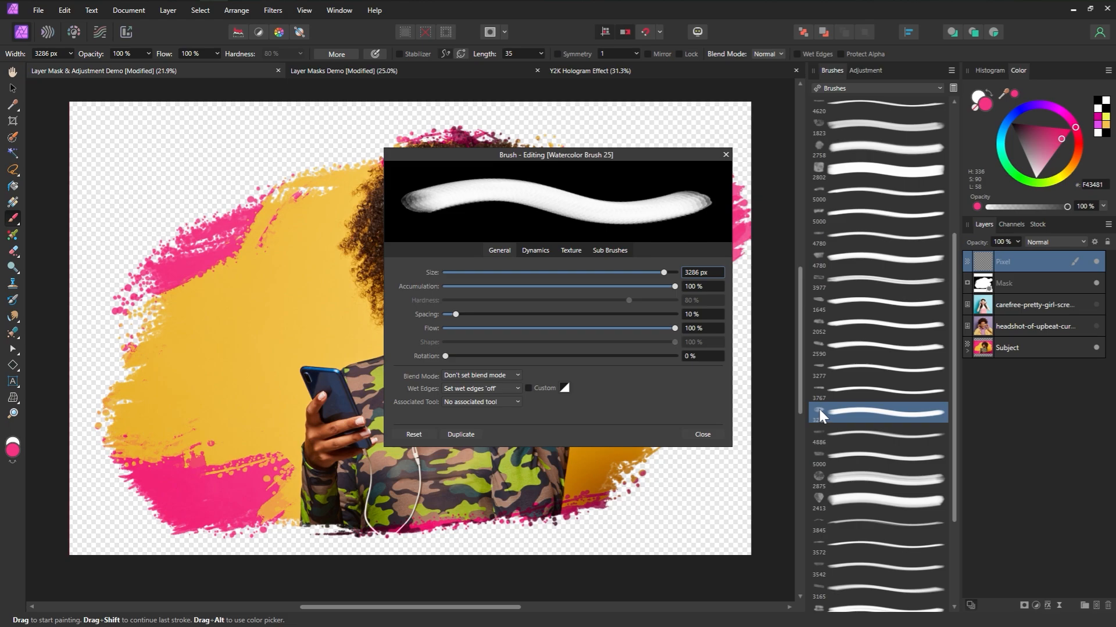
drag(454, 313, 571, 326)
Step: Set the brush dynamics to 49% size jitter, 32% flow jitter, 46% Scatter X and 126% Scatter Y
click(535, 250)
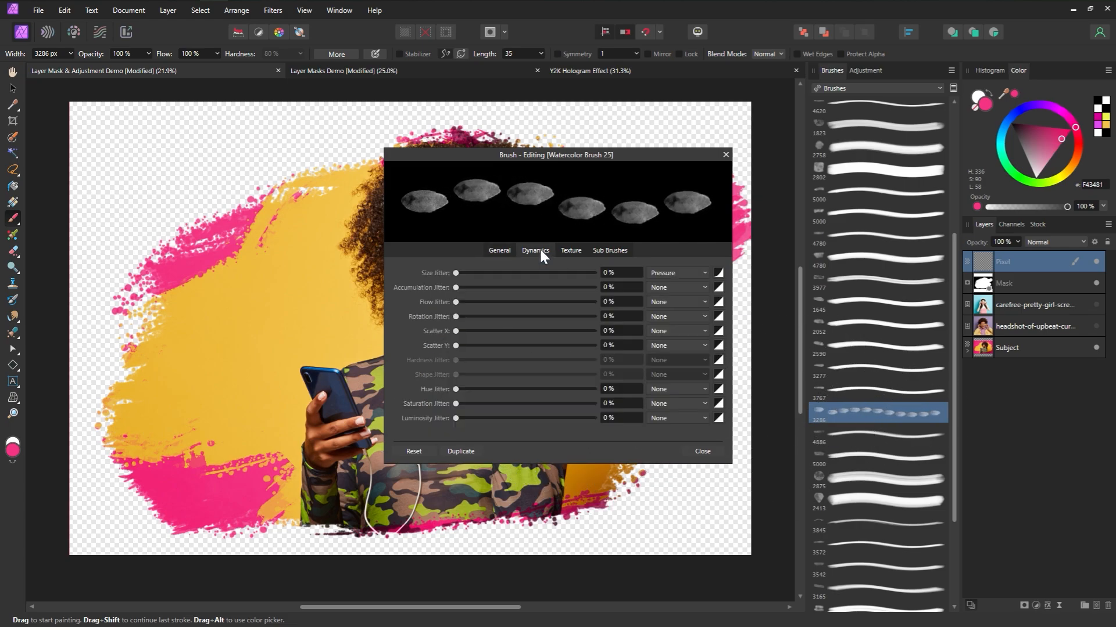
drag(456, 273, 522, 274)
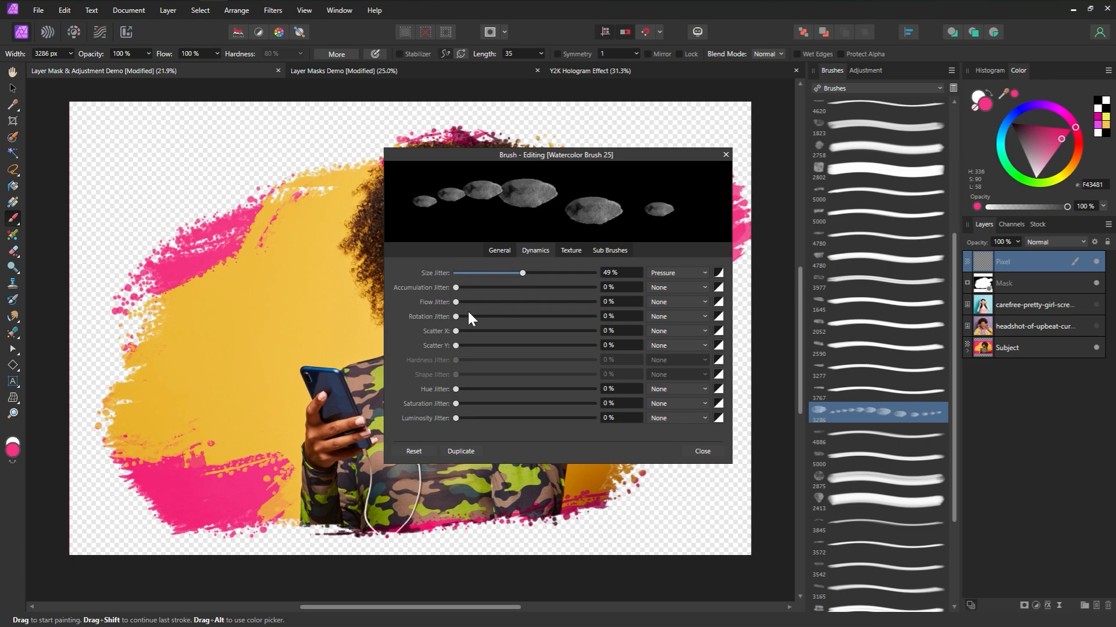
drag(474, 304, 500, 303)
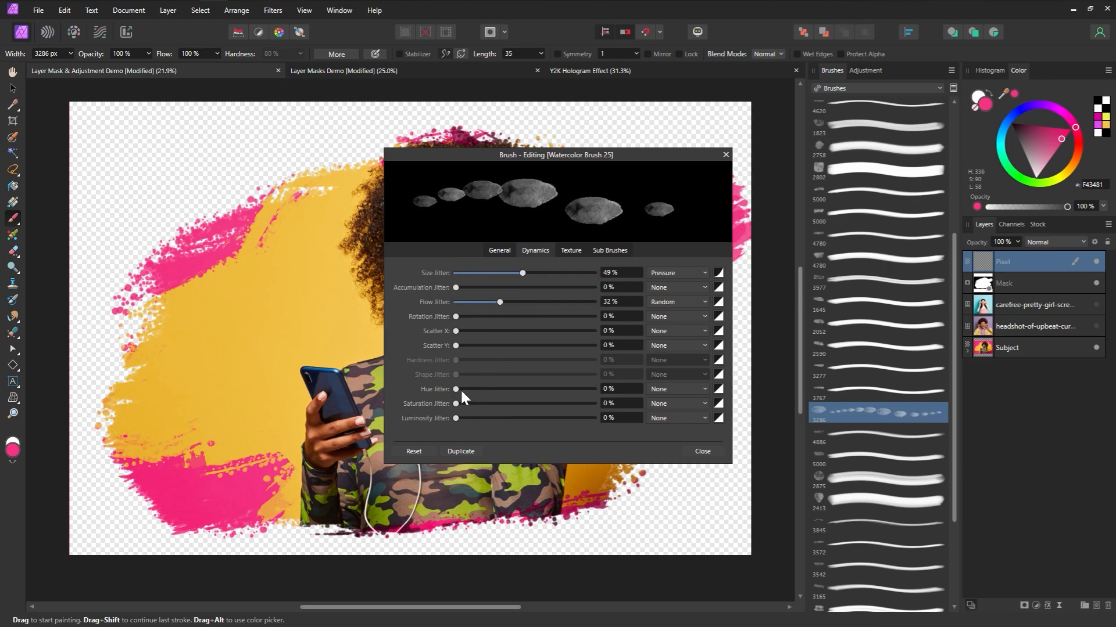
mouse_move(456, 345)
mouse_down()
mouse_move(468, 344)
mouse_move(461, 332)
mouse_up()
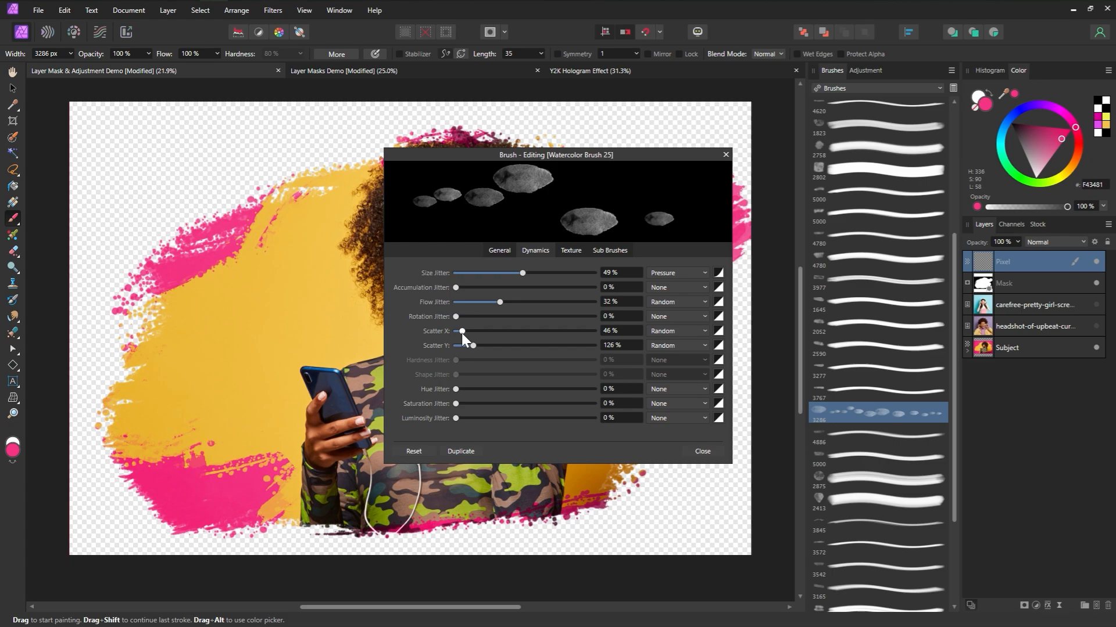
Step: Duplicate the modified brush, then set the original brush's size jitter to 0% and its flow jitter to 100%
click(461, 451)
drag(520, 273, 420, 280)
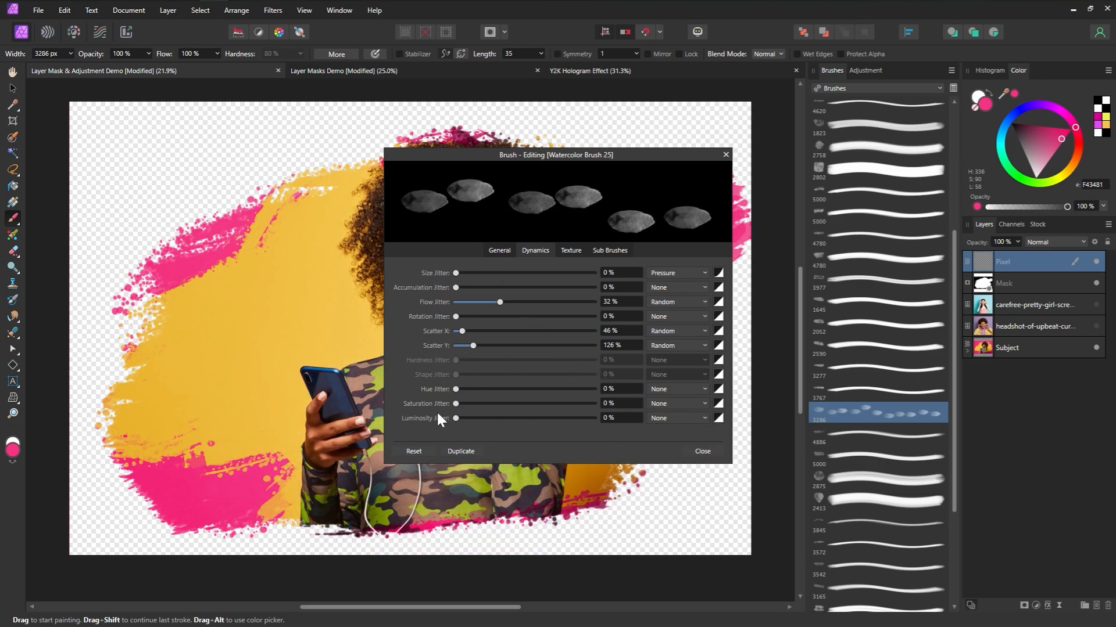
drag(500, 302, 637, 301)
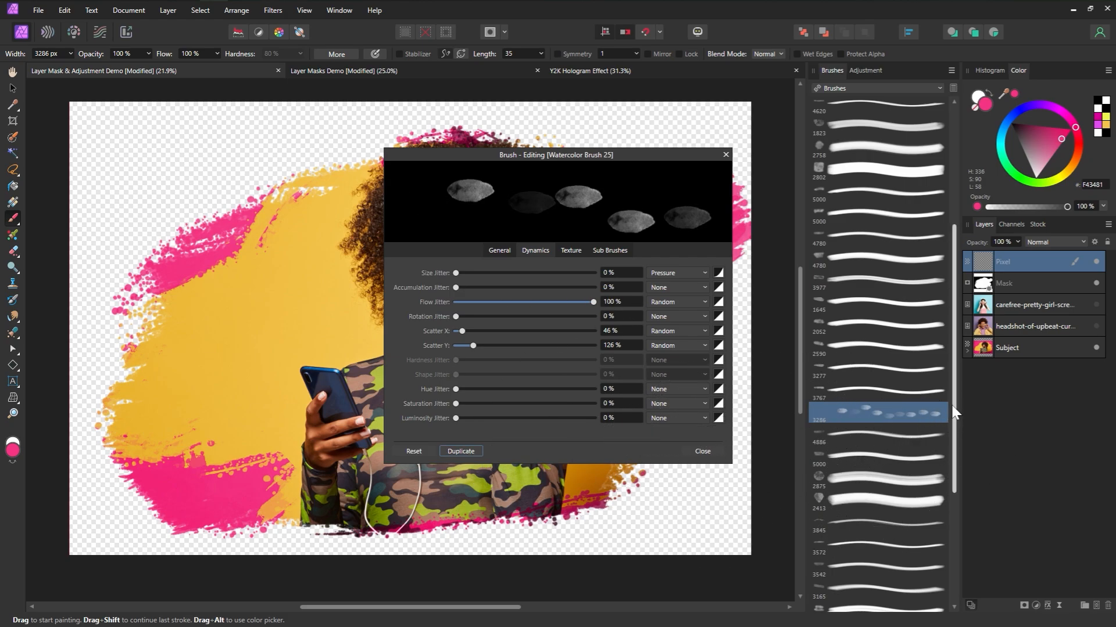
Step: Select the duplicated 3286 px brushes at the end of the Brushes category to compare them
drag(953, 411, 952, 520)
click(891, 578)
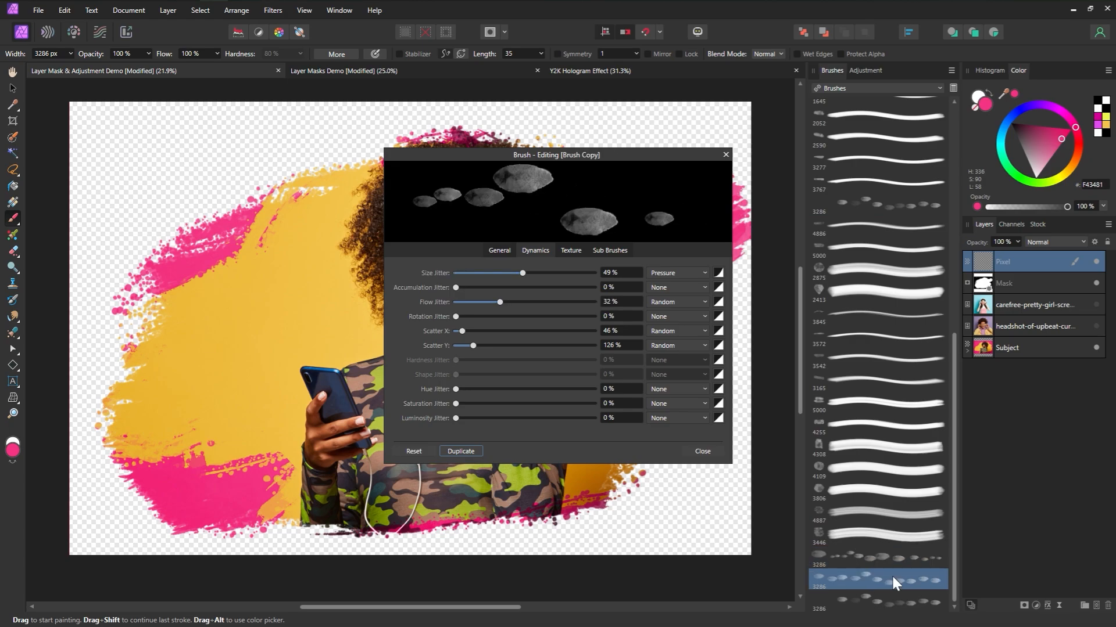
click(891, 596)
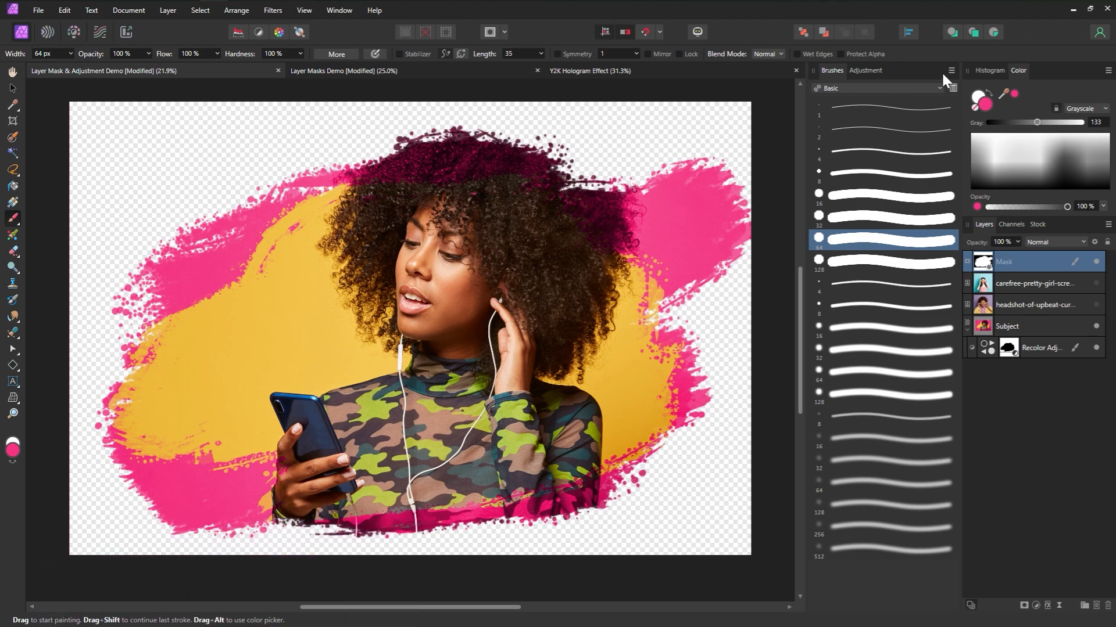
Step: Create a new image brush in the Basic category from the PNG file "6" in the ap b folder
click(950, 69)
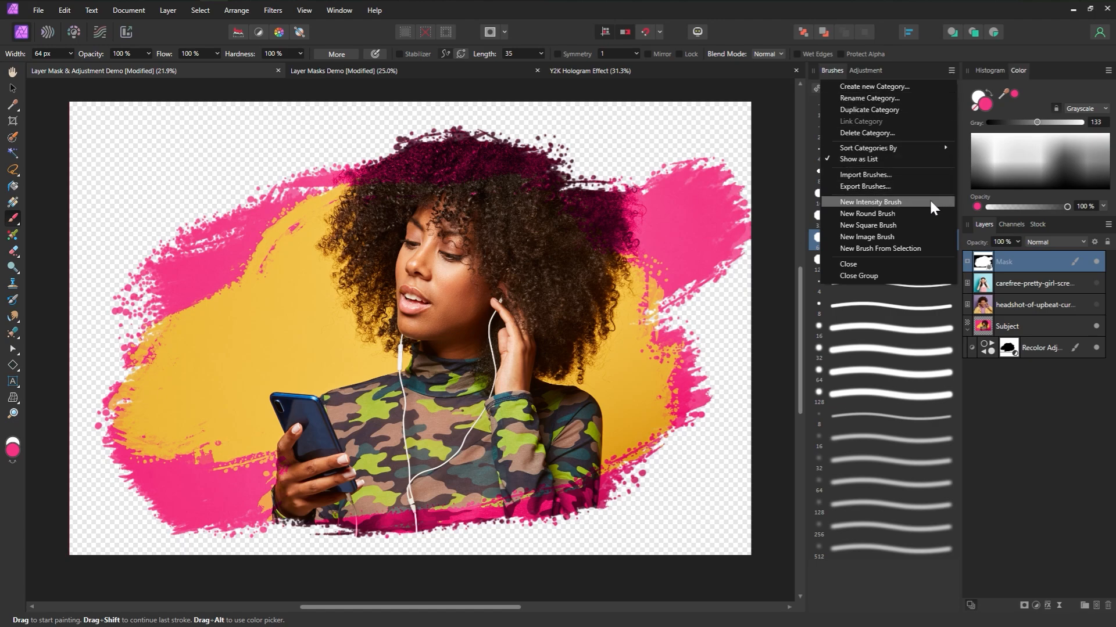
click(920, 236)
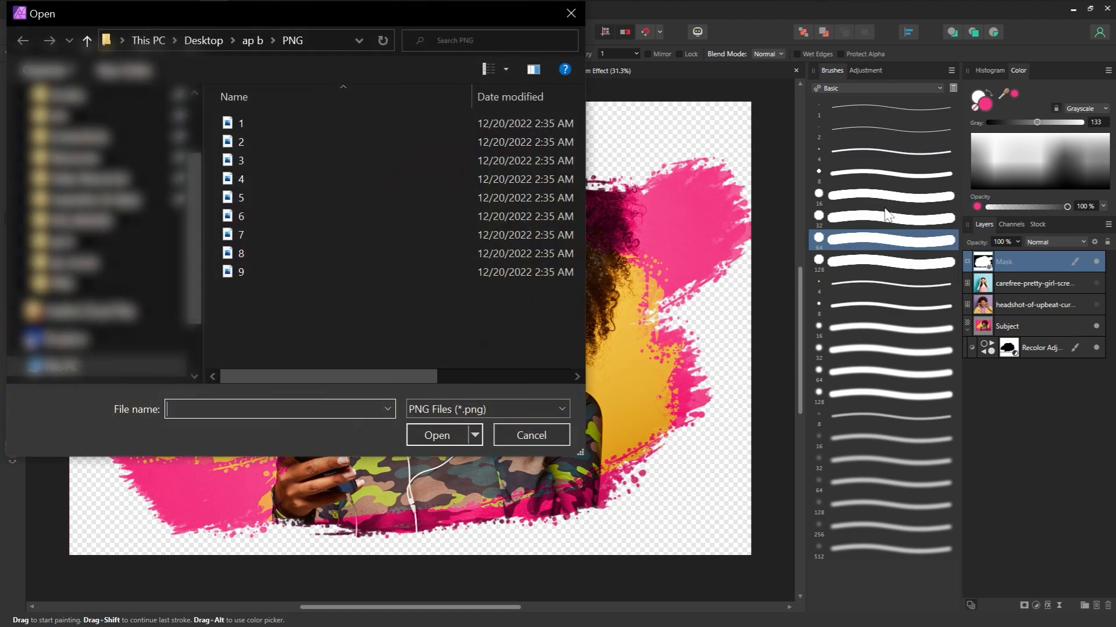
double_click(356, 215)
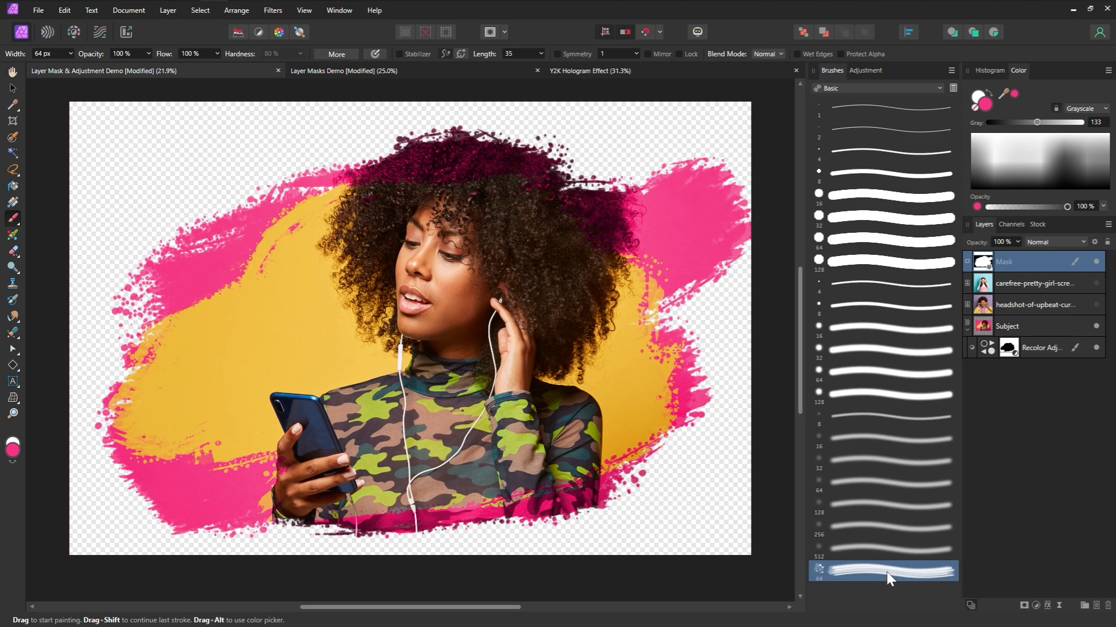
Step: Set the new image brush's spacing to 89% and close its settings
double_click(888, 572)
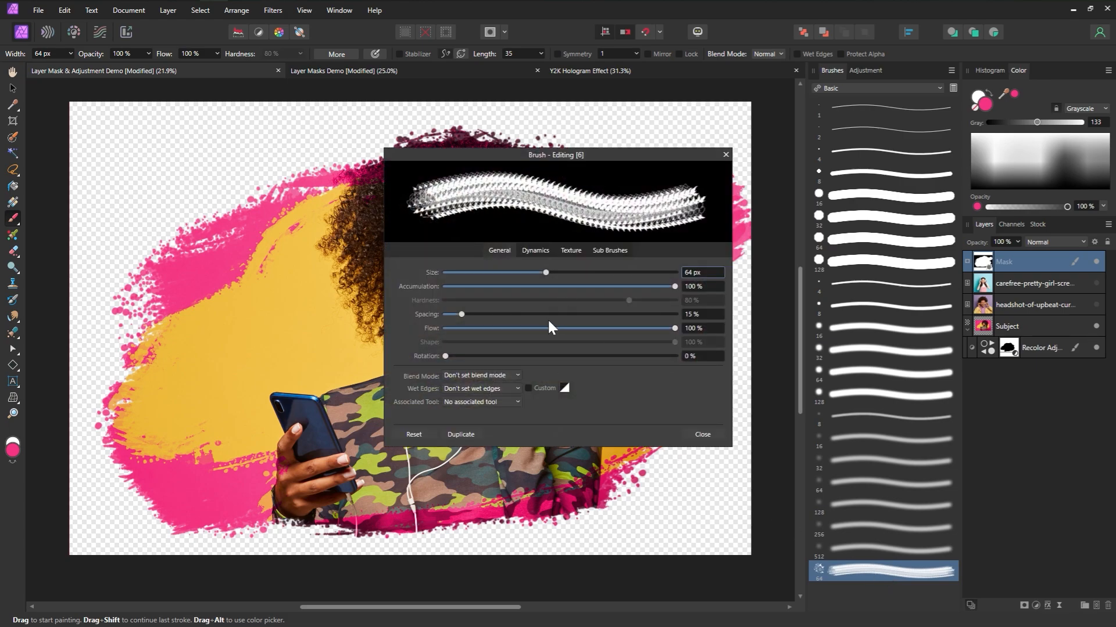
drag(461, 314, 548, 314)
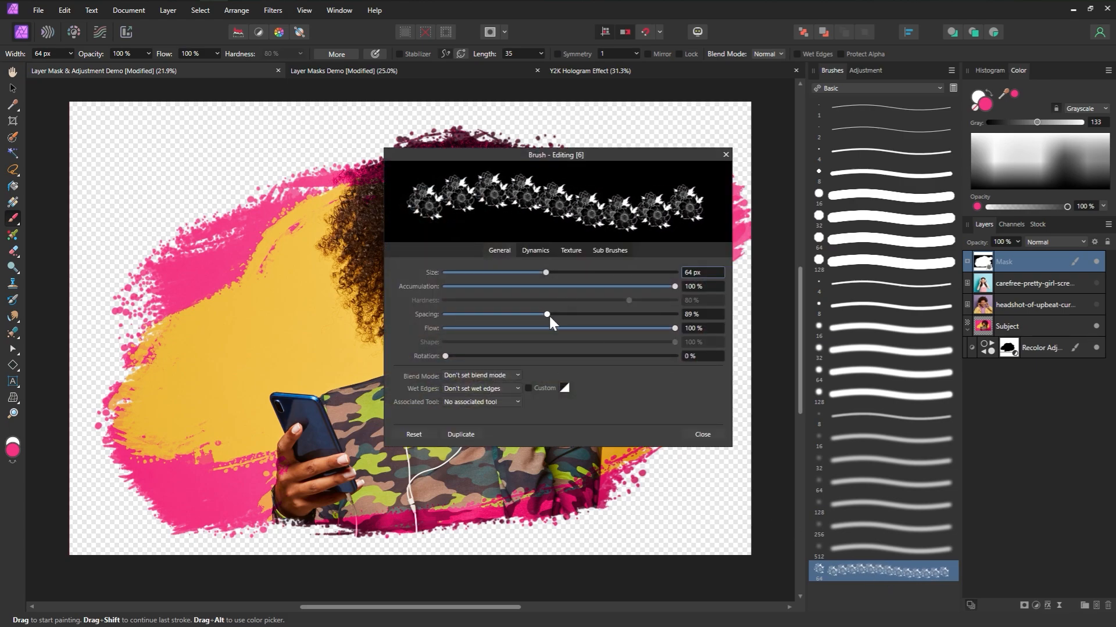
click(724, 156)
Step: Add a new pixel layer above the mask and enlarge the flower image brush to a width of about 1047.5 px
click(1088, 603)
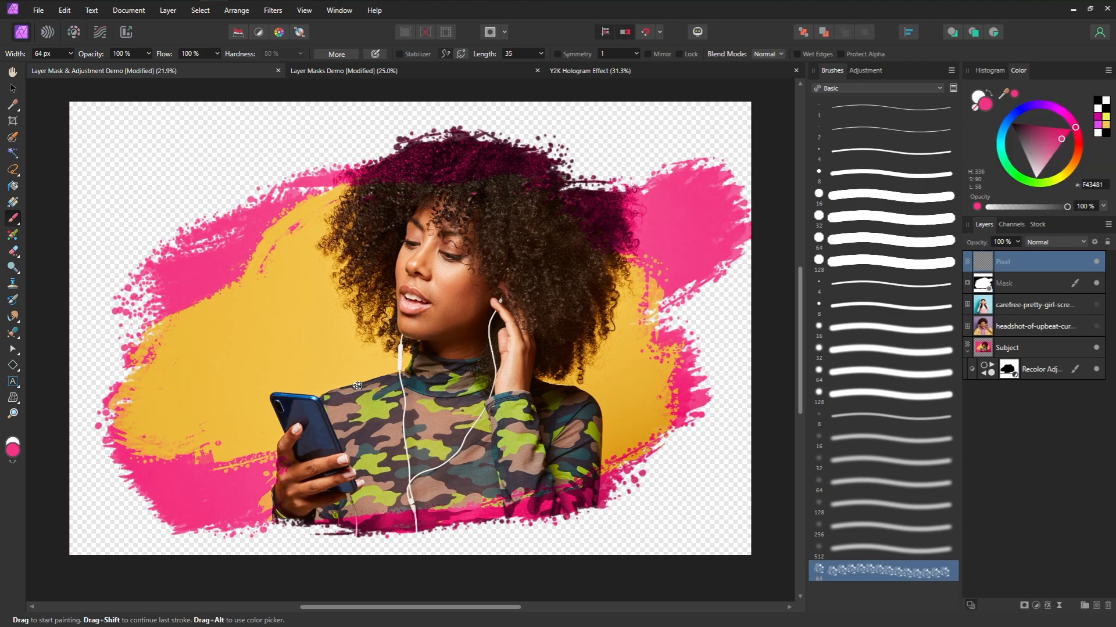
key(bracketright)
key(bracketright)
key(bracketright)
key(bracketright)
key(bracketright)
key(bracketright)
key(bracketright)
key(bracketright)
key(bracketright)
key(bracketright)
key(bracketright)
key(bracketright)
key(bracketright)
key(bracketright)
key(bracketright)
key(bracketright)
key(bracketright)
key(bracketright)
key(bracketright)
key(bracketright)
key(bracketright)
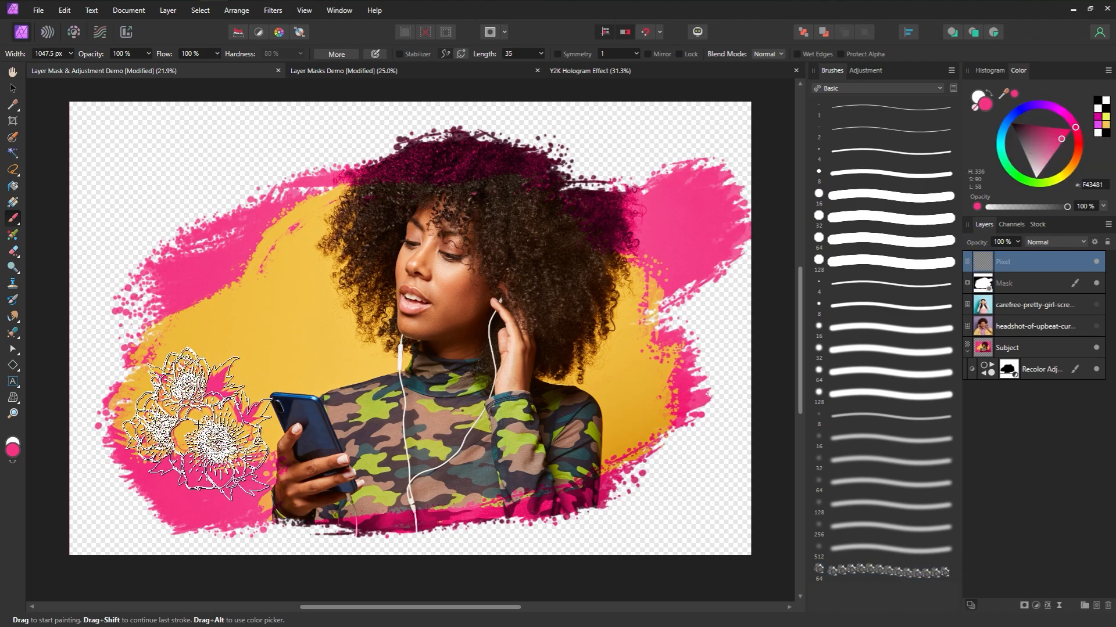
Step: Stamp a large pink flower outline beside the phone and a smaller one, about 629 px wide, on the opposite edge of the yellow background
click(196, 423)
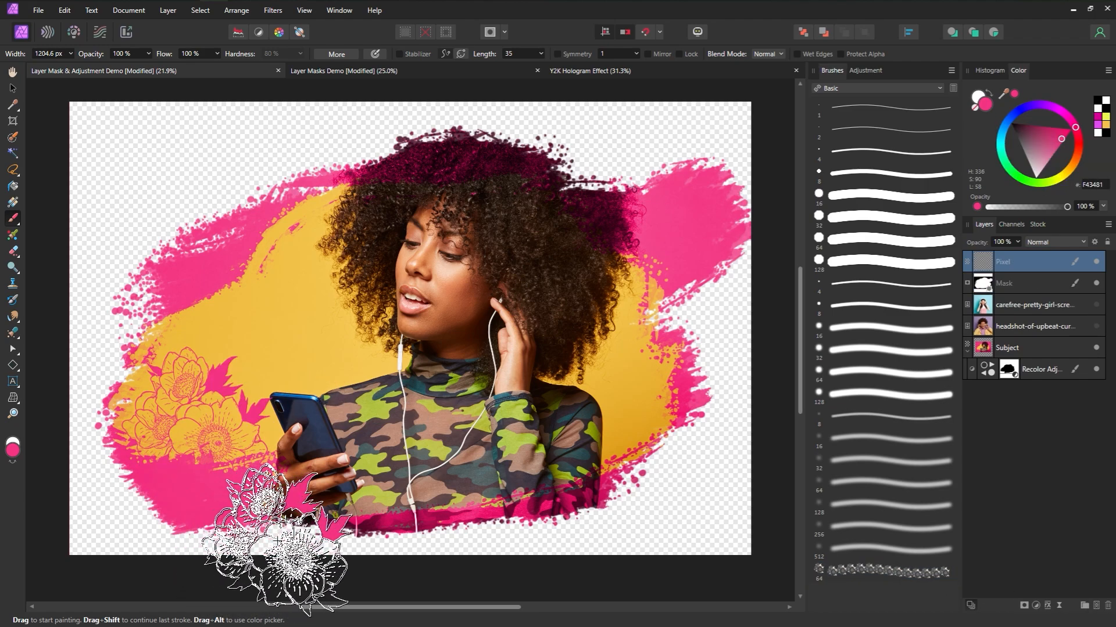
key(bracketleft)
key(bracketleft)
key(bracketleft)
key(bracketleft)
key(bracketleft)
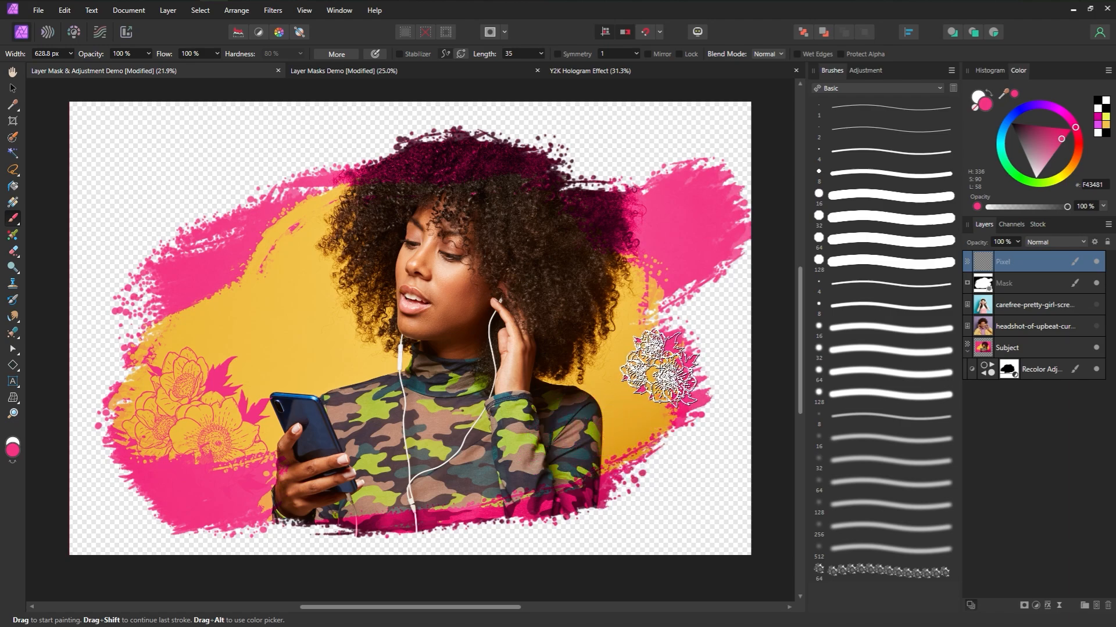
click(649, 366)
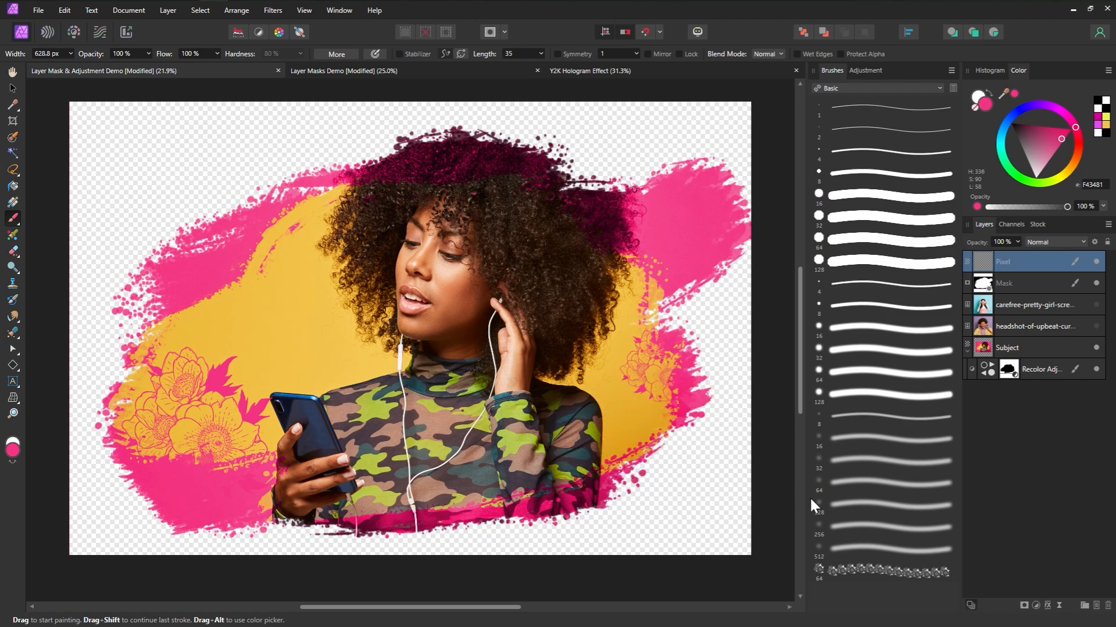
Step: Add a new pixel layer and create an image brush from PNG files 29, 30, 35, 36, 38, 40, 41 and 43 in the ap b folder
click(1096, 605)
click(951, 70)
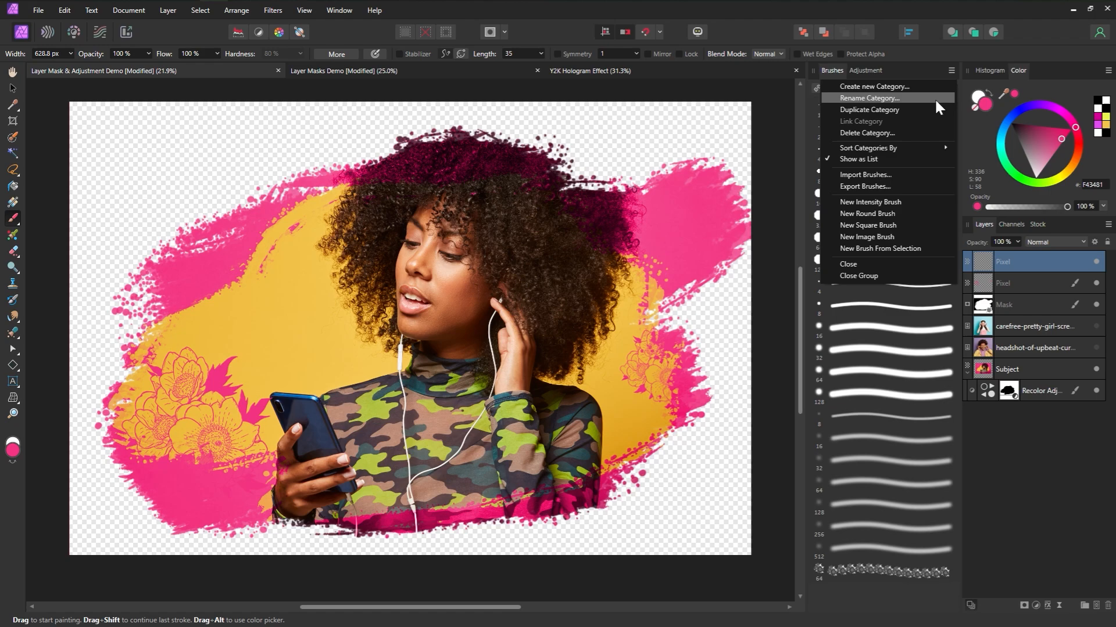
click(897, 240)
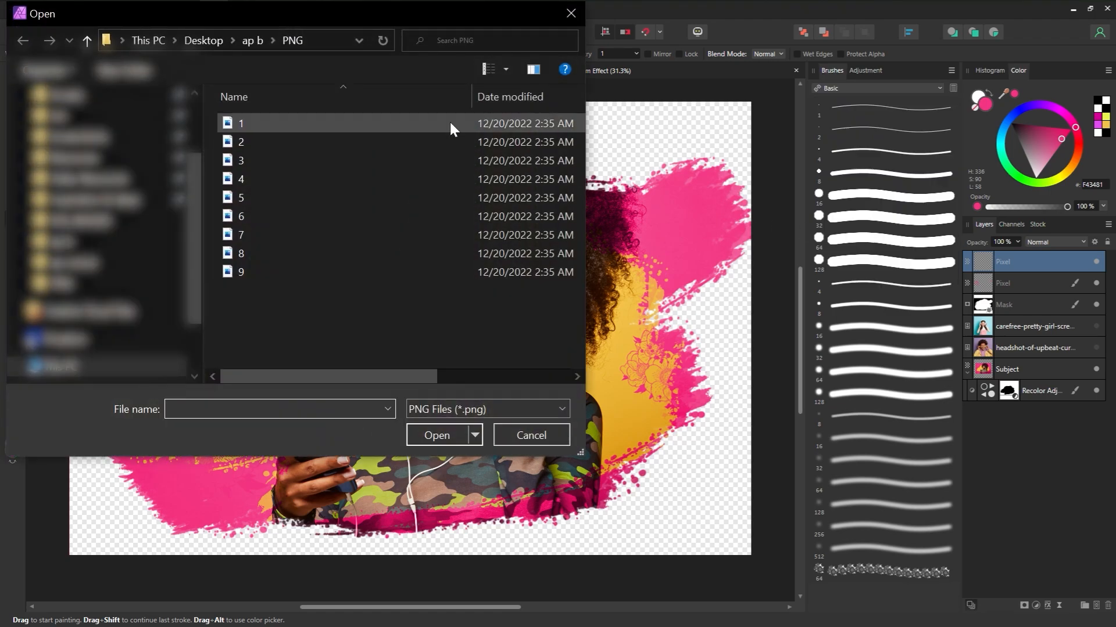
click(251, 41)
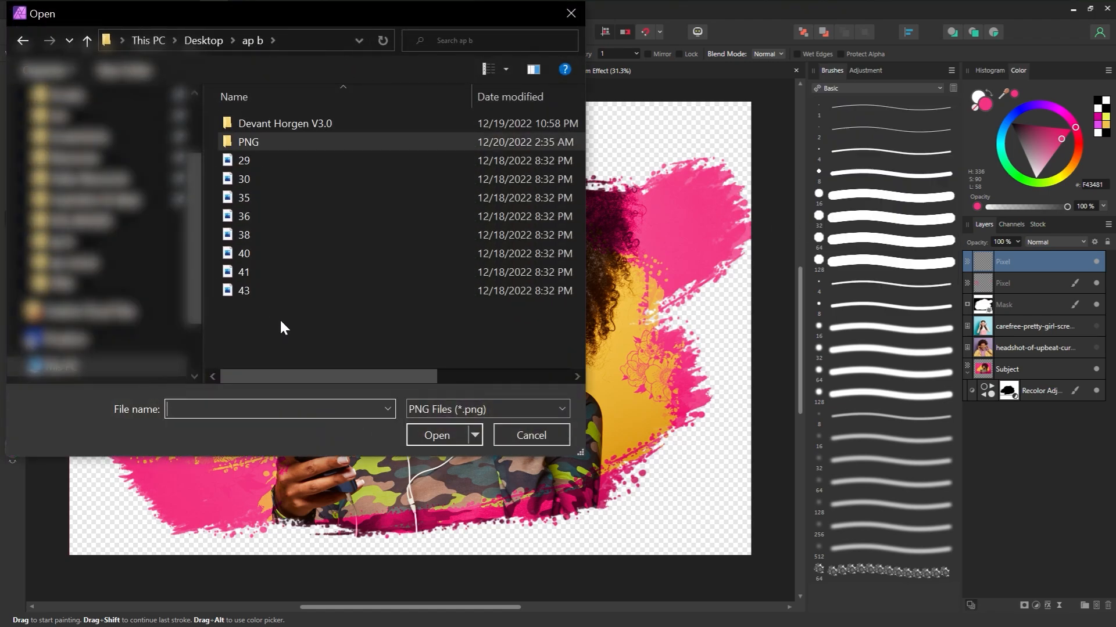
drag(280, 319, 264, 158)
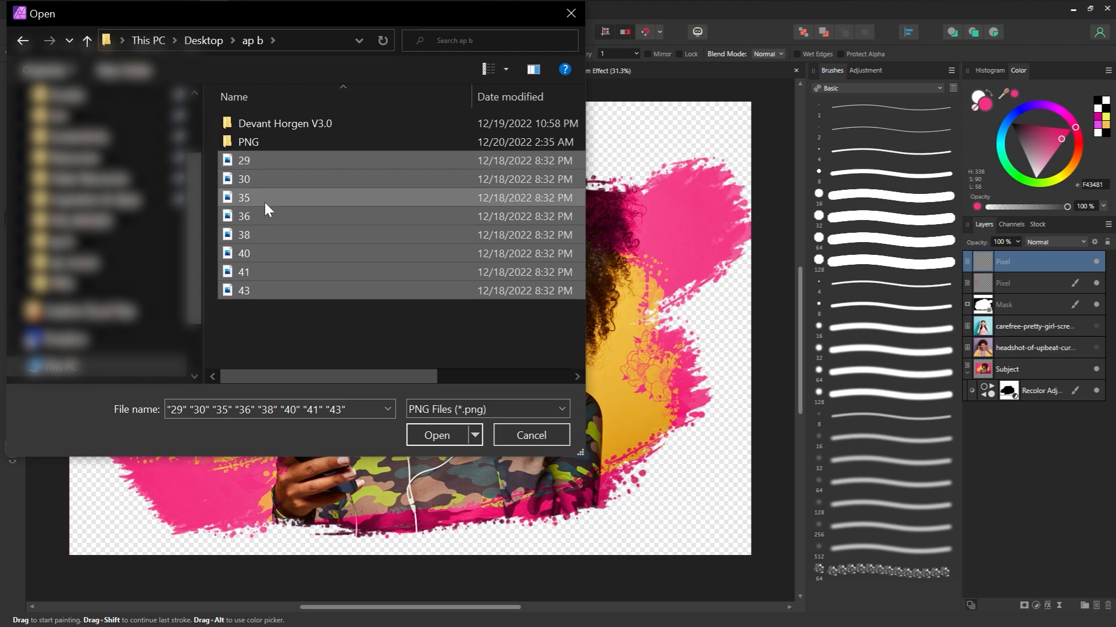
click(436, 436)
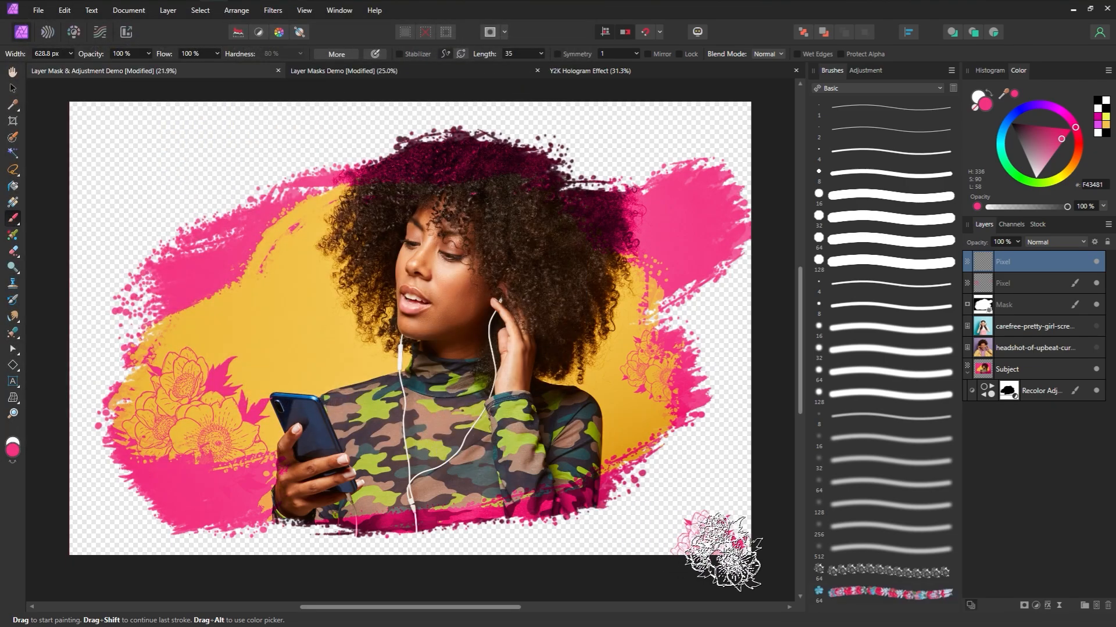
Step: Try a stroke with the new colored floral brush, enlarged to about 342 px, over the yellow area beside the portrait, and undo it
double_click(876, 588)
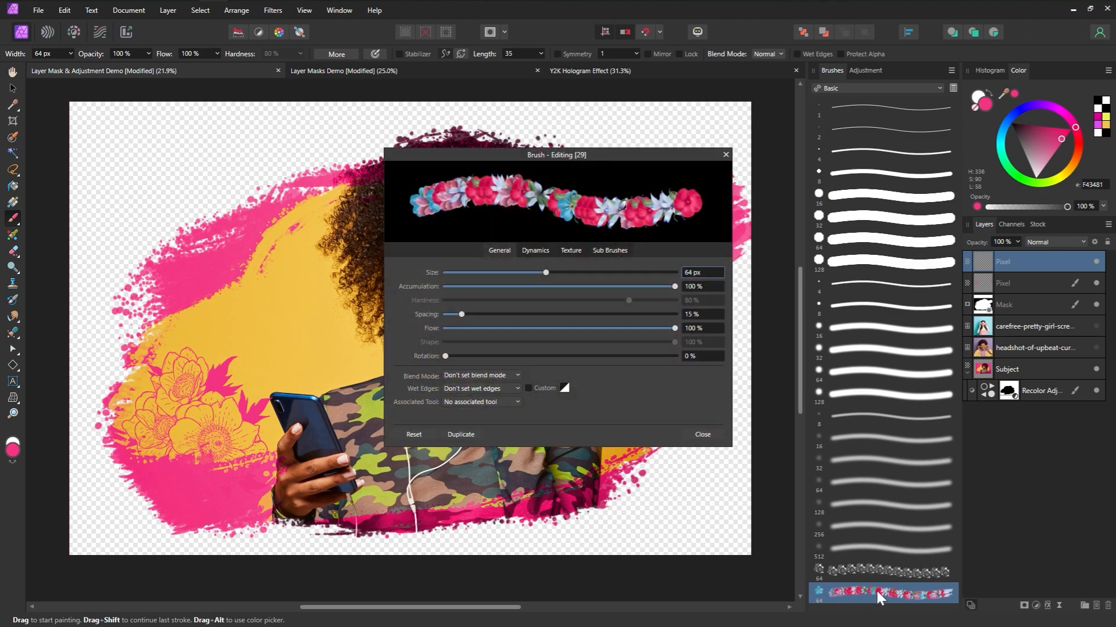
click(253, 301)
key(bracketright)
key(bracketright)
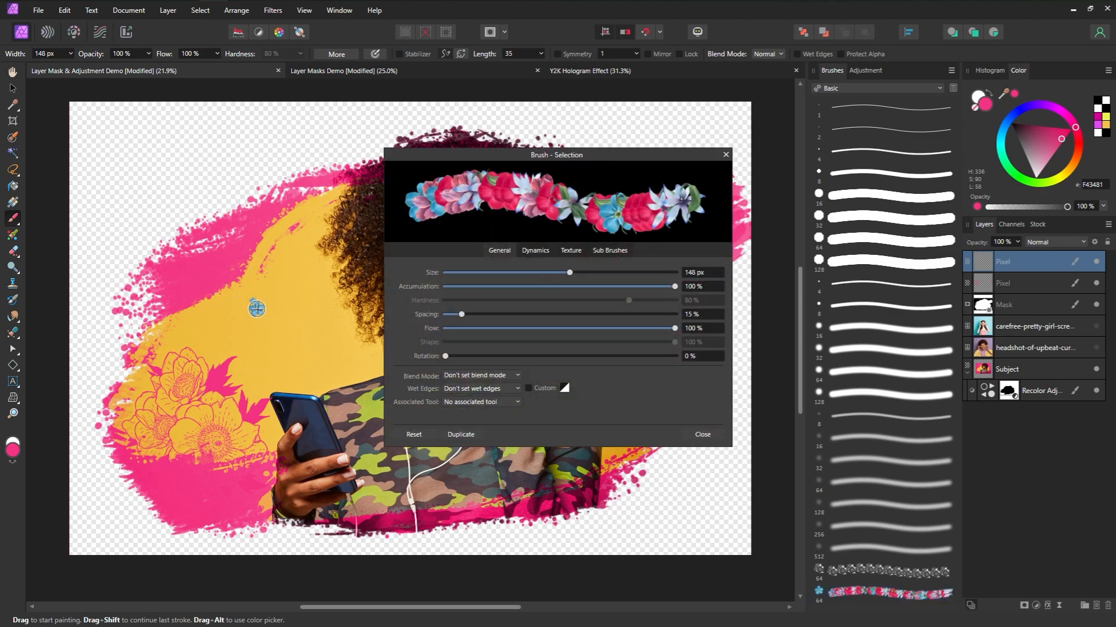
key(bracketright)
key(bracketright)
key(bracketright)
key(bracketright)
key(bracketright)
key(bracketright)
mouse_move(253, 255)
mouse_down()
mouse_move(235, 287)
mouse_move(317, 440)
mouse_up()
key(ctrl+z)
Step: Reorder the floral brush's texture nozzles, moving the green leaf to the first position and shifting two other flowers earlier
click(570, 251)
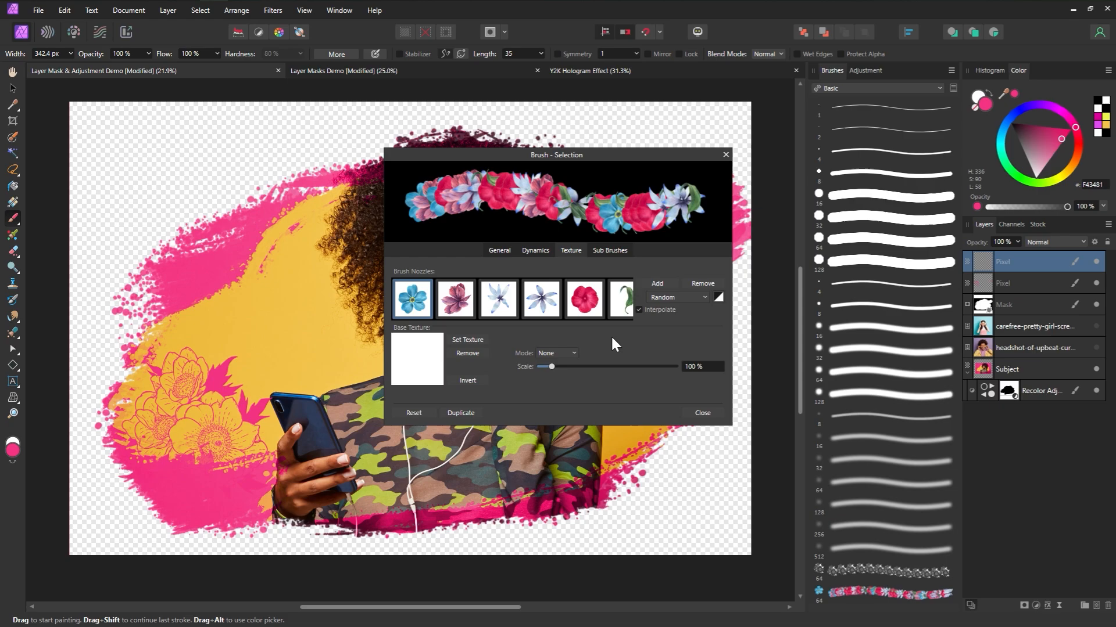
drag(620, 303, 397, 302)
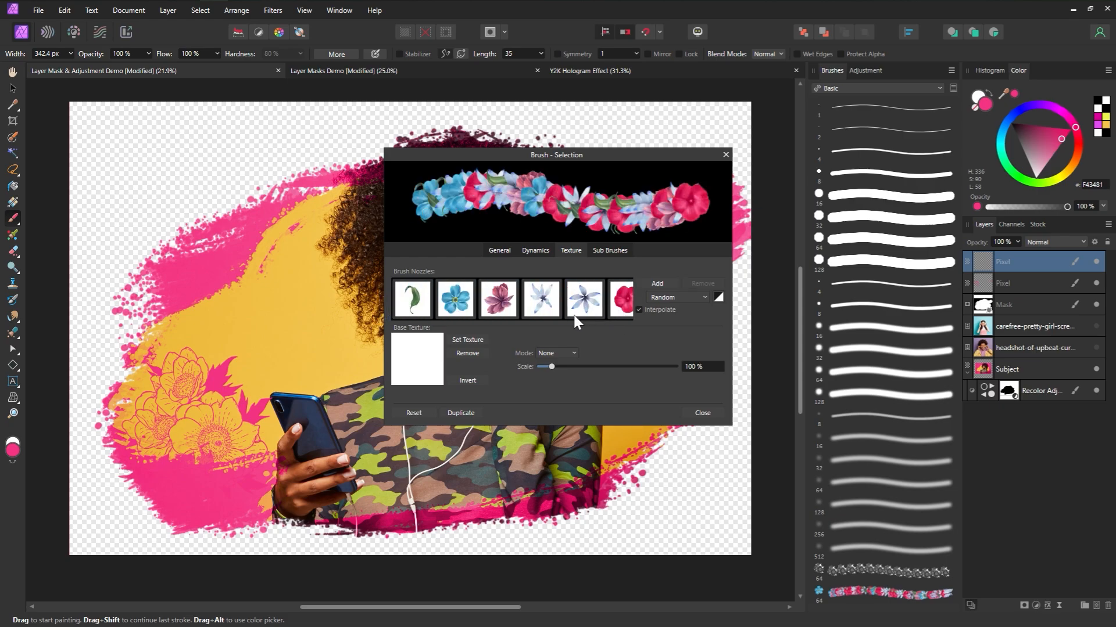
drag(622, 302, 476, 304)
drag(627, 308, 540, 305)
Step: Increase the floral brush's size jitter and spacing so its flowers vary in size and spread apart
click(535, 250)
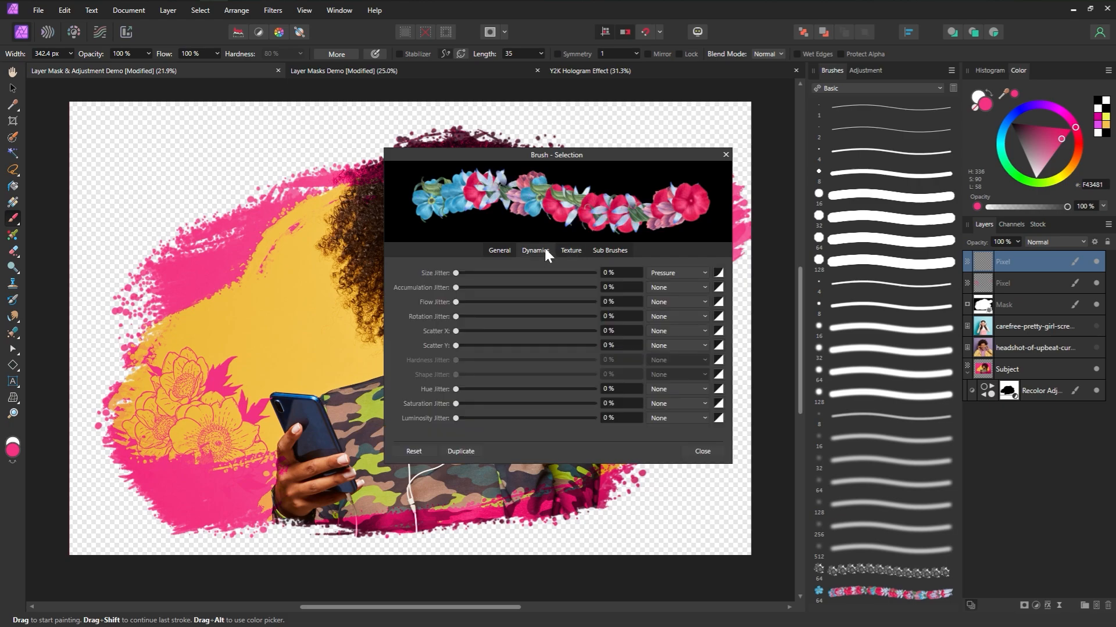
drag(456, 273, 497, 273)
click(502, 251)
drag(473, 315, 557, 316)
Step: Try a floral brush stroke diagonally across the whole portrait, undo it and close the brush editor
mouse_move(169, 192)
mouse_down()
mouse_move(279, 302)
mouse_move(463, 562)
mouse_move(734, 459)
mouse_up()
key(ctrl+z)
click(725, 155)
Step: Create a new intensity brush from all the images in the PNG folder
click(951, 70)
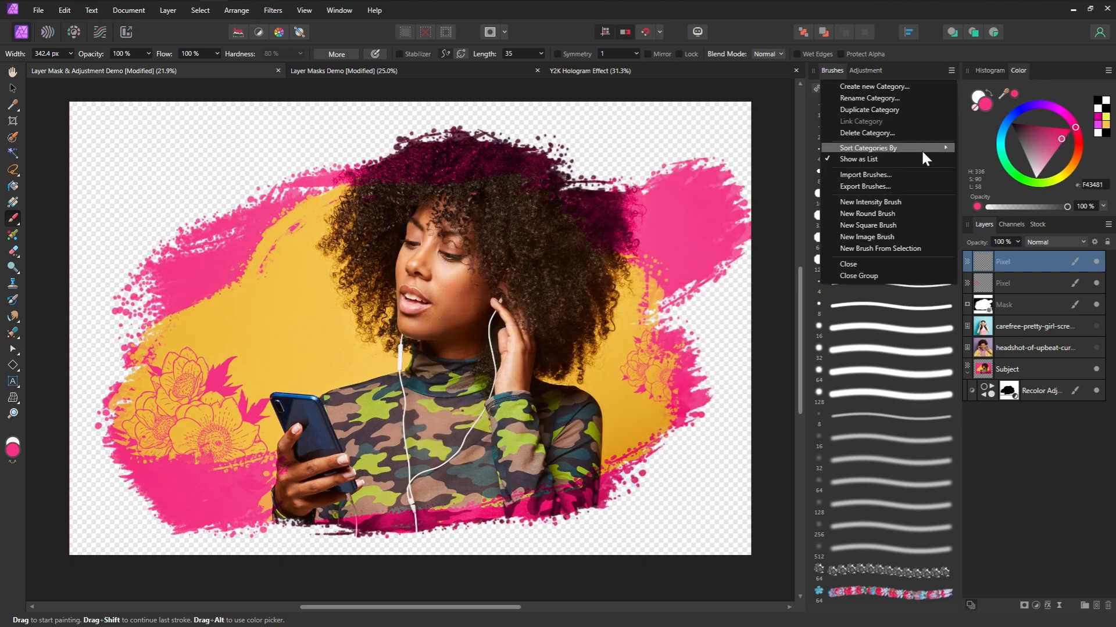
click(910, 204)
double_click(266, 148)
key(ctrl+a)
key(Return)
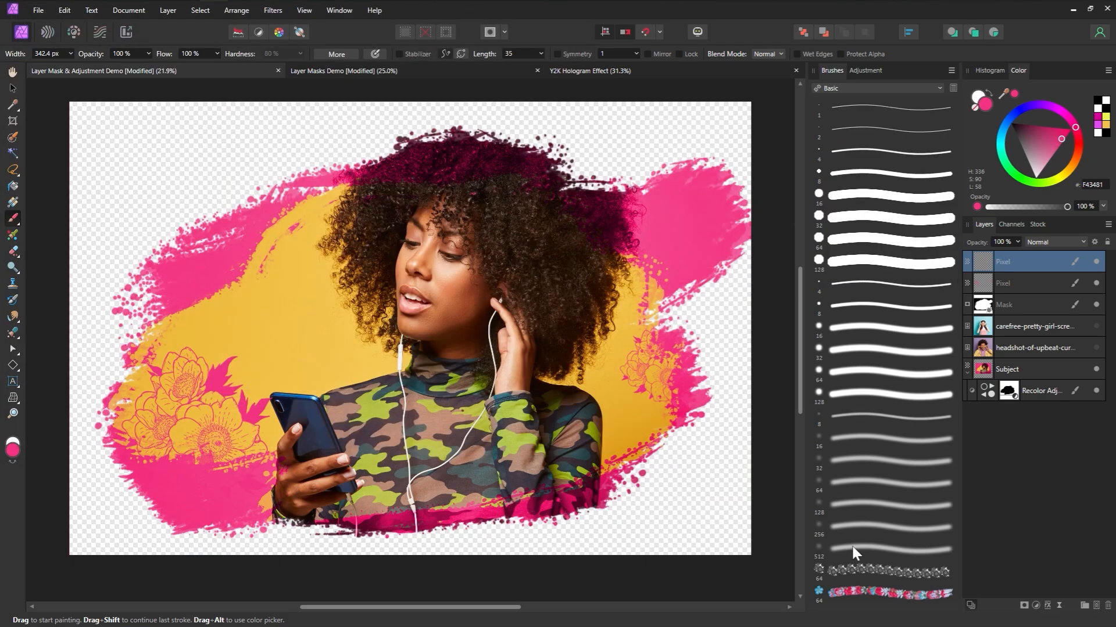
Step: Set the new flower-outline brush to 108 % spacing and 50 % rotation, and add size jitter plus slight X and Y scatter
double_click(872, 601)
drag(461, 314, 586, 317)
click(535, 250)
drag(456, 273, 502, 275)
drag(456, 331, 465, 331)
drag(455, 346, 468, 346)
click(500, 251)
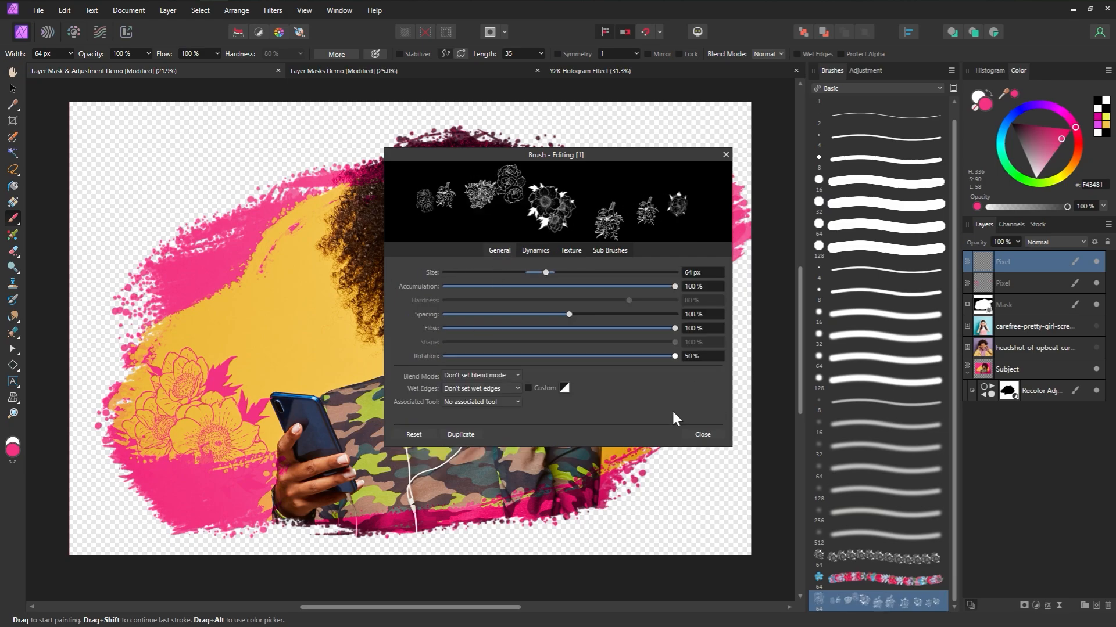
click(726, 156)
Step: Enlarge the flower-outline brush to about 599 px and paint pink flowers on both sides of the hair and across the lower shirt
key(bracketright)
key(bracketright)
key(bracketright)
key(bracketright)
key(bracketright)
key(bracketright)
key(bracketright)
key(bracketright)
key(bracketright)
key(bracketright)
key(bracketright)
key(bracketright)
key(bracketright)
key(bracketright)
key(bracketright)
key(bracketright)
drag(226, 287, 239, 281)
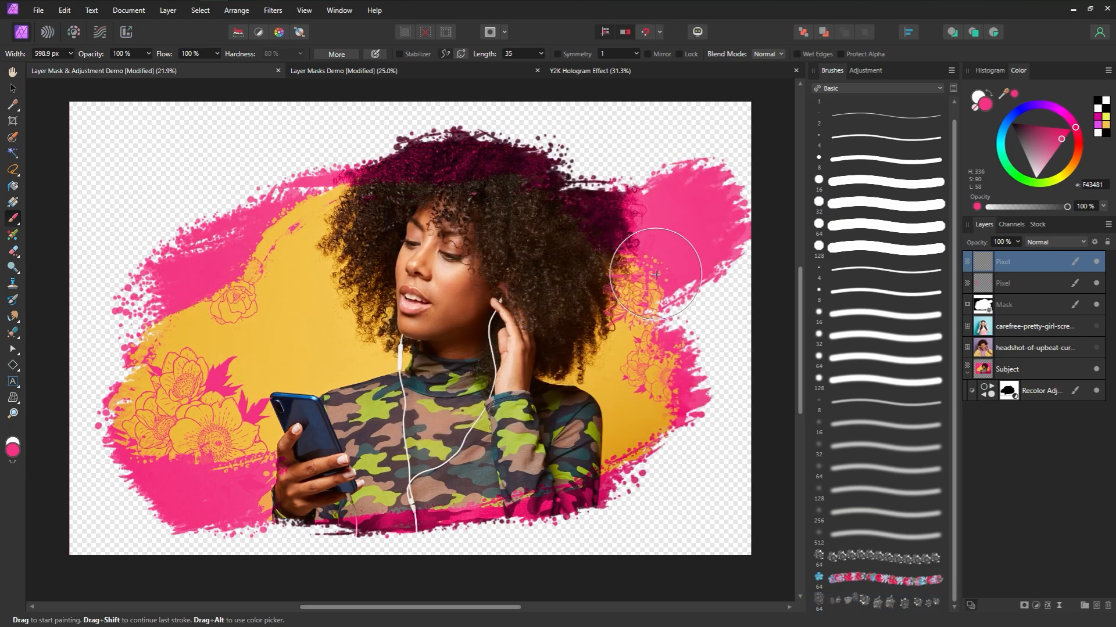
drag(655, 271, 661, 430)
mouse_move(575, 459)
mouse_down()
mouse_move(272, 498)
mouse_move(35, 466)
mouse_up()
Step: Sample the yellow background color and stamp yellow flower outlines over the pink areas around the portrait
alt+click(615, 351)
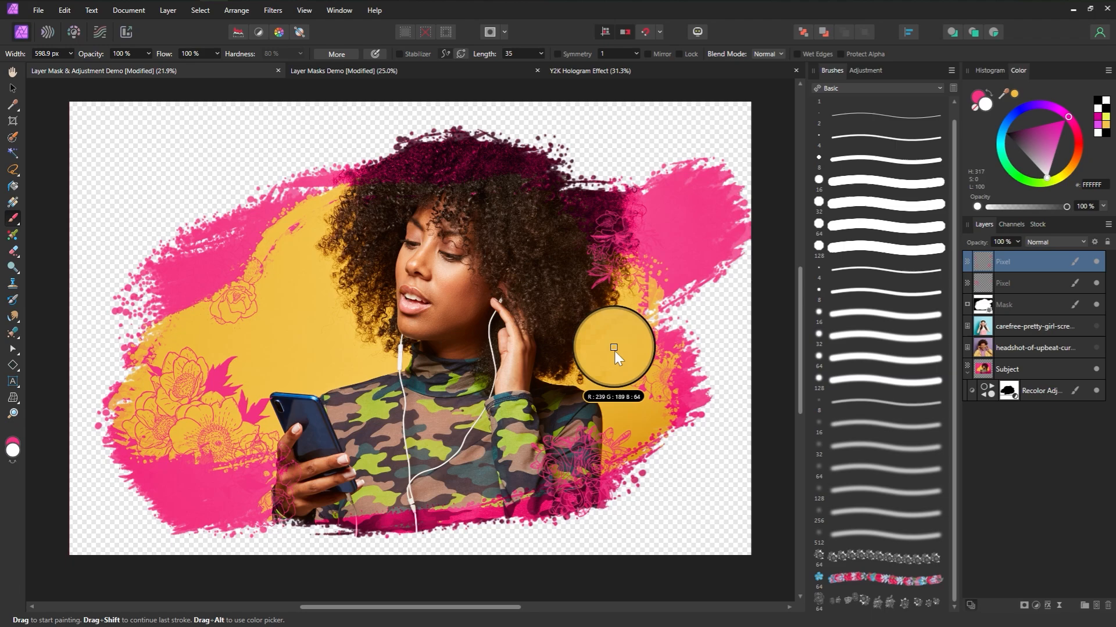
click(677, 256)
click(287, 212)
click(175, 290)
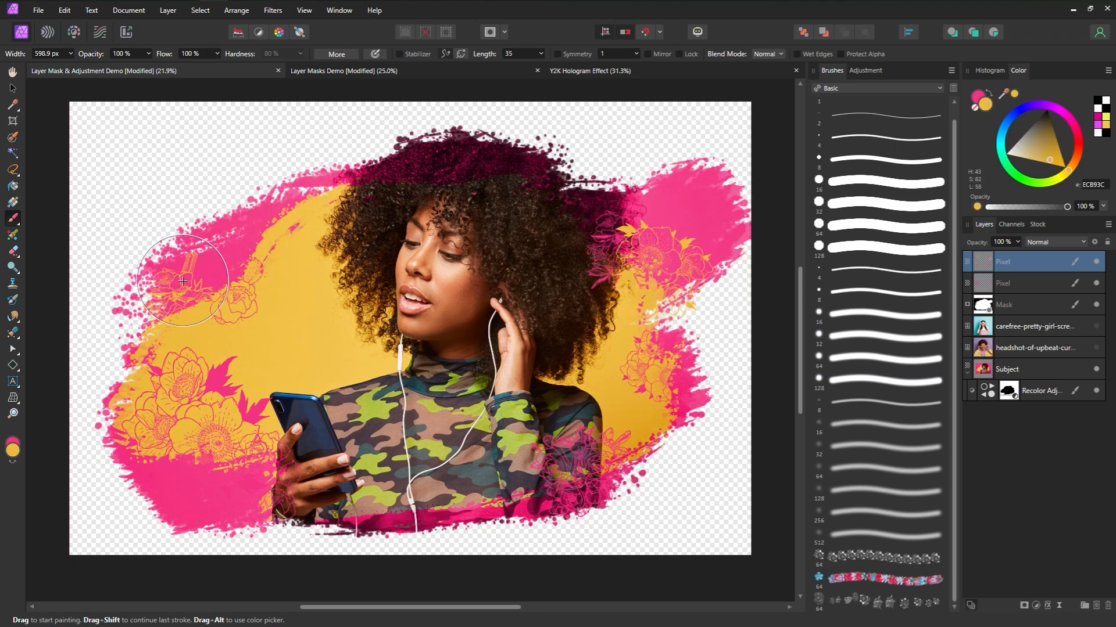
click(237, 494)
Step: Add a new pixel layer and load a large brush from the Brushes category, reduced to about 1260 px
click(1096, 605)
click(889, 88)
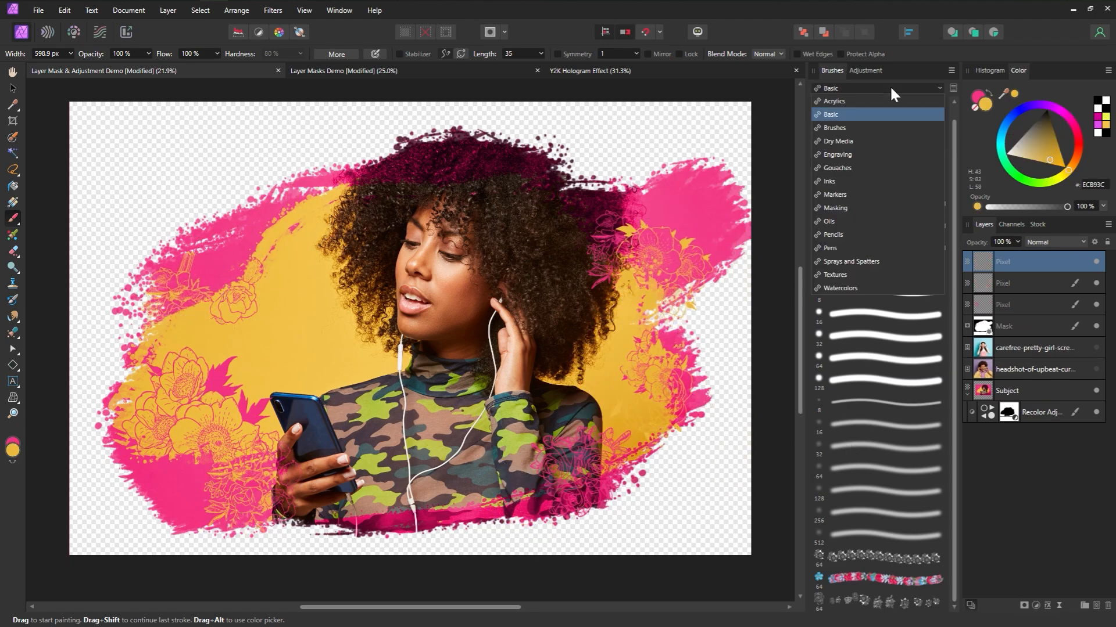
click(860, 127)
click(867, 383)
key(bracketleft)
key(bracketleft)
key(bracketleft)
key(bracketleft)
key(bracketleft)
click(875, 535)
key(bracketleft)
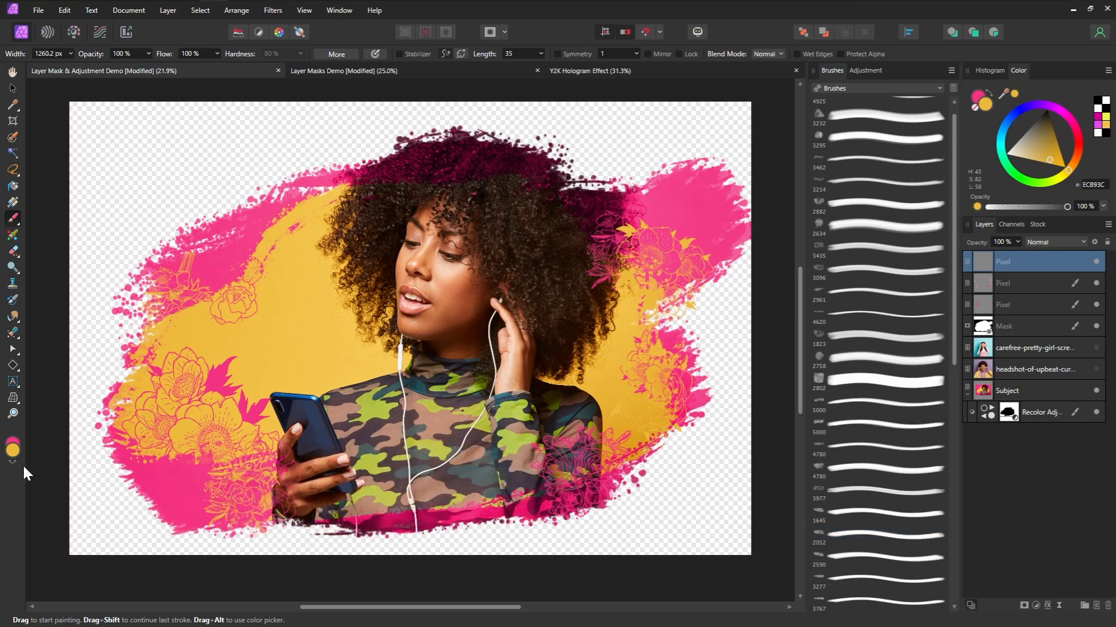
Step: Swap the painting color to pink and stamp watercolor washes along the artwork's lower edge and upper-left edge
click(12, 462)
click(321, 506)
click(924, 292)
key(bracketleft)
key(bracketleft)
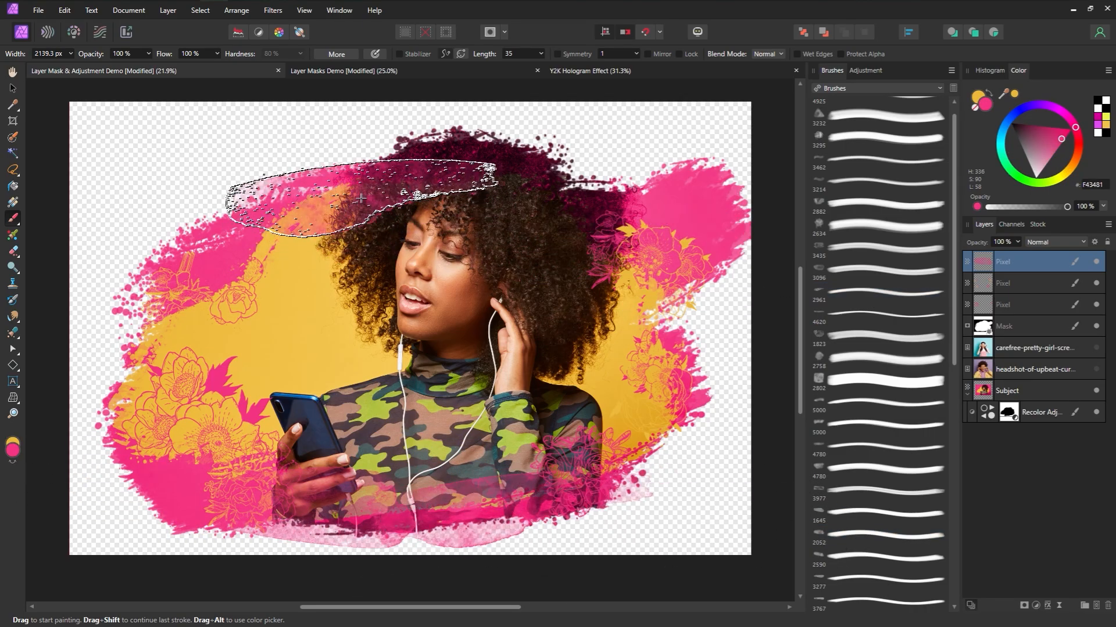
click(307, 189)
Step: Choose another wash brush, swap the painting color to yellow and stamp a reduced wash over the artwork's left side
click(883, 315)
key(bracketleft)
key(bracketleft)
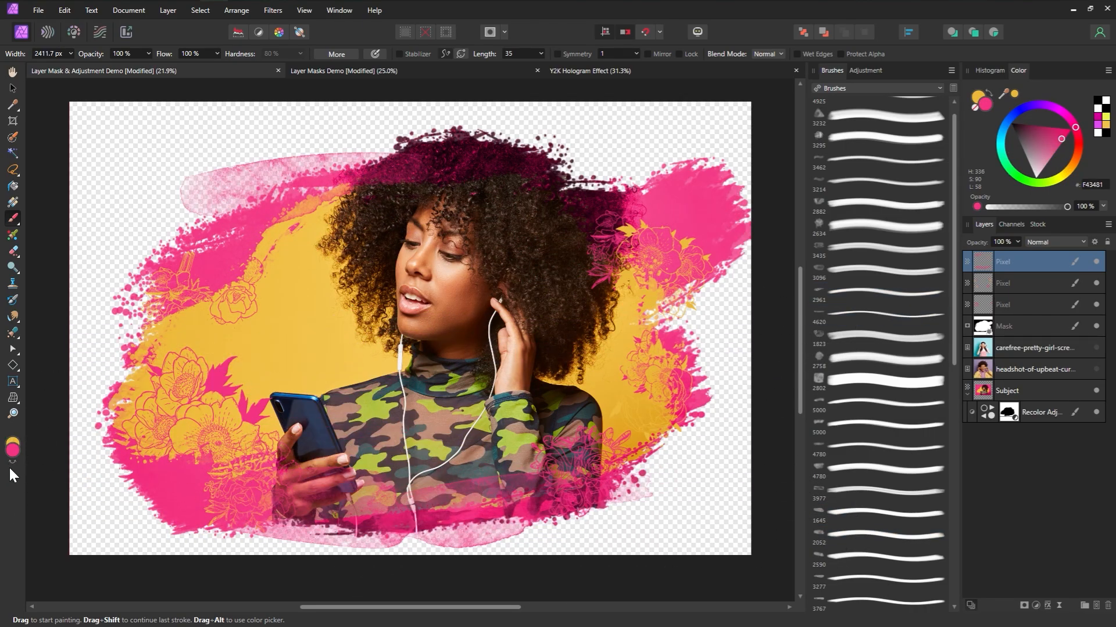
click(12, 462)
key(bracketleft)
key(bracketleft)
key(bracketleft)
click(221, 339)
Step: Load the first brush in the Brushes category, shrink it to about 1777 px and stamp a yellow wash on the artwork's right side
scroll(868, 253, up, 1)
click(872, 108)
key(bracketleft)
key(bracketleft)
key(bracketleft)
key(bracketleft)
key(bracketleft)
key(bracketleft)
click(616, 362)
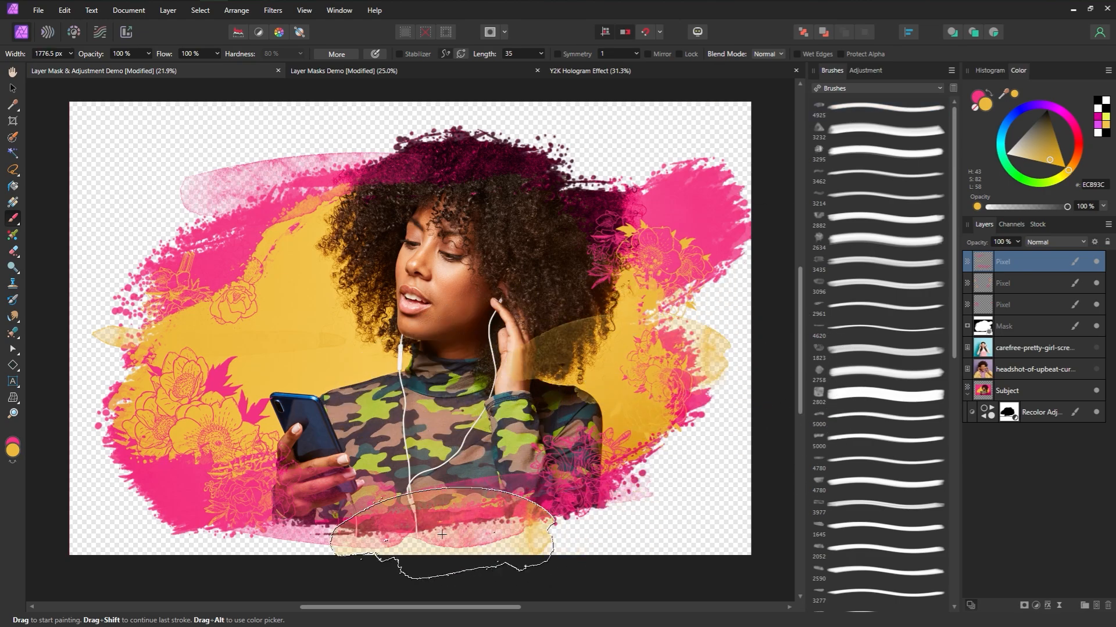
Step: Swap back to pink and stamp a wash about 1476 px wide at the artwork's upper right, undoing the stamp on the left
click(12, 463)
key(bracketleft)
click(190, 258)
key(ctrl+z)
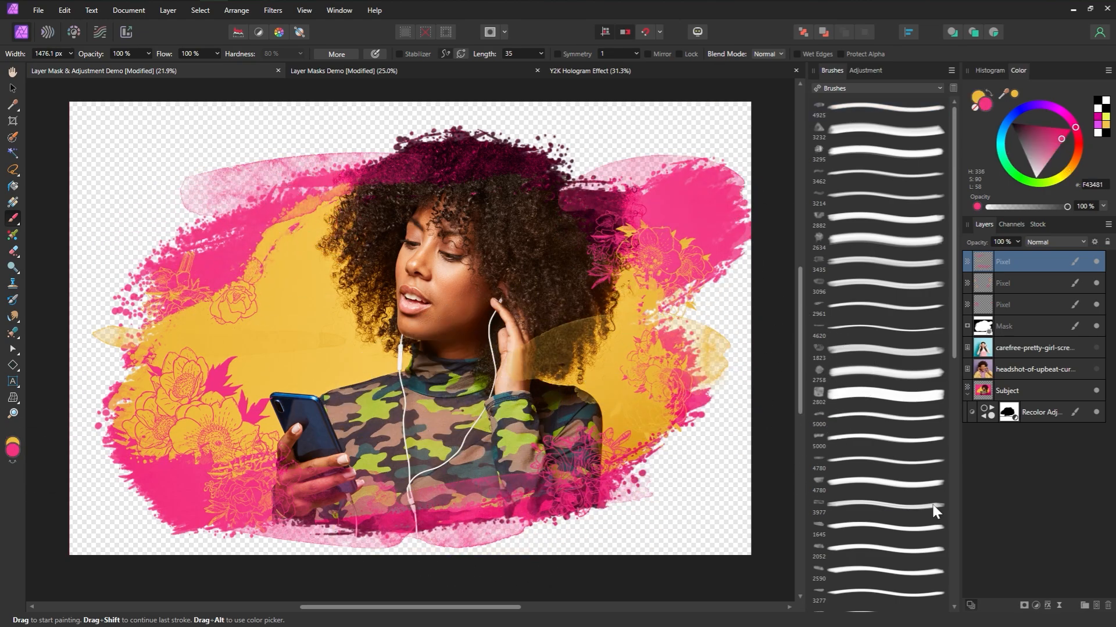
Step: Toggle the visibility of the painted pixel layers to compare the artwork with and without them
click(1095, 283)
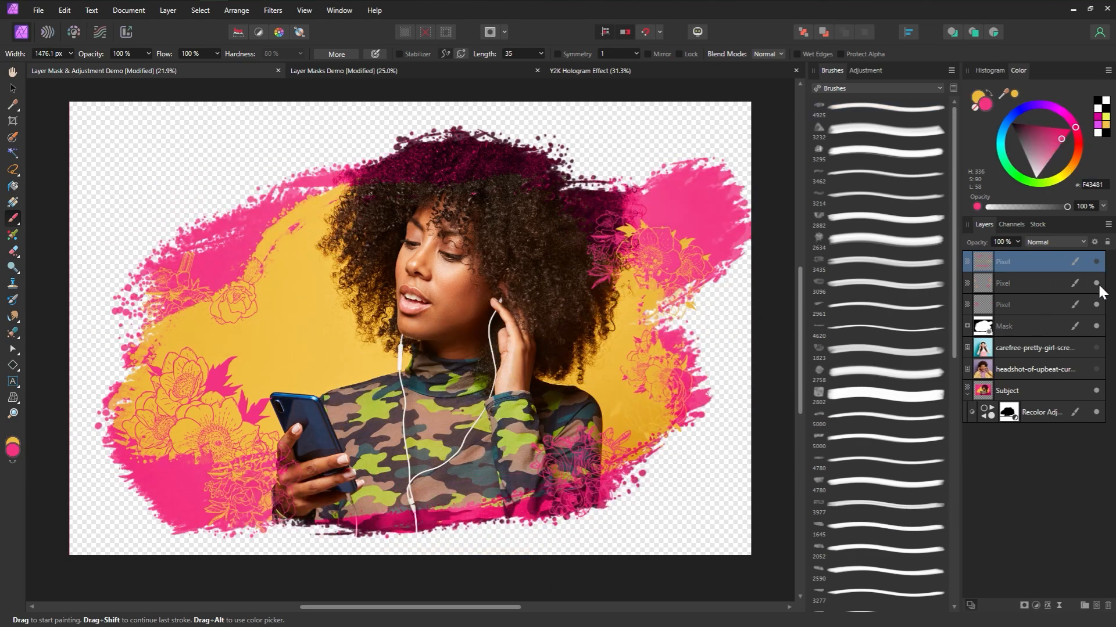
click(1095, 304)
click(1095, 305)
click(1096, 283)
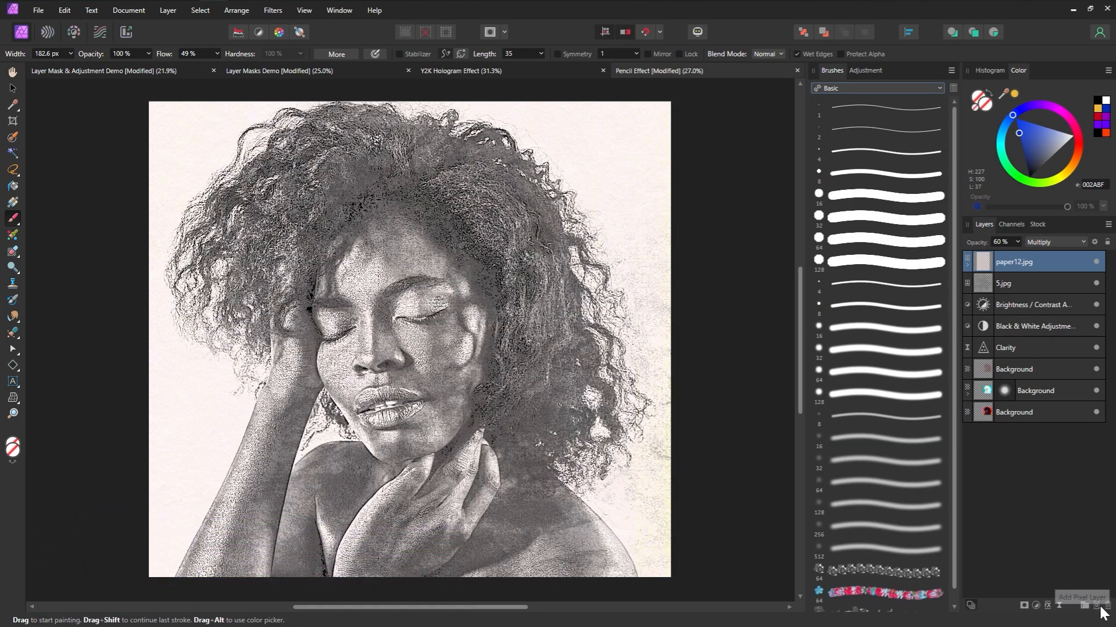
Step: Add a new pixel layer above paper12.jpg in the Pencil Effect document and set its blend mode to Multiply
click(1101, 607)
click(1056, 243)
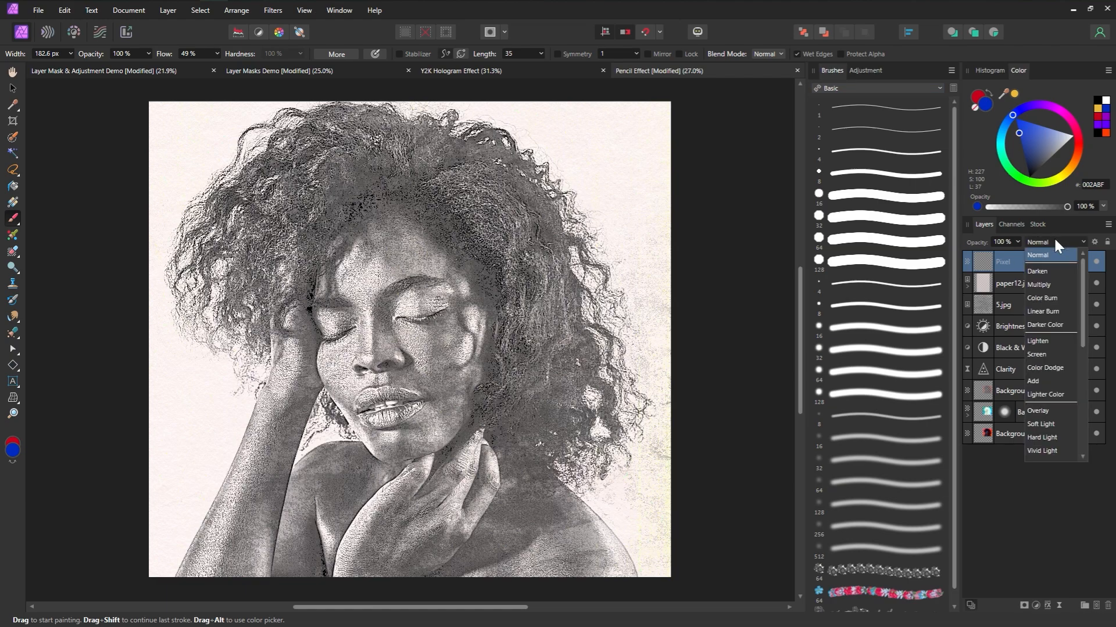
click(1040, 285)
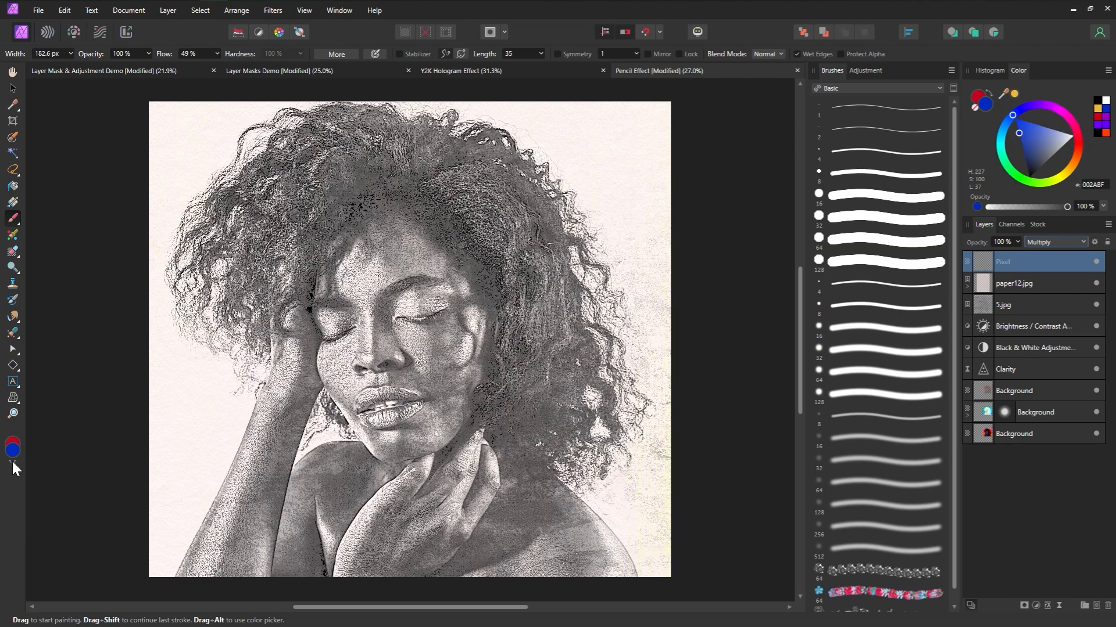
Step: Try blue dabs on the pencil portrait with the current brush and with a 3295 px brush from the Brushes category
click(236, 460)
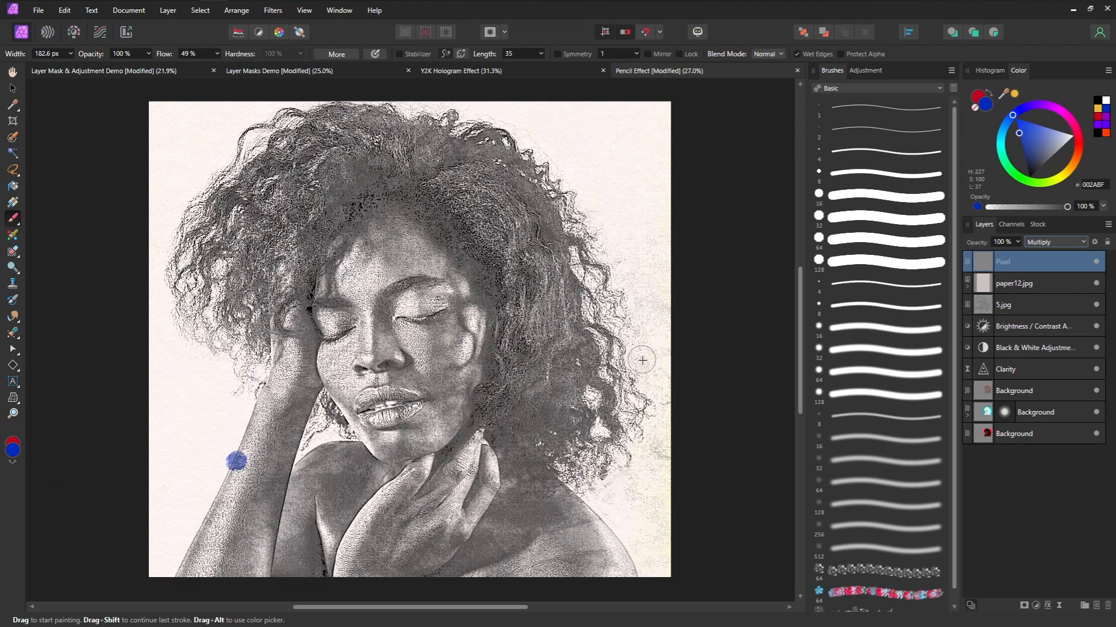
click(853, 88)
click(847, 127)
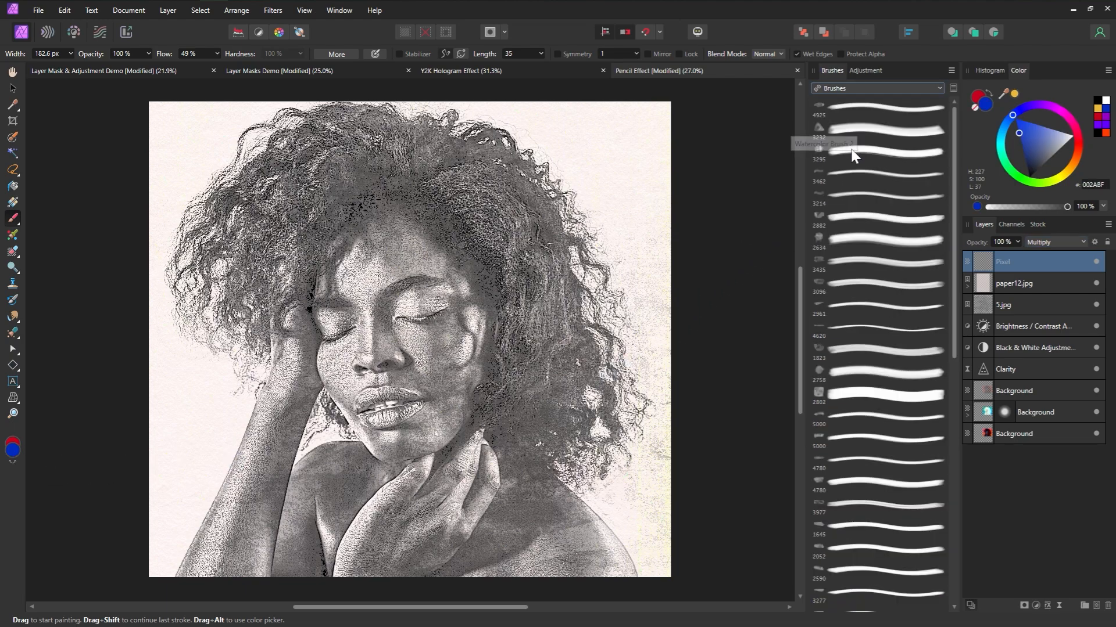
click(849, 150)
click(367, 347)
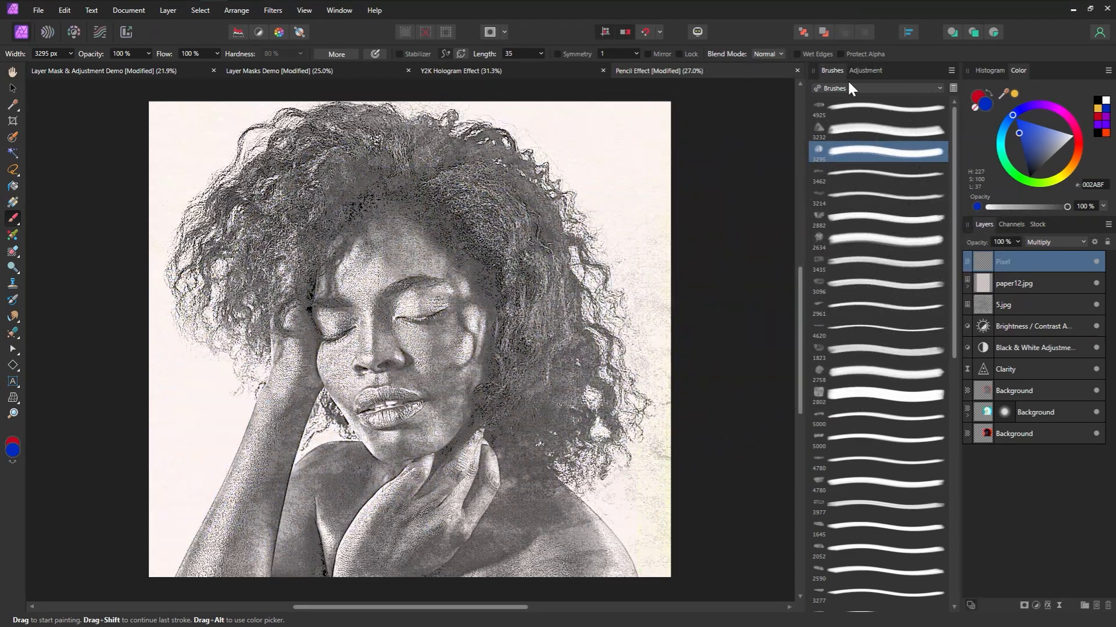
Step: Load the first brush of the Watercolors category at 128 px for painting on the Multiply layer
click(848, 86)
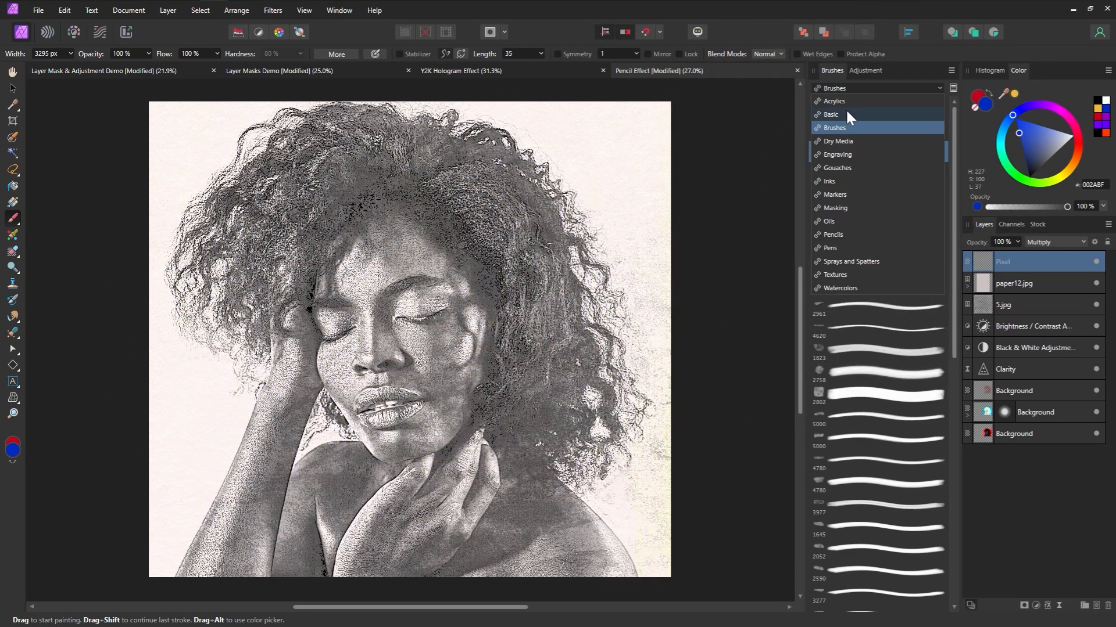
click(841, 286)
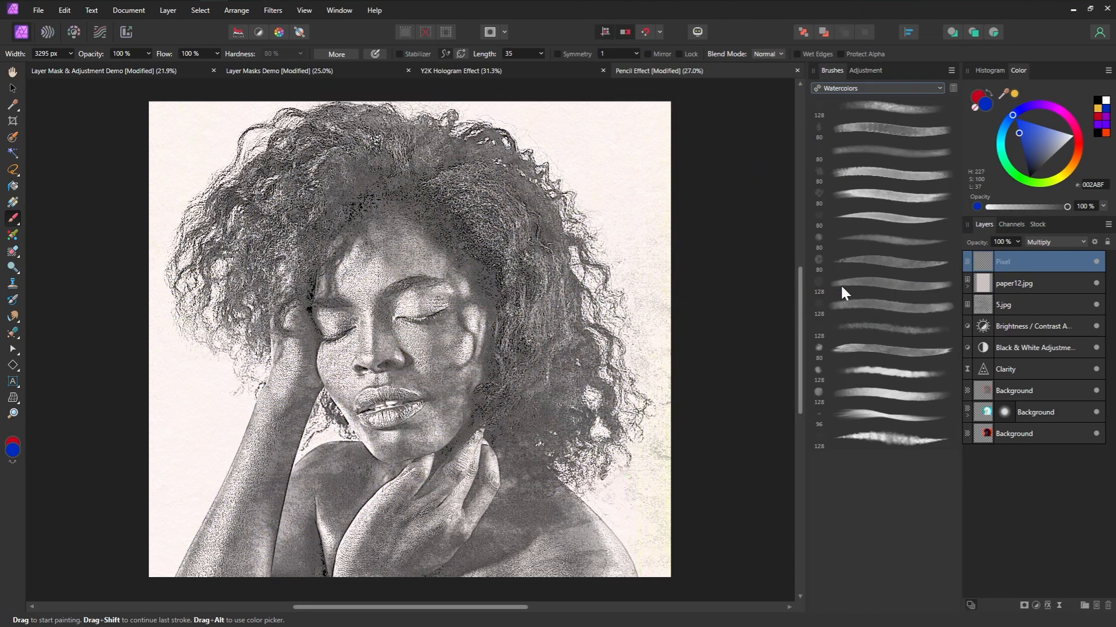
click(890, 106)
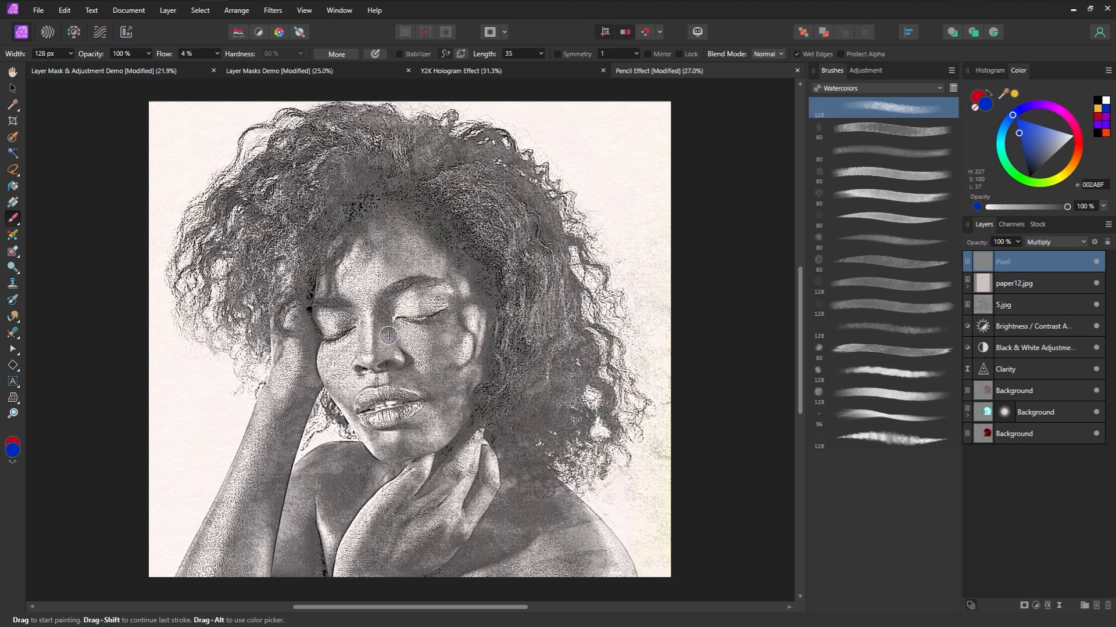
Step: Enlarge the watercolor brush and wash the left arm in blue and the shoulders and chest in red
key(bracketright)
key(bracketright)
key(bracketright)
key(bracketright)
key(bracketright)
mouse_move(459, 505)
mouse_down()
mouse_move(378, 552)
mouse_move(290, 372)
mouse_up()
click(977, 96)
drag(311, 459, 581, 488)
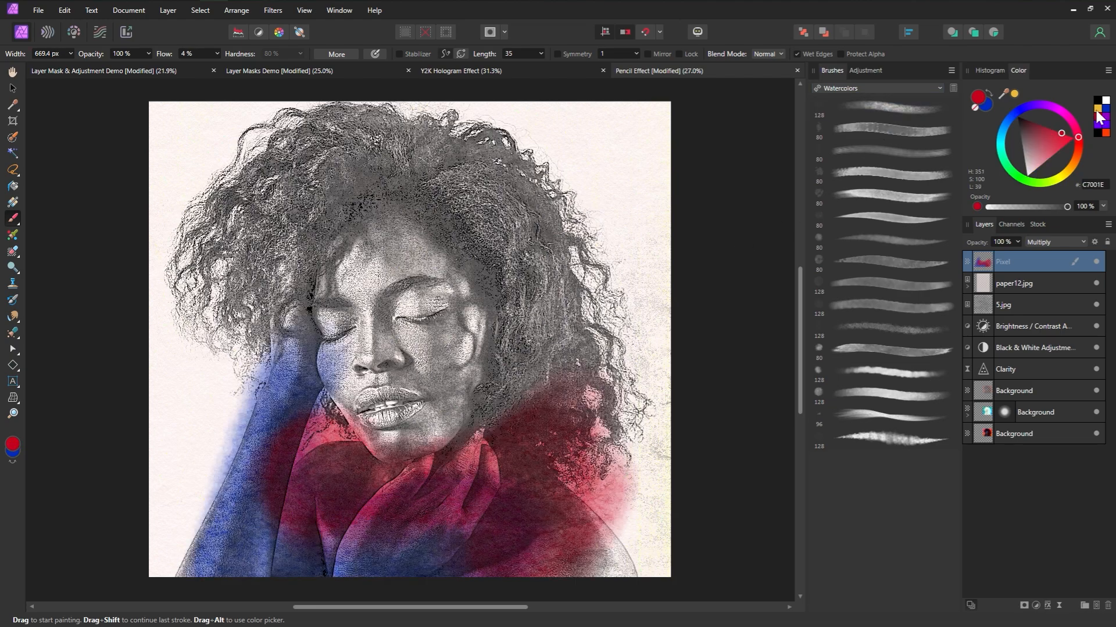
Step: Wash yellow over the neck, right hair and upper-right background, and blue over the left hair and background
click(1097, 108)
drag(407, 439, 564, 296)
click(986, 105)
key(bracketright)
key(bracketright)
key(bracketright)
key(bracketright)
key(bracketright)
drag(273, 372, 250, 192)
click(977, 97)
drag(569, 325, 627, 145)
Step: Paint over the neck with the second Watercolors brush and erase the blue wash from the lower-left background and arm
click(890, 129)
drag(395, 488, 342, 512)
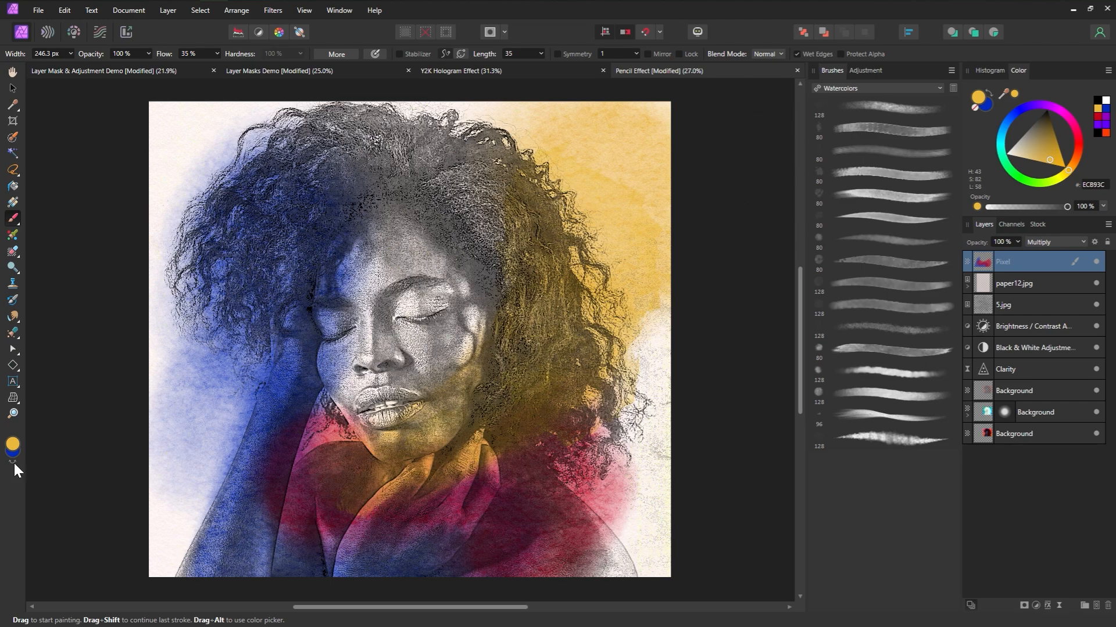
click(13, 463)
mouse_move(290, 325)
mouse_down()
mouse_move(204, 558)
mouse_move(163, 398)
mouse_move(105, 593)
mouse_move(204, 360)
mouse_up()
click(13, 251)
click(13, 218)
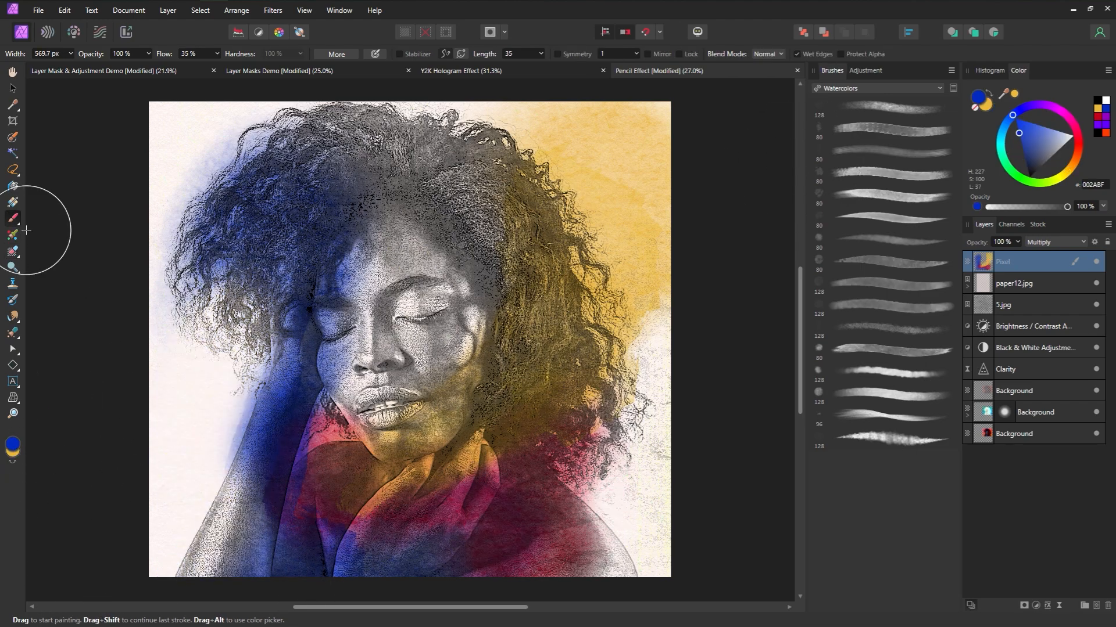
Step: Paint blue with a smaller brush from the left side of the hair down along the arm
key(bracketleft)
key(bracketleft)
mouse_move(256, 204)
mouse_down()
mouse_move(270, 262)
mouse_move(232, 523)
mouse_up()
Step: Enlarge the brush and wash yellow across the top of the hair
key(bracketright)
key(bracketright)
key(bracketright)
key(bracketright)
key(bracketright)
click(13, 463)
mouse_move(470, 203)
mouse_down()
mouse_move(546, 157)
mouse_move(302, 180)
mouse_up()
Step: Pick the red swatch and paint over the face, forehead and hand
click(1106, 116)
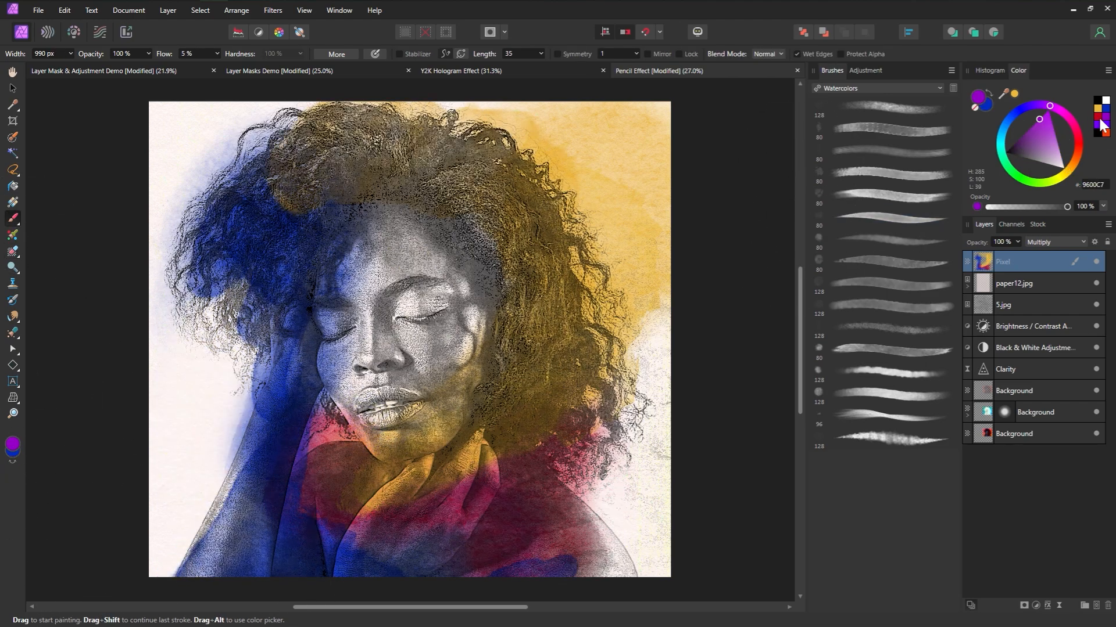
click(1098, 116)
mouse_move(372, 256)
mouse_down()
mouse_move(440, 350)
mouse_move(302, 384)
mouse_up()
drag(337, 250, 459, 233)
drag(407, 325, 331, 476)
Step: Swap to blue and paint the lower-right shoulder and the chest
key(x)
drag(587, 494, 639, 552)
drag(488, 523, 383, 546)
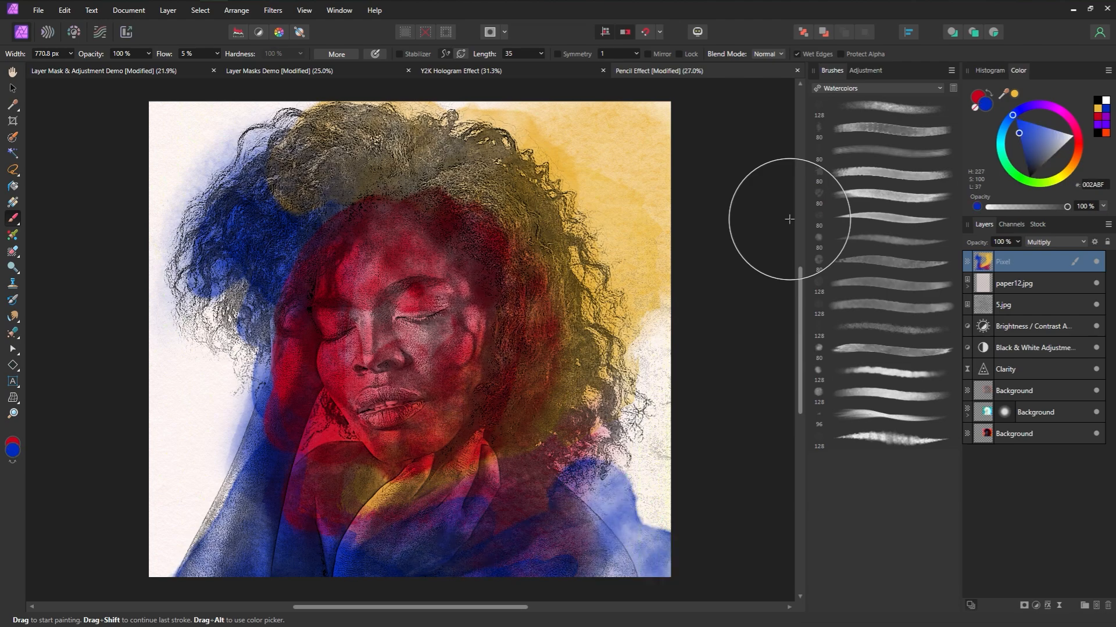
Step: Load the last Watercolors brush, enlarge it and paint blue across the lower edge of the body
click(890, 438)
drag(541, 506, 517, 534)
key(ctrl+z)
key(bracketright)
key(bracketright)
key(bracketright)
mouse_move(466, 598)
mouse_down()
mouse_move(334, 507)
mouse_move(349, 531)
mouse_move(560, 573)
mouse_up()
Step: Layer red over the crown of the hair and chest and blue over the lower-right hair with a textured Watercolors brush
click(890, 351)
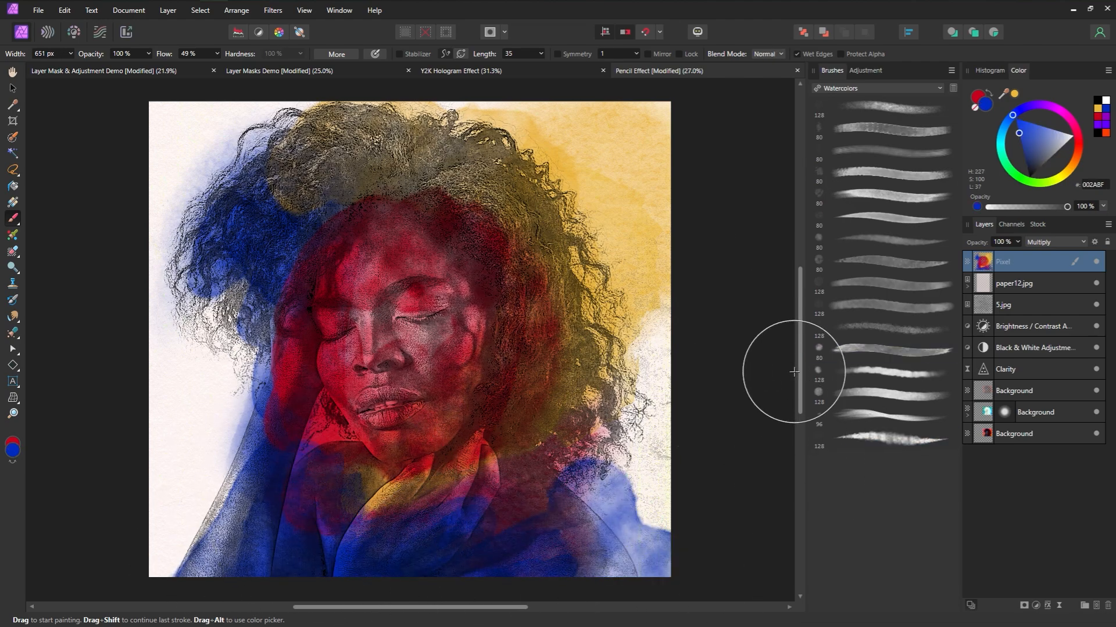
drag(255, 494, 215, 558)
key(x)
drag(308, 233, 511, 232)
drag(442, 465, 364, 600)
drag(285, 197, 482, 168)
key(x)
mouse_move(349, 151)
mouse_down()
mouse_move(587, 331)
mouse_move(534, 425)
mouse_up()
key(ctrl+z)
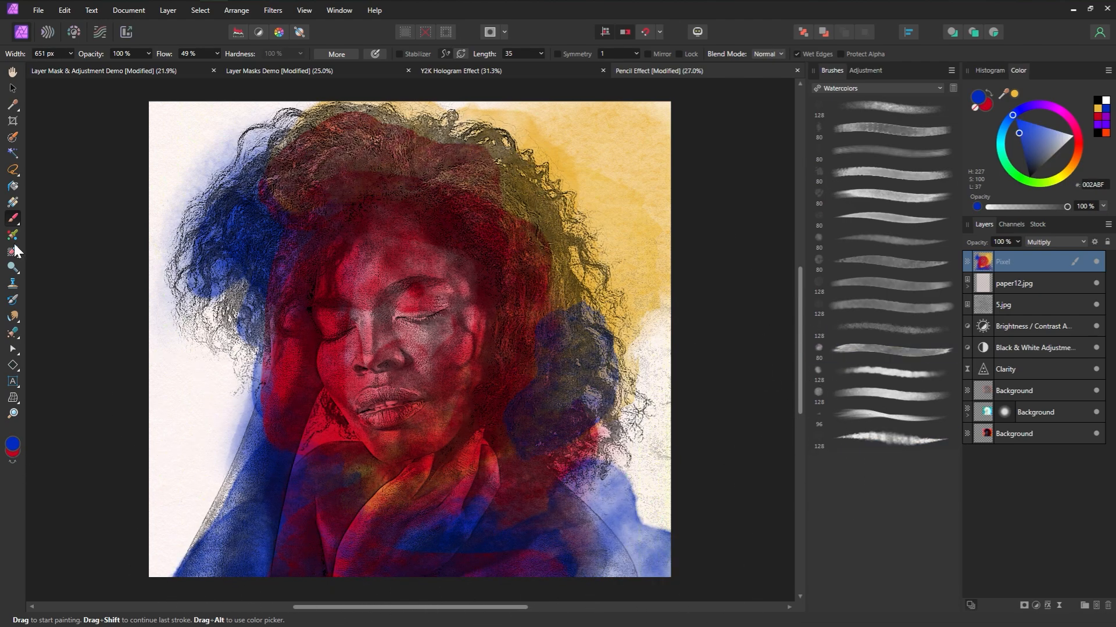
Step: Erase the color from the face with an eraser about 2490 px wide
click(13, 251)
drag(395, 344, 371, 337)
key(ctrl+z)
key(bracketright)
key(bracketright)
drag(415, 308, 427, 348)
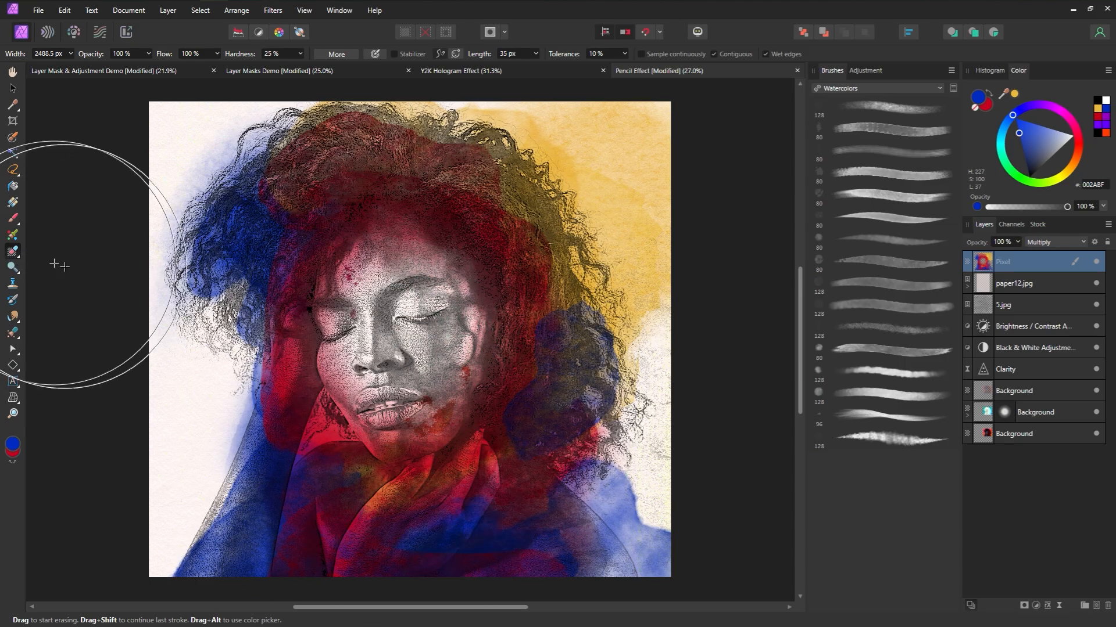
Step: Try erasing with the 3096 px brush from the Brushes category on a new pixel layer, and undo the changes
key(bracketleft)
key(bracketleft)
key(bracketleft)
key(bracketleft)
key(bracketleft)
click(1096, 605)
click(1056, 243)
click(1041, 285)
click(883, 89)
click(886, 283)
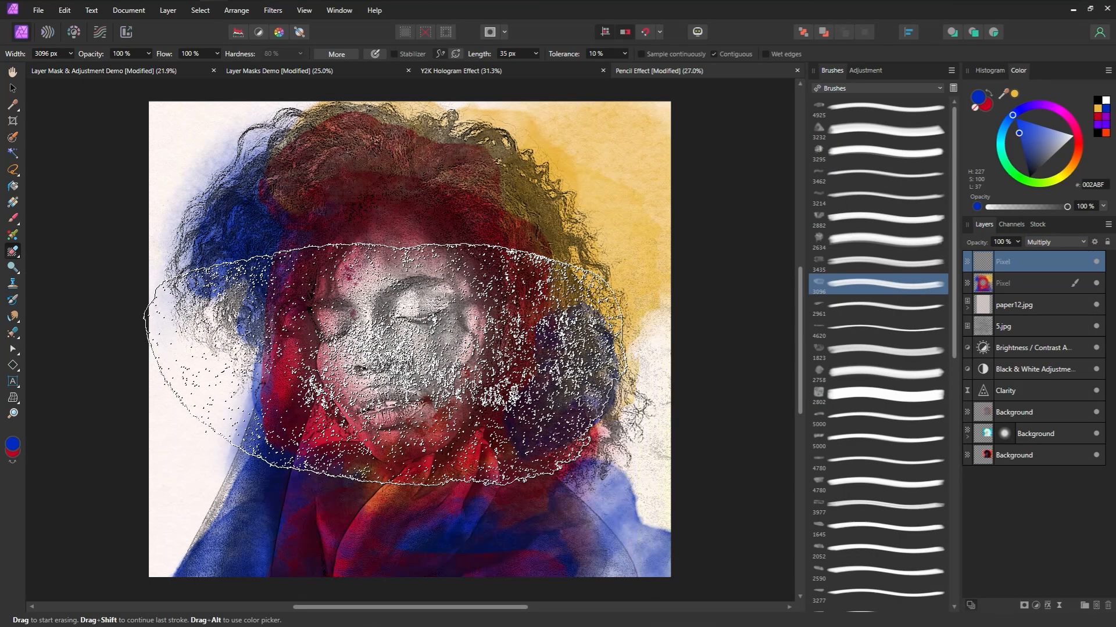
key(ctrl+z)
key(ctrl+z)
click(13, 219)
key(ctrl+z)
Step: Enlarge the paint brush and wash blue across the lower body and a light red over the face
key(bracketright)
key(bracketright)
key(bracketright)
key(bracketright)
key(bracketright)
drag(203, 546, 622, 540)
key(x)
drag(349, 302, 399, 351)
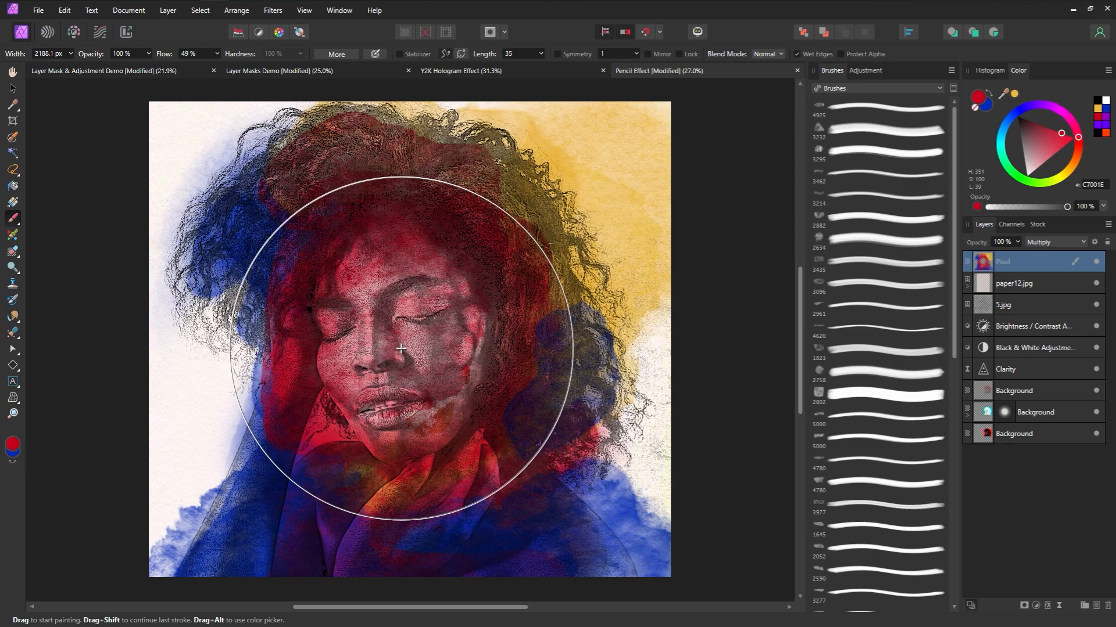
Step: Pick the yellow swatch and glaze the right side of the face down to the chest
click(1098, 109)
drag(454, 273, 441, 294)
drag(494, 244, 399, 504)
Step: Stamp yellow dabs on the bottom edge and the top of the hair with the 3214 px brush
click(886, 196)
key(bracketleft)
key(bracketleft)
key(bracketleft)
key(bracketleft)
key(bracketright)
click(543, 587)
click(367, 139)
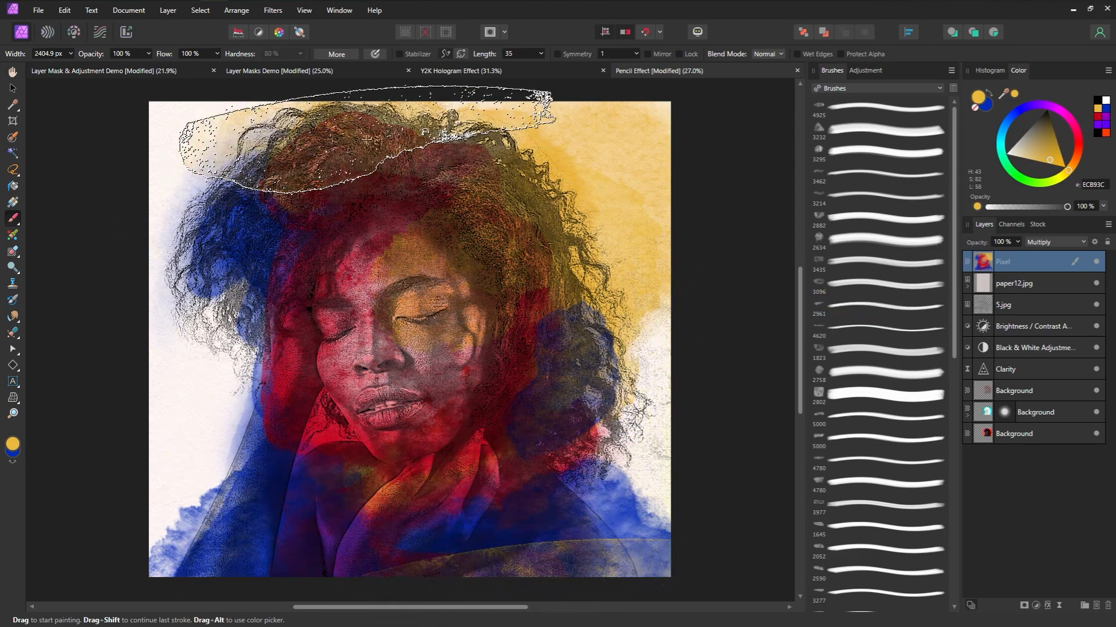
Step: Load the 2882 px brush, reduce it to 1250 px and stamp blue on the upper-left hair
click(882, 218)
key(bracketleft)
key(bracketleft)
key(bracketleft)
key(bracketleft)
key(bracketleft)
key(x)
key(bracketleft)
key(bracketleft)
key(bracketleft)
click(291, 192)
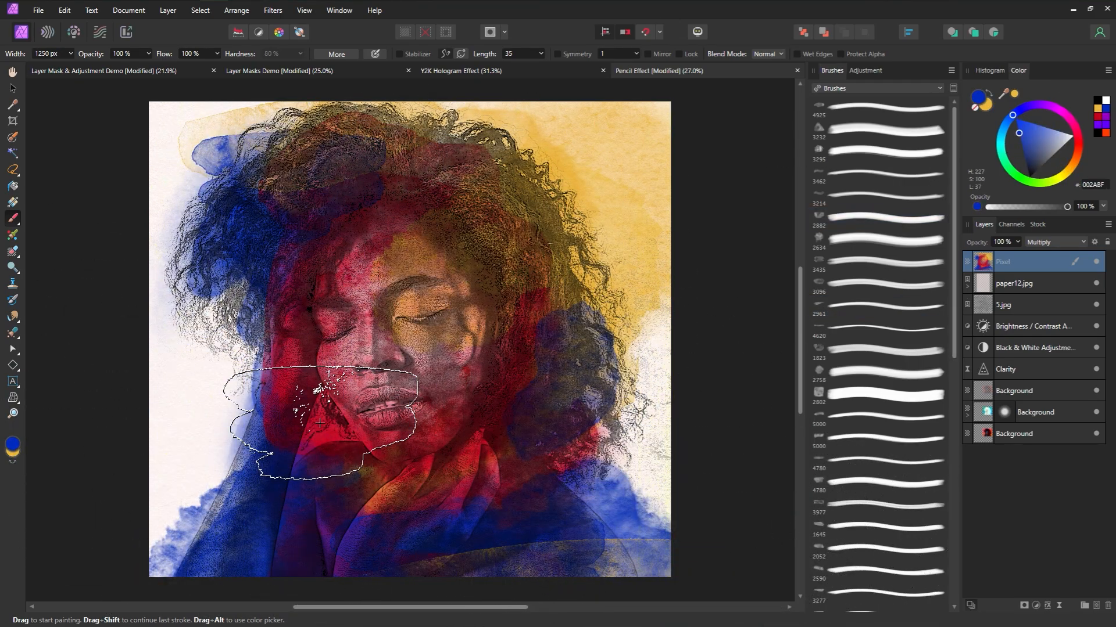
Step: Erase paint at the left hair edge and lower-right corner with a watercolor-shaped brush and the soft 32 px Basic brush
click(13, 251)
click(180, 227)
click(869, 592)
click(552, 587)
click(877, 89)
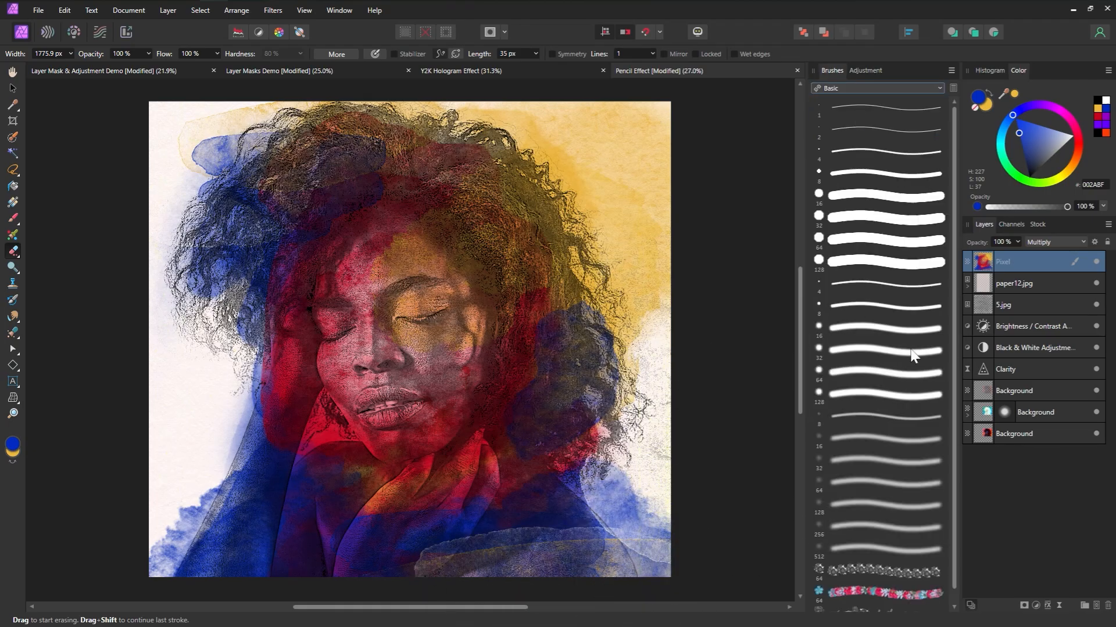
click(912, 353)
drag(703, 556, 686, 505)
Step: Load a soft Watercolors brush for the eraser and fade the color beside the chin and on the face
click(849, 90)
click(891, 336)
click(889, 333)
click(322, 429)
key(bracketright)
key(bracketright)
key(bracketright)
click(398, 343)
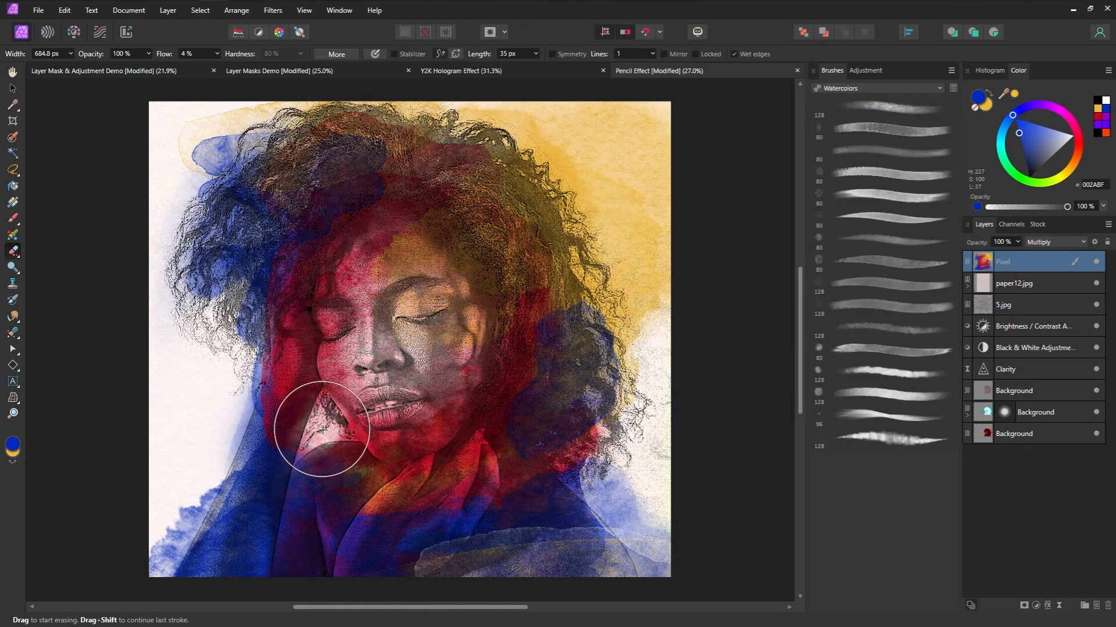
Step: Enlarge the eraser and soften the blue on the left hair and the lower-left corner
key(bracketright)
key(bracketright)
key(bracketright)
click(216, 282)
click(179, 511)
Step: Dab yellow on the face with the paint brush and with the 1645 px brush from the Brushes category
key(x)
click(12, 218)
click(404, 331)
click(859, 89)
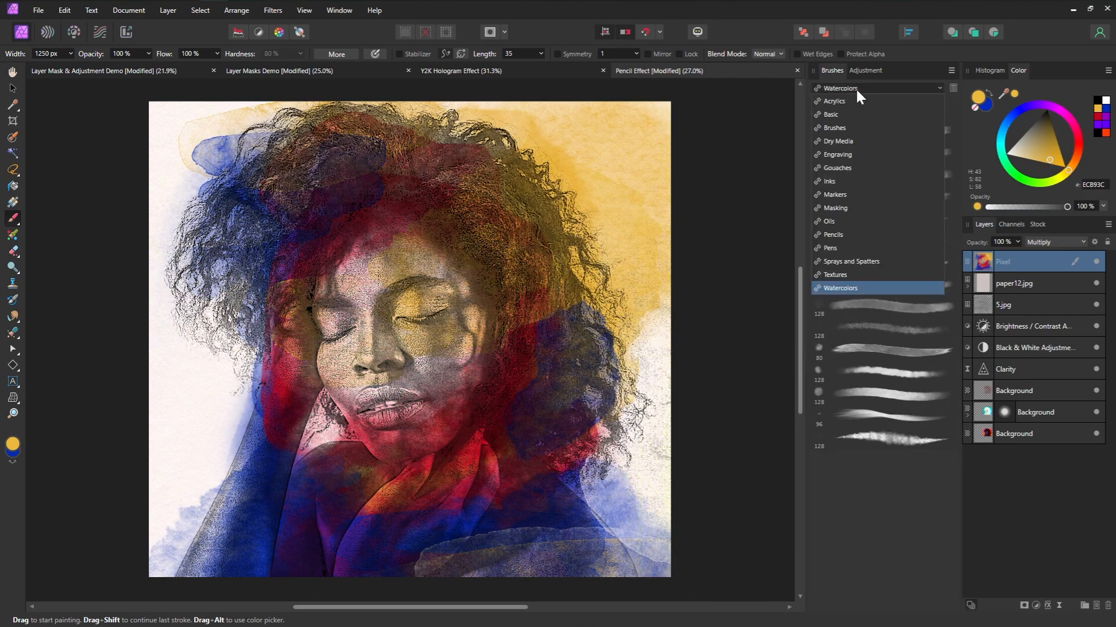
click(847, 127)
click(886, 527)
click(401, 321)
click(16, 465)
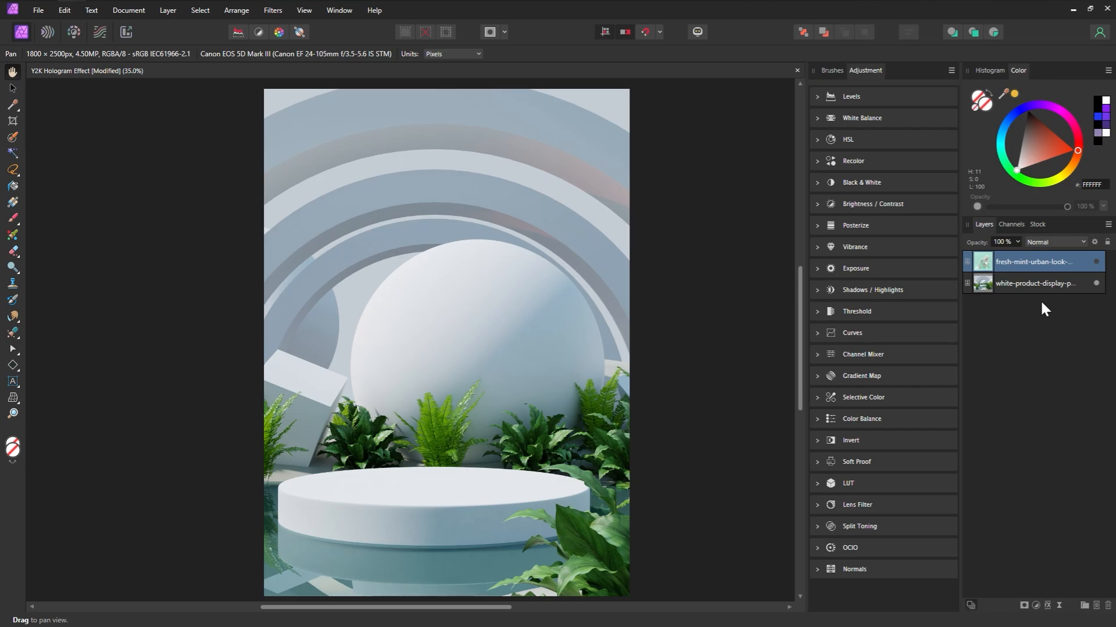
Step: Show the fresh-mint-urban-look layer and select the mint background around the woman with the Selection Brush
click(1095, 263)
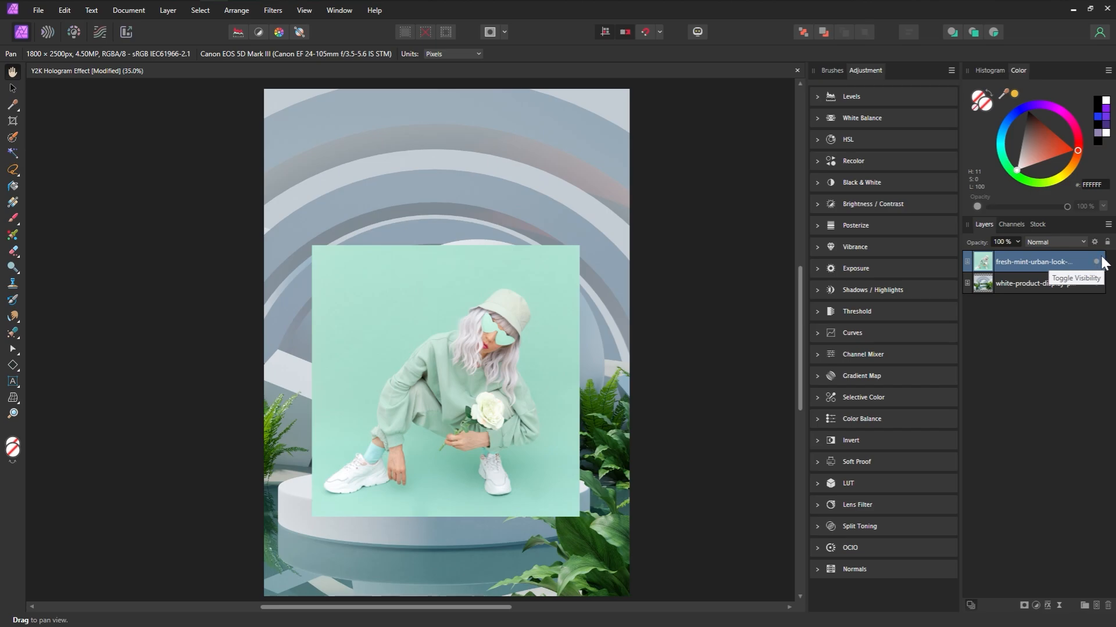
click(13, 139)
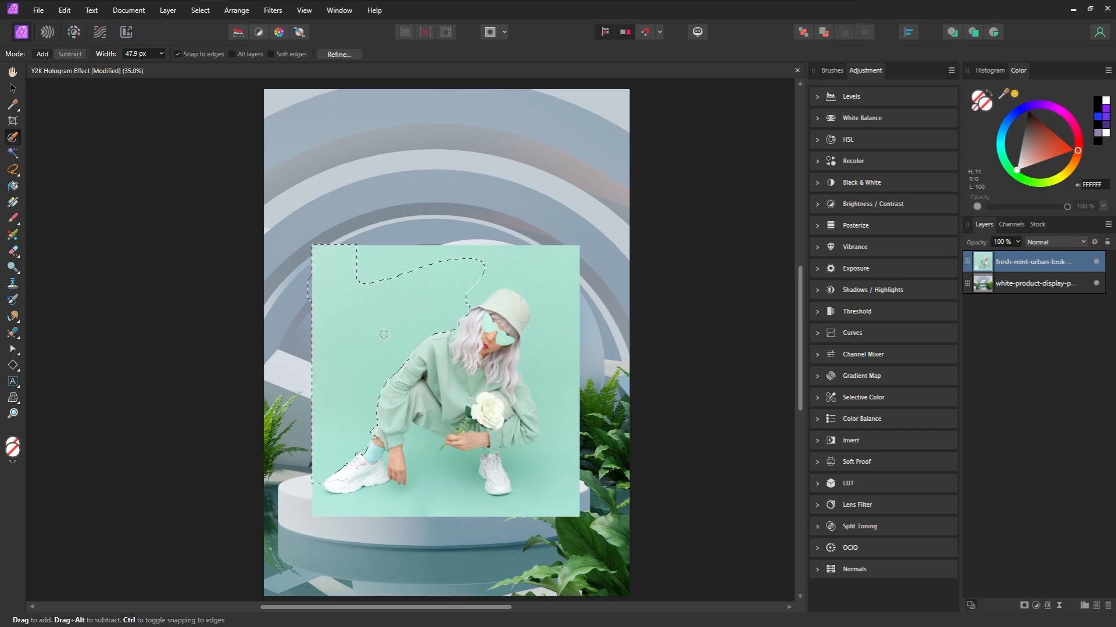
drag(560, 374, 558, 361)
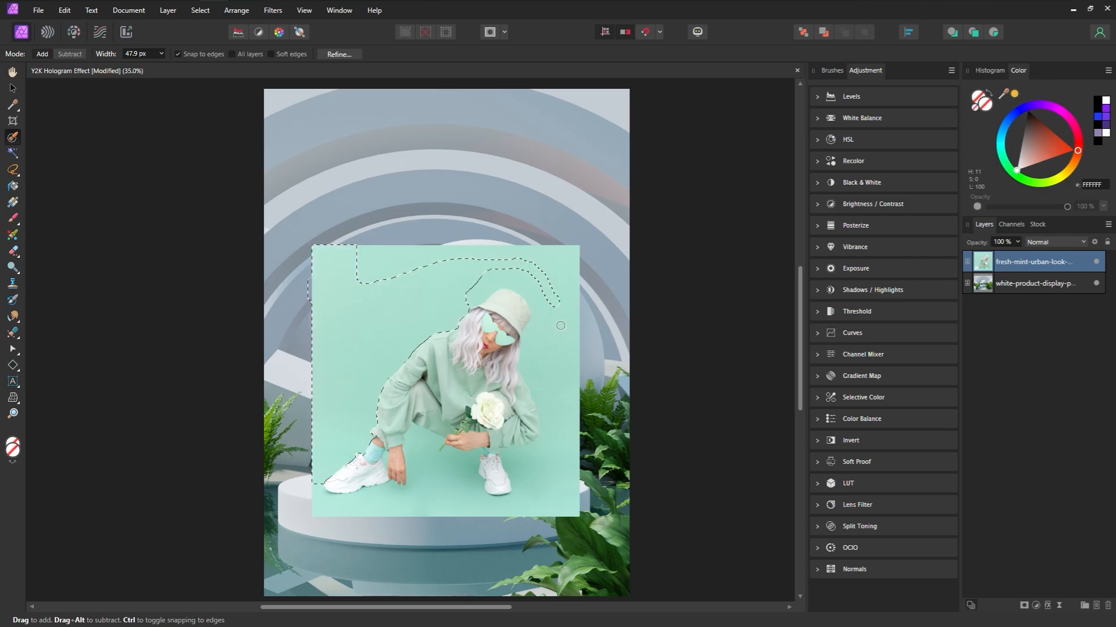
drag(532, 288, 476, 299)
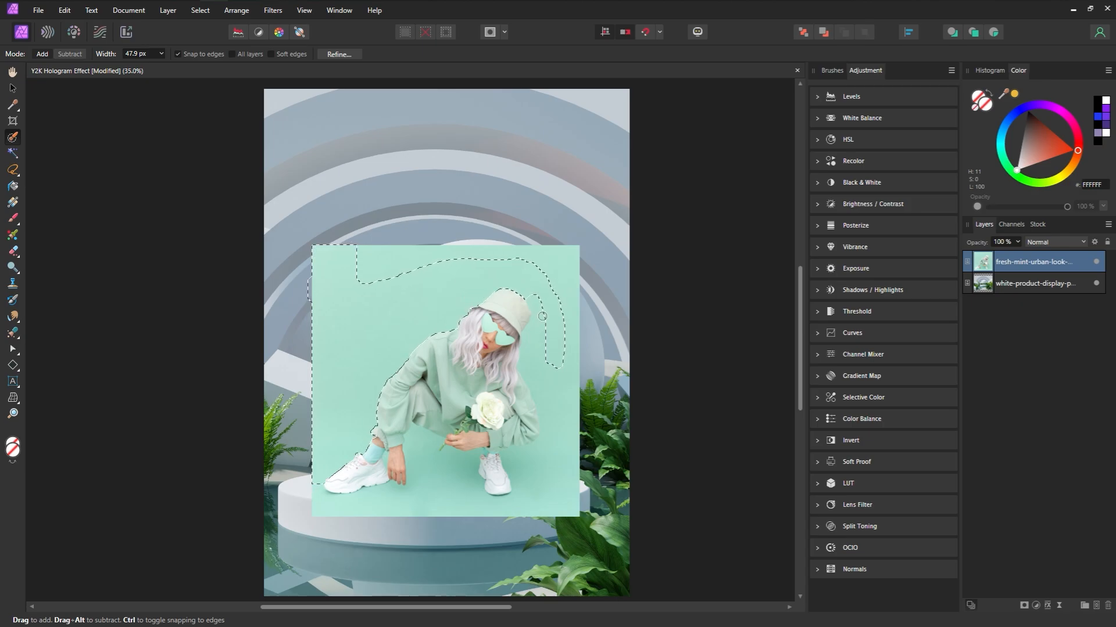
mouse_move(538, 320)
mouse_down()
mouse_move(533, 353)
mouse_move(552, 410)
mouse_move(533, 369)
mouse_move(548, 429)
mouse_up()
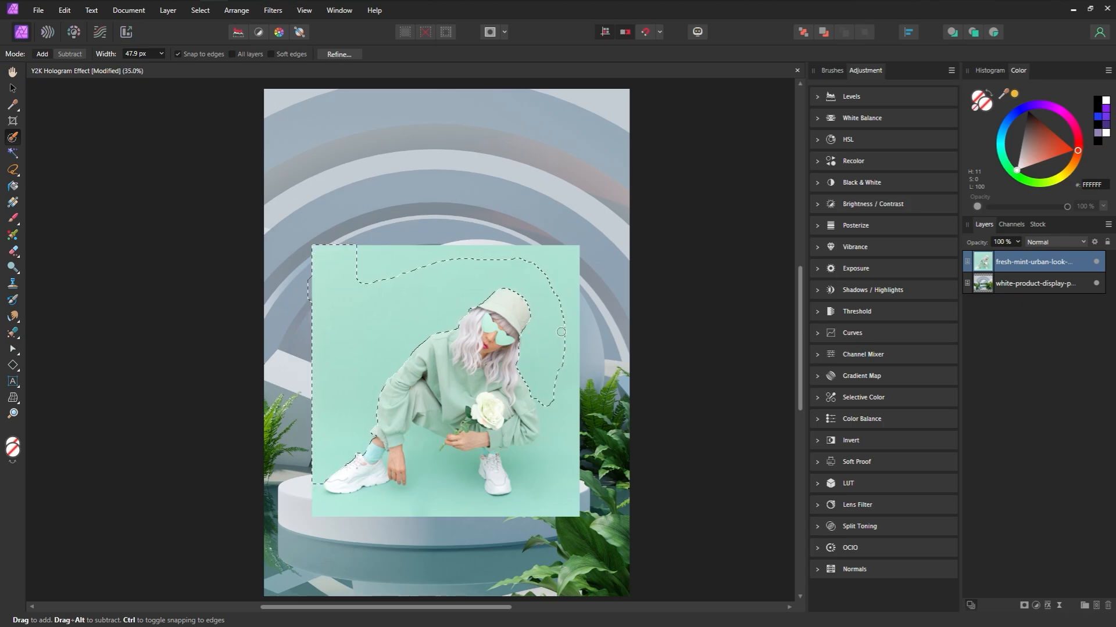
mouse_move(568, 308)
mouse_down()
mouse_move(523, 260)
mouse_move(378, 269)
mouse_up()
mouse_move(446, 515)
mouse_down()
mouse_move(531, 505)
mouse_move(546, 478)
mouse_move(511, 475)
mouse_move(527, 450)
mouse_move(564, 432)
mouse_move(550, 499)
mouse_move(551, 467)
mouse_up()
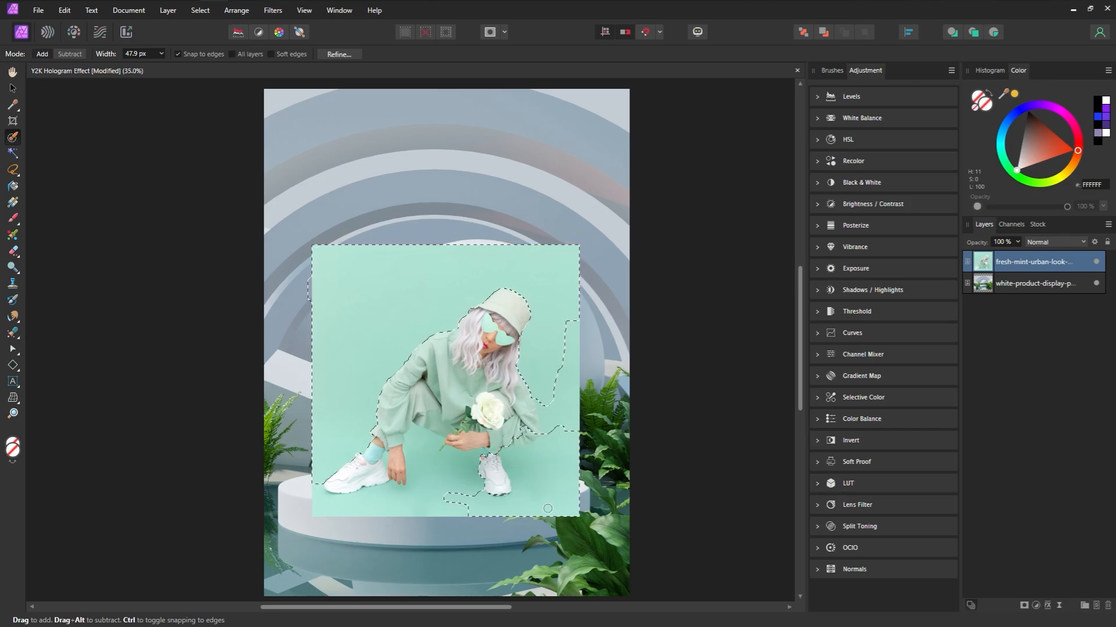
Step: Remove the lower background area that cuts into the right sleeve from the selection
key(z)
click(568, 477)
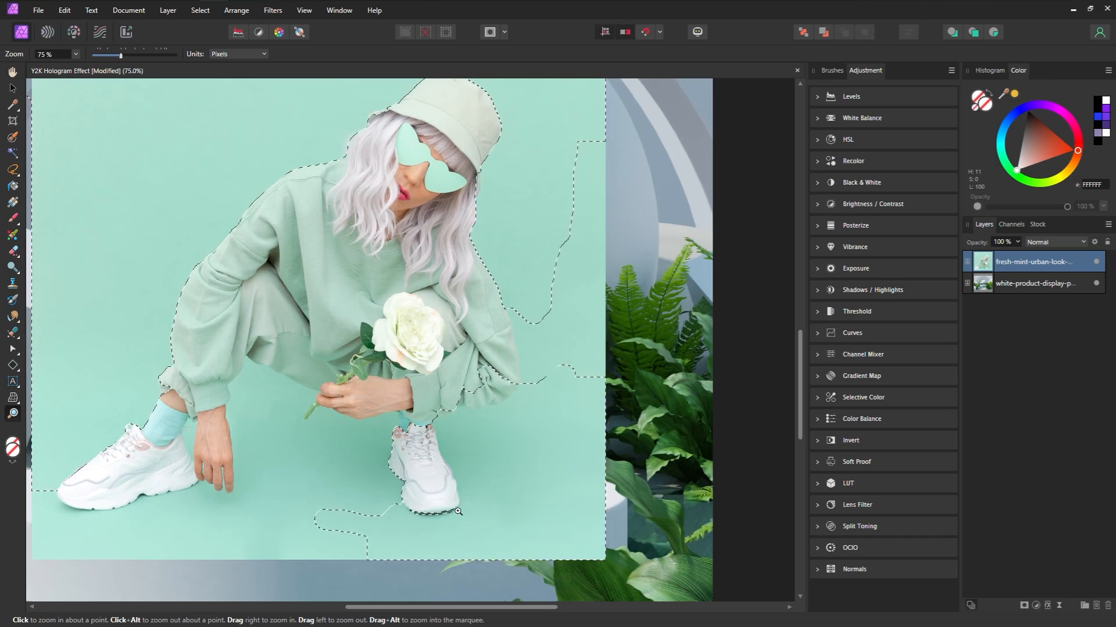
click(13, 137)
mouse_move(322, 385)
mouse_down()
mouse_move(442, 407)
mouse_move(377, 523)
mouse_move(524, 412)
mouse_up()
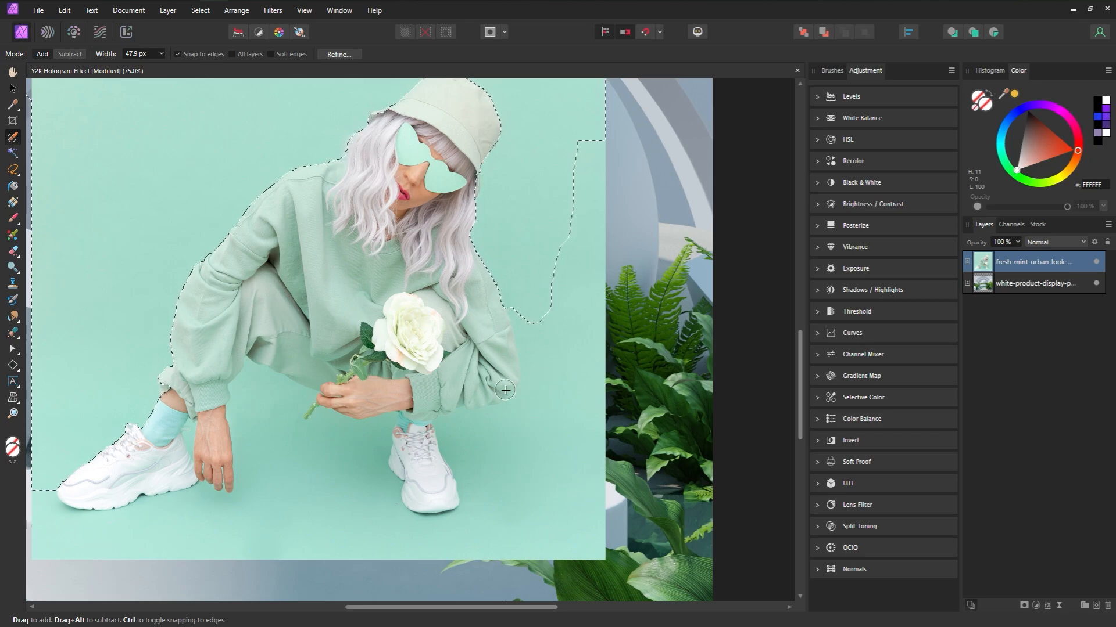
Step: Extend the background selection around the right sleeve down to the shoe, reducing the Selection Brush to 9.4 px
key(z)
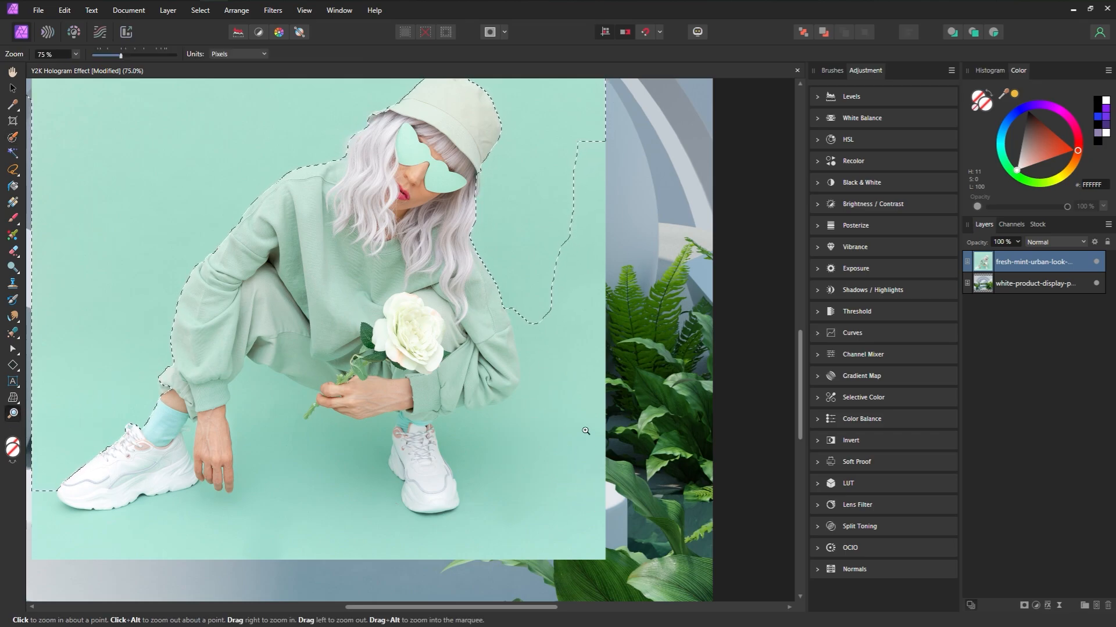
click(514, 388)
click(509, 392)
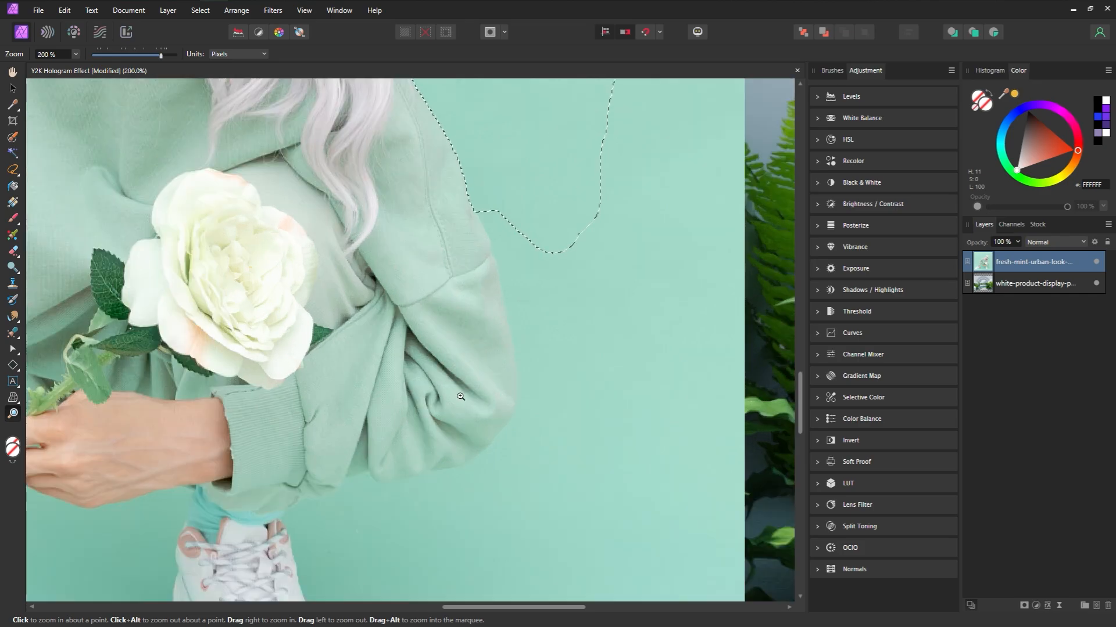
click(12, 137)
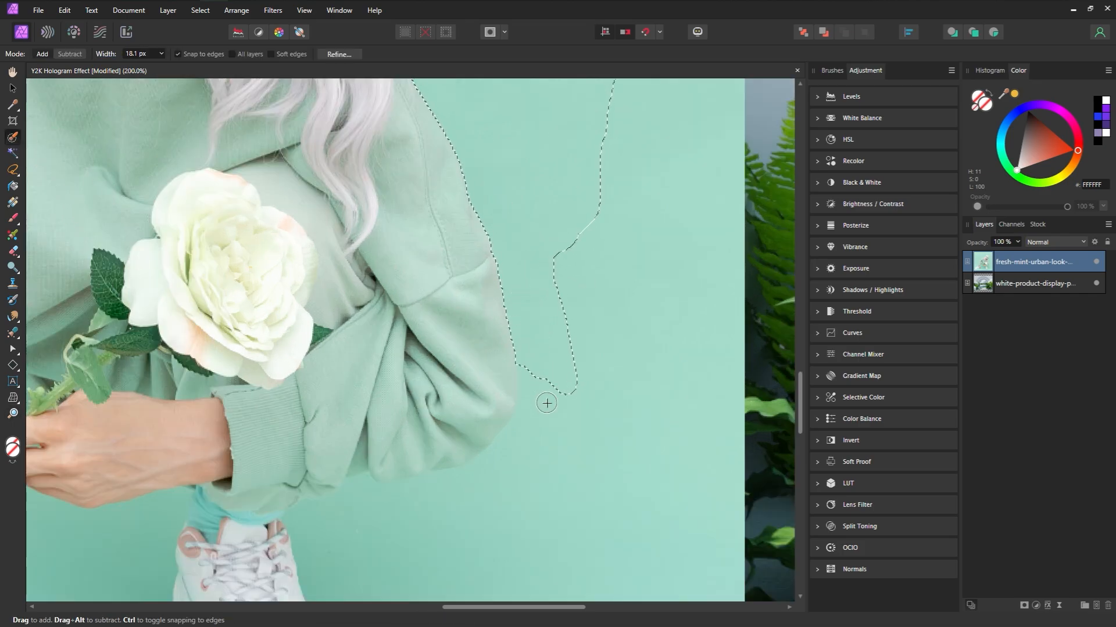
mouse_move(546, 402)
mouse_down()
mouse_move(511, 484)
mouse_move(538, 389)
mouse_move(530, 384)
mouse_move(513, 449)
mouse_move(470, 489)
mouse_up()
key(bracketleft)
drag(357, 497, 351, 484)
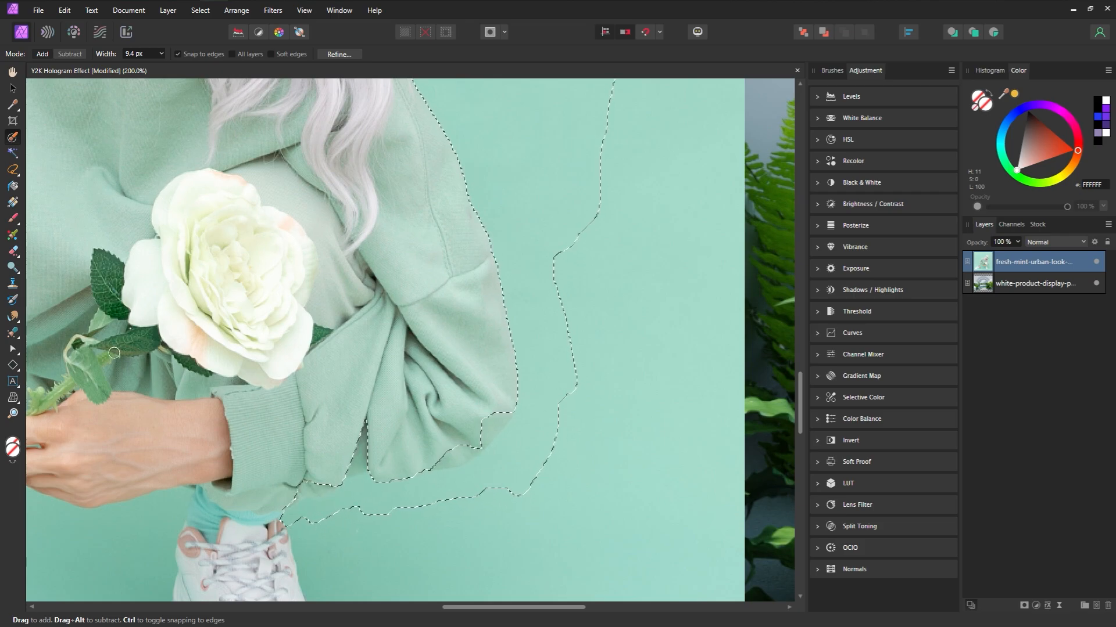
Step: Add the mint background strip along the lower edge of the right sleeve to the selection with the 9.4 px Selection Brush
click(12, 414)
click(445, 533)
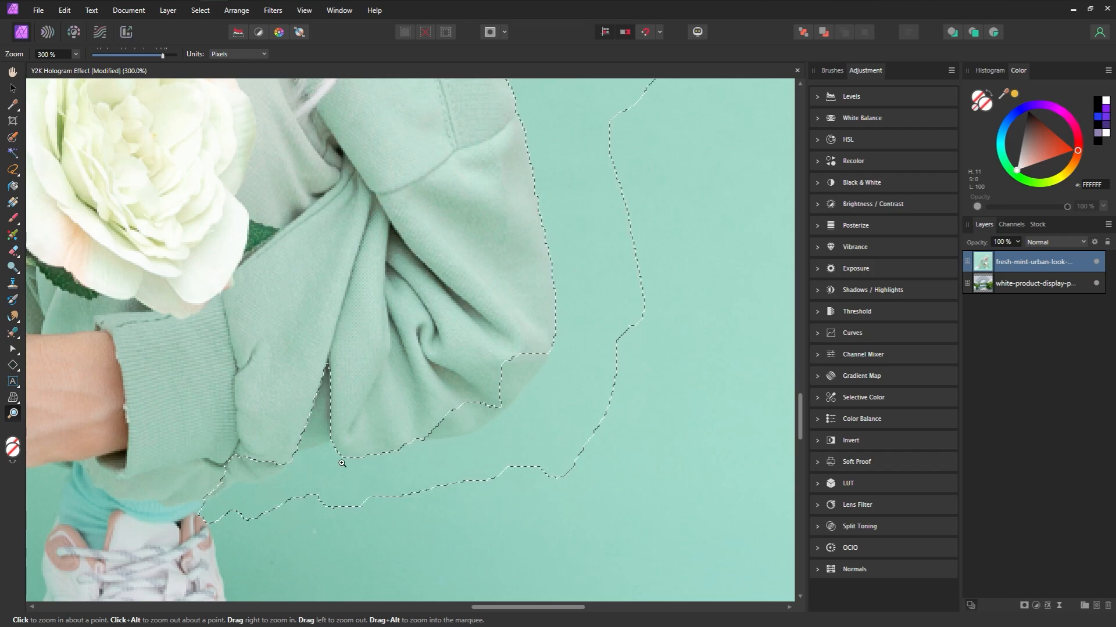
click(13, 140)
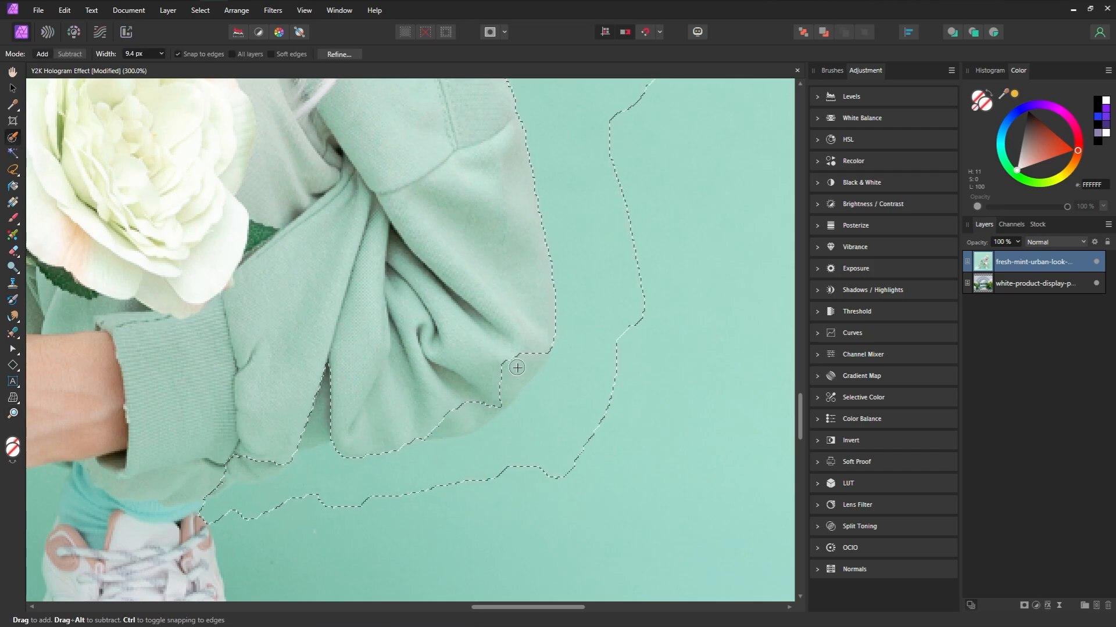
mouse_move(524, 351)
mouse_down()
mouse_move(484, 388)
mouse_move(544, 345)
mouse_move(489, 409)
mouse_move(451, 423)
mouse_move(296, 434)
mouse_move(275, 472)
mouse_move(276, 457)
mouse_move(295, 521)
mouse_move(265, 472)
mouse_move(269, 486)
mouse_move(392, 403)
mouse_up()
key(space)
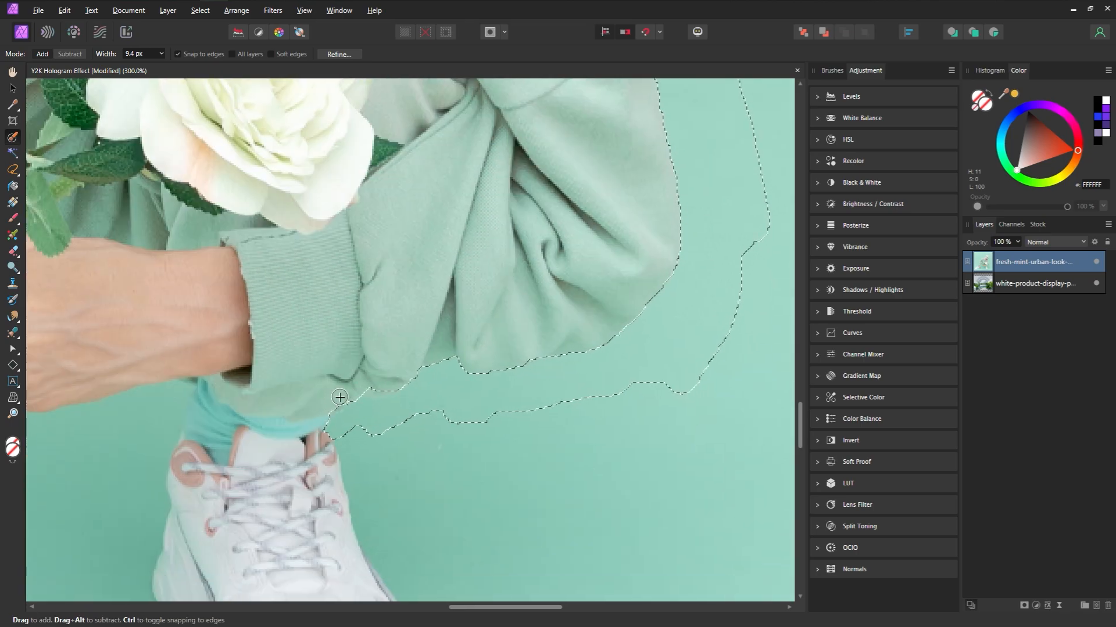
Step: Extend the background selection around the right shoe and the hand holding the flower with the Selection Brush
drag(327, 414, 386, 573)
key(space)
drag(459, 527, 343, 328)
mouse_move(266, 378)
mouse_down()
mouse_move(298, 442)
mouse_move(247, 567)
mouse_up()
key(space)
mouse_move(256, 375)
mouse_down()
mouse_move(426, 309)
mouse_move(235, 523)
mouse_up()
key(space)
mouse_move(303, 556)
mouse_down()
mouse_move(476, 371)
mouse_move(401, 500)
mouse_move(136, 394)
mouse_move(440, 480)
mouse_up()
key(space)
mouse_move(440, 480)
mouse_down()
mouse_move(401, 334)
mouse_move(421, 500)
mouse_up()
key(space)
mouse_move(421, 500)
mouse_down()
mouse_move(456, 375)
mouse_move(164, 352)
mouse_up()
key(space)
mouse_move(259, 427)
mouse_down()
mouse_move(416, 486)
mouse_move(532, 509)
mouse_up()
mouse_move(437, 436)
mouse_down()
mouse_move(393, 501)
mouse_move(362, 494)
mouse_move(349, 461)
mouse_move(350, 386)
mouse_move(395, 366)
mouse_move(186, 334)
mouse_move(380, 240)
mouse_move(446, 494)
mouse_move(242, 328)
mouse_up()
Step: Enlarge the Selection Brush to 25.1 px and extend the background selection under the legs to the outer edge of the lowered hand
key(space)
key(])
key(])
key(])
key(])
key(])
key(])
drag(242, 328, 550, 402)
drag(378, 406, 639, 270)
drag(476, 267, 447, 446)
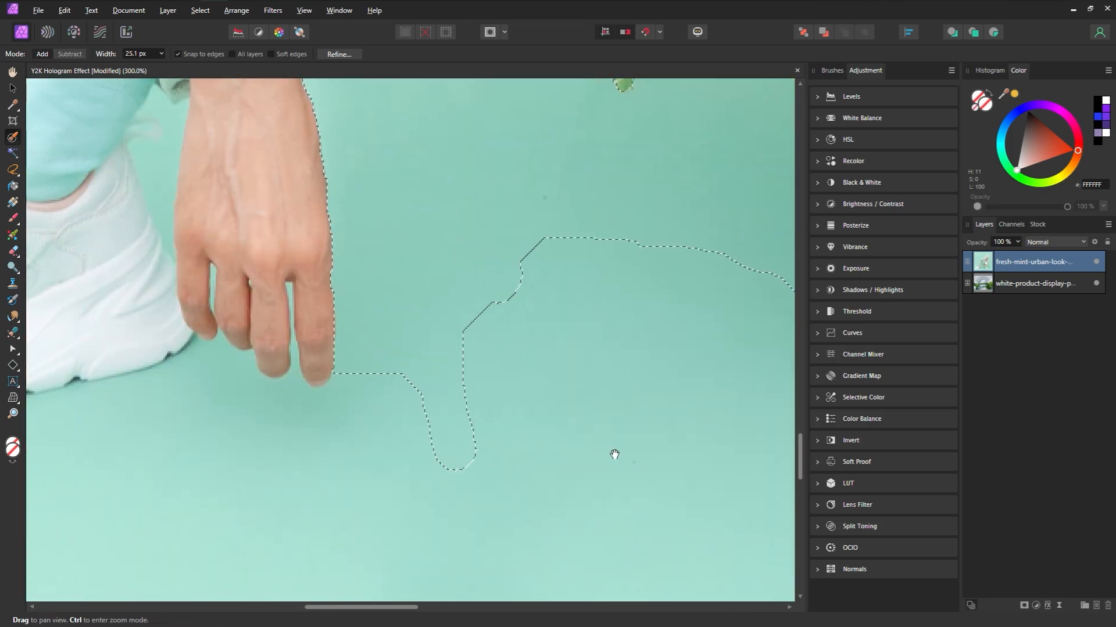
drag(615, 451, 348, 388)
drag(244, 308, 545, 279)
drag(146, 349, 652, 397)
mouse_move(652, 397)
mouse_down()
mouse_move(521, 423)
mouse_move(428, 407)
mouse_up()
Step: Reduce the Selection Brush to 8 px and select the background around and between the lowered hand's fingers
key([)
key([)
key([)
key([)
key([)
key([)
drag(557, 343, 553, 325)
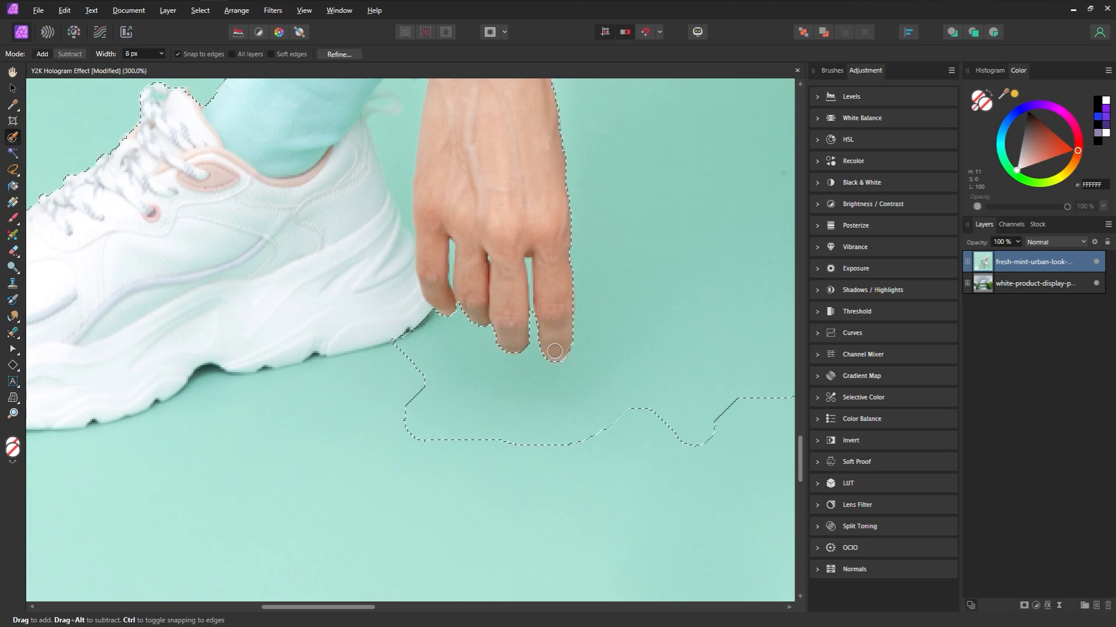
mouse_move(397, 393)
mouse_down()
mouse_move(622, 351)
mouse_move(189, 429)
mouse_move(185, 403)
mouse_up()
drag(627, 116, 303, 416)
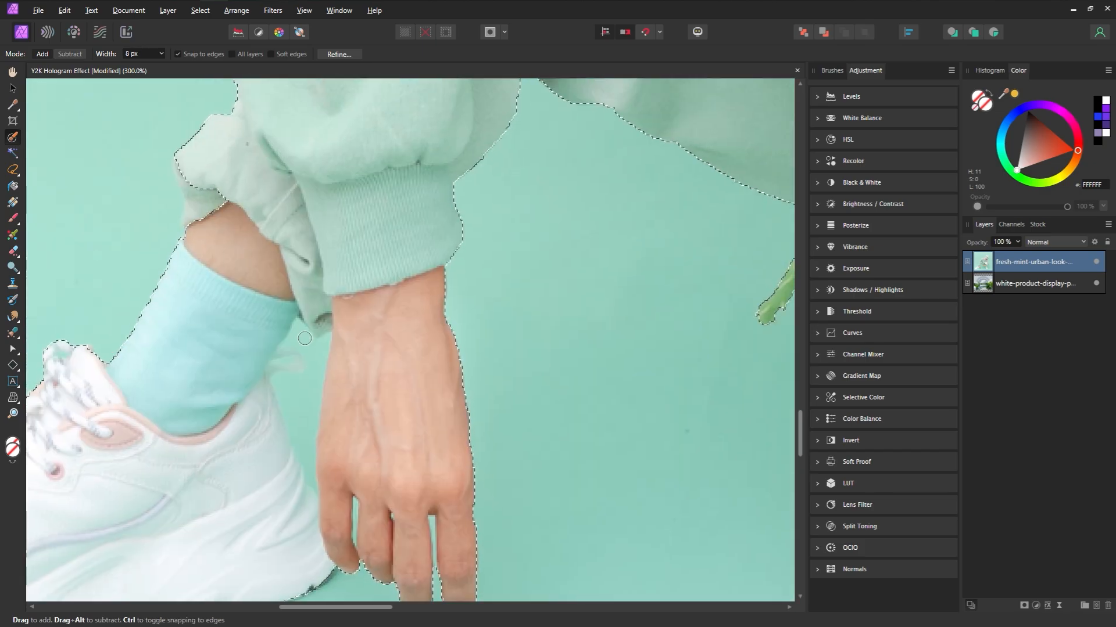
Step: Reduce the Selection Brush to 3.6 px and select the mint gap between the sock and the lowered hand, adjusting the trouser cuff edge
key([)
key([)
key([)
key([)
mouse_move(295, 363)
mouse_down()
mouse_move(316, 488)
mouse_move(740, 292)
mouse_up()
drag(581, 232, 461, 428)
drag(526, 231, 405, 429)
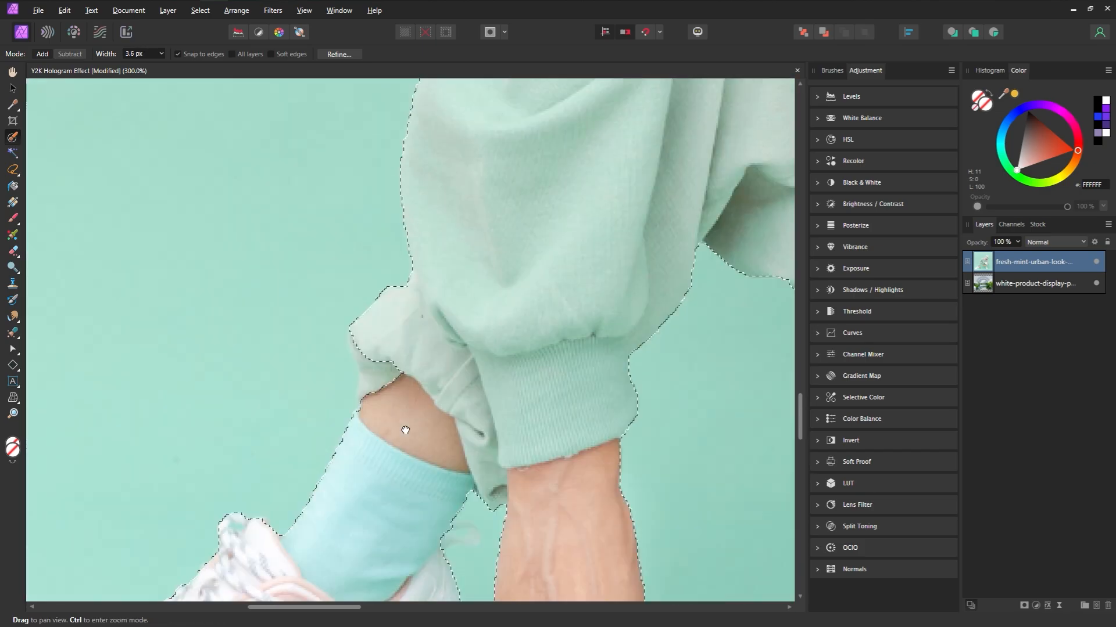
drag(376, 384, 355, 349)
drag(523, 174, 417, 535)
drag(466, 352, 233, 348)
Step: Enlarge the Selection Brush to 50.8 px and select the remaining mint background out to the photo's edges
key(])
key(])
key(])
key(])
key(])
key(])
key(])
key(])
key(])
mouse_move(446, 479)
mouse_down()
mouse_move(460, 529)
mouse_move(458, 283)
mouse_move(391, 549)
mouse_move(431, 448)
mouse_move(484, 440)
mouse_move(470, 139)
mouse_move(99, 134)
mouse_move(76, 424)
mouse_move(96, 524)
mouse_move(294, 537)
mouse_up()
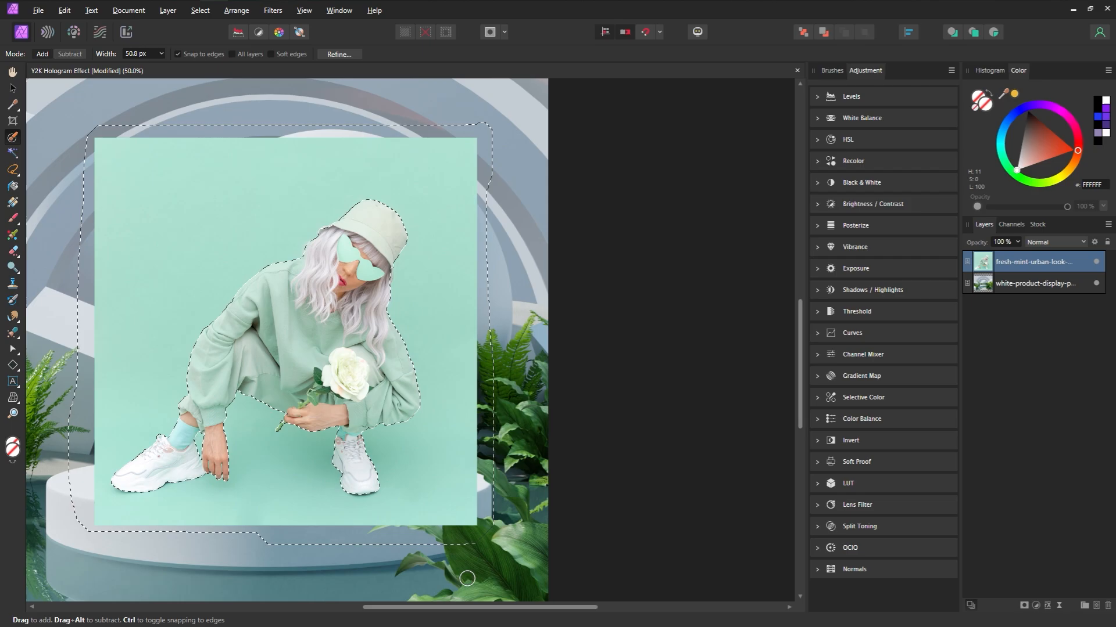
drag(491, 610, 438, 616)
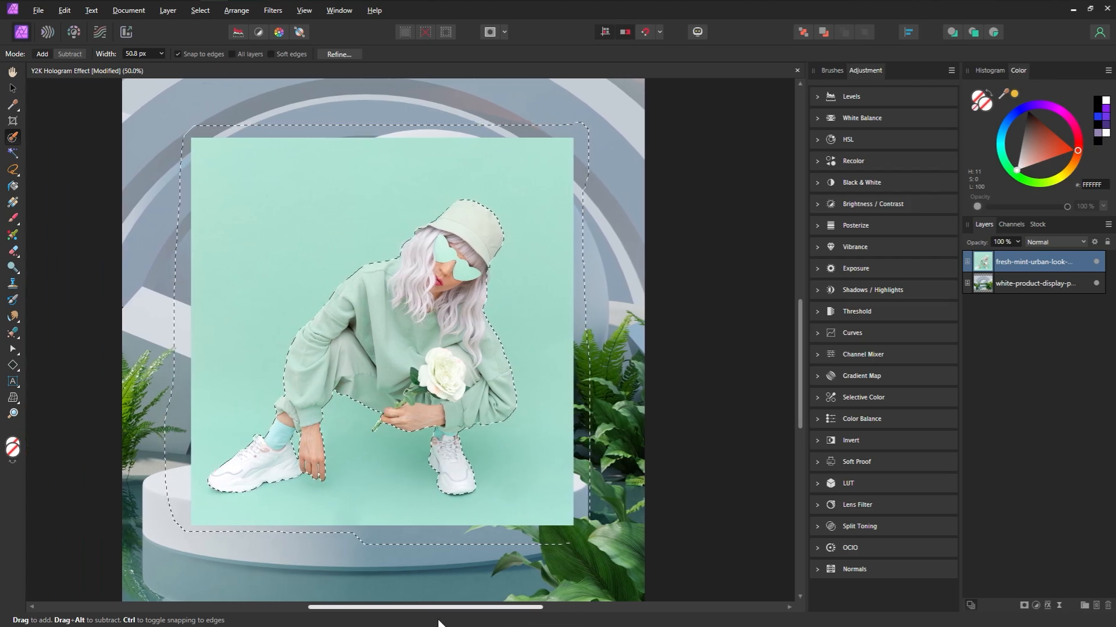
scroll(351, 479, down, 1)
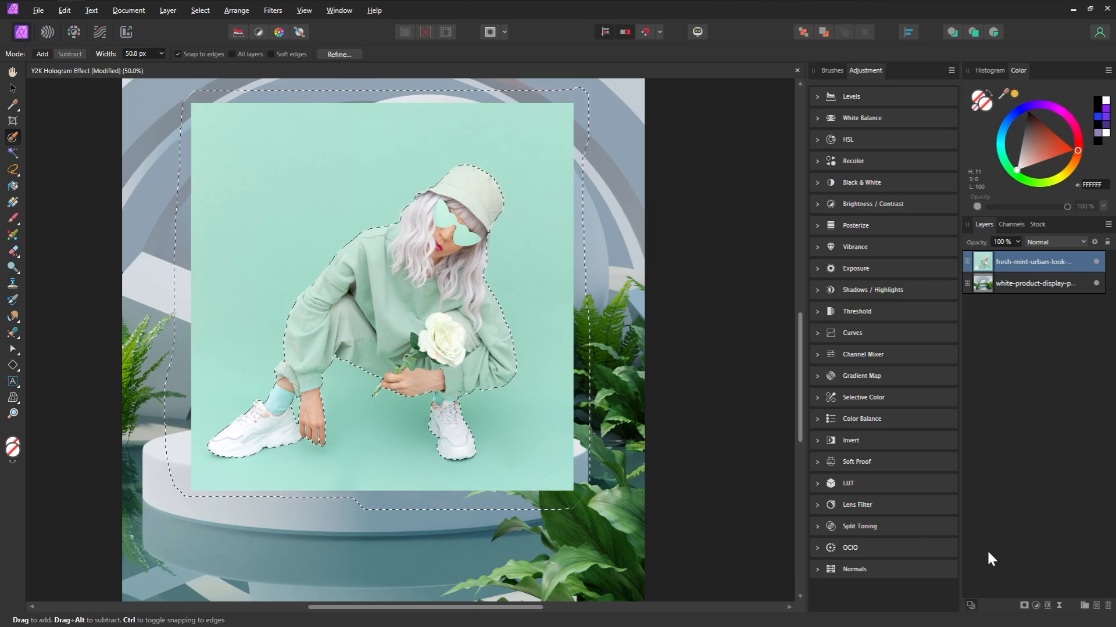
Step: Add a mask to the fresh-mint-urban-look layer from the selection, deselect, and invert the mask to reveal the woman
click(1023, 605)
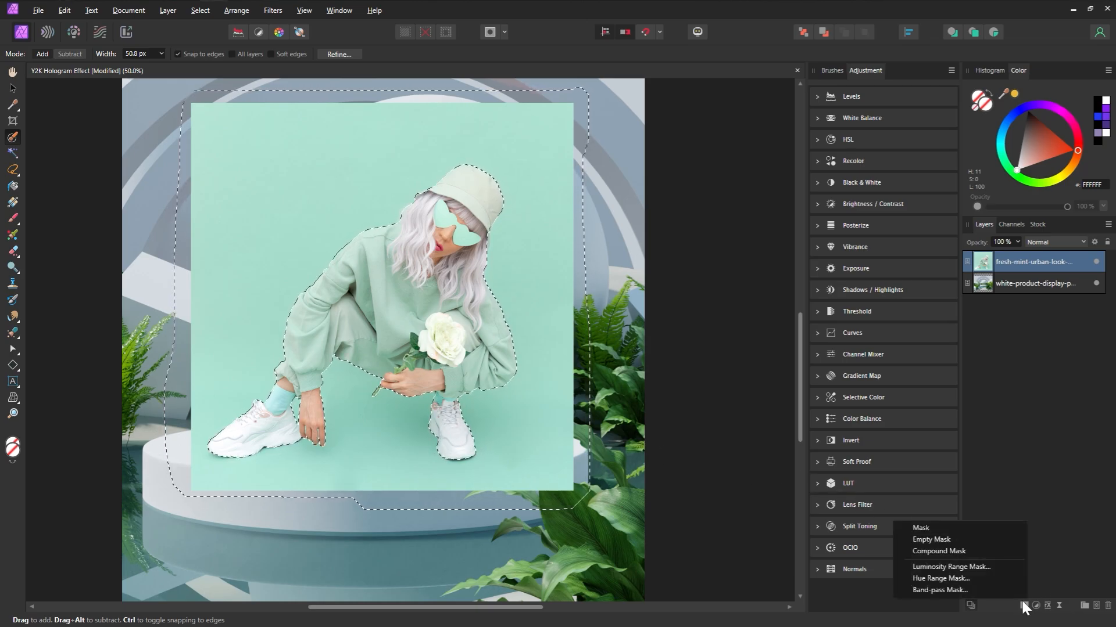
click(989, 529)
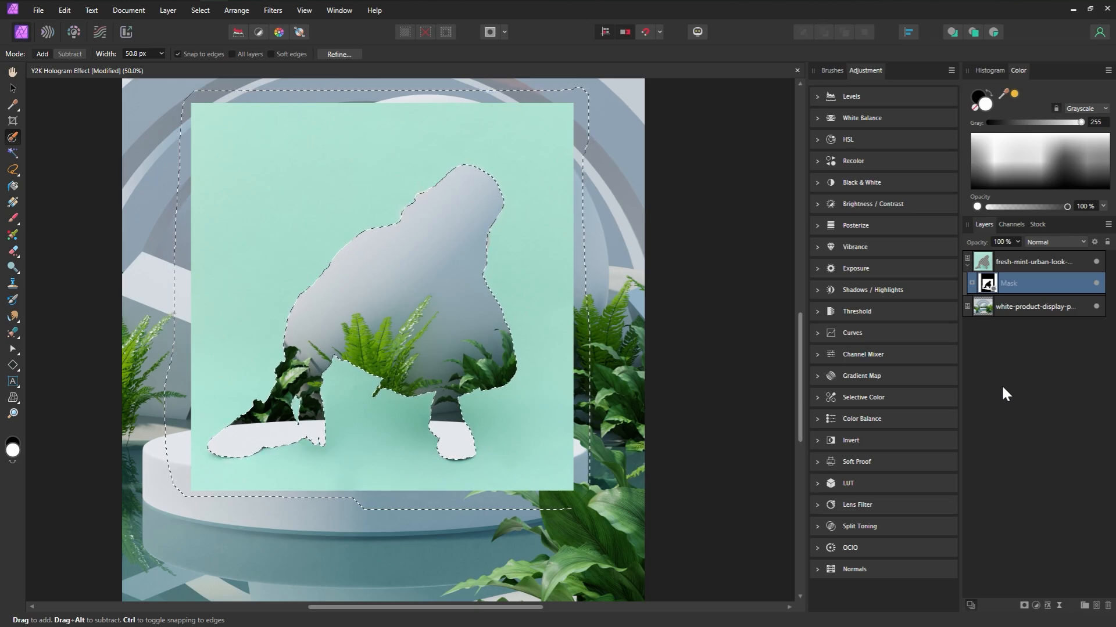
key(ctrl+d)
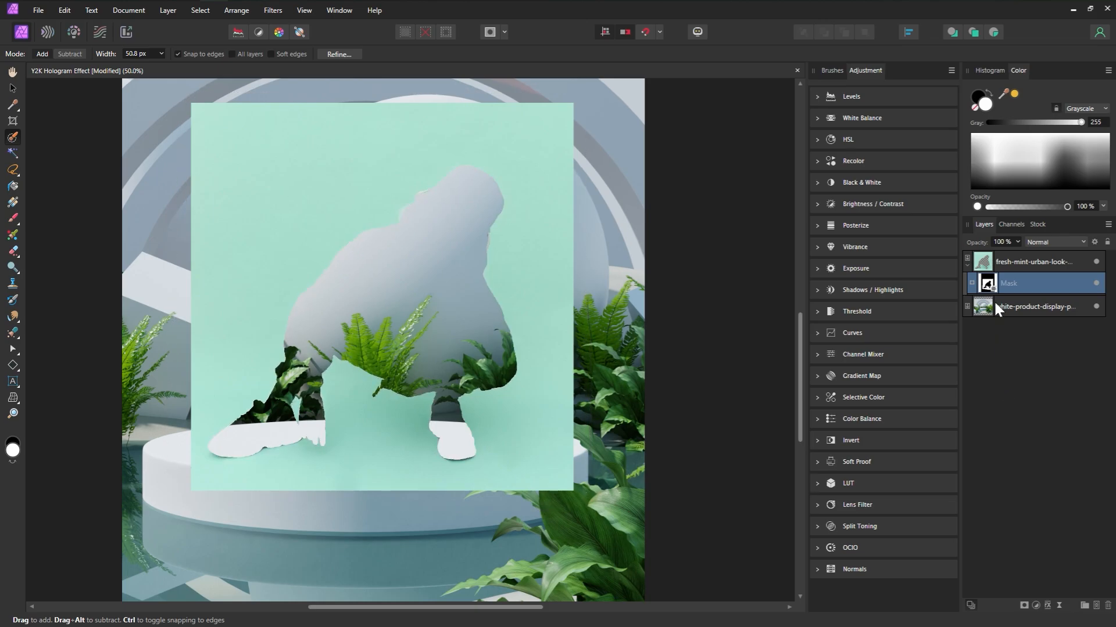
click(989, 279)
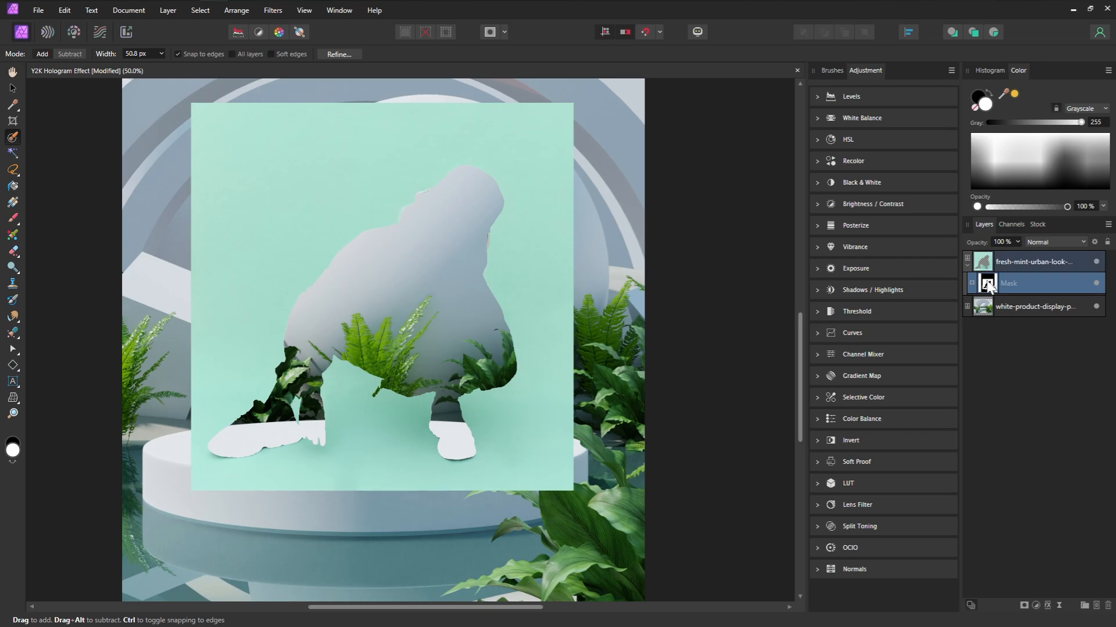
key(ctrl+i)
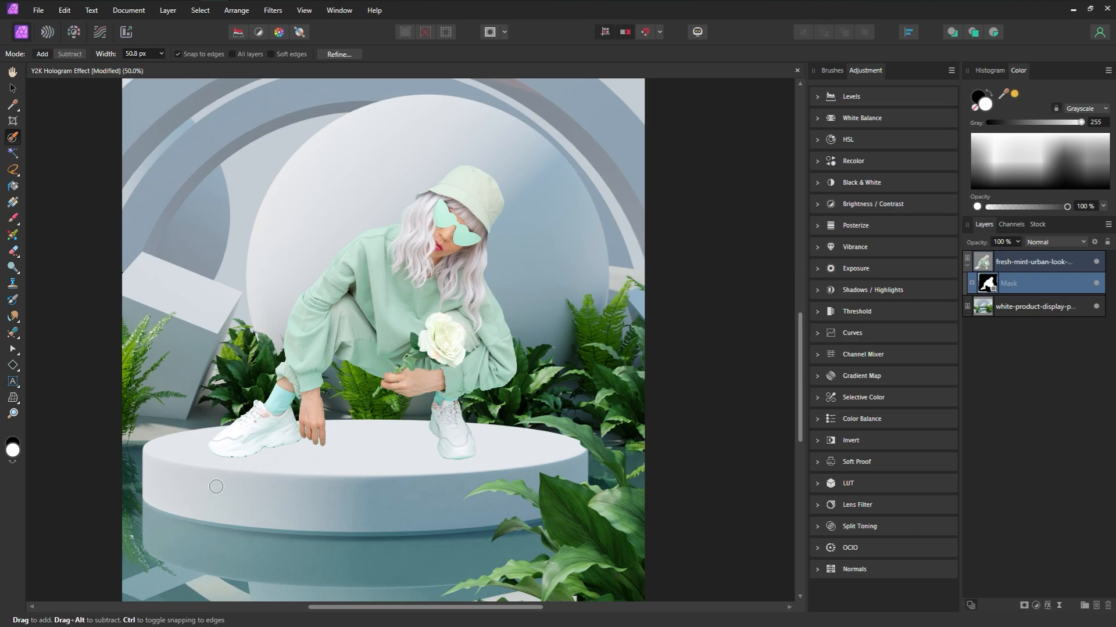
right_click(989, 285)
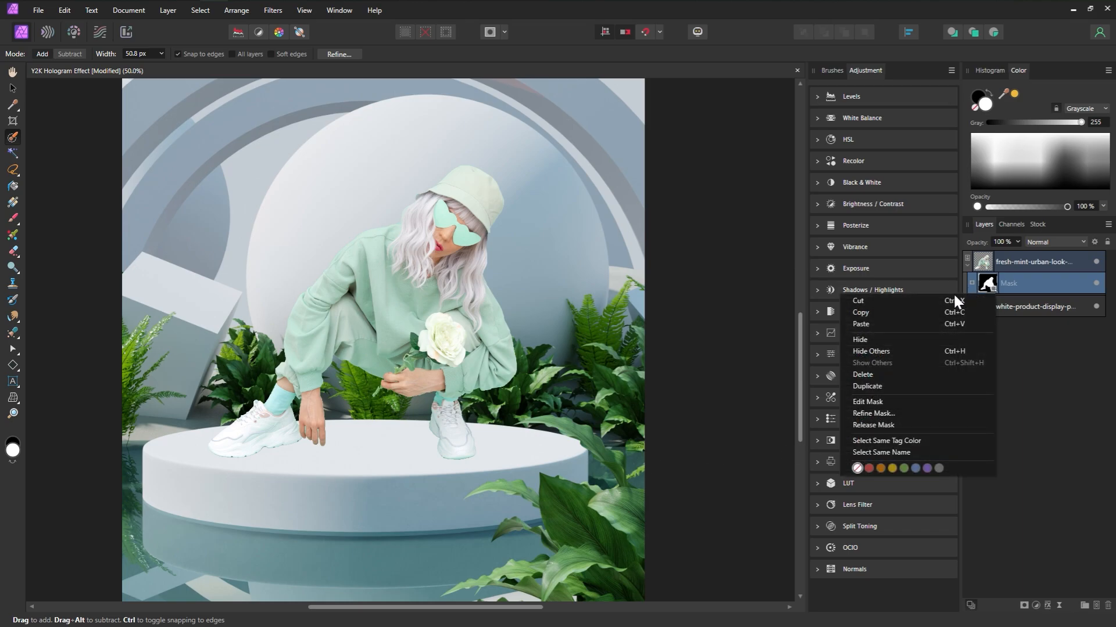
click(905, 413)
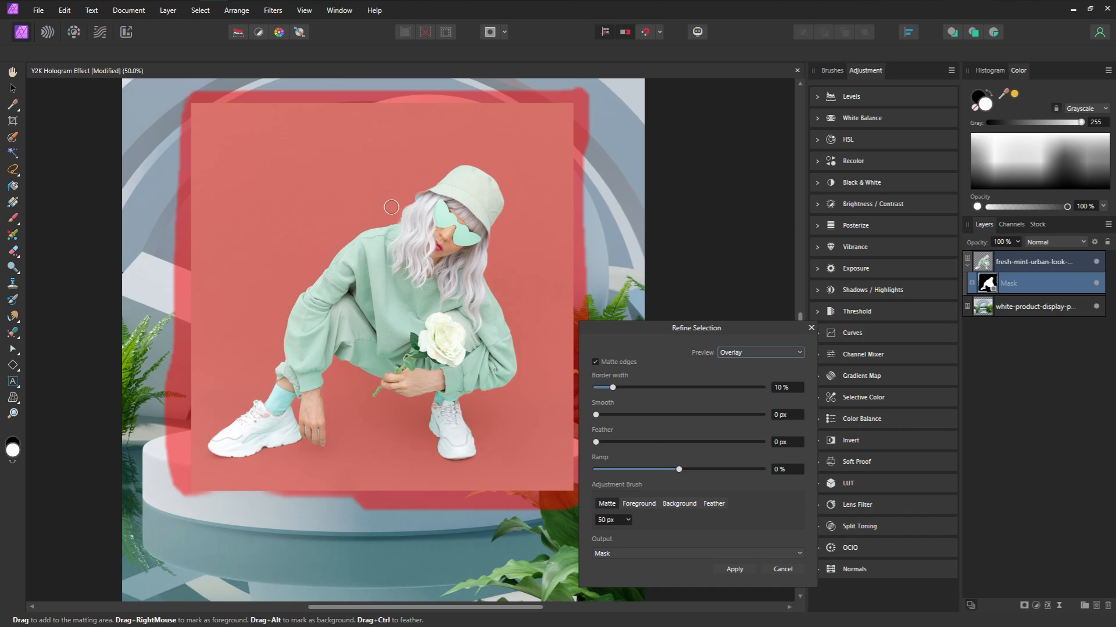
double_click(12, 412)
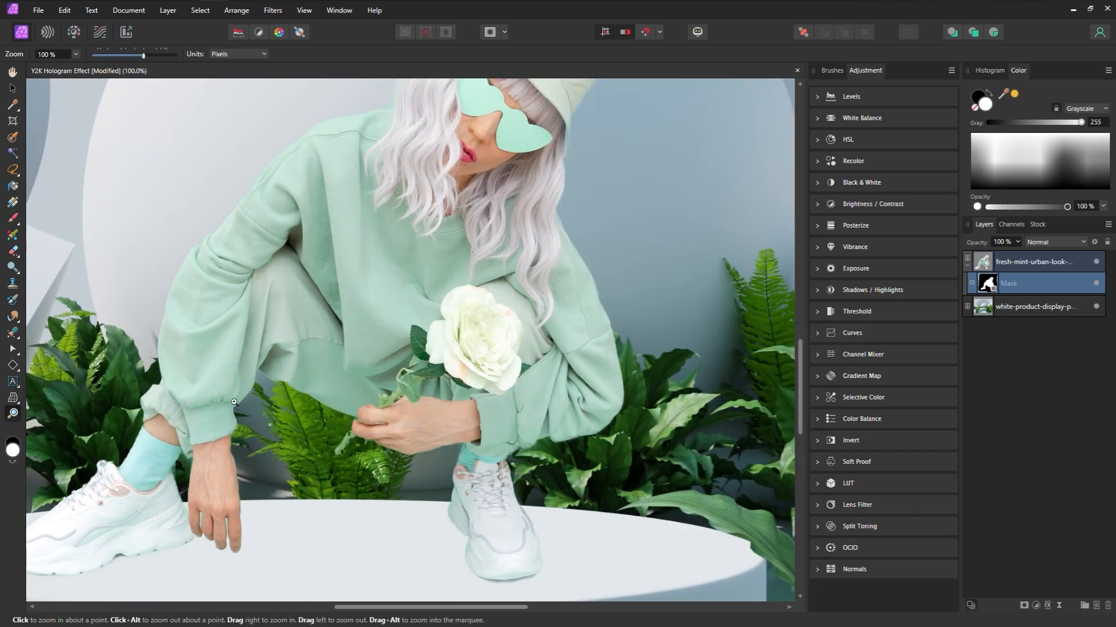
Step: Start refining the woman's mask and brush the hair edges on both sides with the 50 px Matte adjustment brush
drag(546, 194, 500, 368)
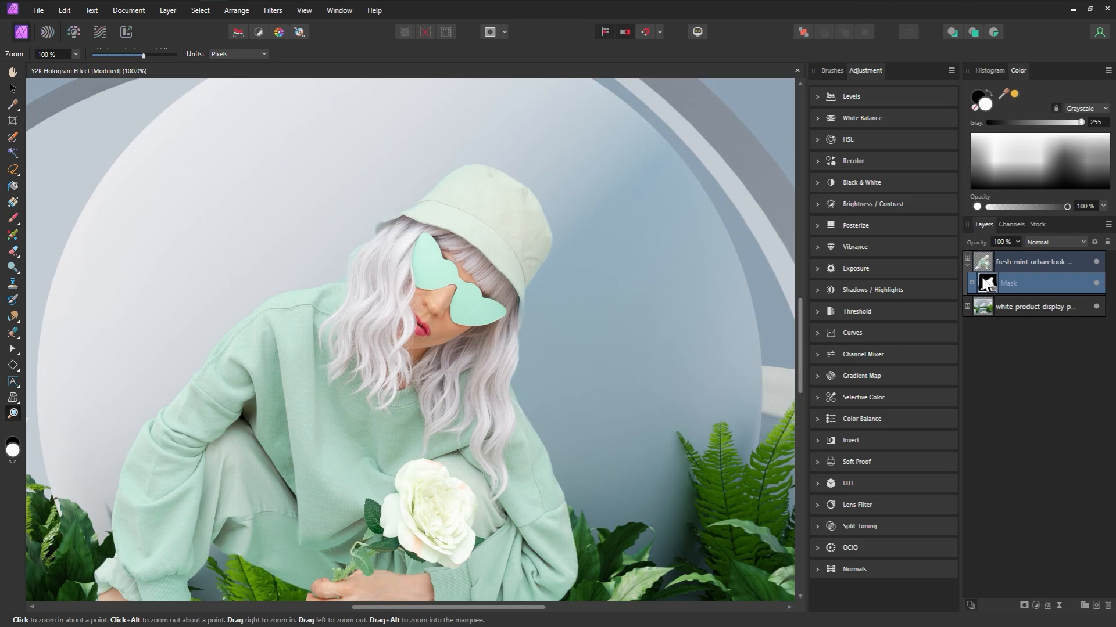
right_click(986, 283)
click(890, 409)
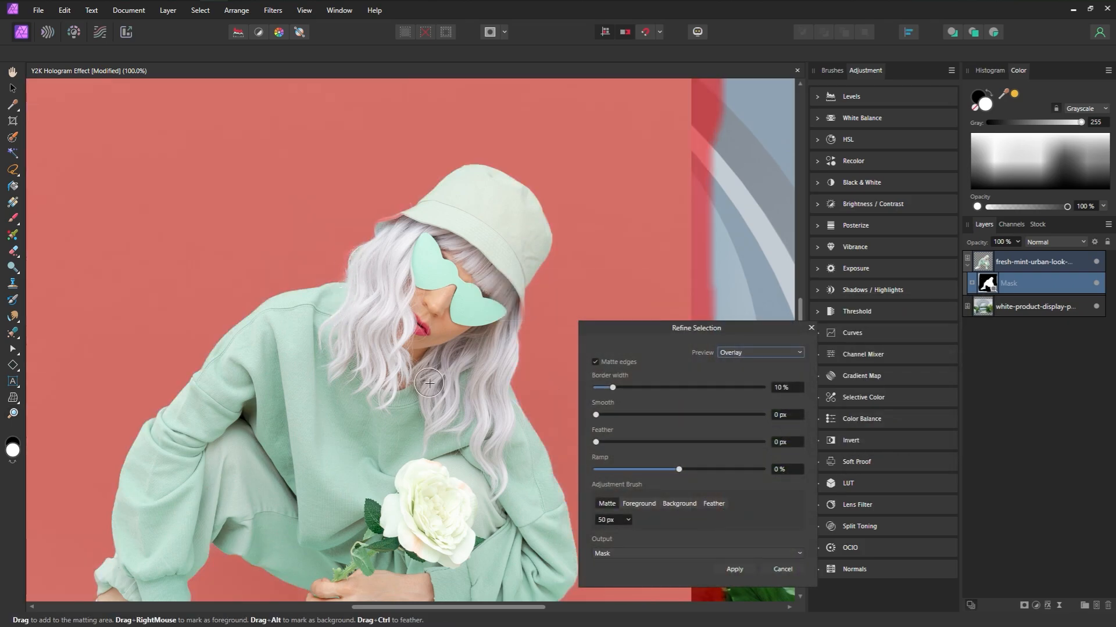
drag(522, 395, 538, 316)
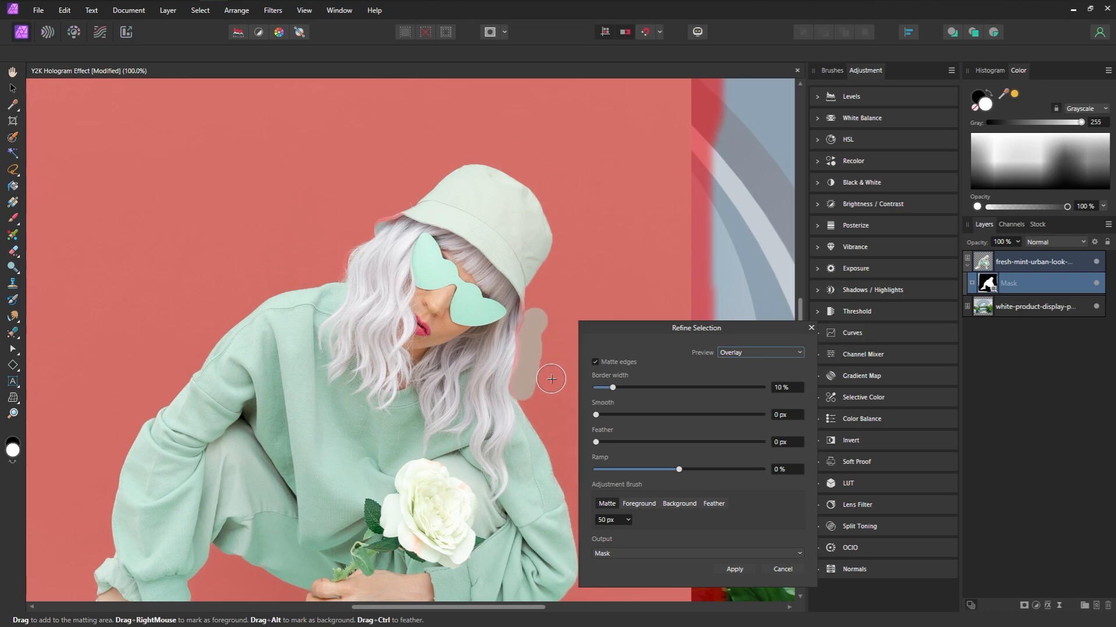
drag(365, 231, 331, 282)
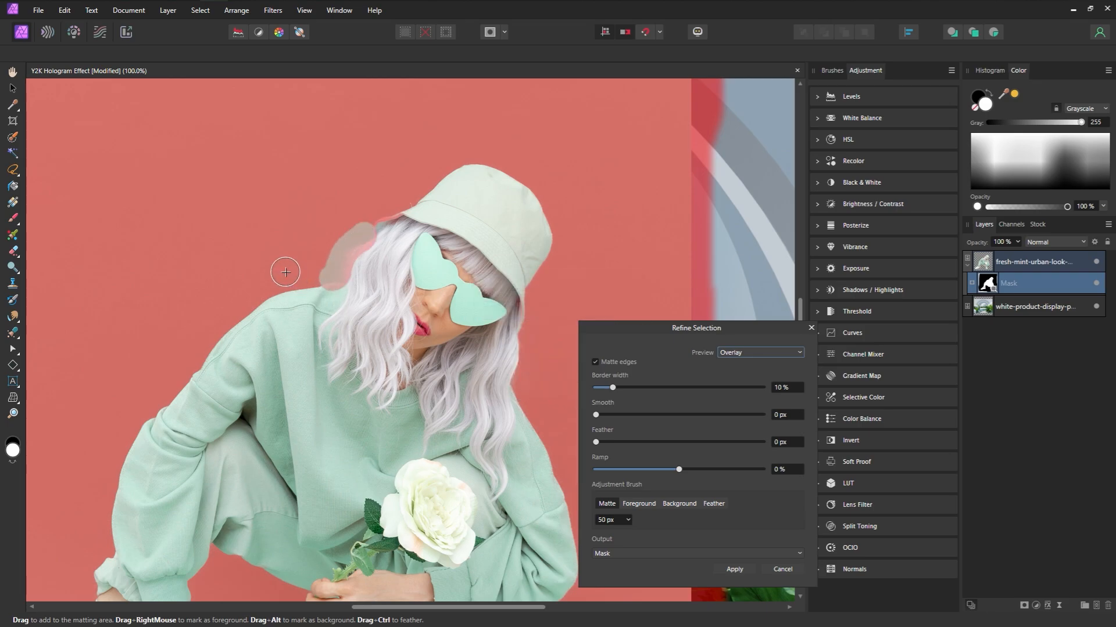
drag(380, 216, 396, 201)
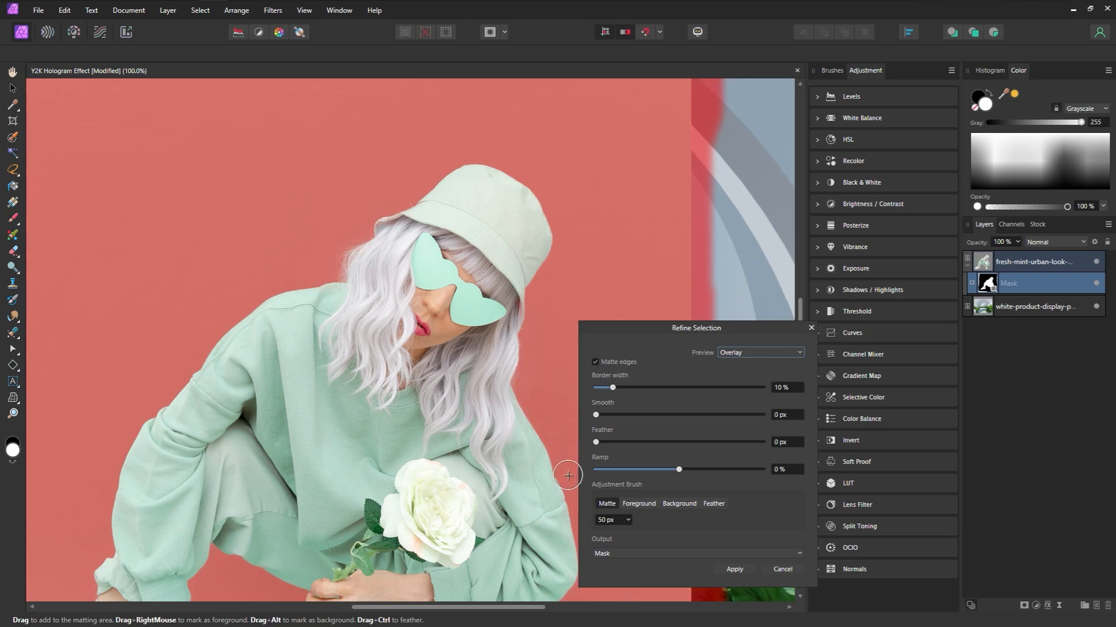
Step: Mark the gaps between the lowered hand's fingers as background and the fingers as foreground with a 4 px adjustment brush
drag(355, 534, 407, 284)
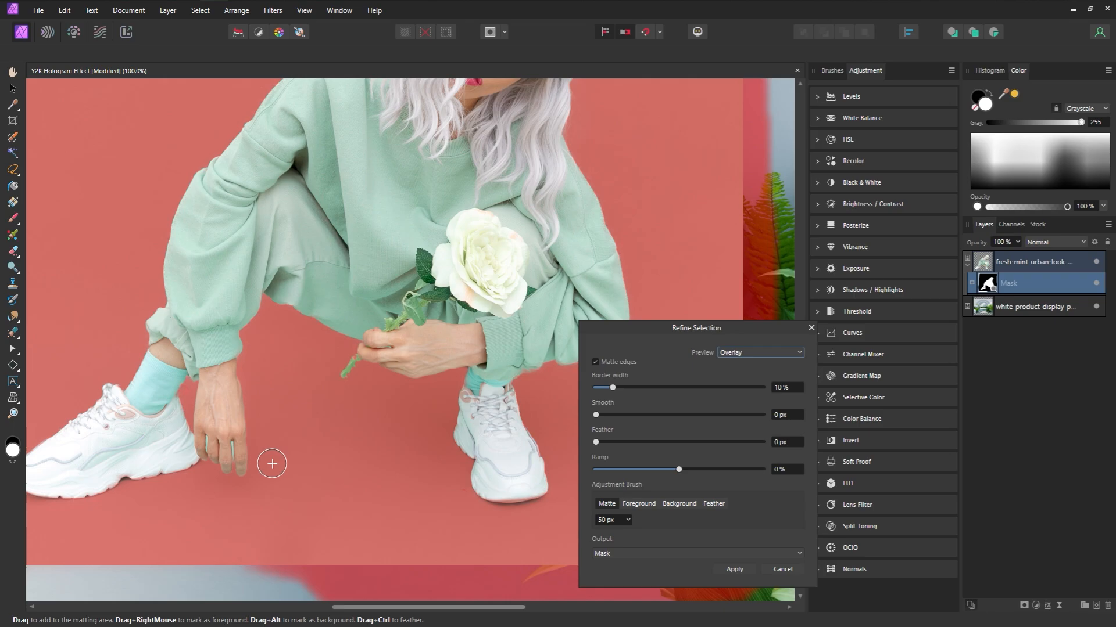
click(674, 503)
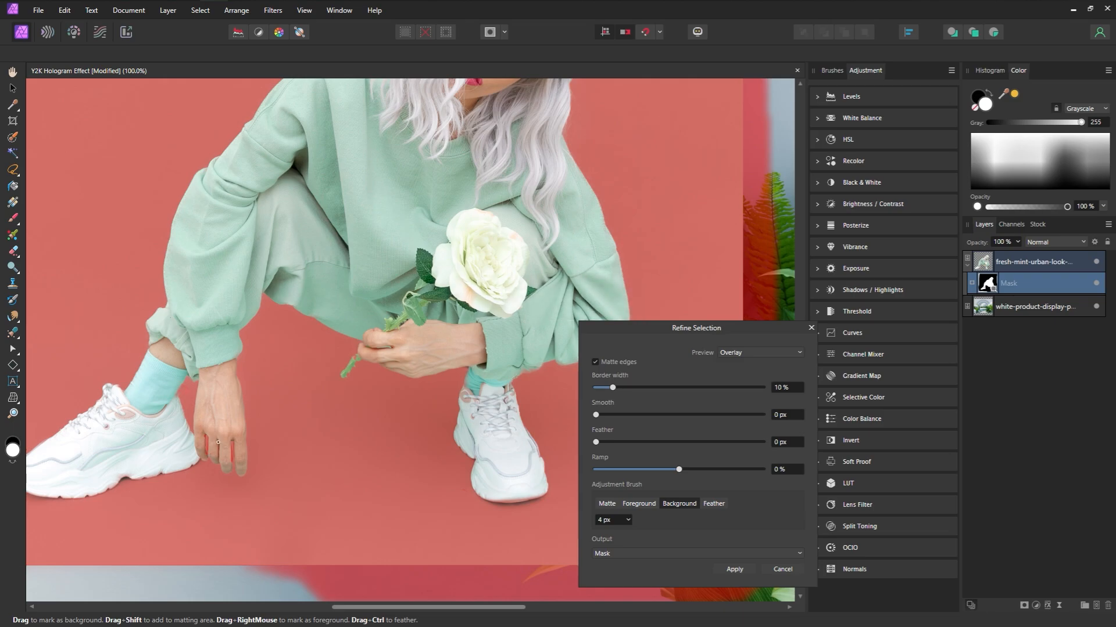
click(645, 503)
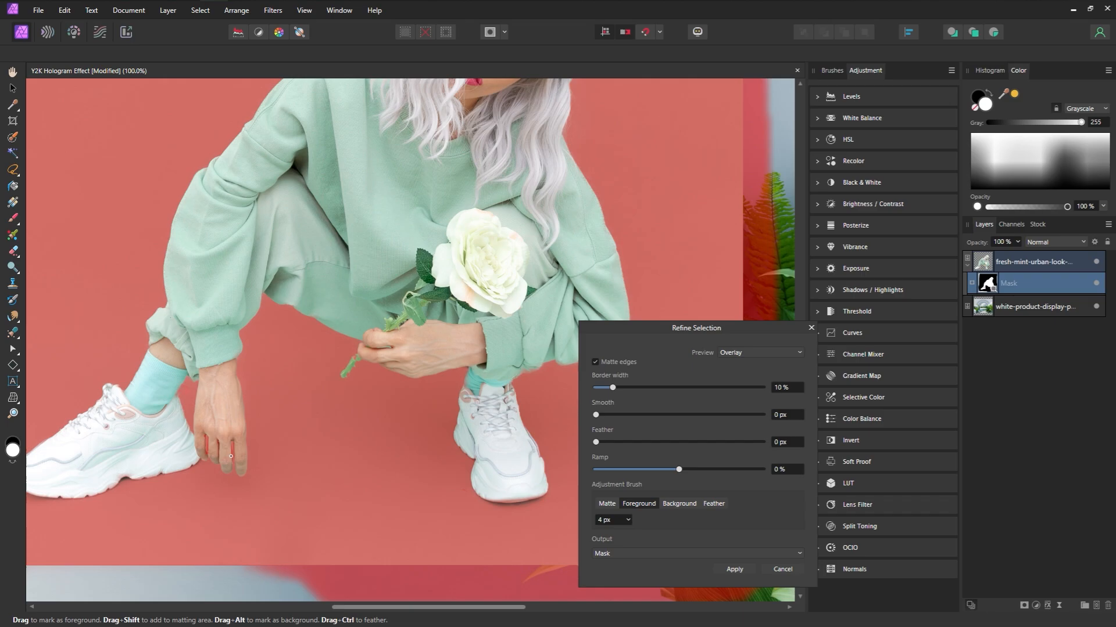
click(680, 504)
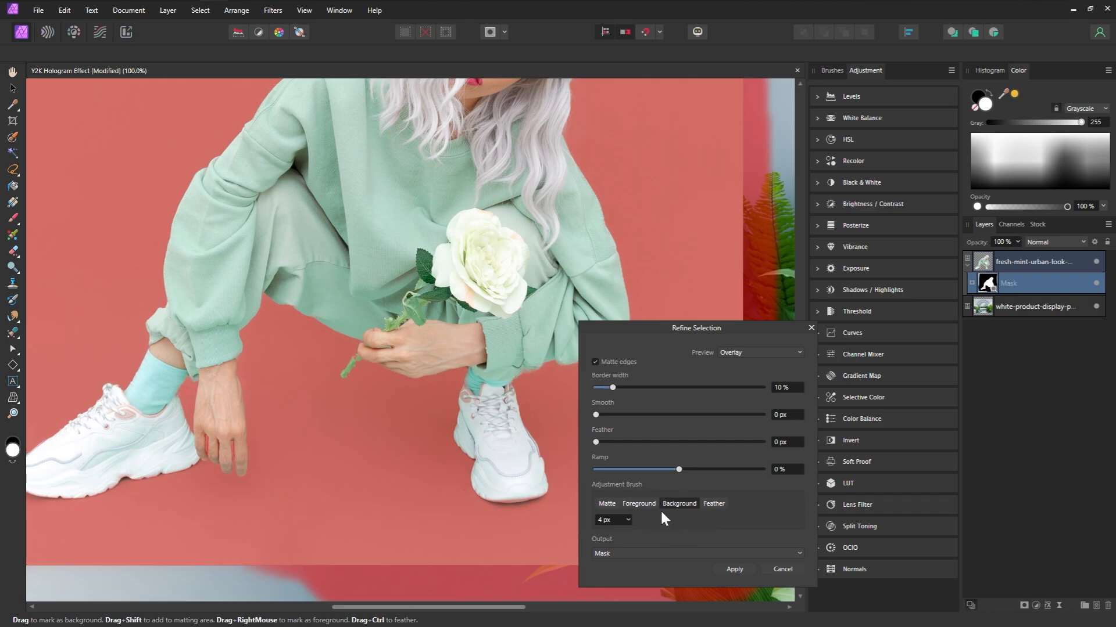
Step: Restore the lower edge of the right sleeve with a 10 px Foreground adjustment brush and check the rest of the mask outline
click(638, 504)
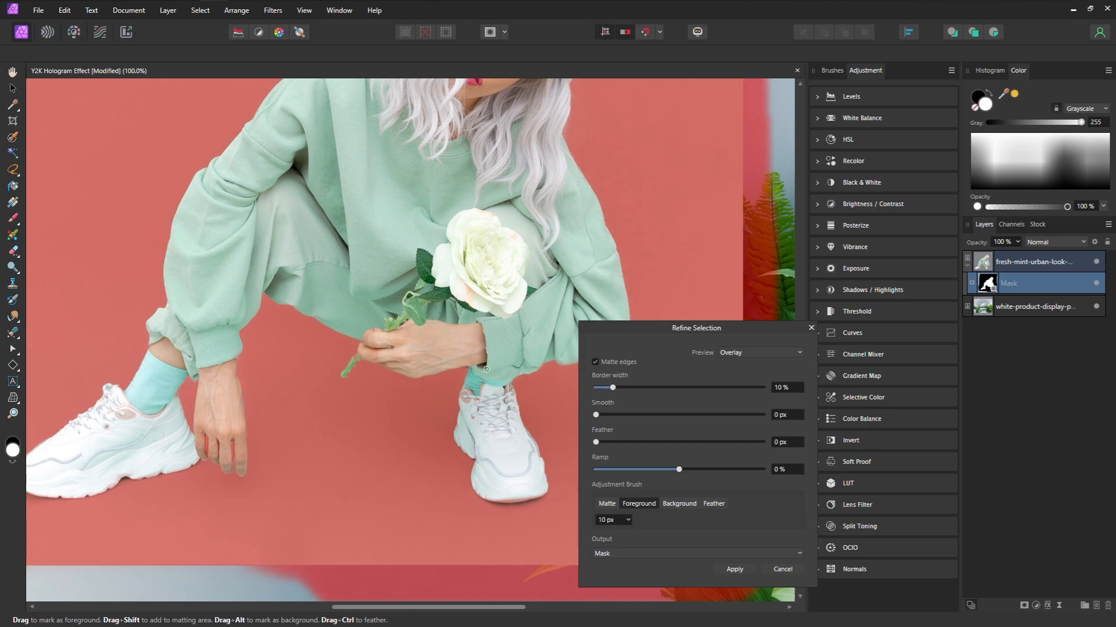
scroll(430, 426, up, 3)
scroll(430, 426, right, 3)
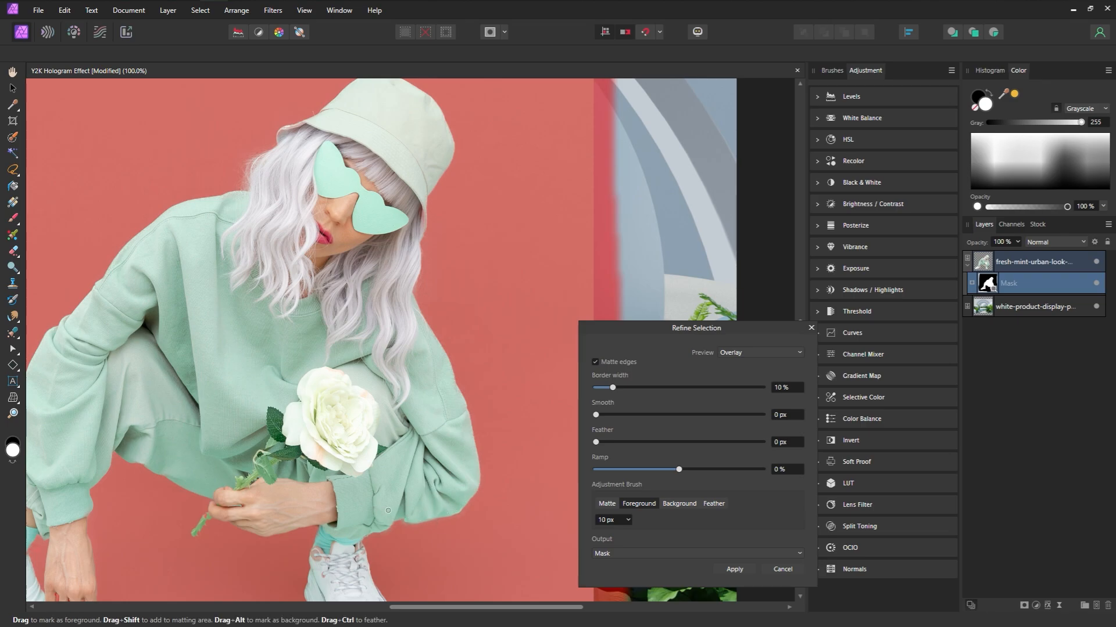
scroll(388, 511, up, 3)
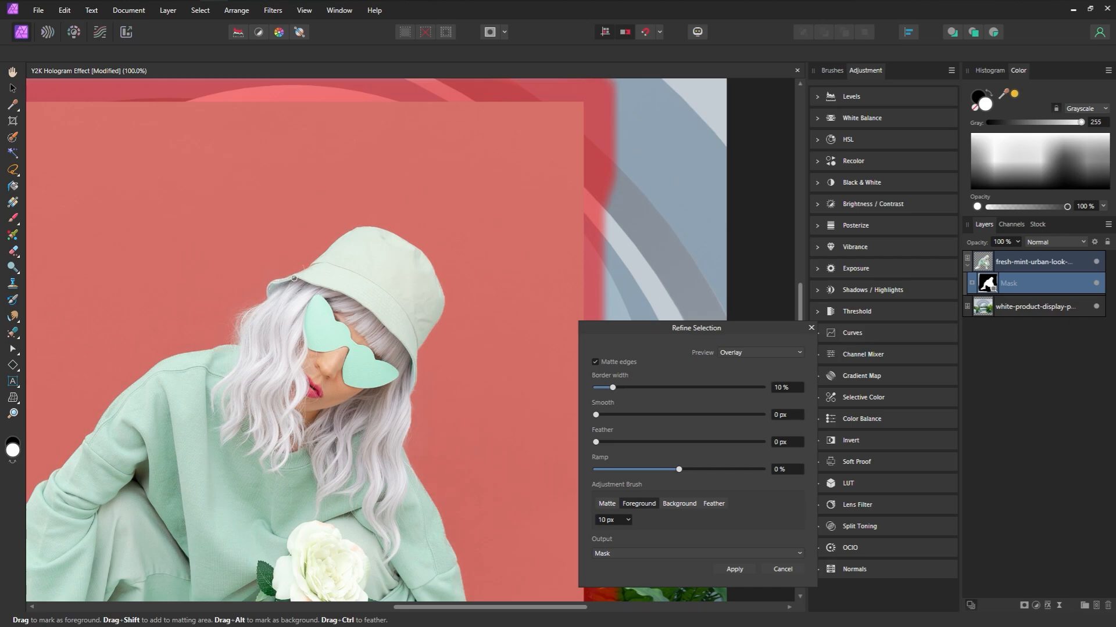
key(space)
drag(273, 530, 477, 254)
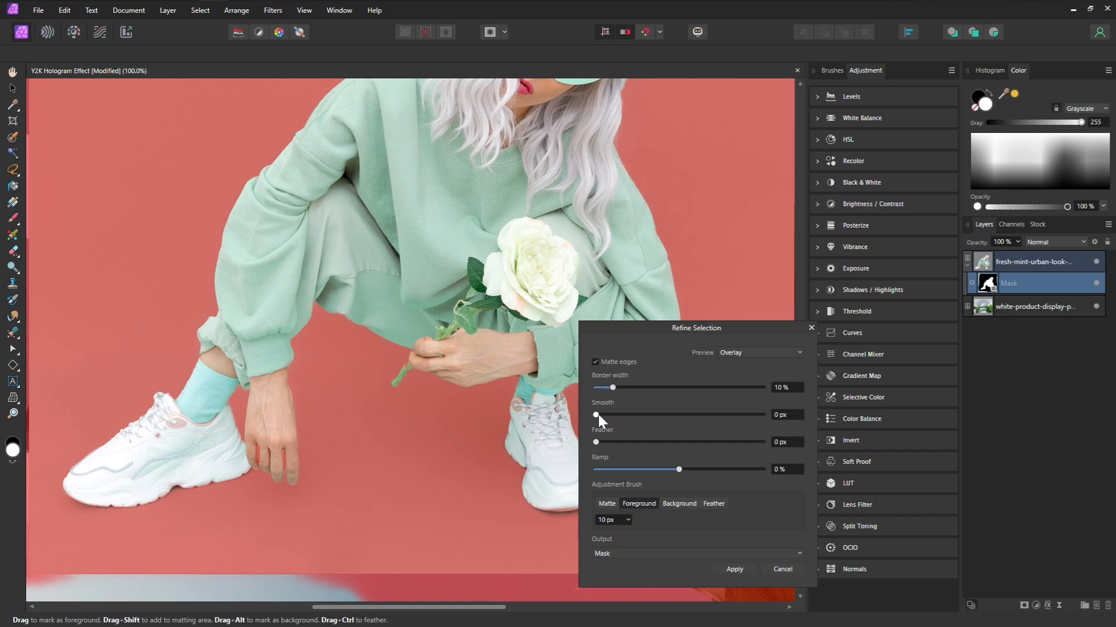
mouse_move(597, 413)
mouse_down()
mouse_move(609, 418)
mouse_move(575, 413)
mouse_up()
drag(261, 259, 160, 497)
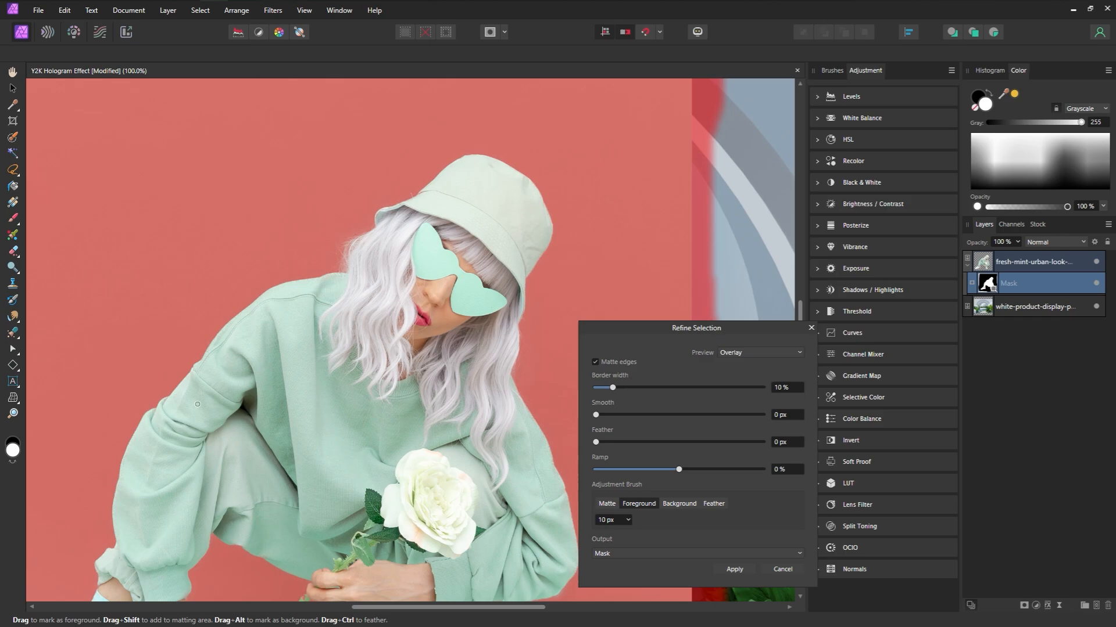
mouse_move(469, 516)
mouse_down()
mouse_move(282, 439)
mouse_move(331, 303)
mouse_move(369, 306)
mouse_up()
Step: Touch up the mask edges around the sneakers with the 10 px Background and Foreground adjustment brushes and apply the refinement with Mask output
click(691, 503)
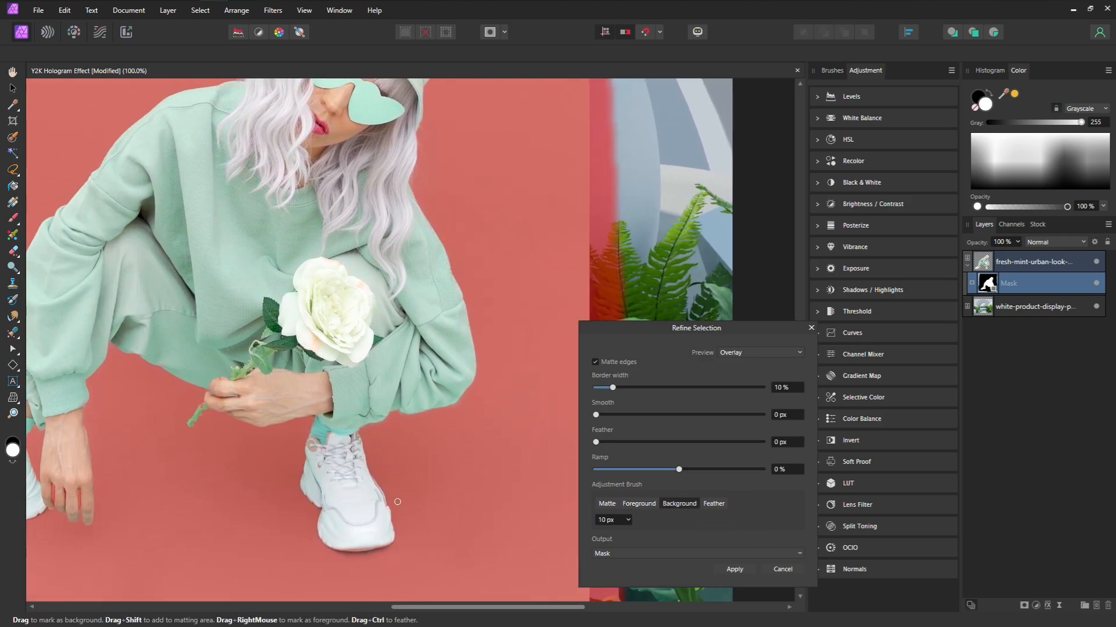
mouse_move(364, 552)
mouse_down()
mouse_move(512, 470)
mouse_move(494, 462)
mouse_move(519, 463)
mouse_move(484, 458)
mouse_up()
click(638, 503)
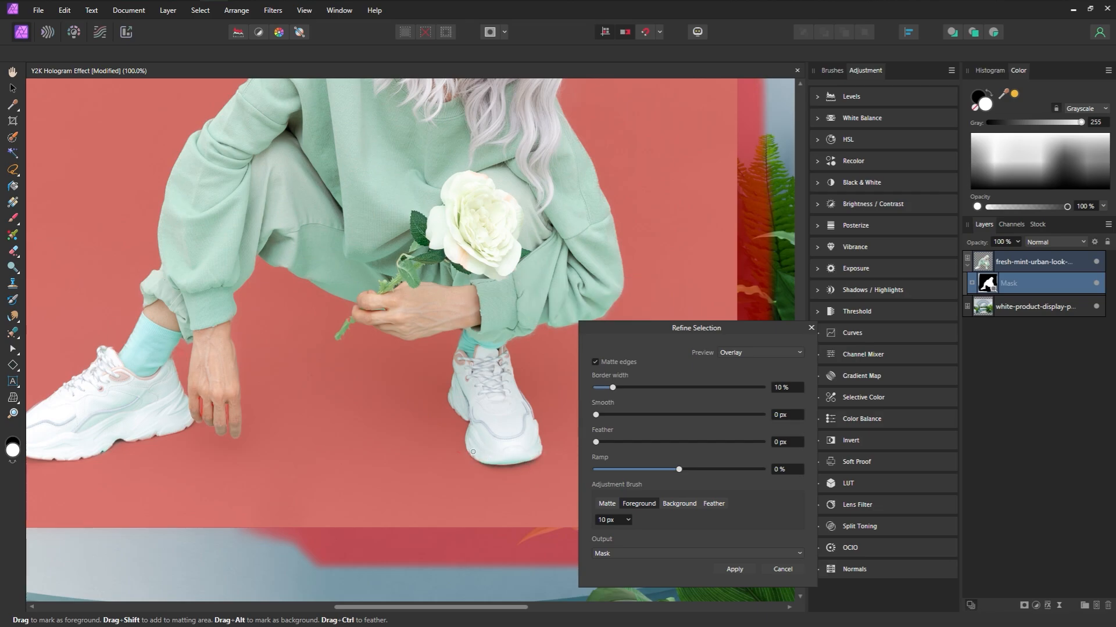
drag(237, 215, 148, 444)
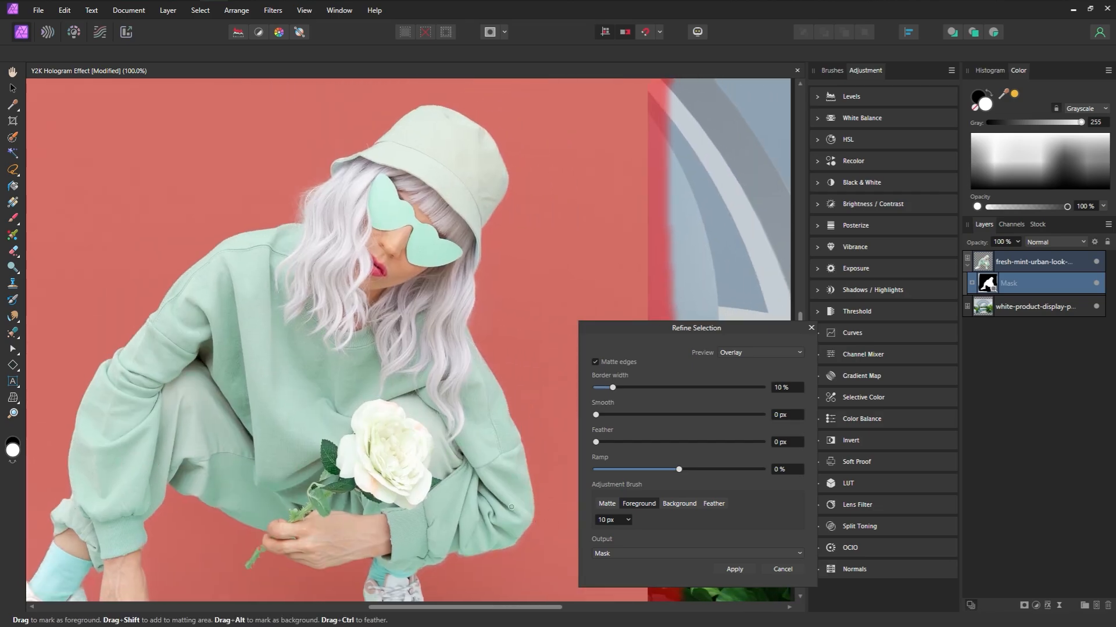
click(734, 570)
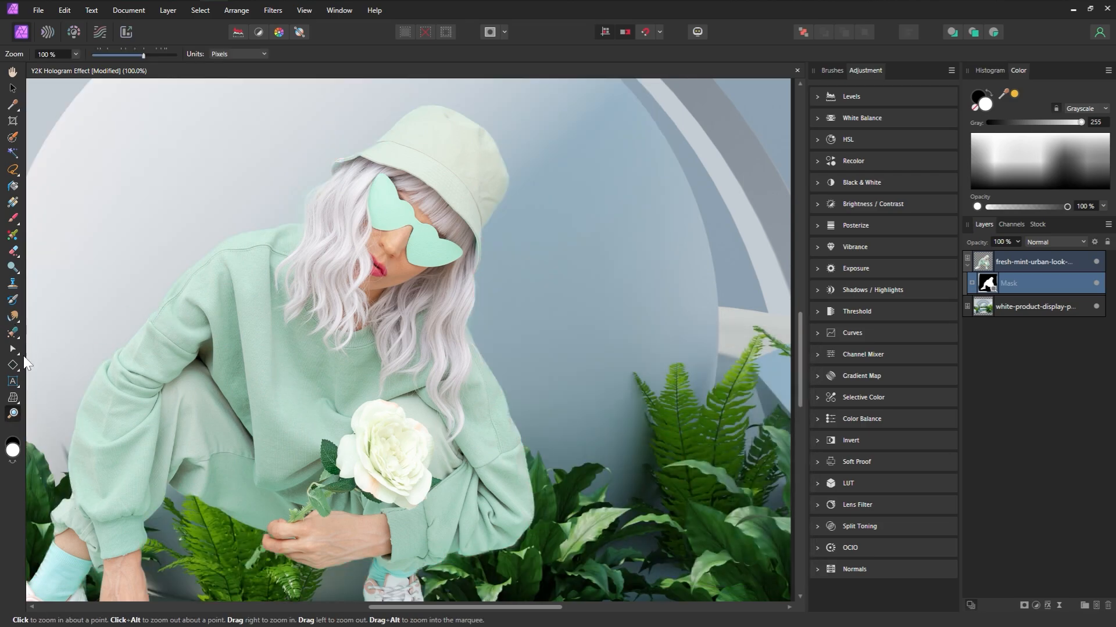
Step: Compare the whole composition with the woman's mask hidden and shown to check the cutout over the podium scene
alt+click(289, 408)
drag(302, 440, 395, 349)
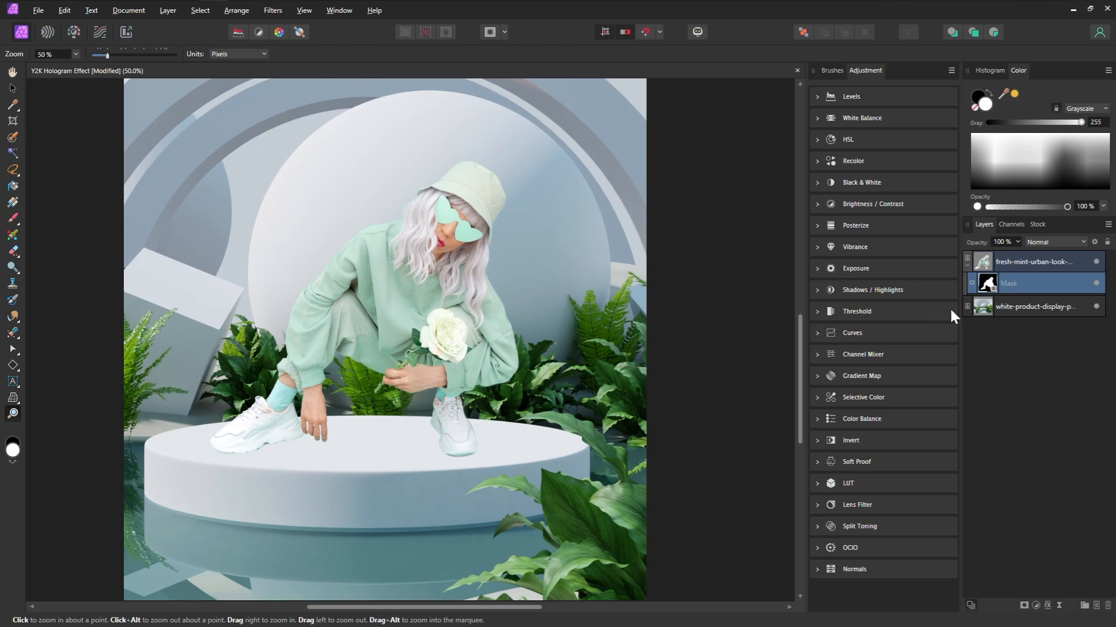
click(1096, 283)
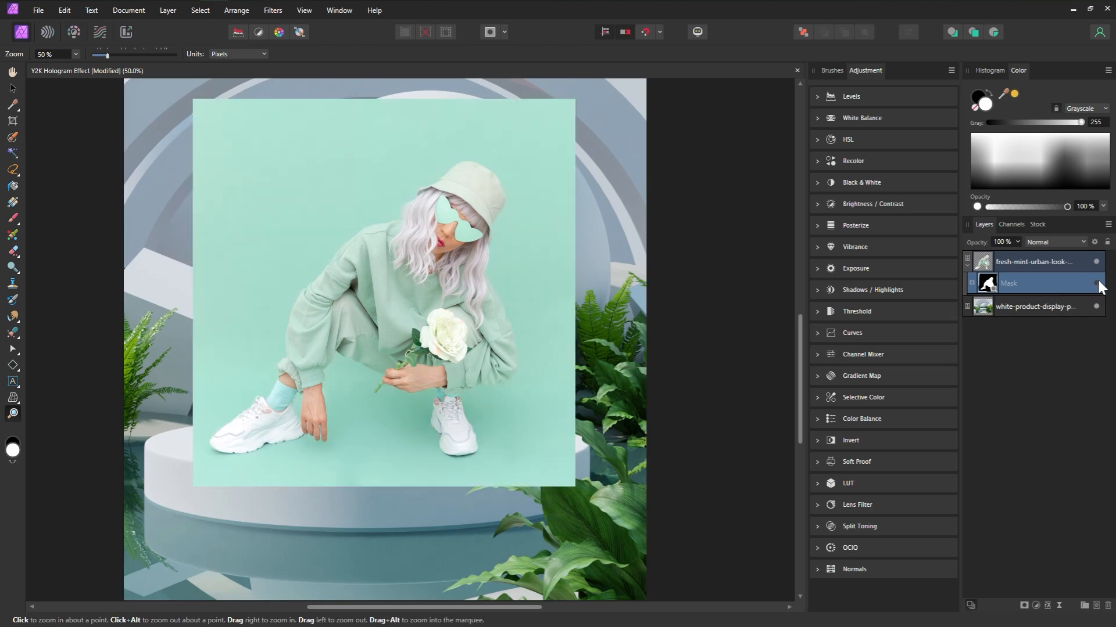
click(1096, 283)
click(1096, 283)
click(1097, 283)
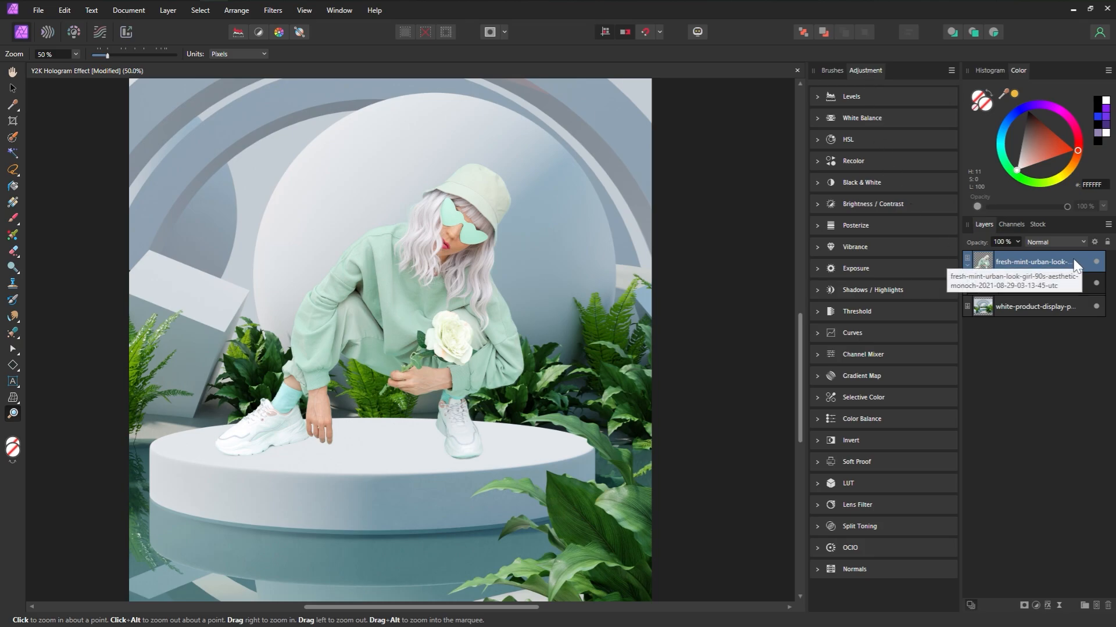
Step: Duplicate the masked fresh-mint-urban-look layer, place the copy below the original and delete the copy's mask
key(ctrl+j)
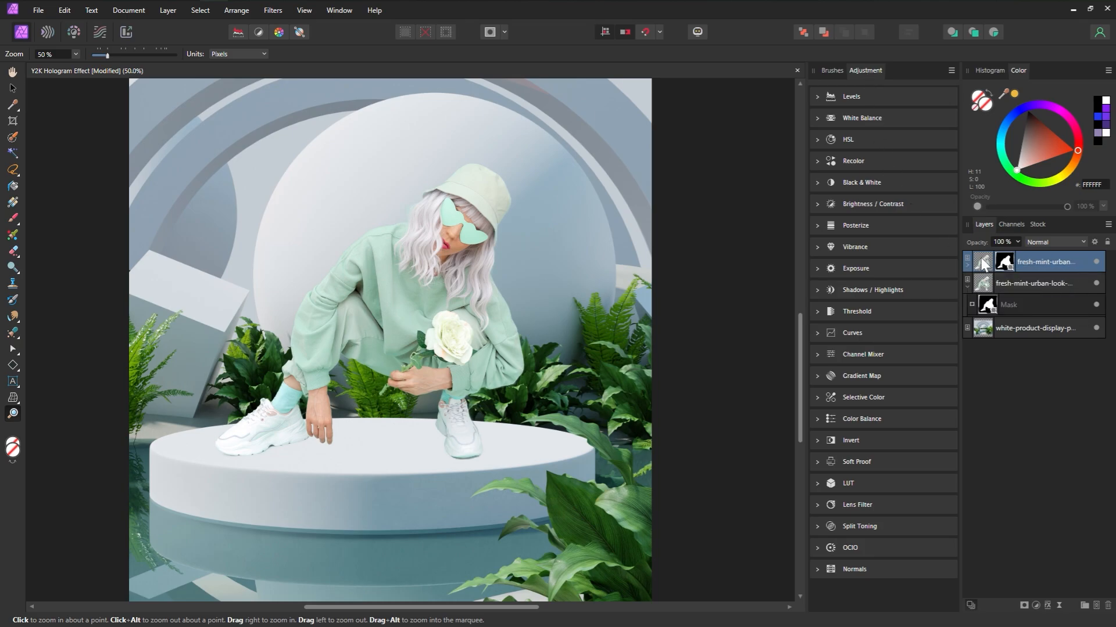
drag(982, 260, 982, 324)
click(967, 308)
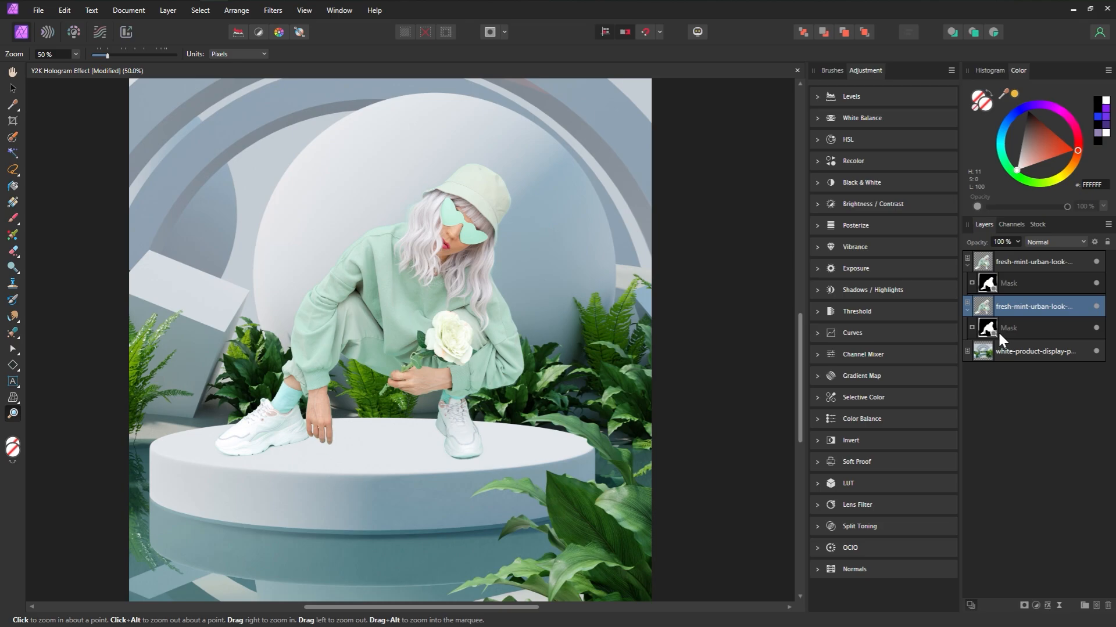
click(1004, 330)
key(Delete)
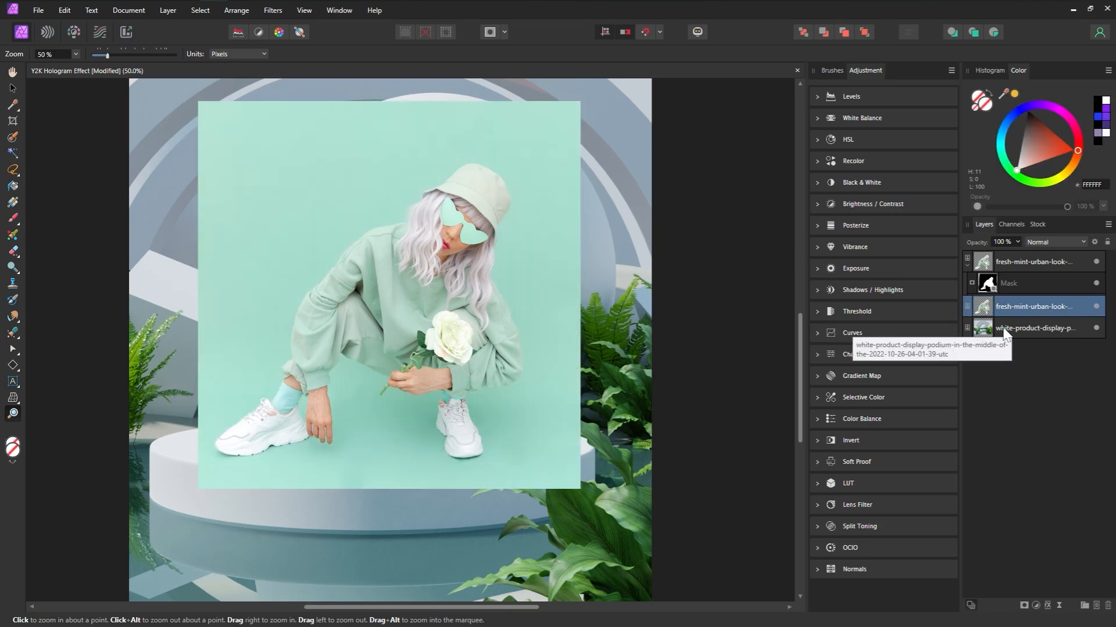
Step: Add a default Black & White adjustment to the unmasked lower copy and set that layer's blend mode to Multiply
click(867, 177)
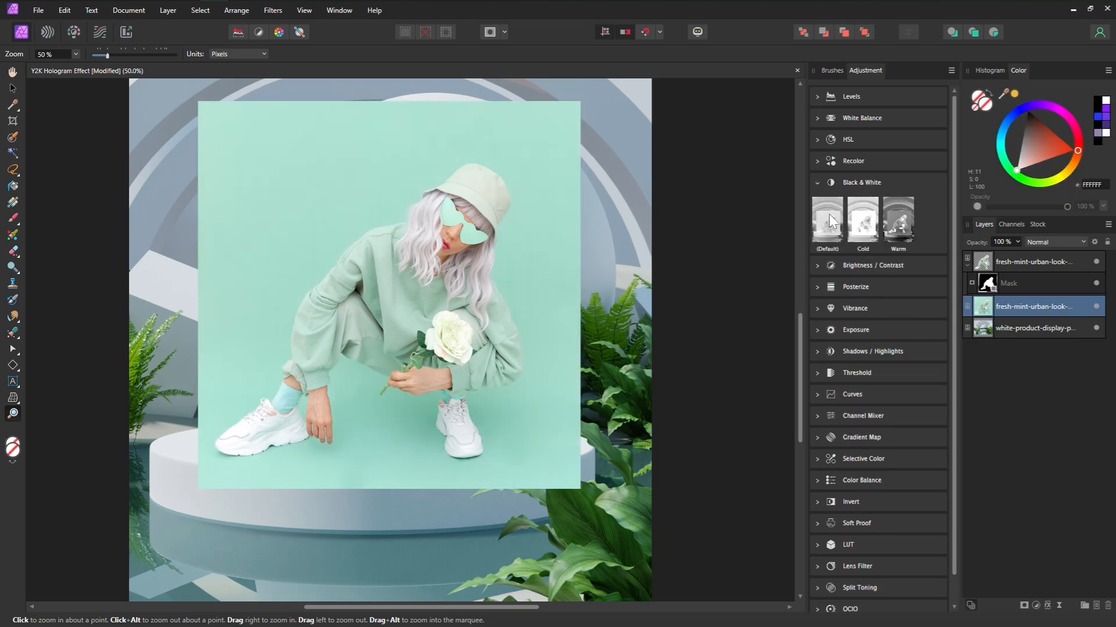
click(827, 231)
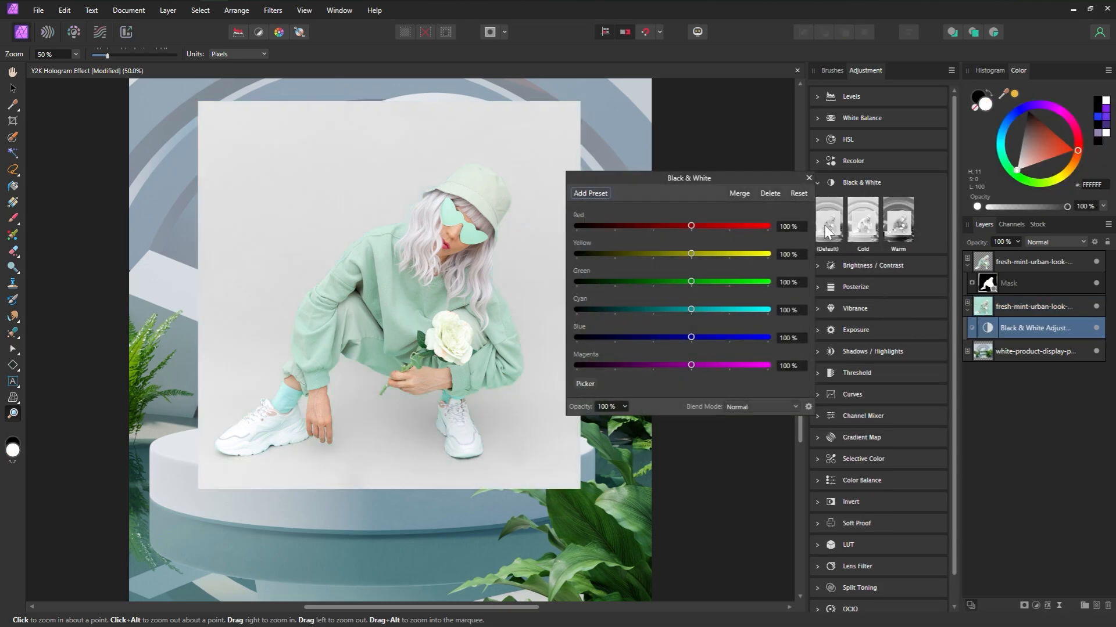
click(808, 178)
click(1078, 305)
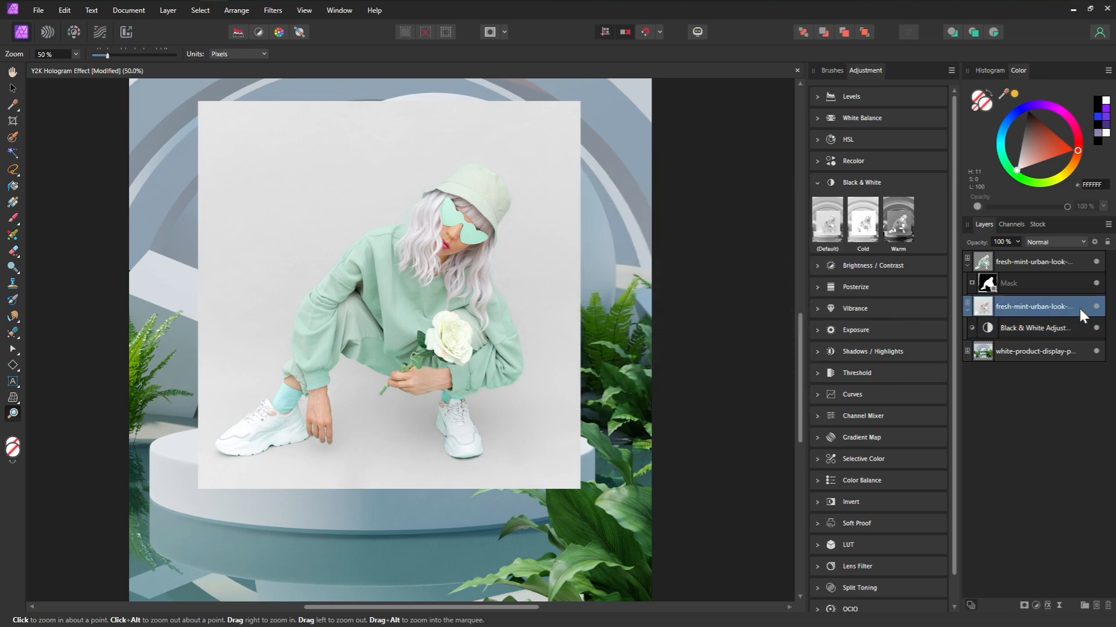
click(1056, 239)
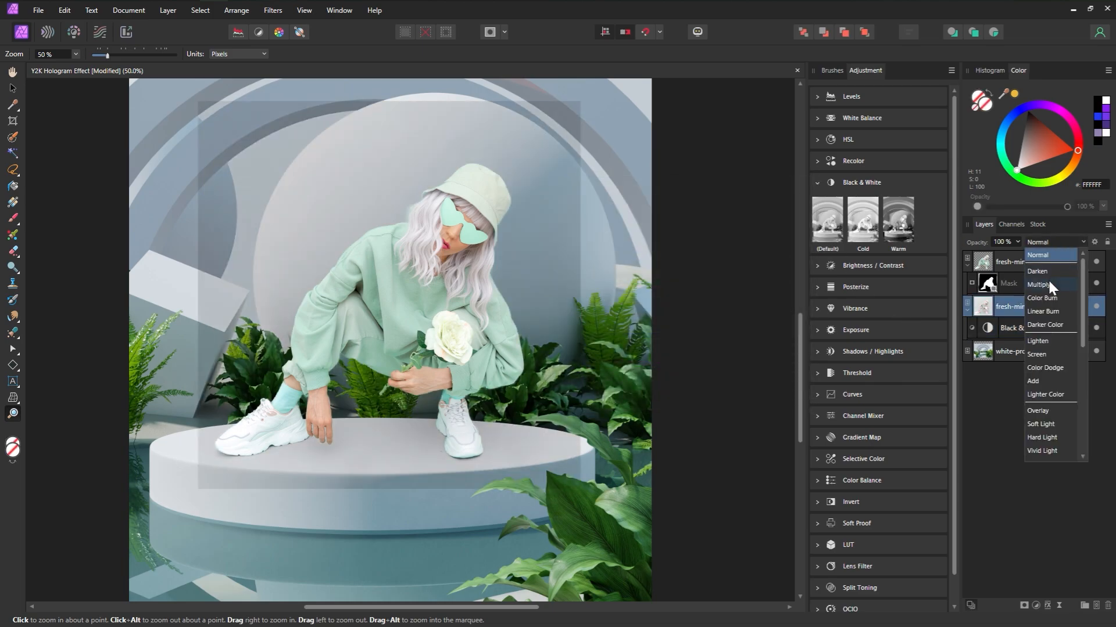
click(1048, 284)
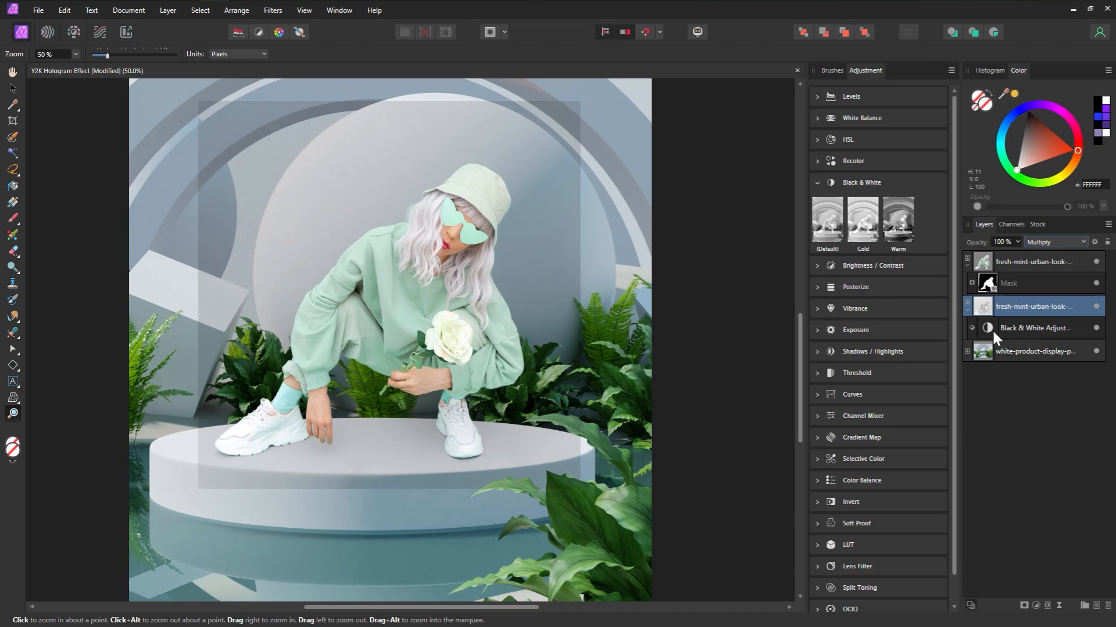
Step: Add a Brightness / Contrast adjustment to the Multiply copy with contrast at 100 % and brightness lowered to about -30 %
click(816, 265)
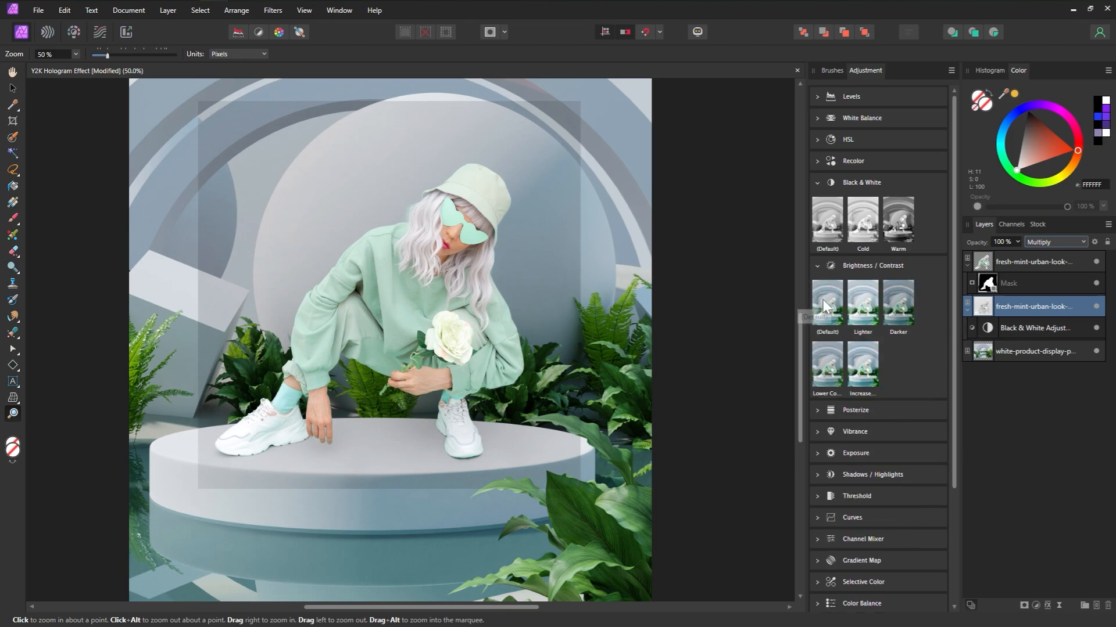
click(825, 304)
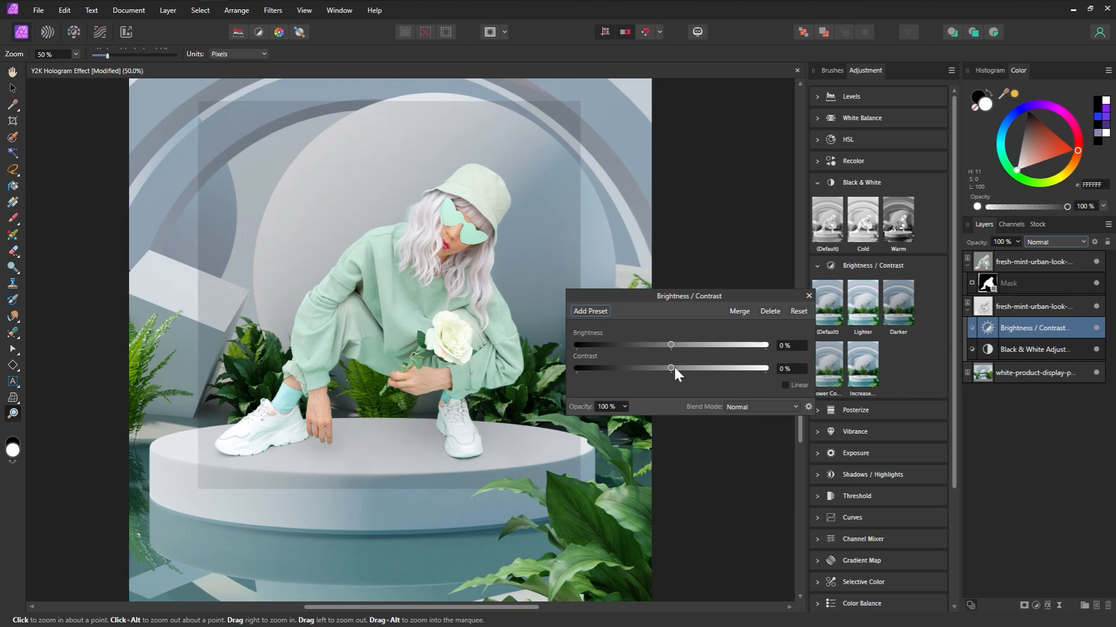
drag(671, 368, 769, 382)
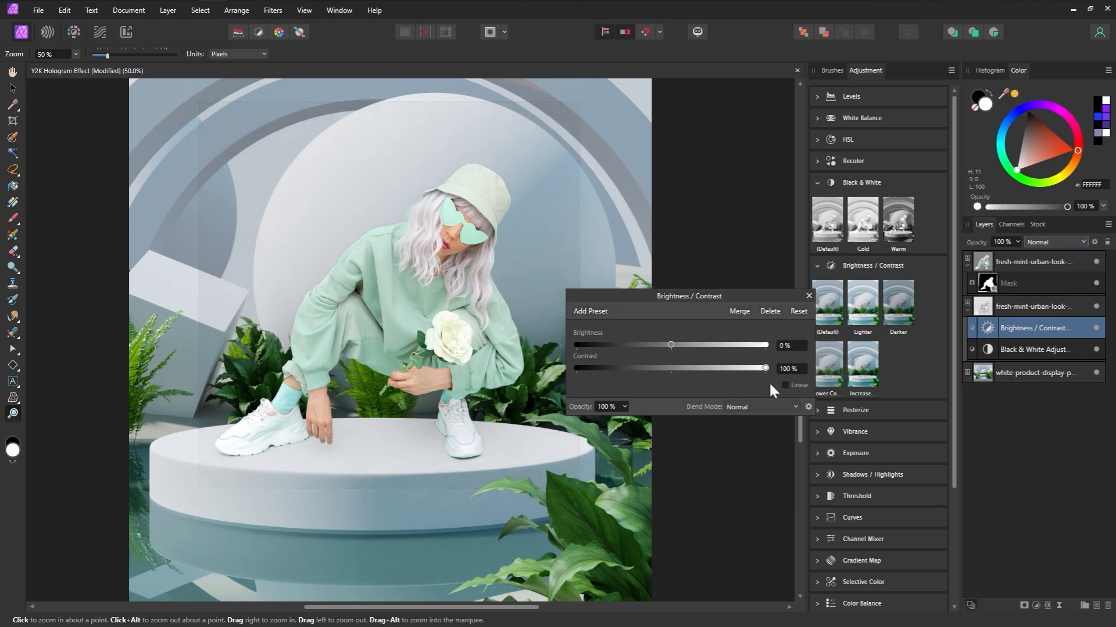
drag(670, 345, 646, 347)
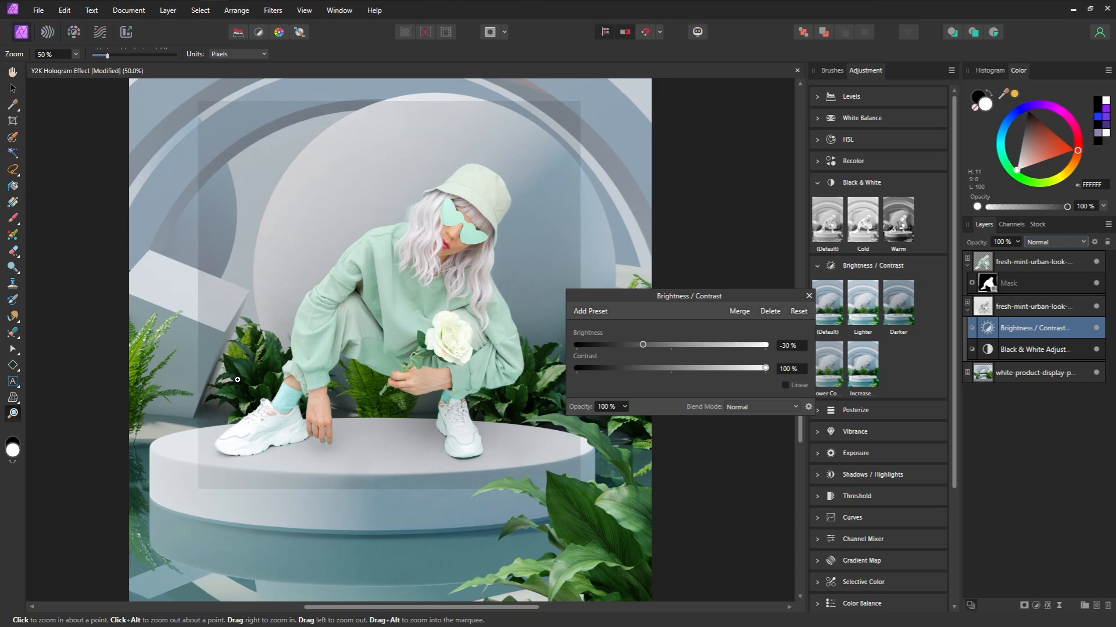
drag(644, 349, 638, 345)
click(809, 295)
Step: Add a white mask and nest it inside the Multiply copy, above its two adjustments
click(1024, 604)
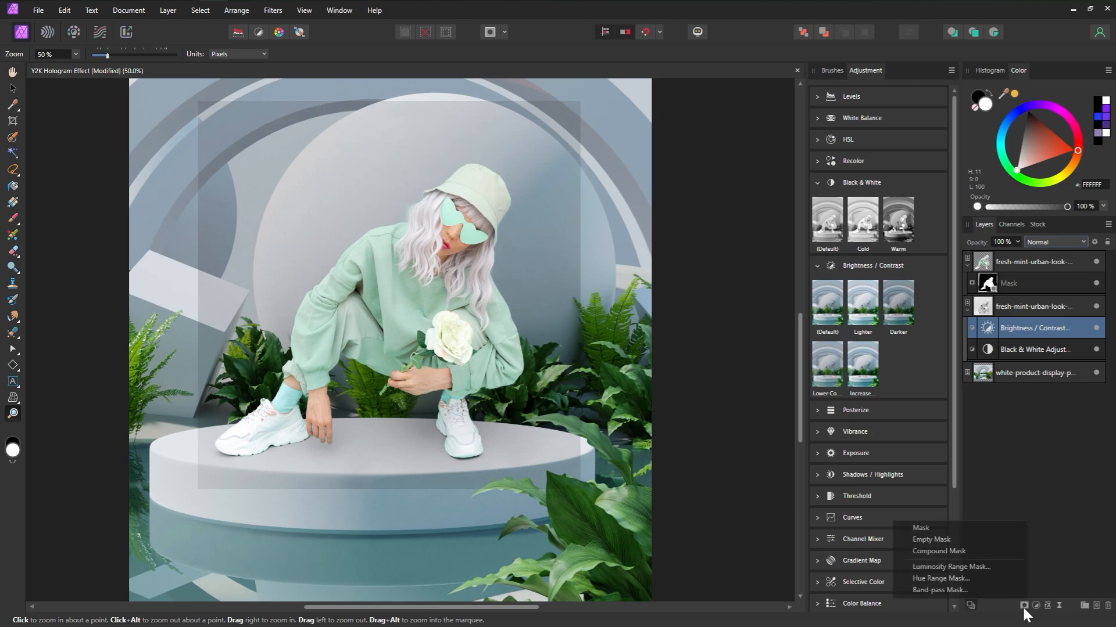
click(981, 528)
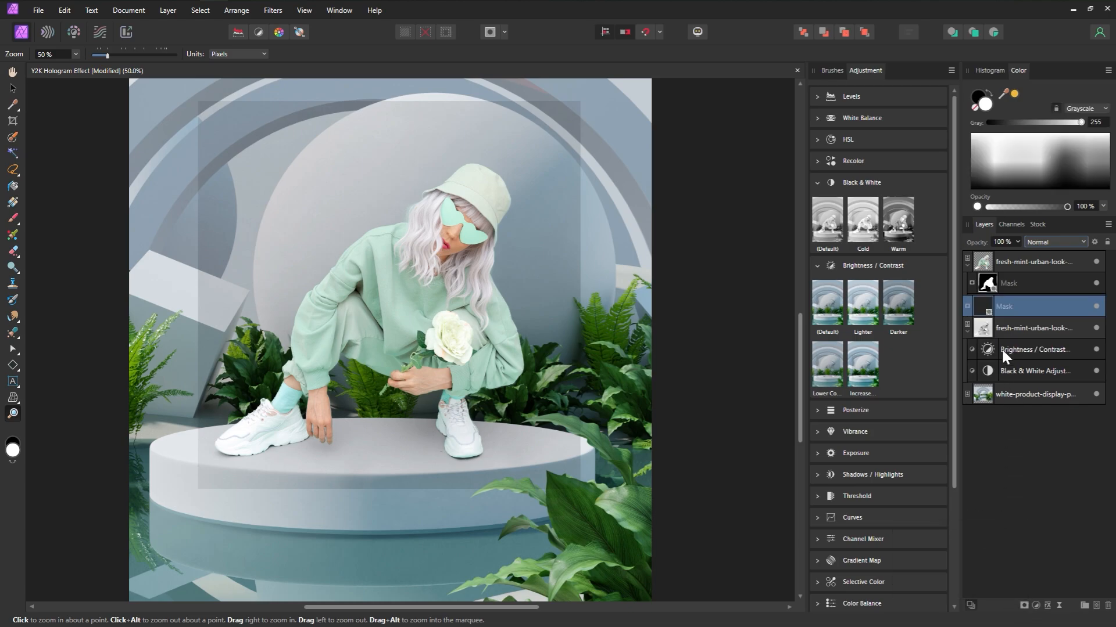
mouse_move(982, 307)
mouse_down()
mouse_move(985, 345)
mouse_move(983, 318)
mouse_up()
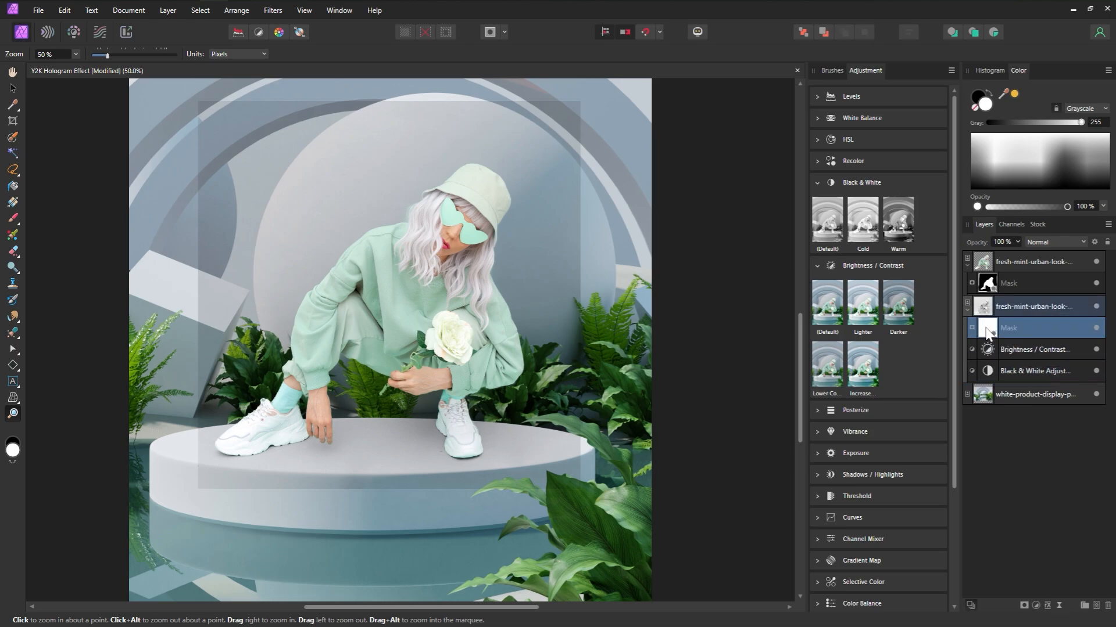
Step: Paint black on the new mask with a soft 25 % hardness brush of about 905.7 px to hide the copy's upper background
click(13, 219)
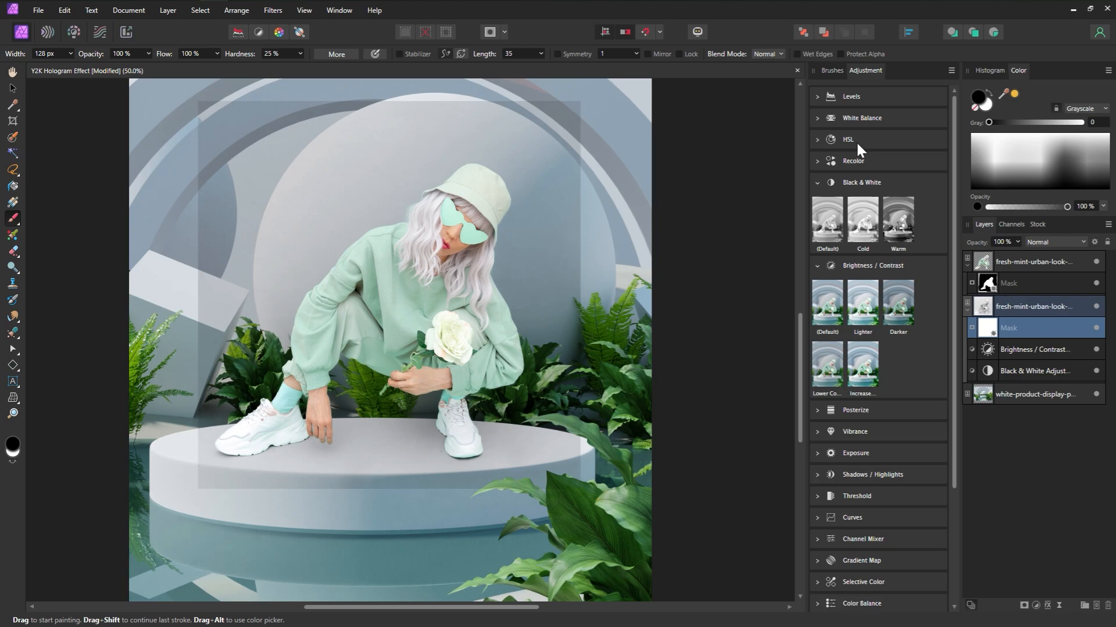
click(834, 72)
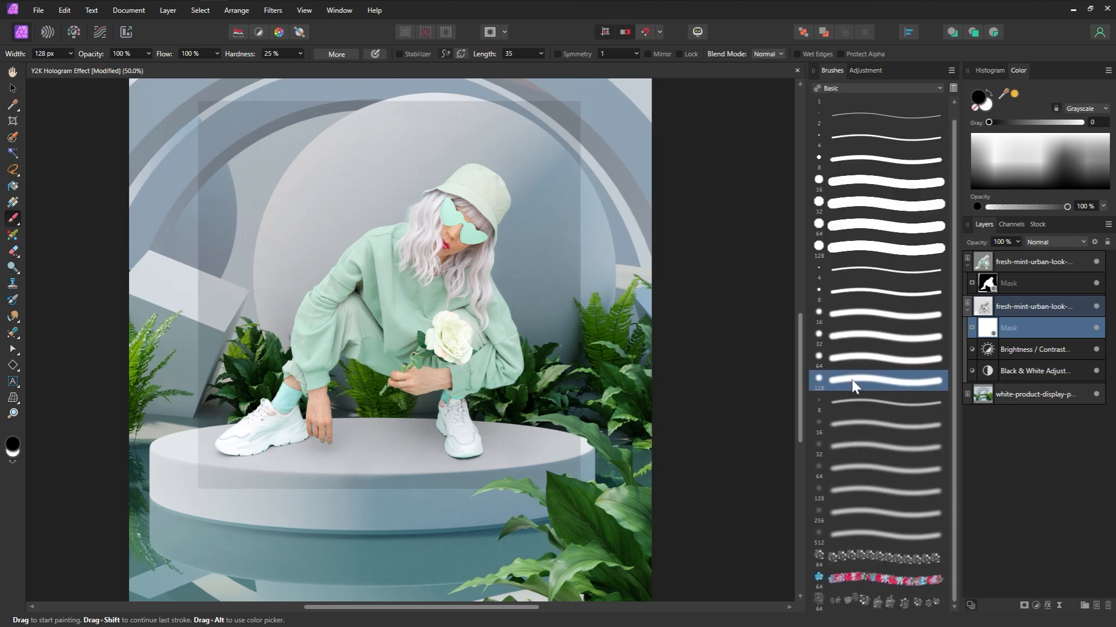
key(bracketright)
key(bracketright)
key(bracketright)
key(bracketright)
key(bracketright)
key(bracketright)
key(bracketright)
key(bracketright)
key(bracketright)
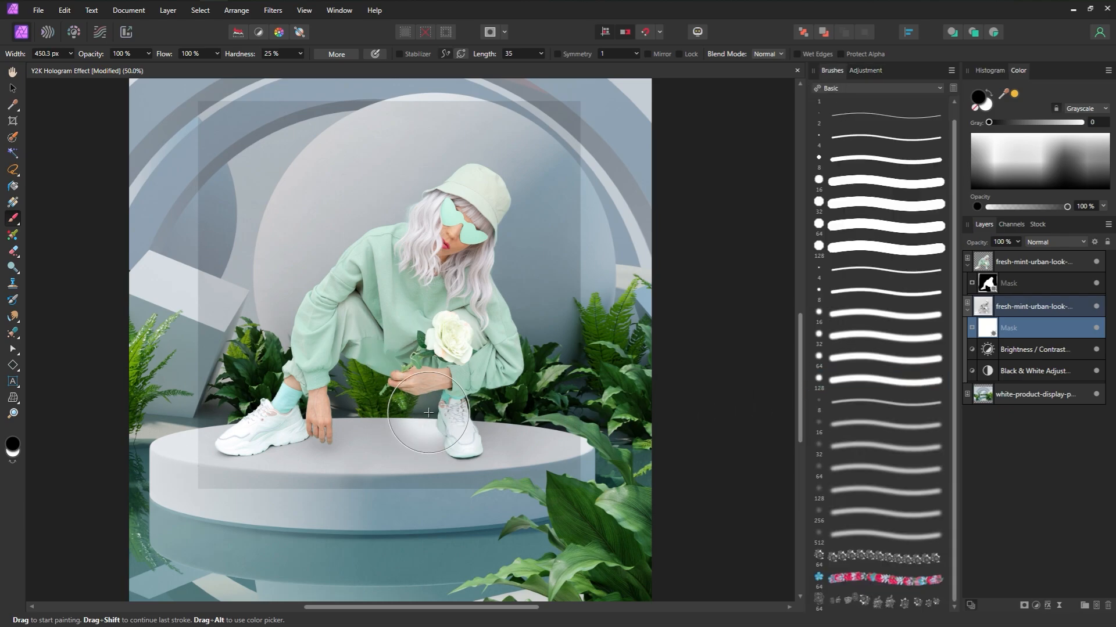
key(bracketright)
key(bracketright)
key(bracketright)
key(bracketright)
key(bracketright)
mouse_move(187, 127)
mouse_down()
mouse_move(284, 128)
mouse_move(374, 174)
mouse_move(682, 232)
mouse_up()
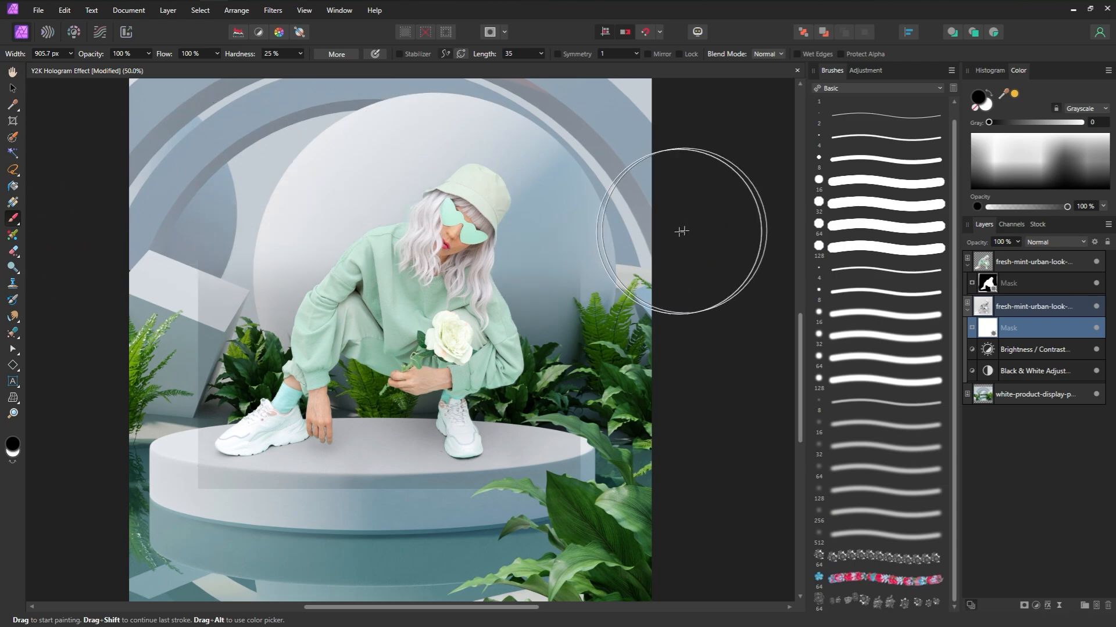
Step: Paint out the copy's remaining rectangular edges around the podium with a 472.8 px black brush, keeping the floor shadows, and enlarge the brush to 719 px
key(bracketleft)
key(bracketleft)
key(bracketleft)
key(bracketleft)
key(bracketleft)
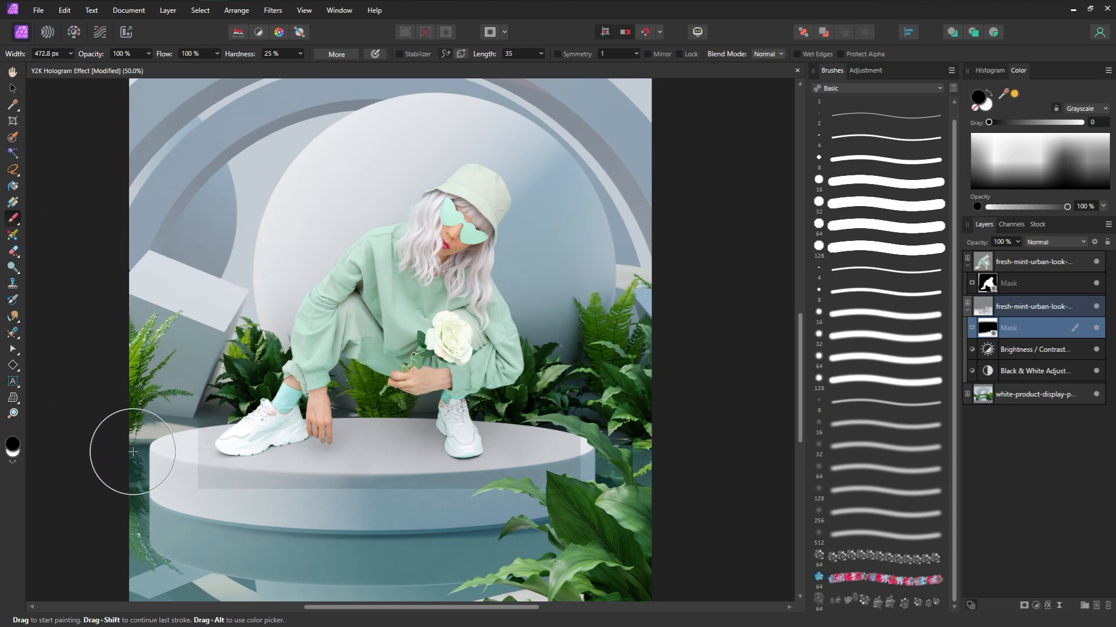
mouse_move(133, 452)
mouse_down()
mouse_move(151, 489)
mouse_move(282, 529)
mouse_move(158, 500)
mouse_move(150, 404)
mouse_move(169, 402)
mouse_move(154, 500)
mouse_move(378, 530)
mouse_move(254, 528)
mouse_move(241, 528)
mouse_move(633, 523)
mouse_move(607, 465)
mouse_up()
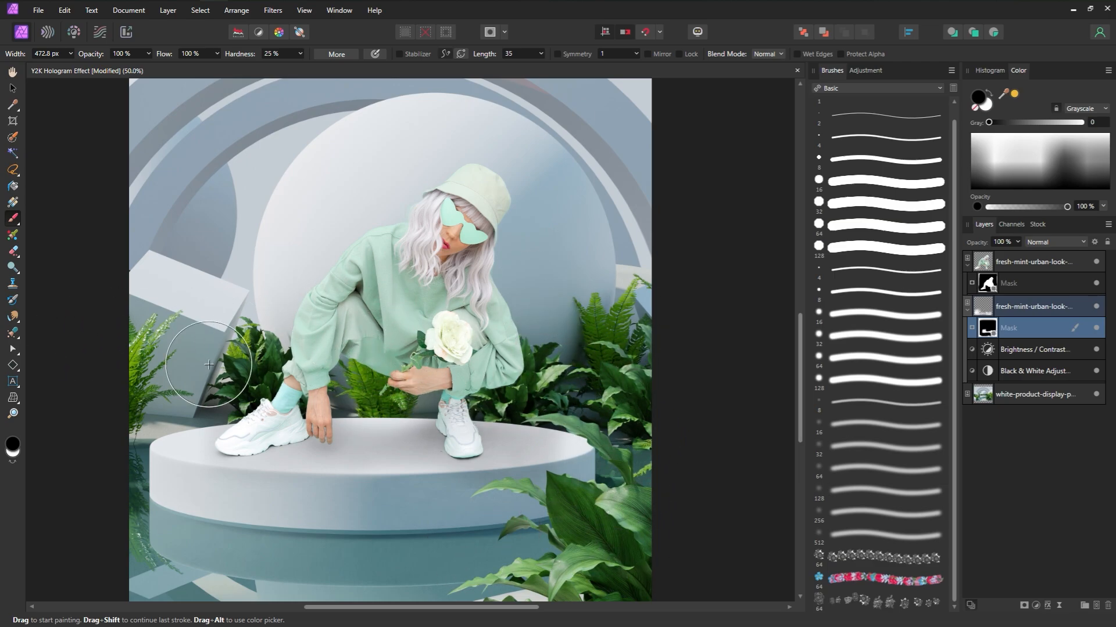
key(bracketright)
key(bracketright)
key(bracketright)
Step: Set the shadow layer's opacity to 72 %, compare the podium with and without the shadow, and collapse the layer
click(988, 308)
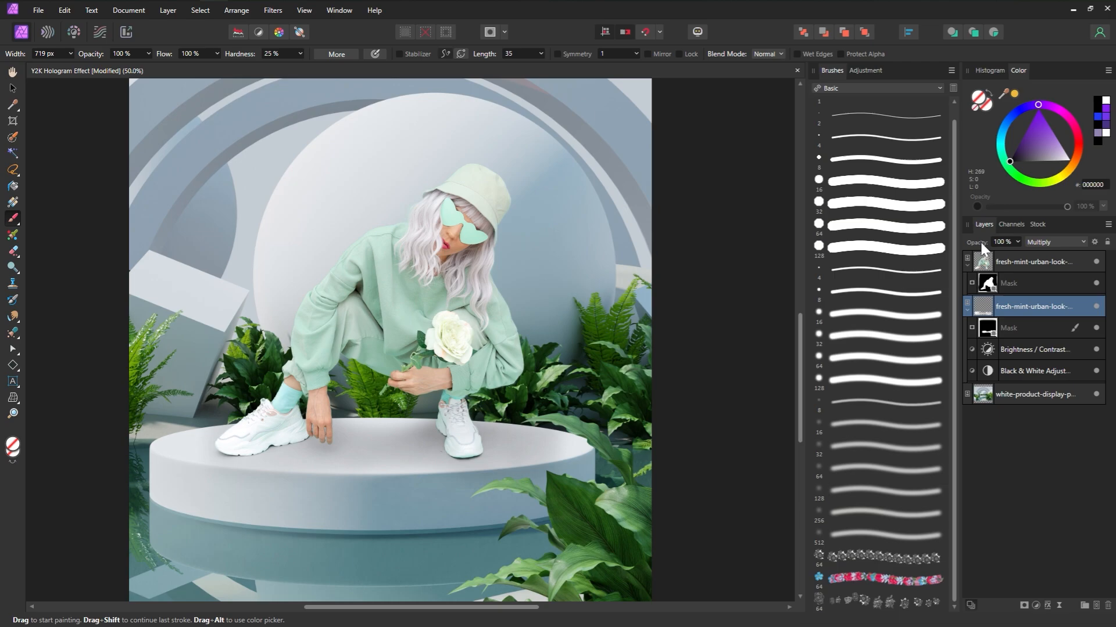
drag(982, 249, 342, 325)
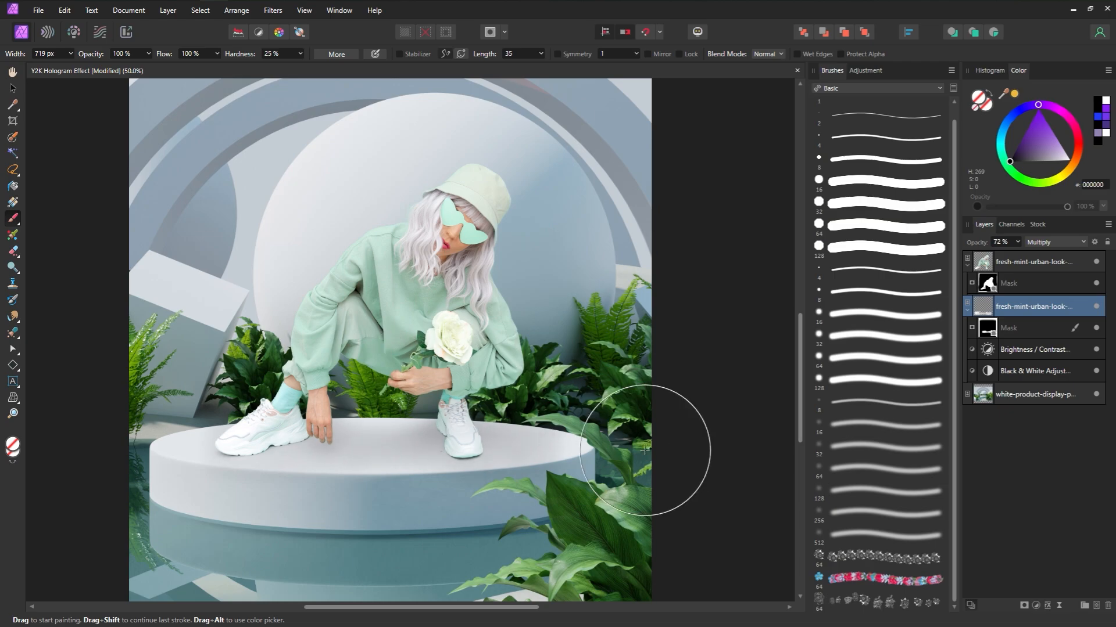
click(1096, 306)
click(1096, 306)
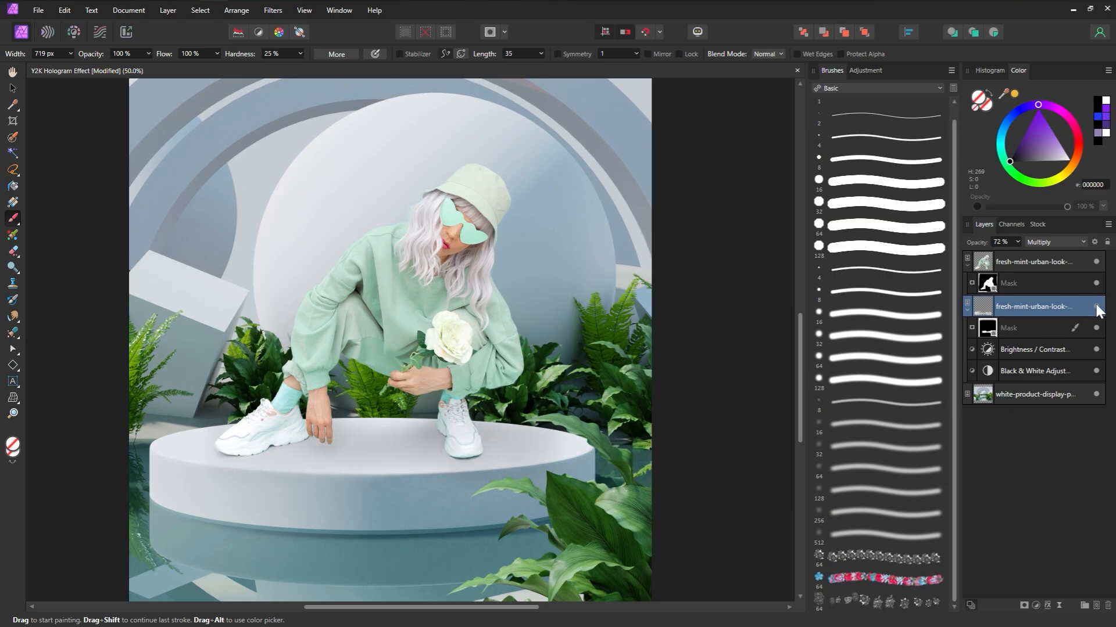
click(992, 325)
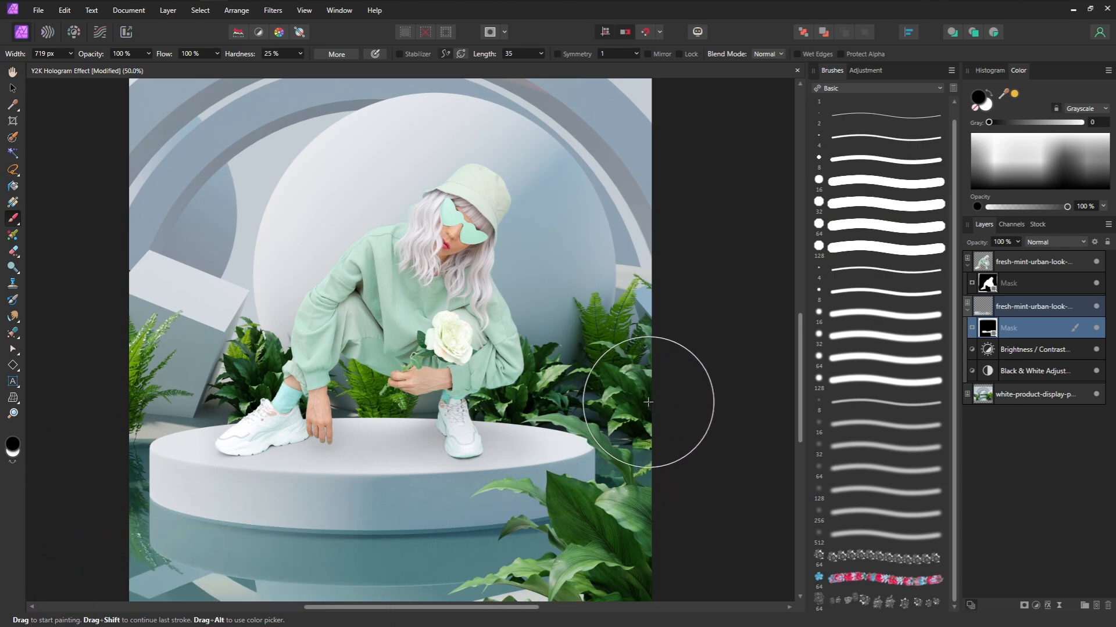
click(967, 308)
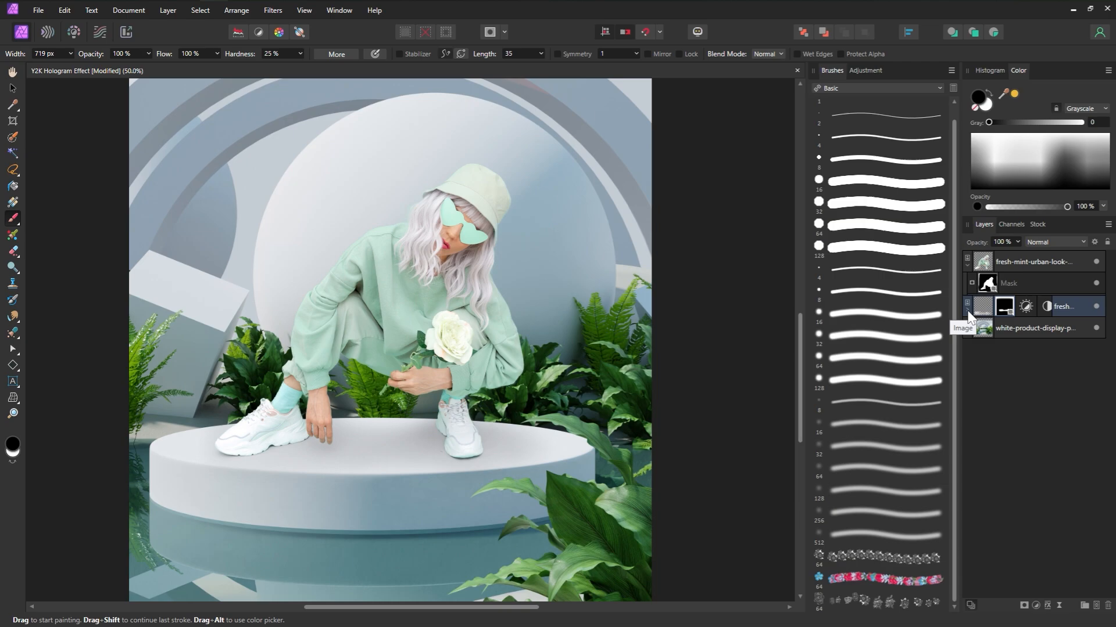
Step: Add a Brightness / Contrast adjustment to the woman's layer with brightness -18 % and contrast 27 %, and compare with and without it
click(1045, 262)
click(864, 69)
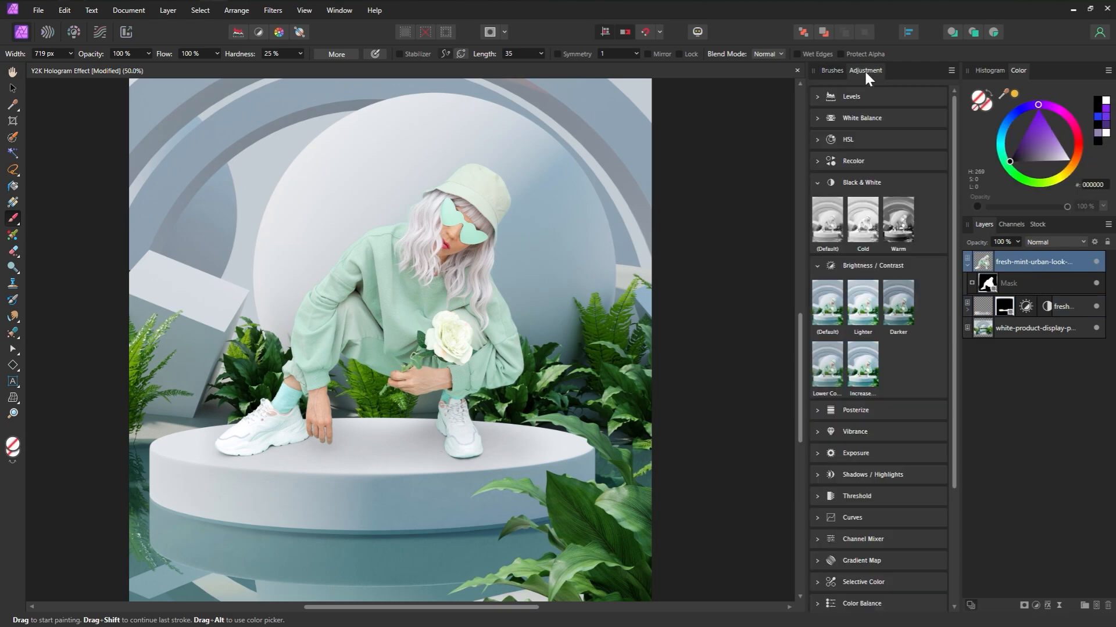
click(825, 305)
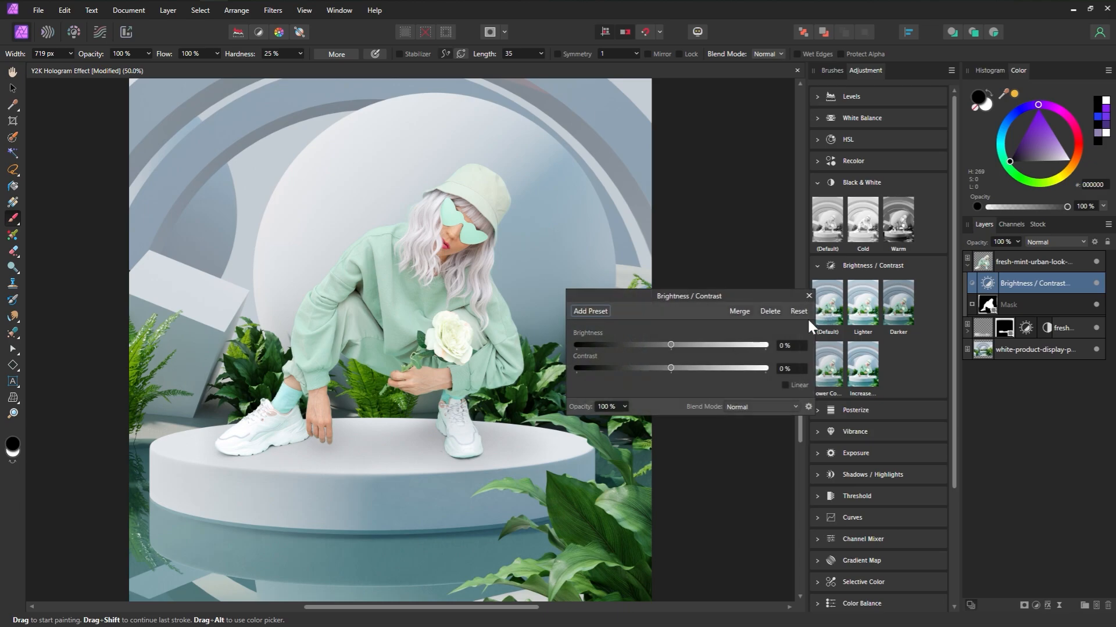
click(696, 368)
click(659, 345)
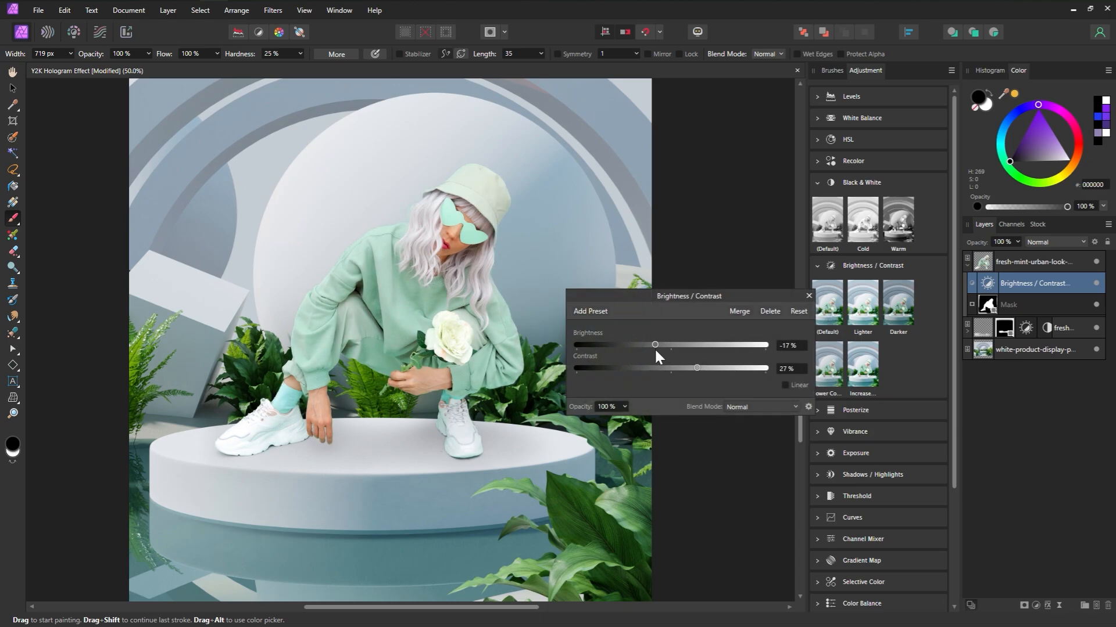
drag(655, 350, 655, 351)
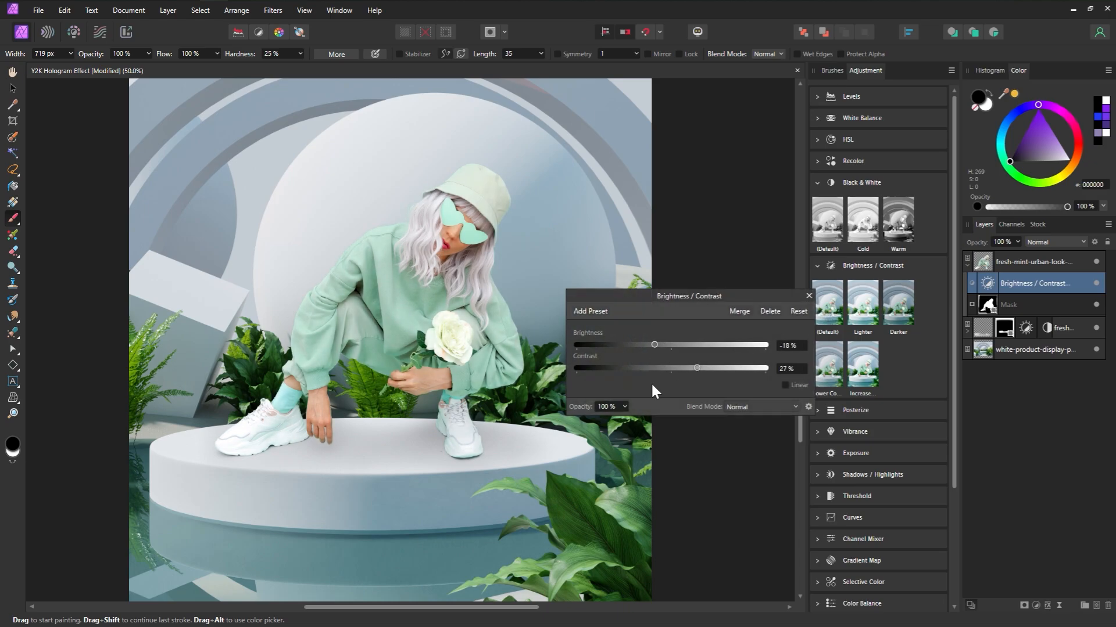
click(1095, 283)
click(1096, 284)
click(808, 295)
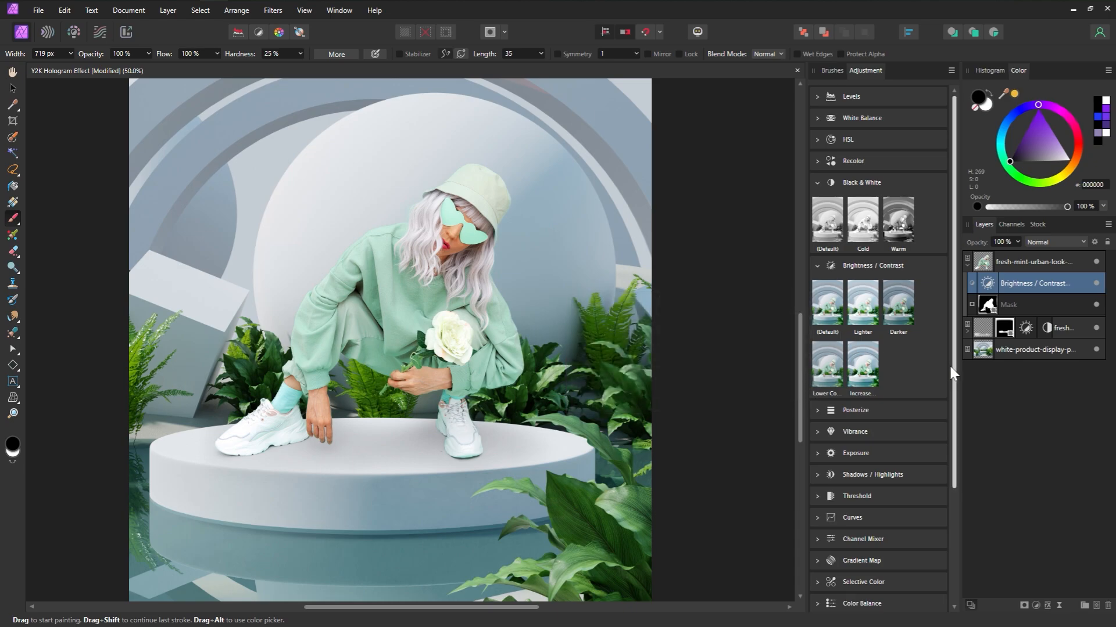
Step: Add an HSL adjustment to the white-product-display background layer and shift the hue of its greens by -115.6°
click(1021, 350)
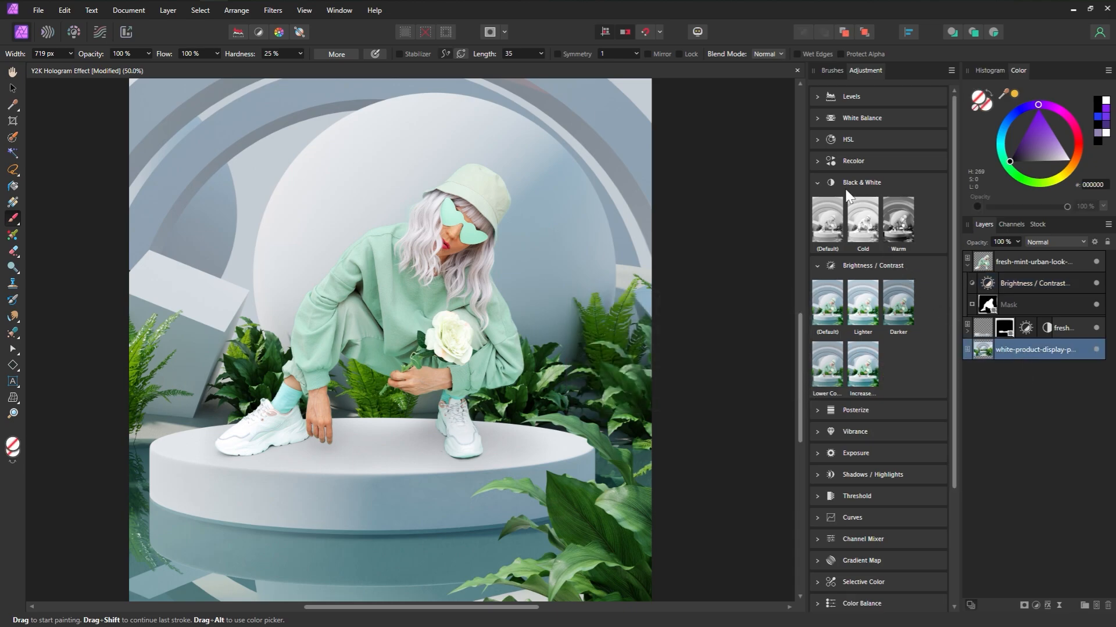
click(847, 139)
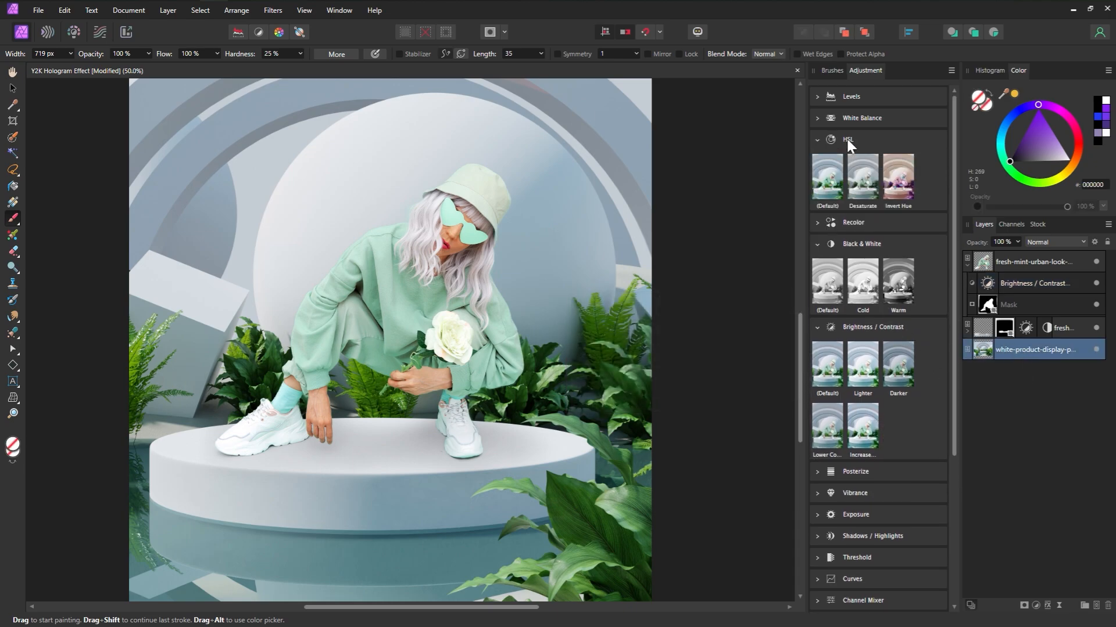
click(827, 193)
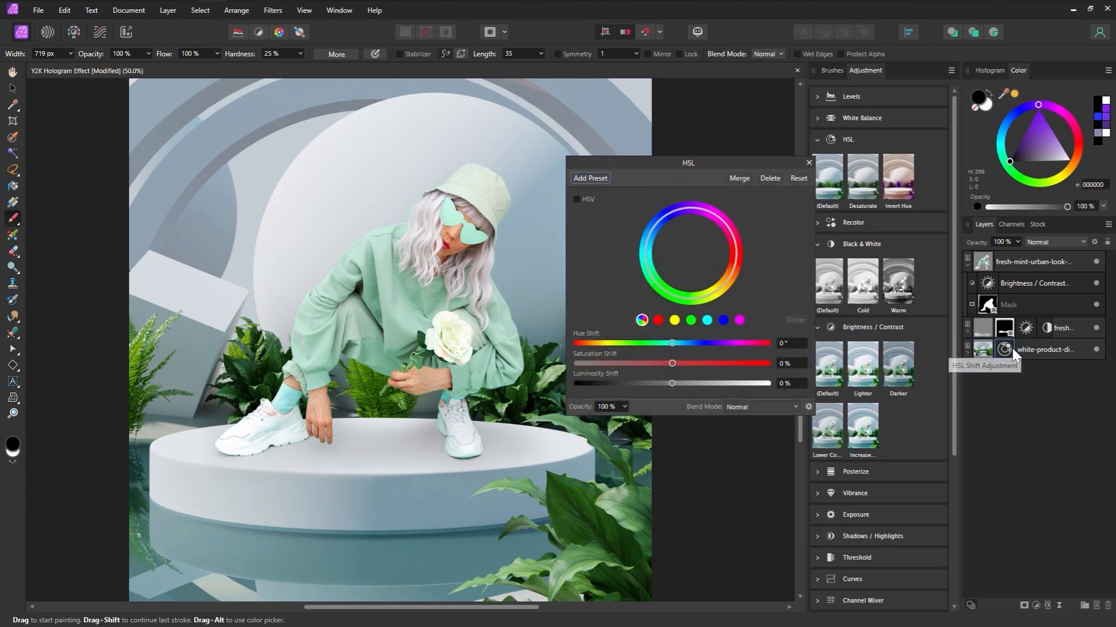
click(967, 352)
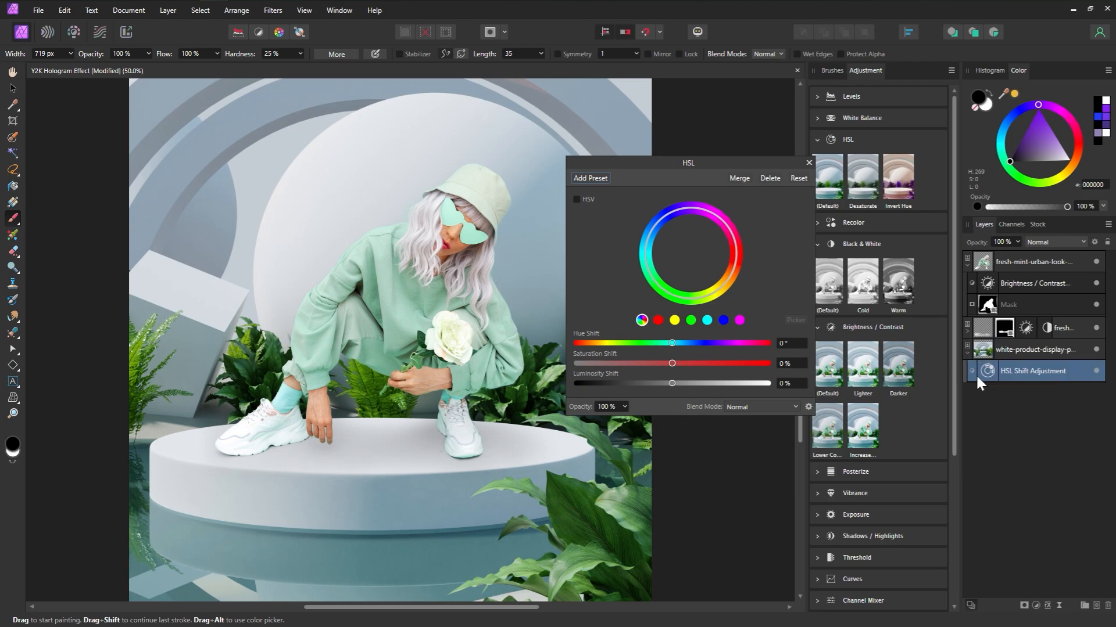
click(691, 320)
drag(674, 341, 611, 344)
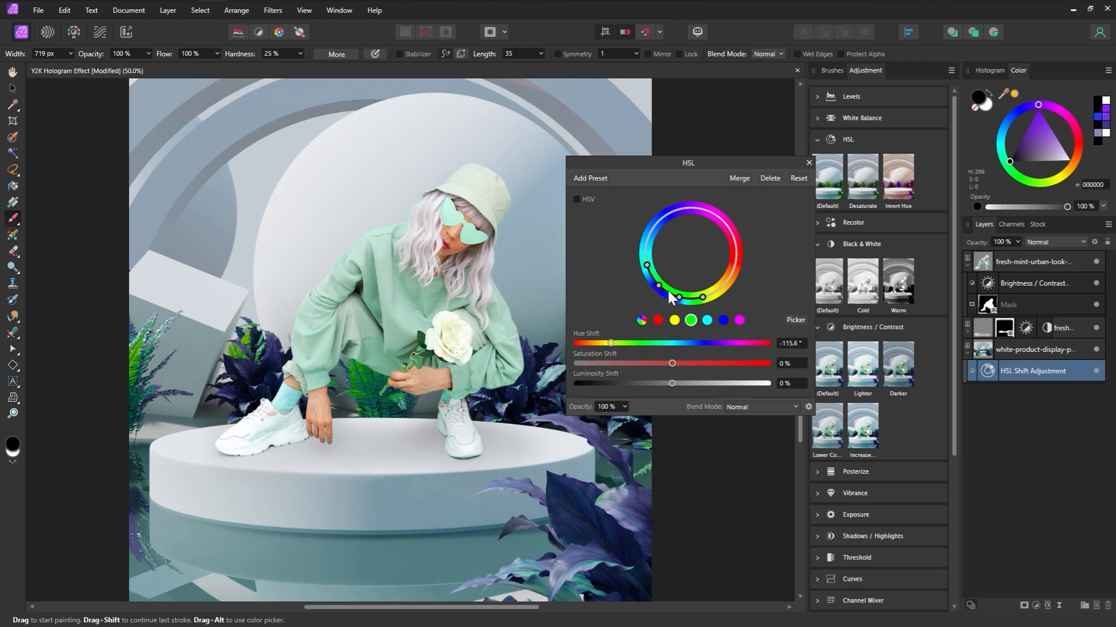
Step: Widen the background adjustment's green range towards yellow and cyan to include more of the leaves, and set its saturation shift to 12 %
drag(667, 288, 649, 272)
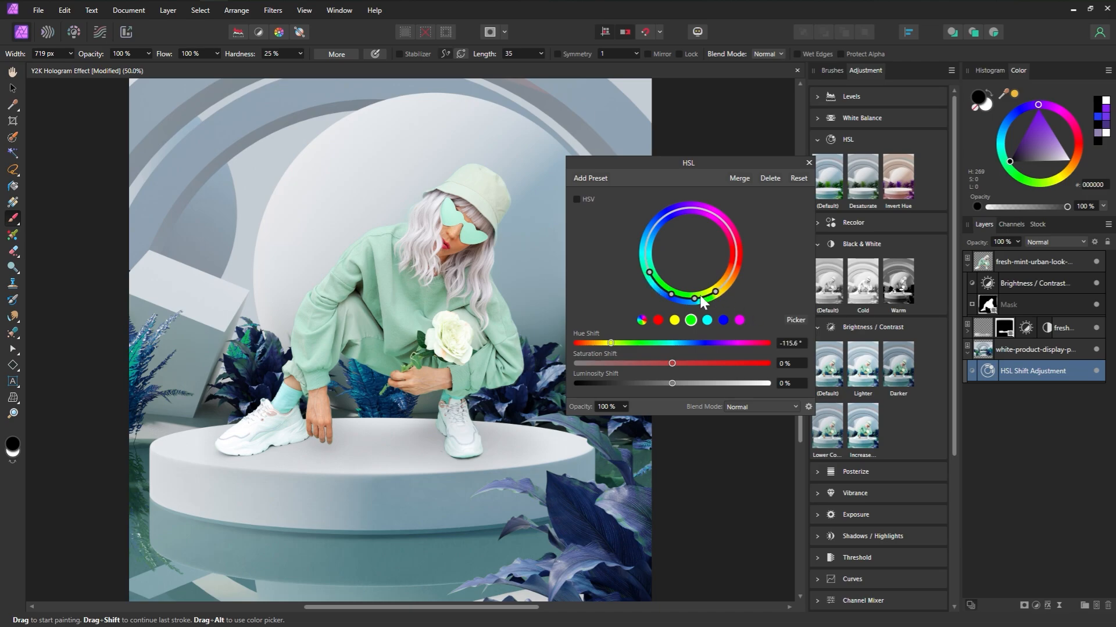
drag(669, 294, 642, 264)
drag(673, 368, 683, 364)
click(808, 163)
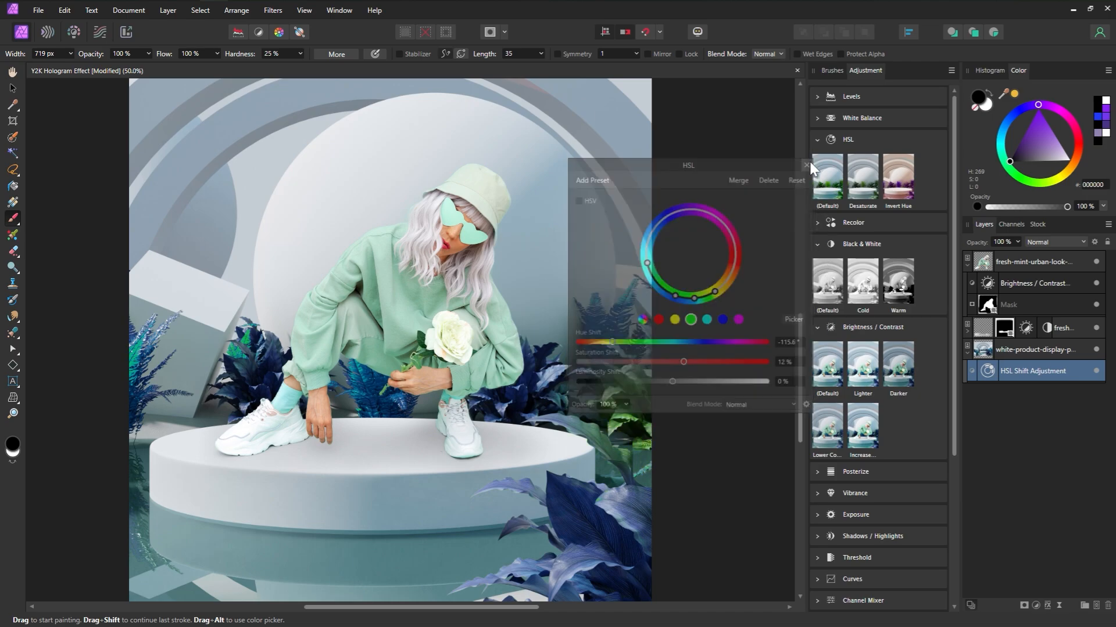
Step: Add an HSL adjustment to the woman's layer, shift its greens by -137.5° with the range moved slightly towards cyan, and collapse the layer
click(1013, 262)
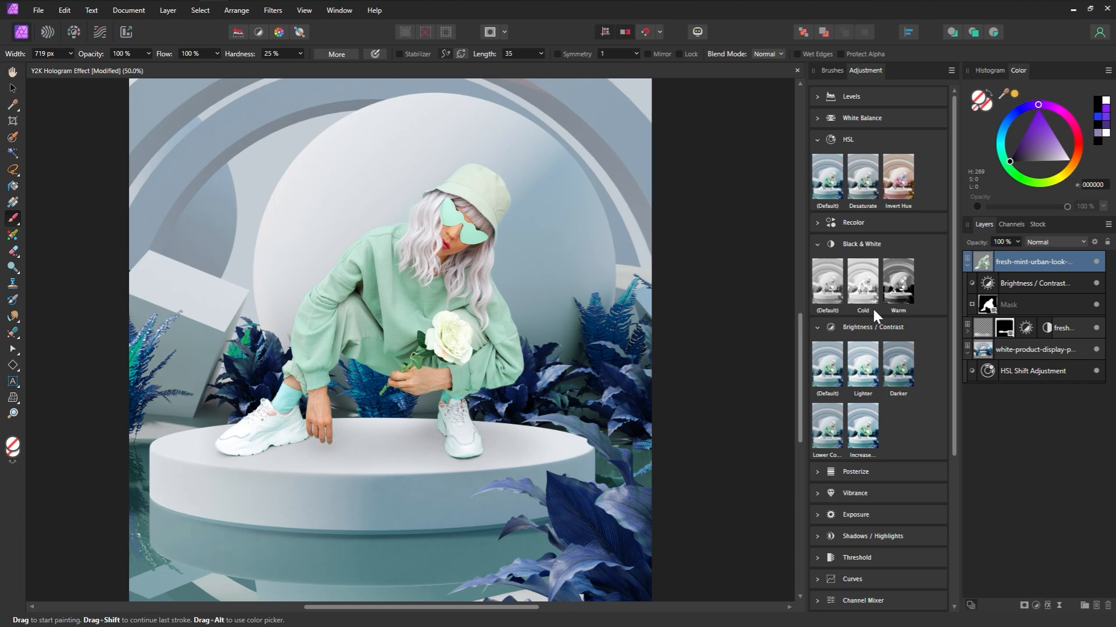
click(828, 178)
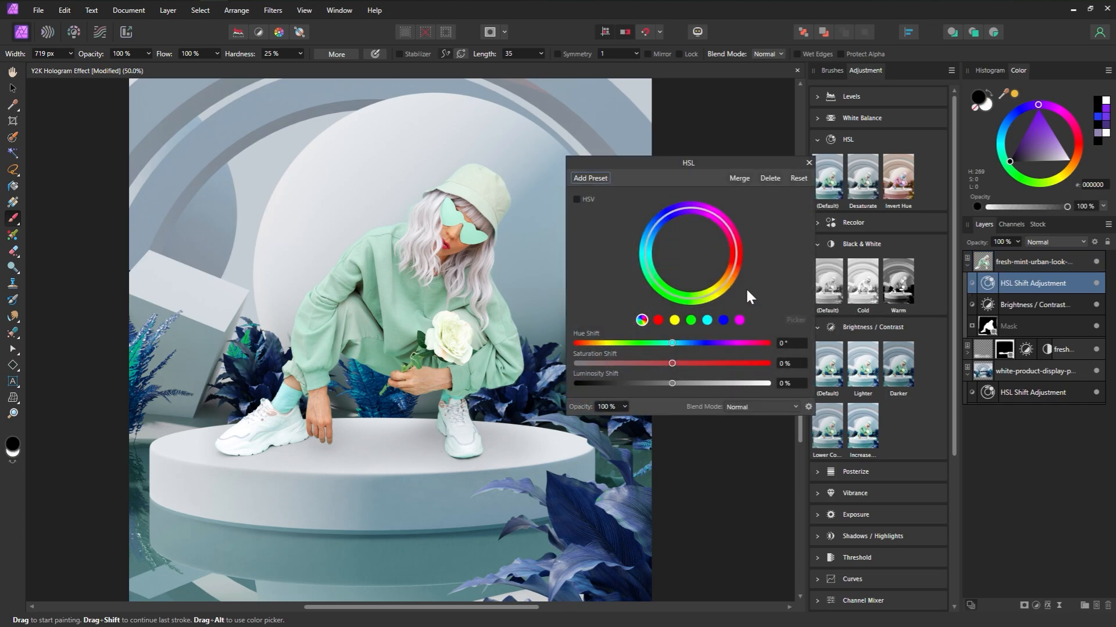
click(690, 320)
drag(673, 343, 599, 349)
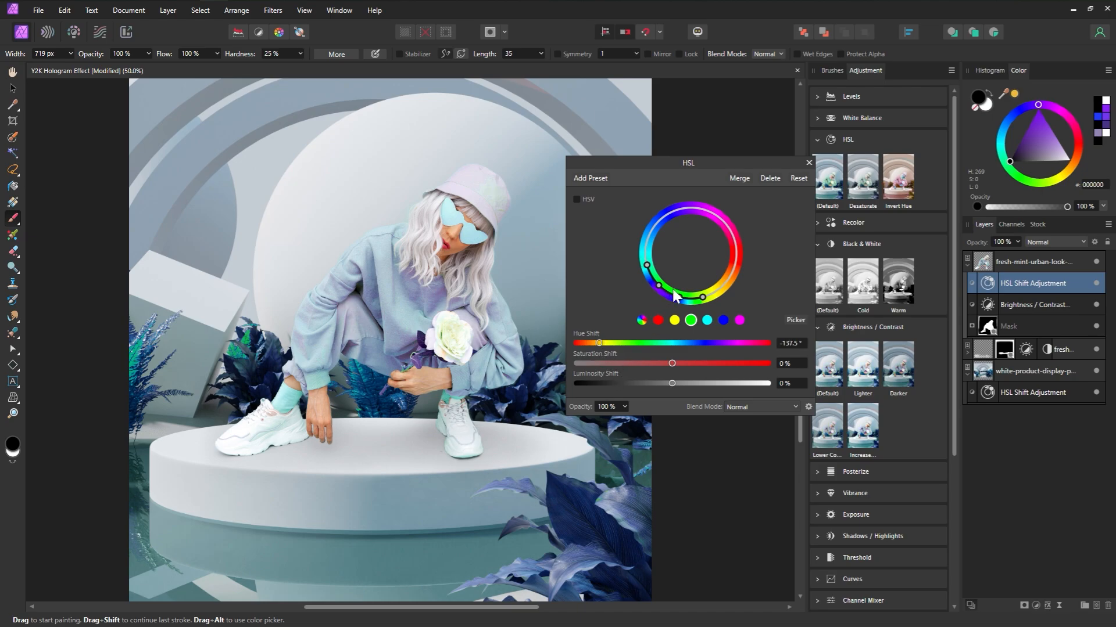
drag(674, 299, 669, 296)
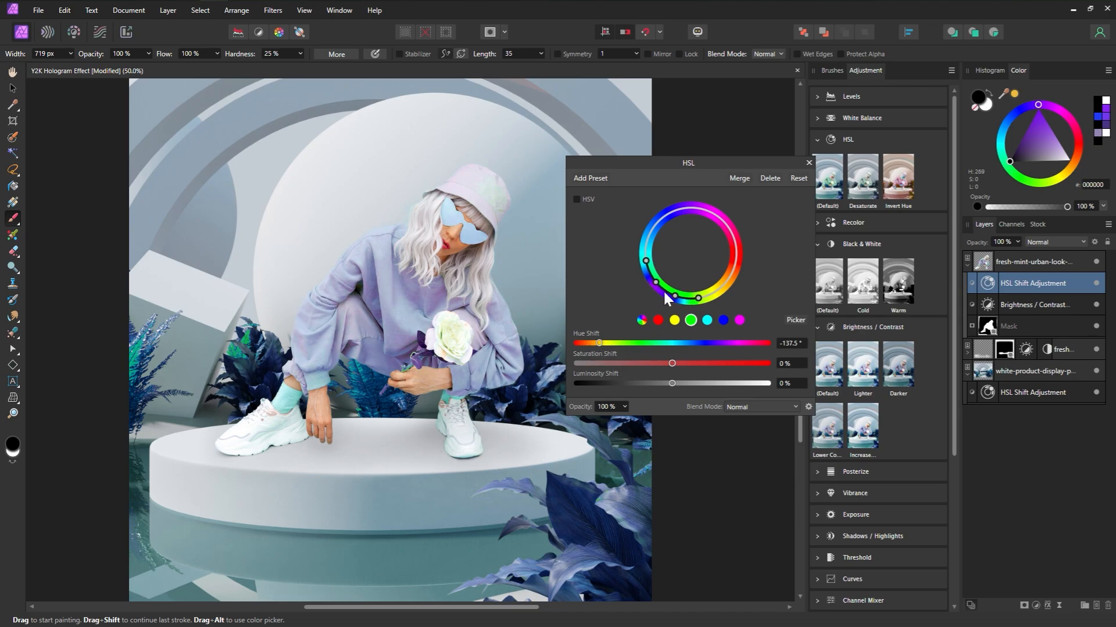
click(808, 163)
click(967, 261)
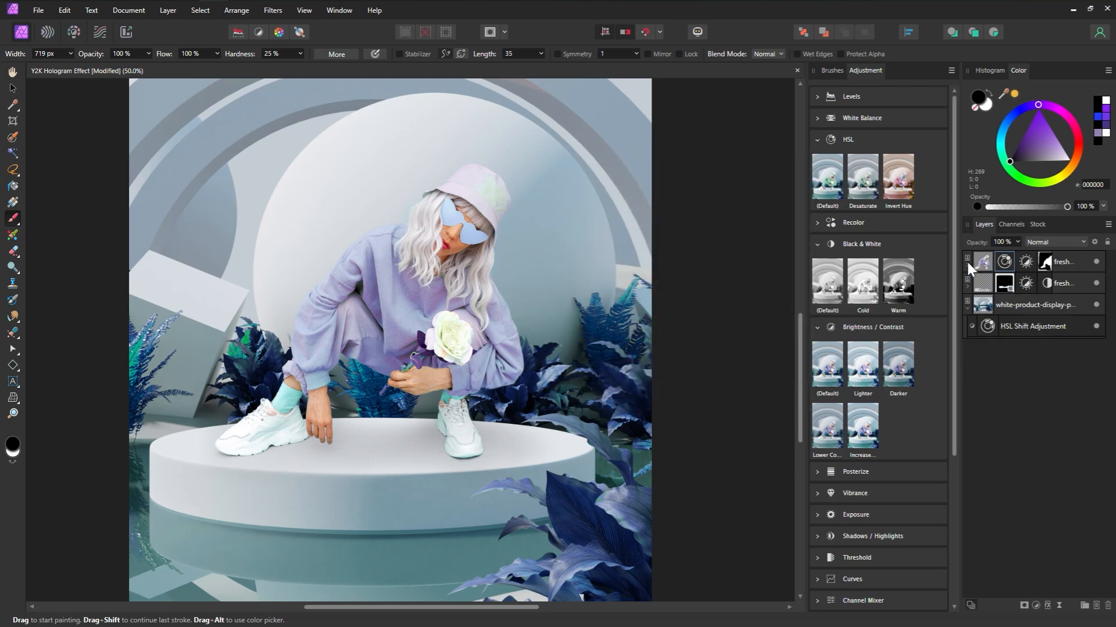
Step: Add a Curves adjustment and move it out of the woman's layer to the top of the layer stack
click(982, 263)
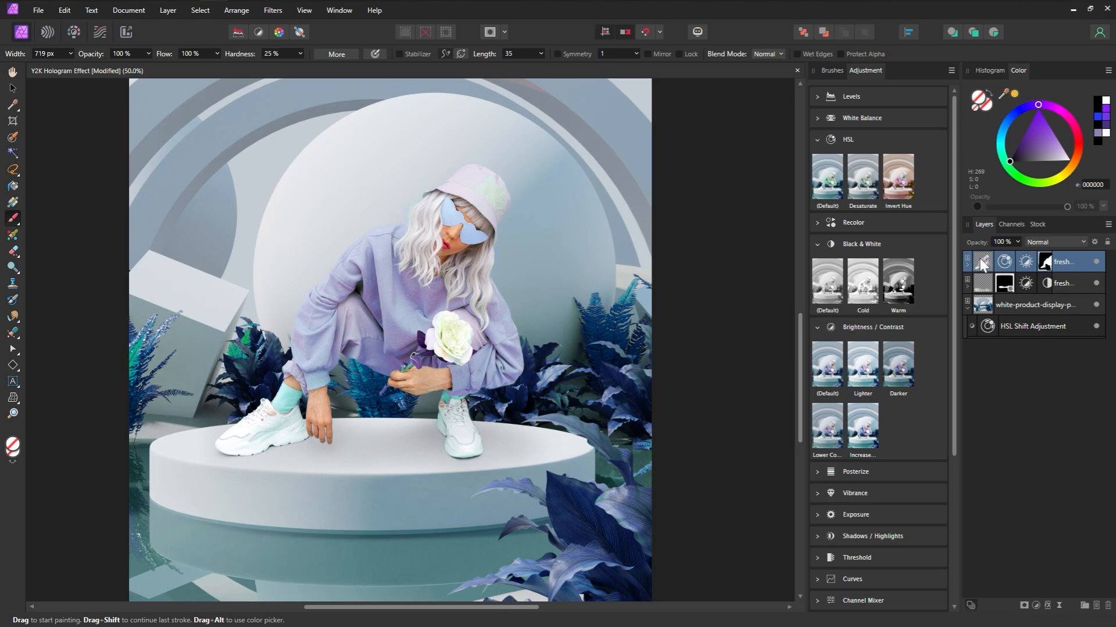
click(874, 582)
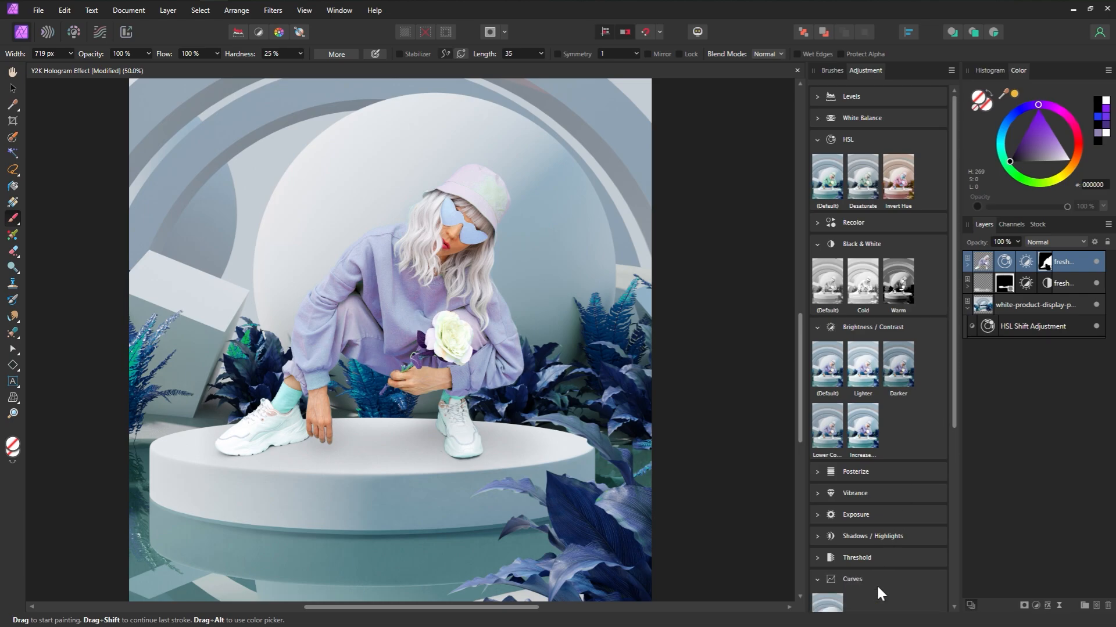
click(825, 604)
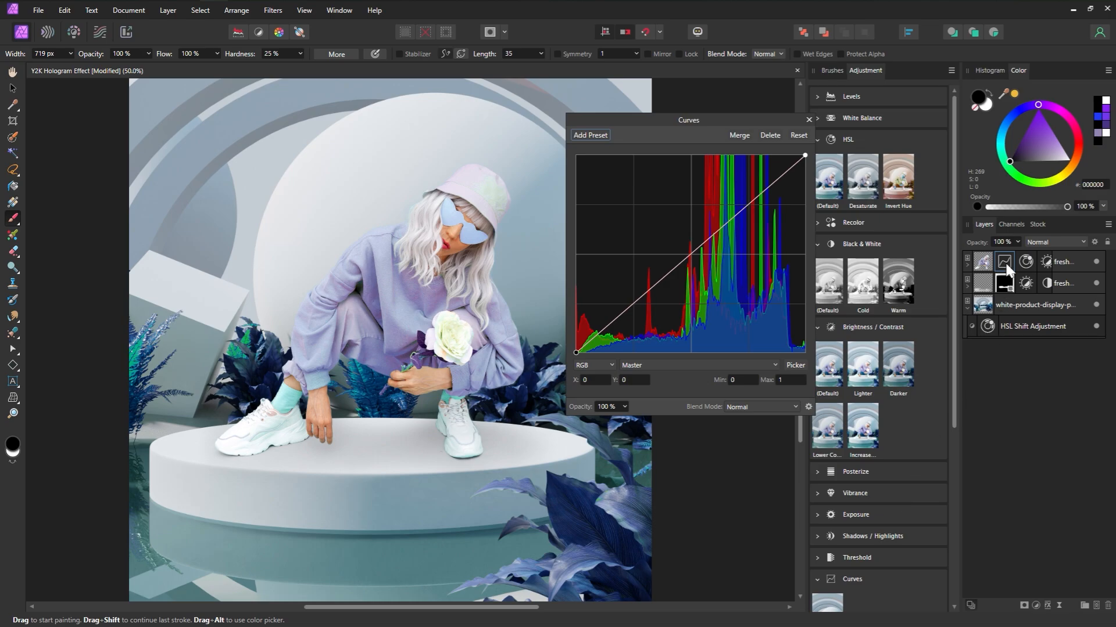
drag(1005, 260, 1005, 247)
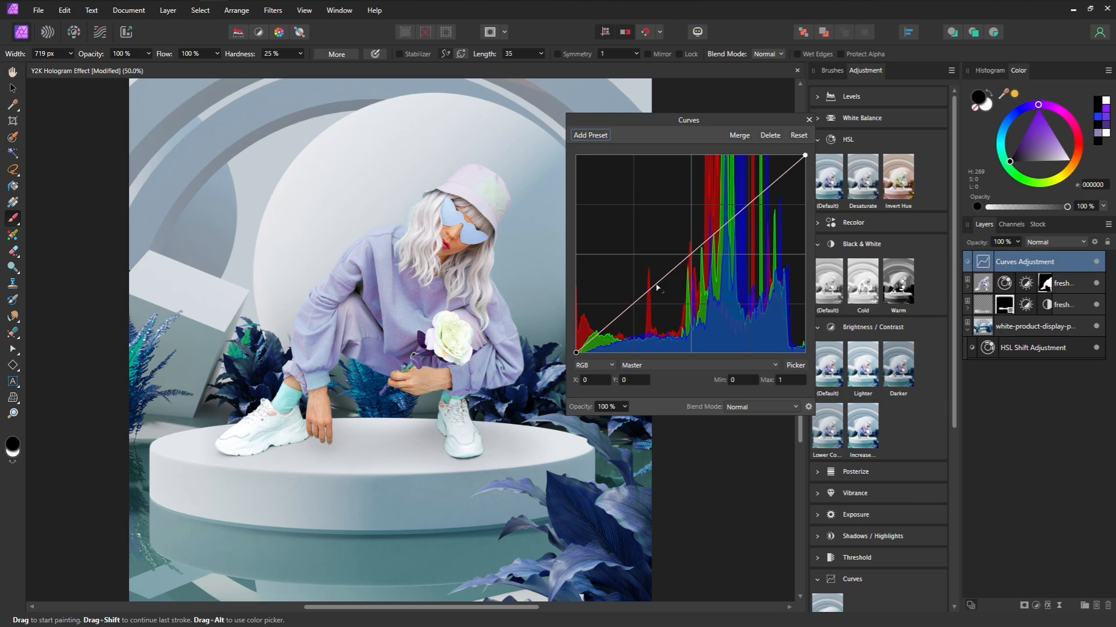
Step: Shape the Master curve into a gentle S, raising the highlights and placing the shadow point at X 0.211, Y 0.178
drag(780, 176, 779, 172)
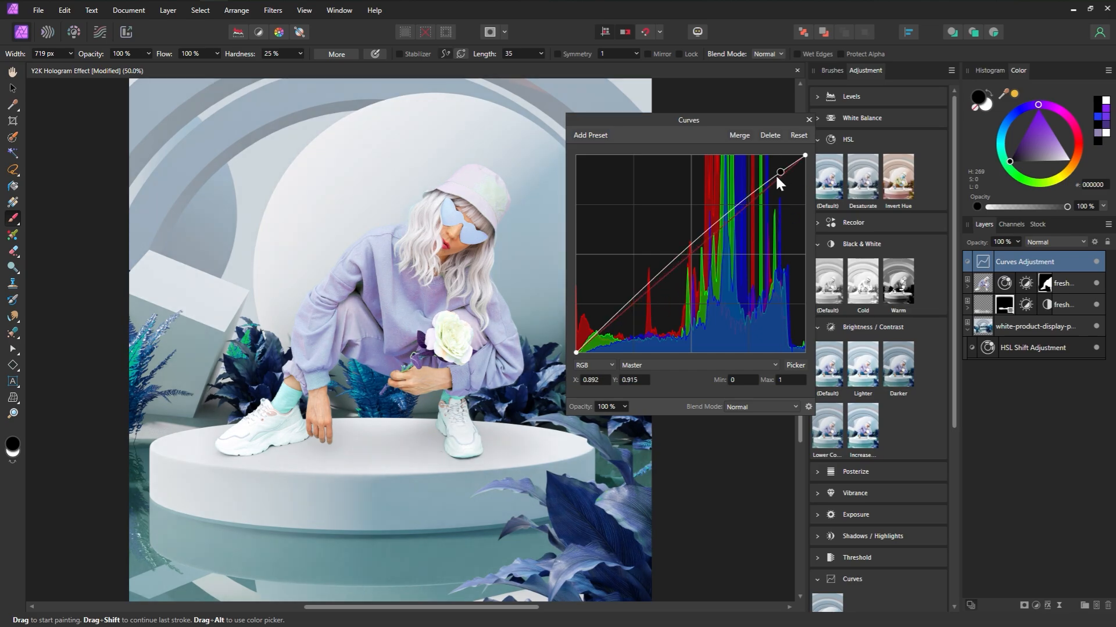
drag(776, 177, 623, 319)
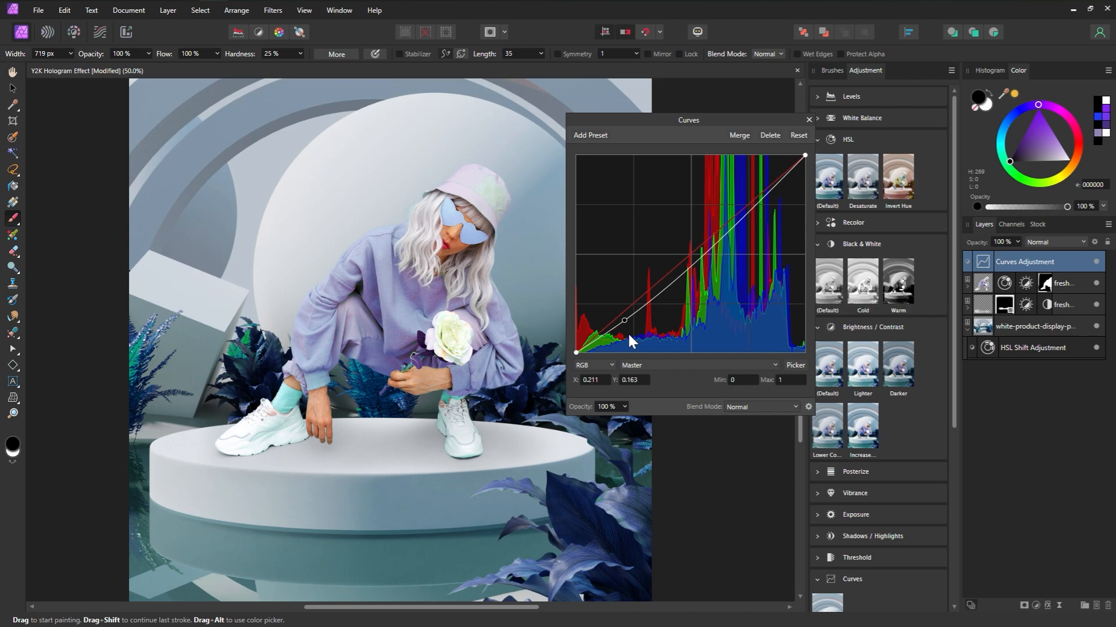
drag(759, 200, 756, 198)
drag(623, 321, 623, 317)
drag(757, 195, 760, 190)
drag(626, 321, 624, 317)
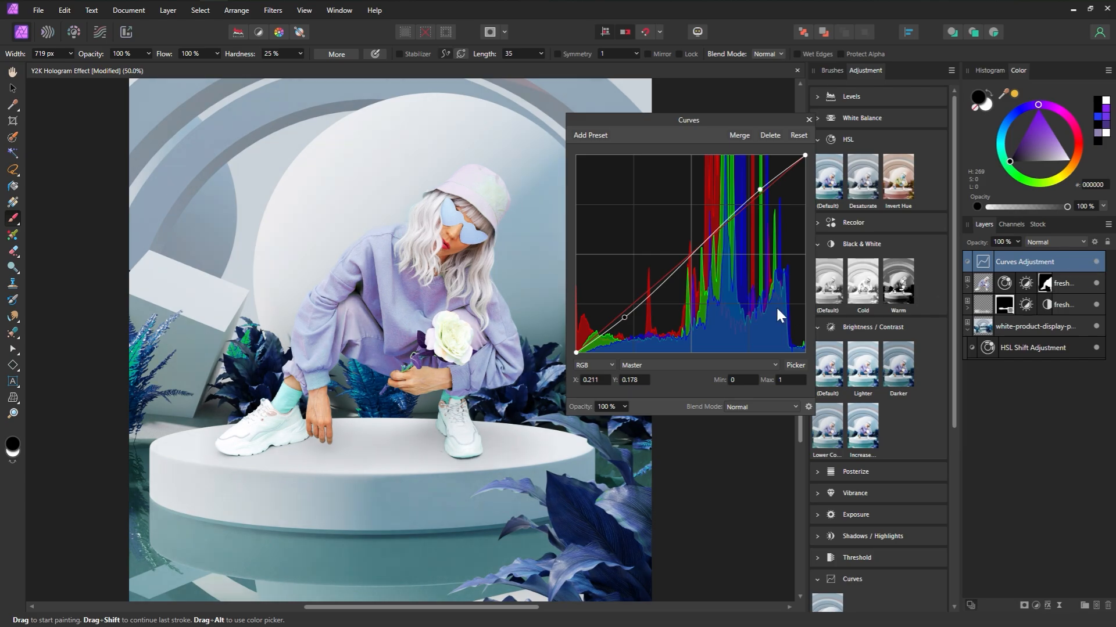
Step: Raise the black point of the Red curve and set the Blue curve's black point to Y 0.169 for a purple tint
click(680, 367)
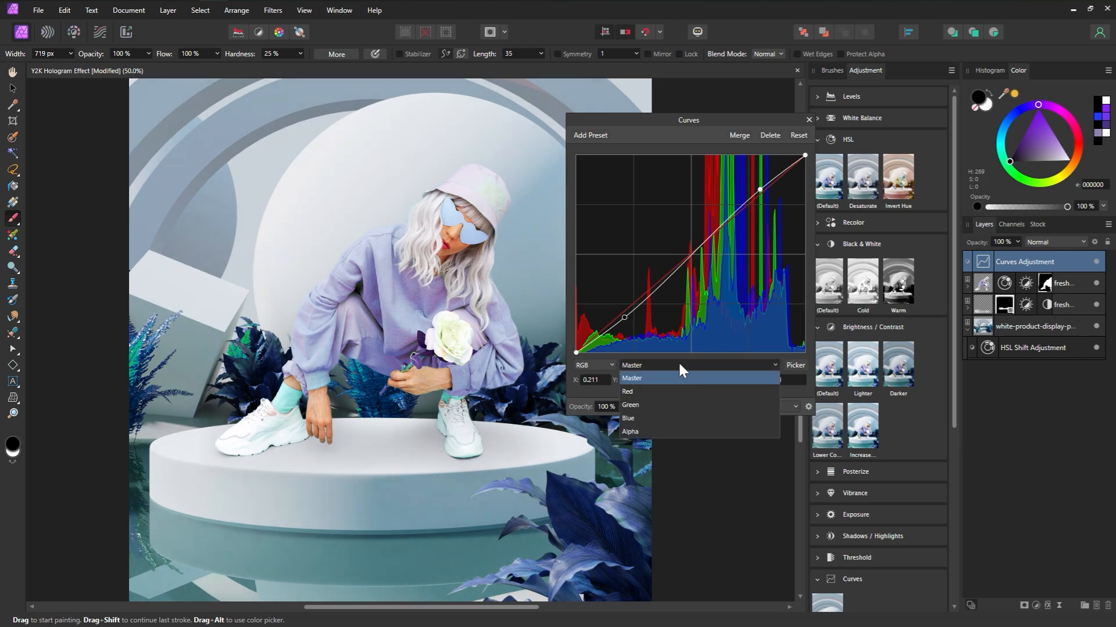
click(672, 393)
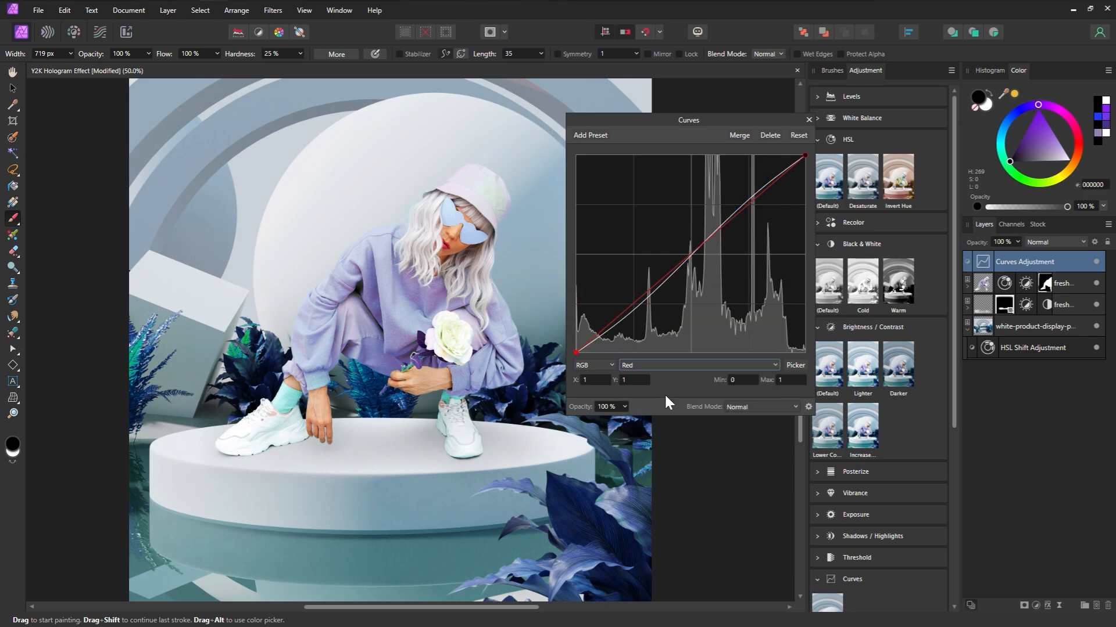
drag(576, 352, 564, 315)
click(633, 365)
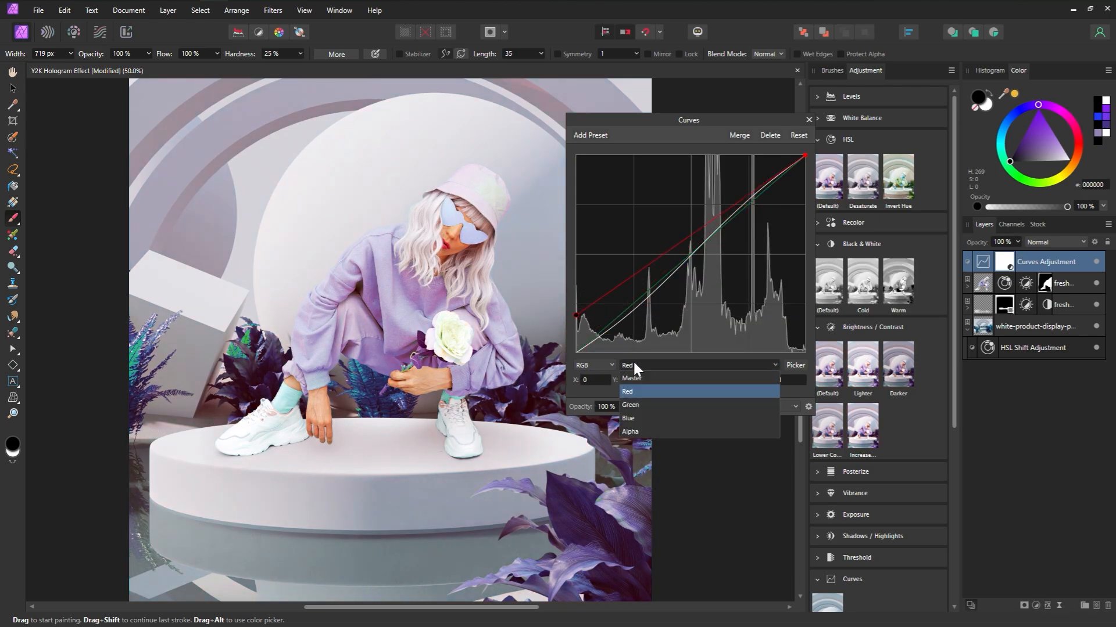
click(632, 414)
drag(574, 352, 564, 319)
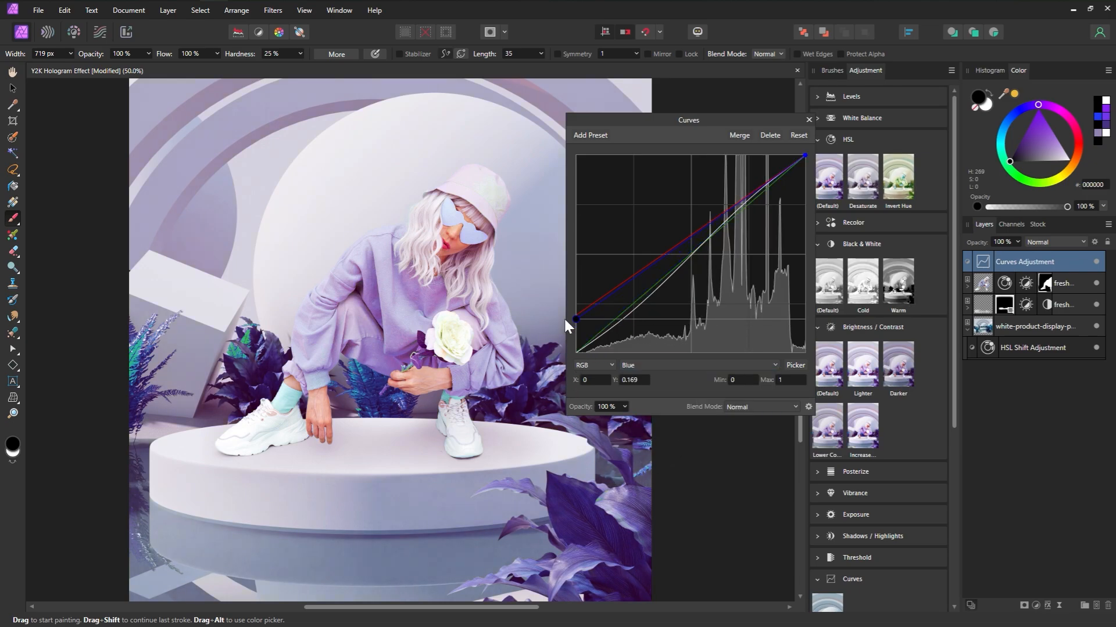
Step: Set the Red curve's black point to Y 0.161 and compare the image with and without the Curves adjustment
click(643, 364)
click(637, 388)
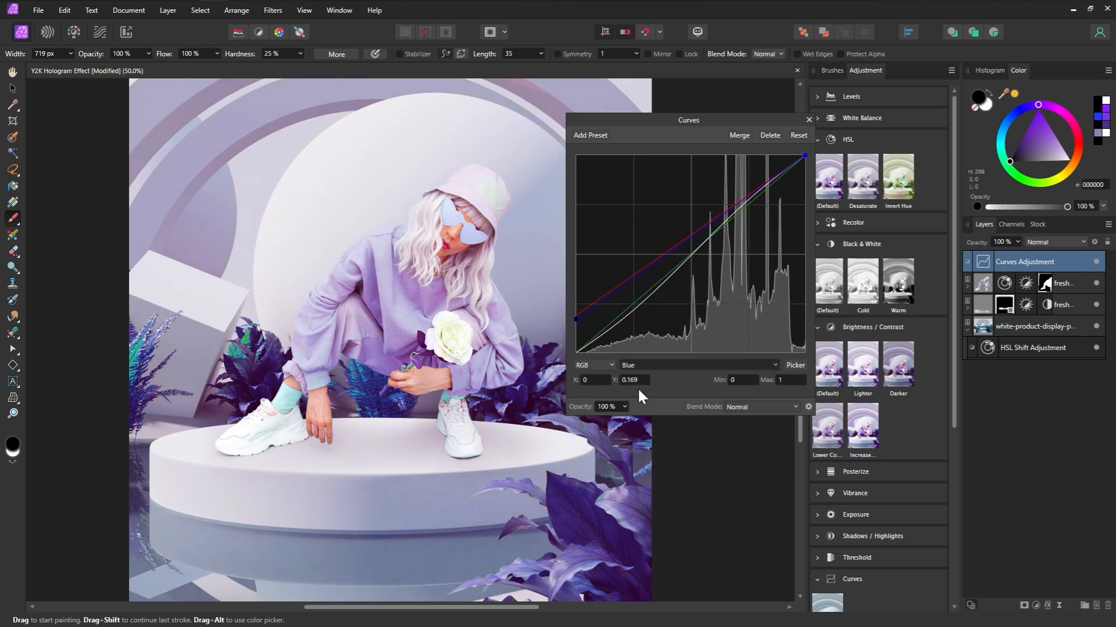
click(574, 315)
drag(574, 315, 570, 318)
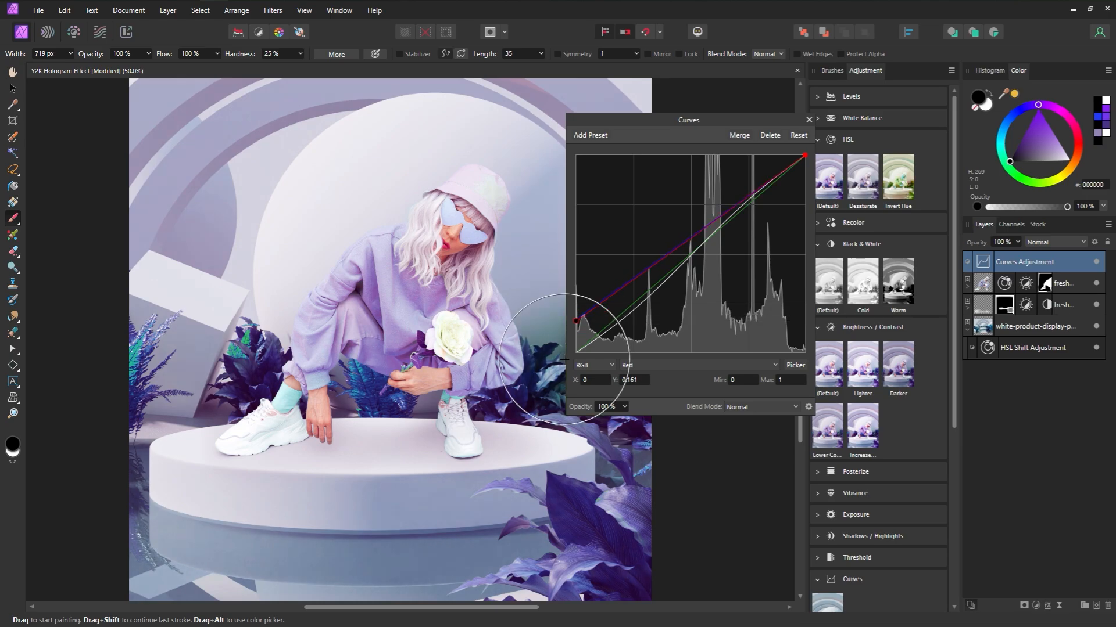
click(808, 120)
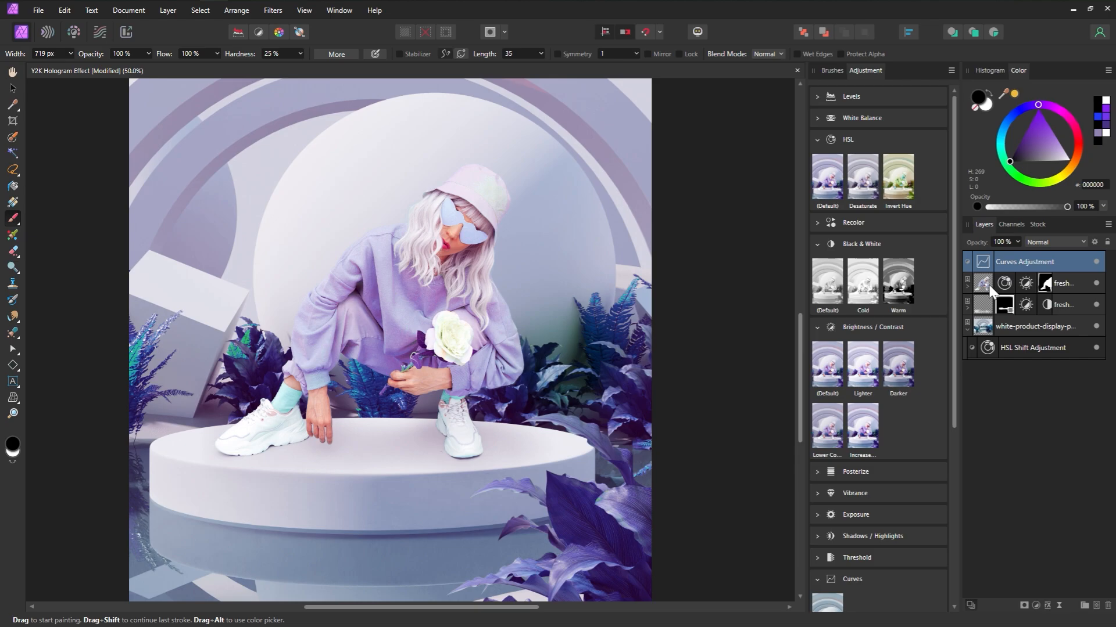
click(1096, 262)
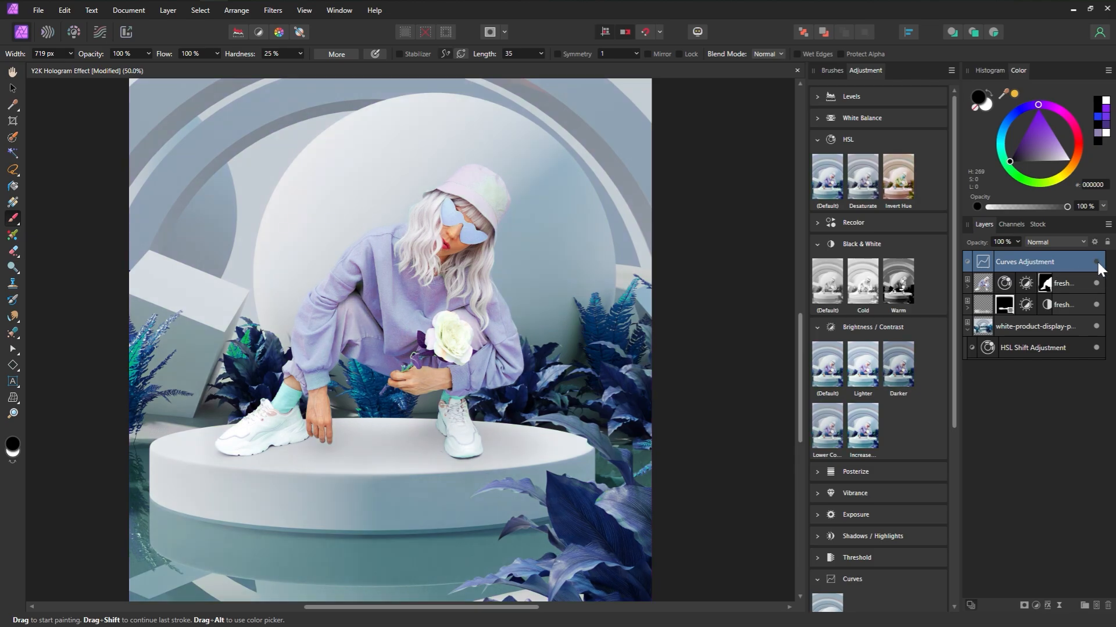
click(1096, 262)
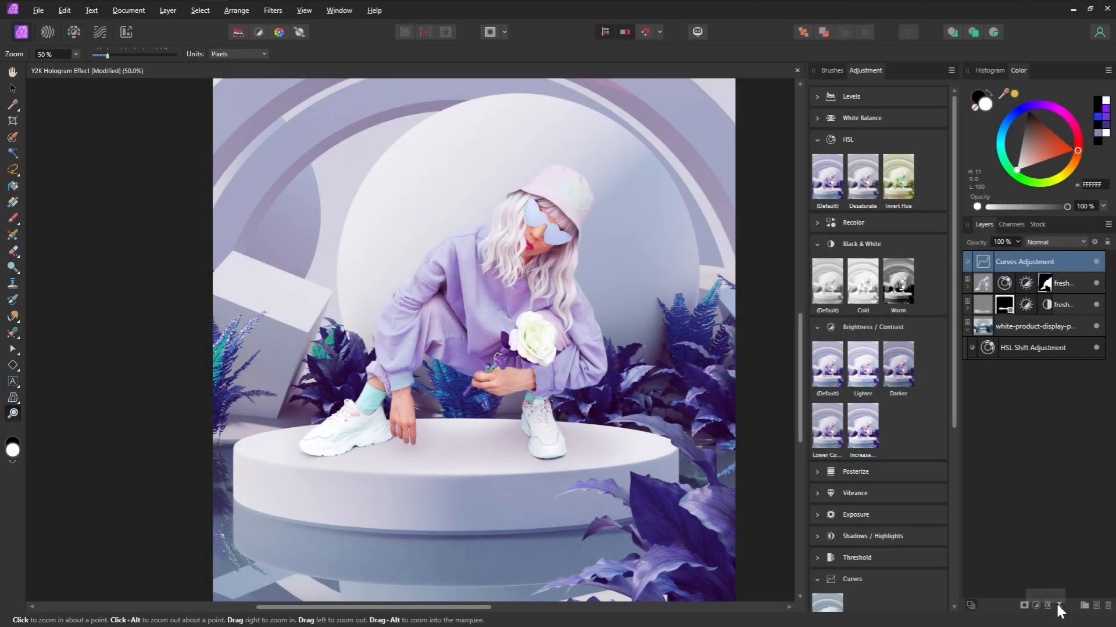
Step: Add a live Clarity filter above the Curves adjustment with its strength at 91%
click(1057, 606)
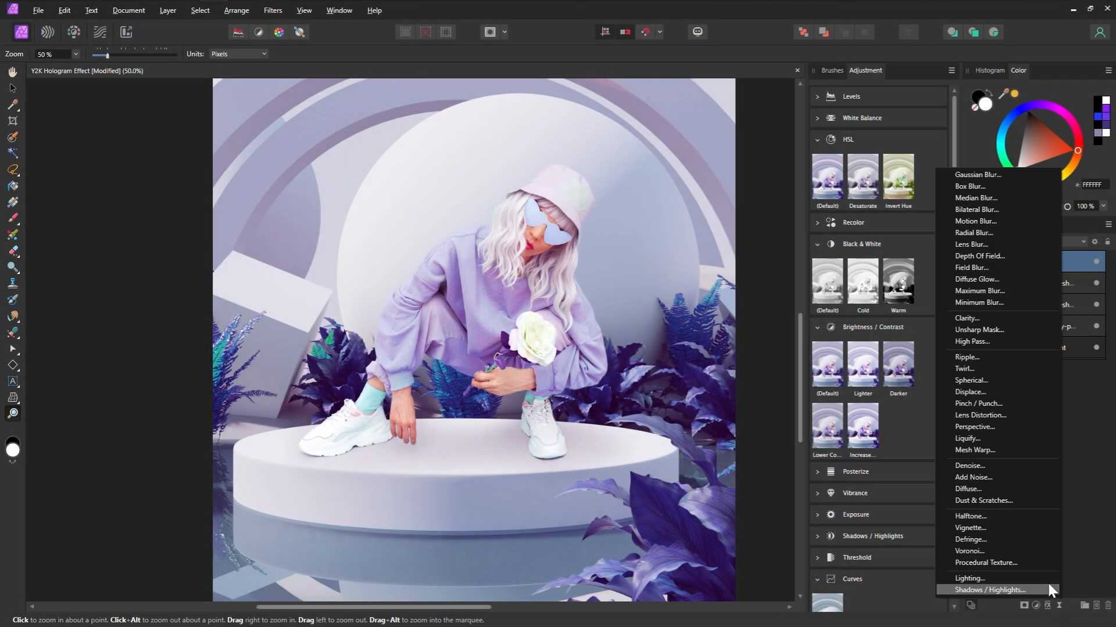
click(1011, 319)
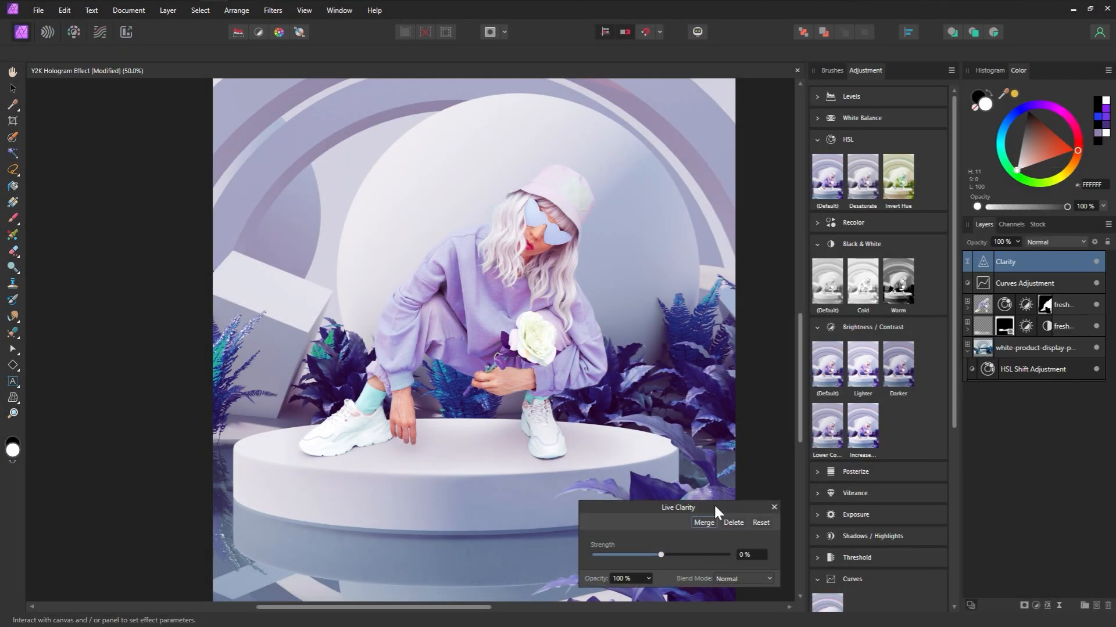
drag(715, 509, 728, 315)
drag(673, 362, 734, 362)
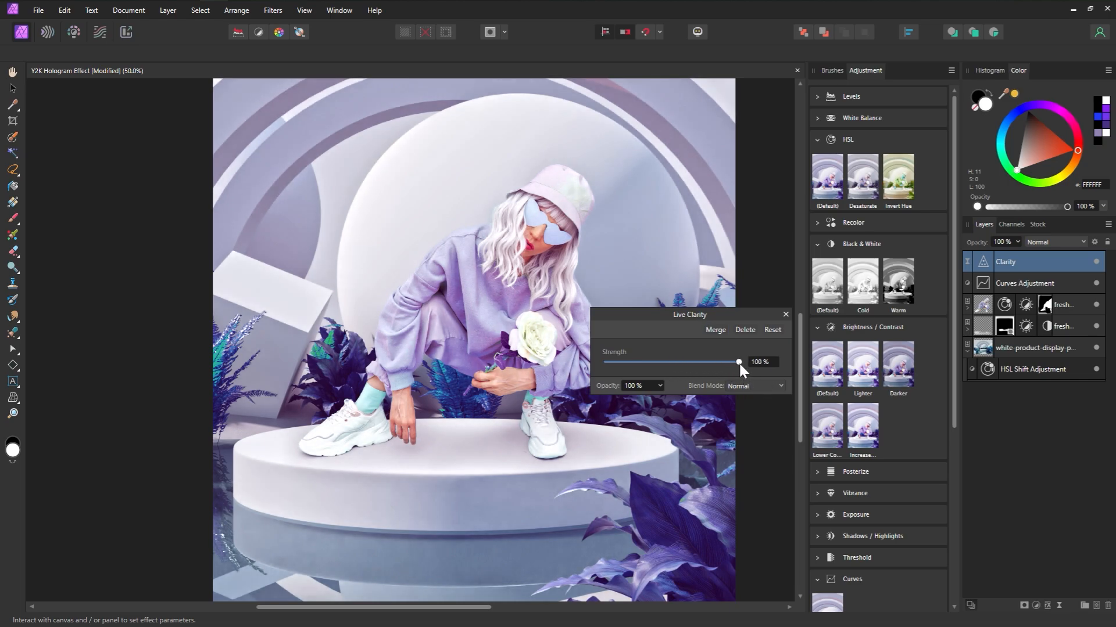
drag(738, 367, 732, 370)
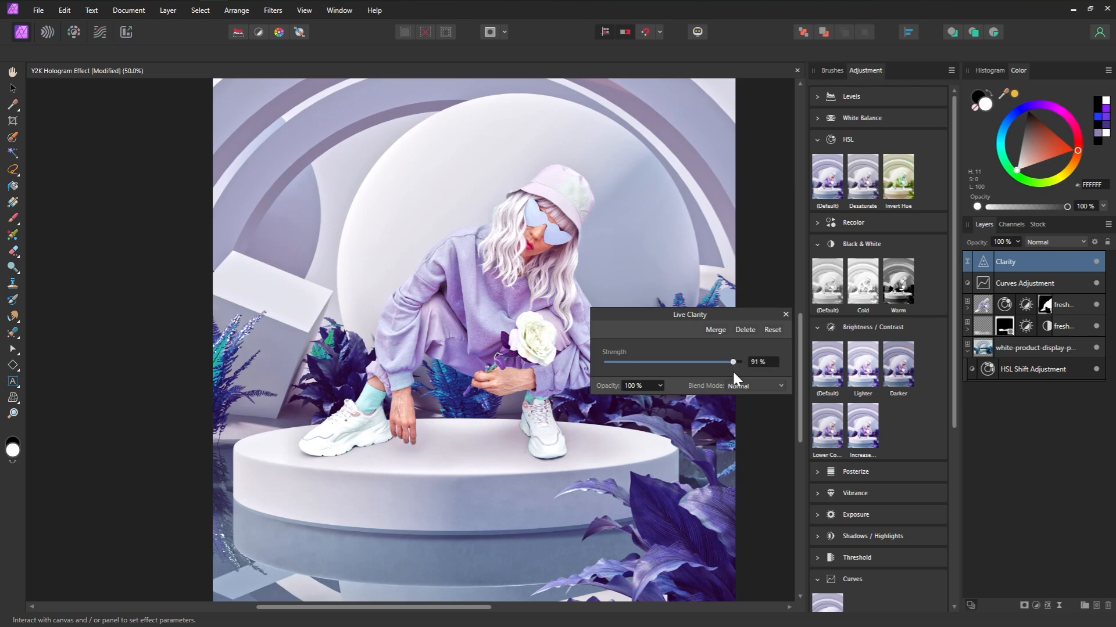
click(785, 315)
Step: Compare the image with and without the Clarity filter, both at full view and close up on the woman
click(1096, 262)
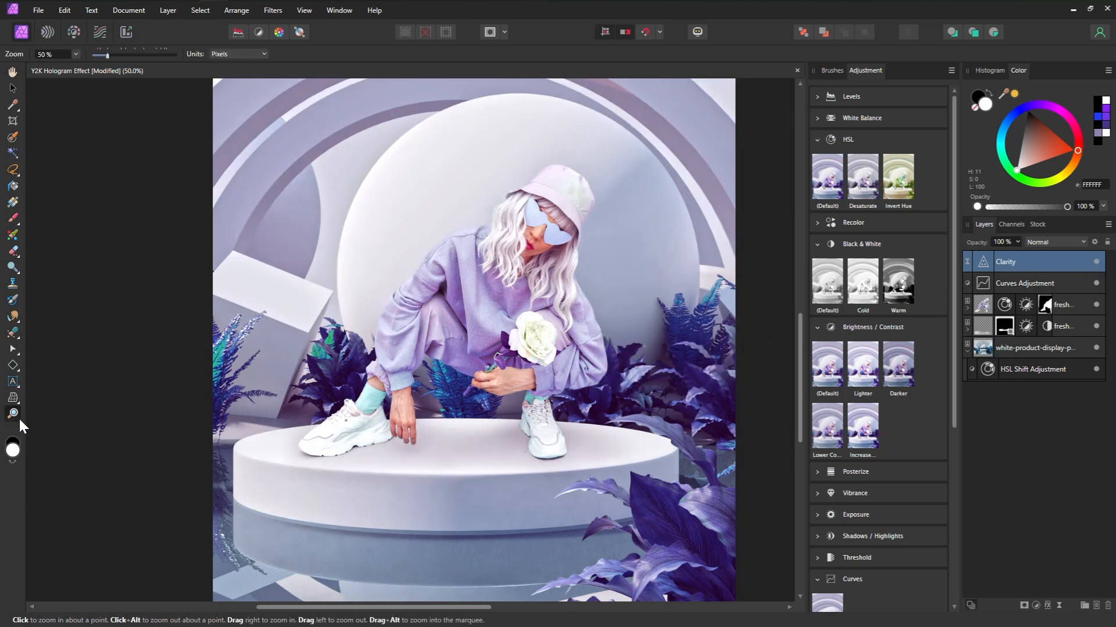
alt+click(501, 371)
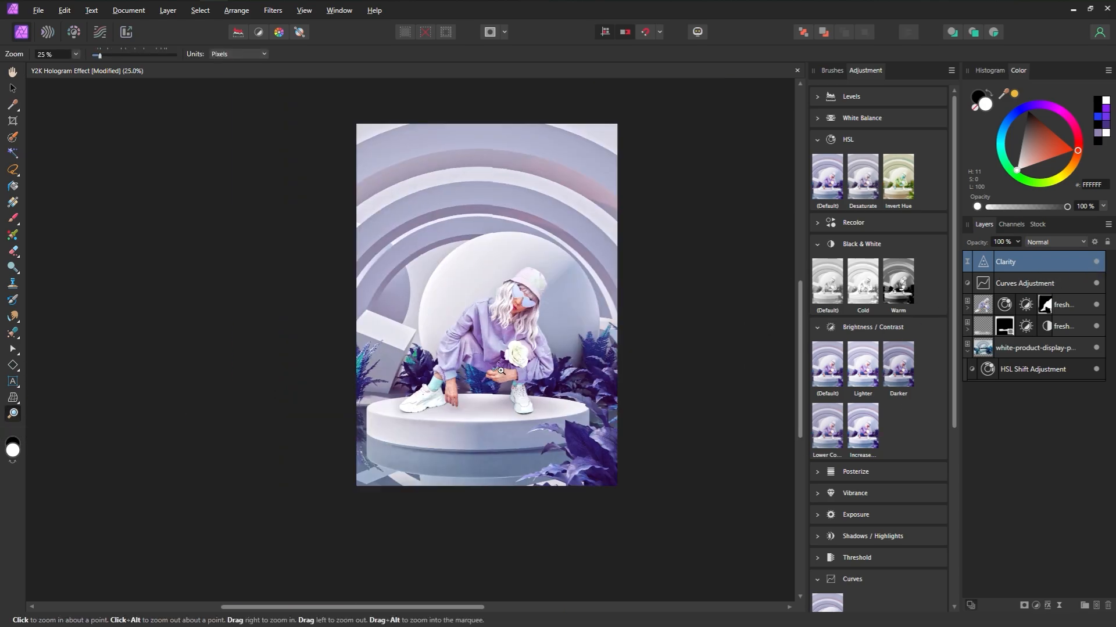
click(549, 332)
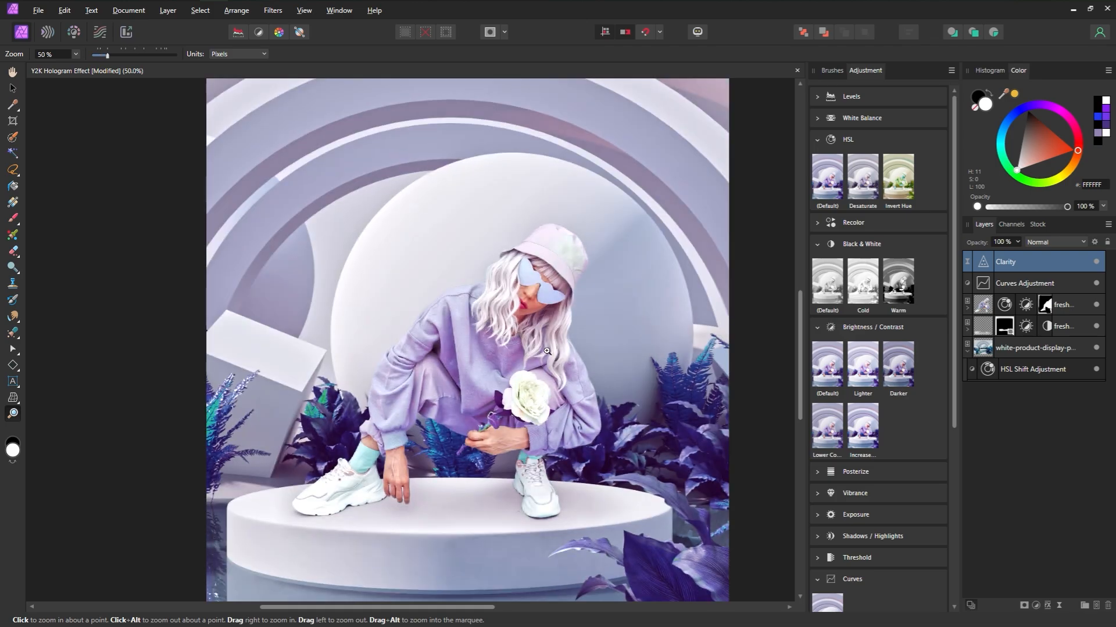
click(1097, 261)
click(1097, 261)
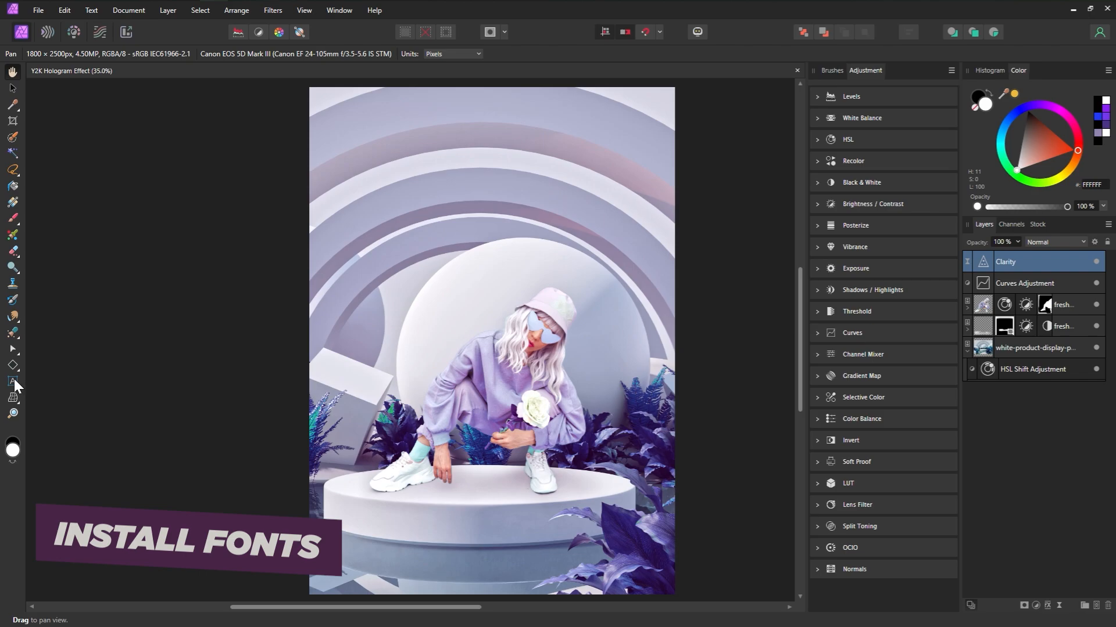
Step: Switch to File Explorer and install the Devant Horgen and Devant Horgen Italic font files from the OTF folder
click(13, 381)
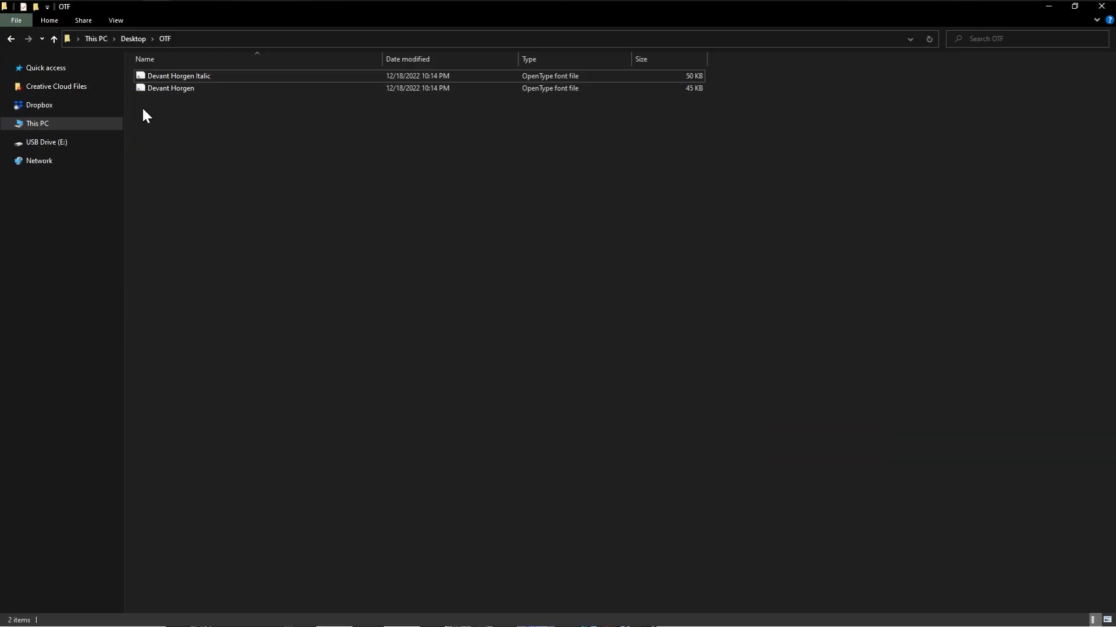
drag(224, 118, 245, 72)
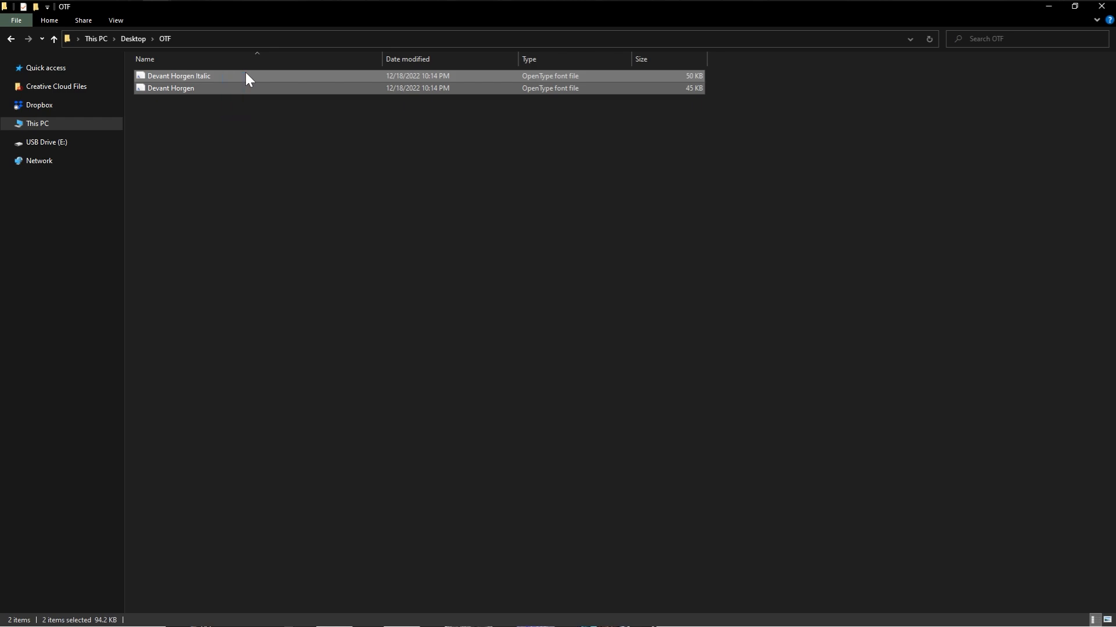
right_click(246, 72)
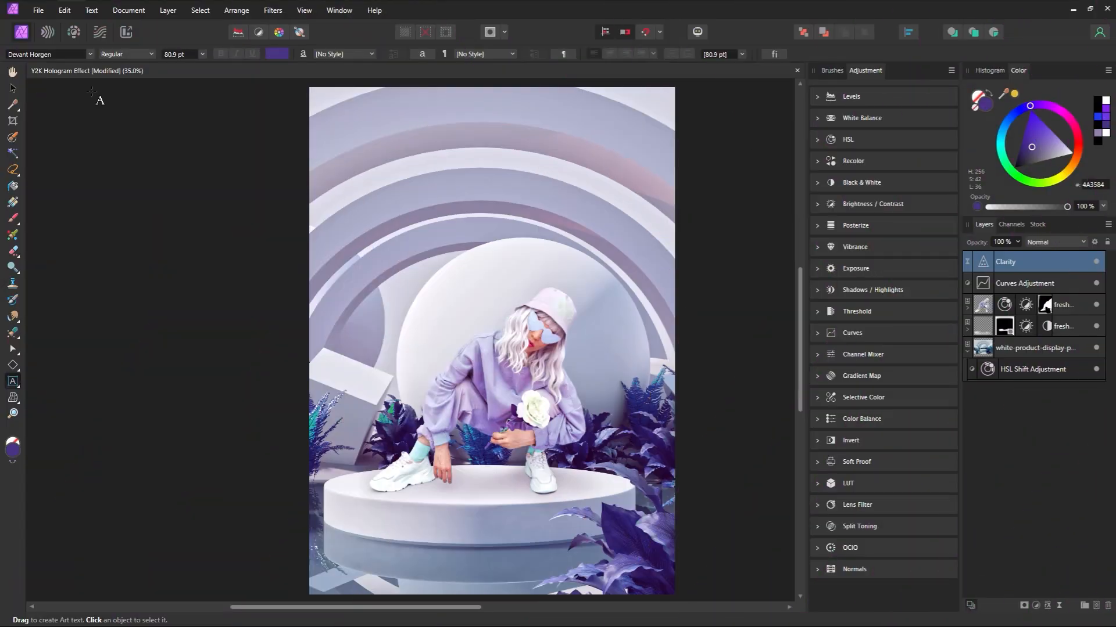
Step: Add large art text reading WAVE in capitals, in Devant Horgen Regular at about 508 pt, over the arches
click(89, 55)
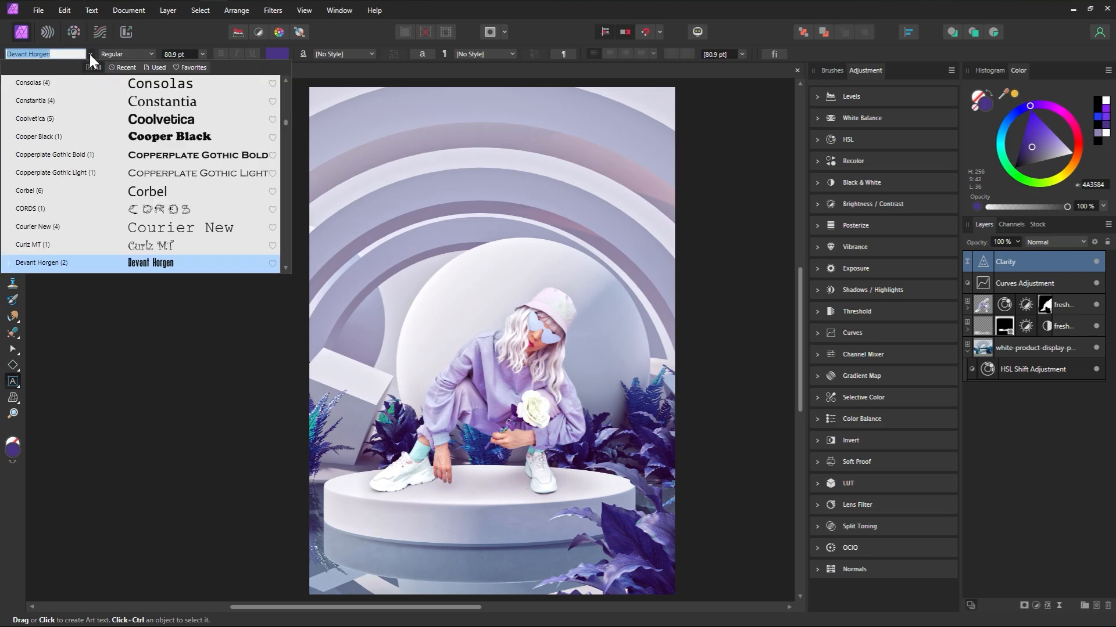
click(145, 264)
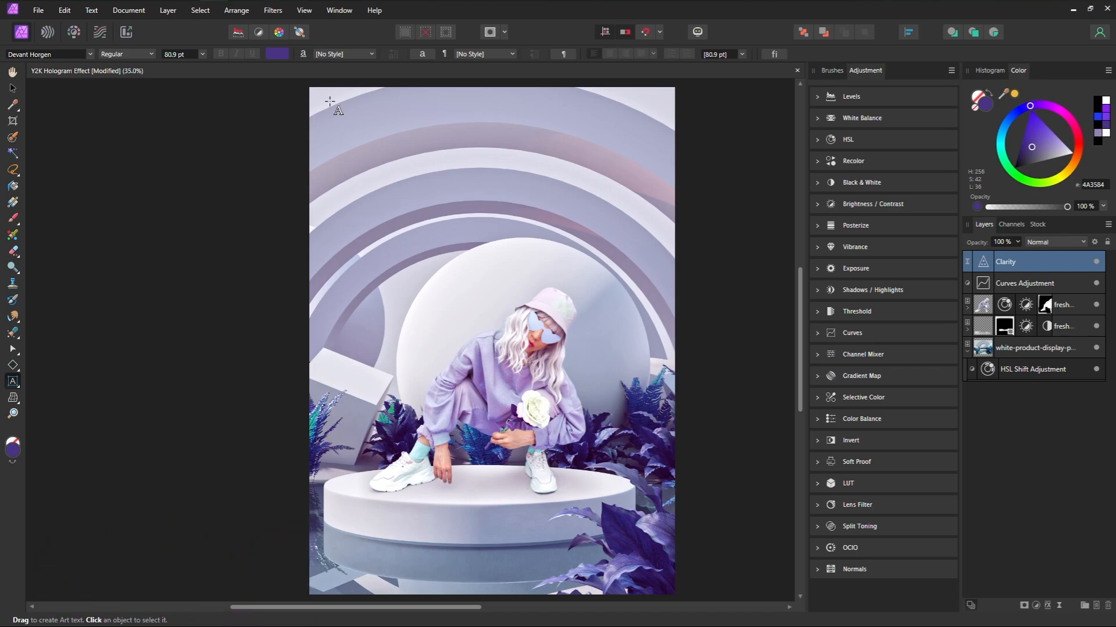
mouse_move(329, 101)
mouse_down()
mouse_move(459, 302)
mouse_move(463, 366)
mouse_move(445, 321)
mouse_move(453, 343)
mouse_up()
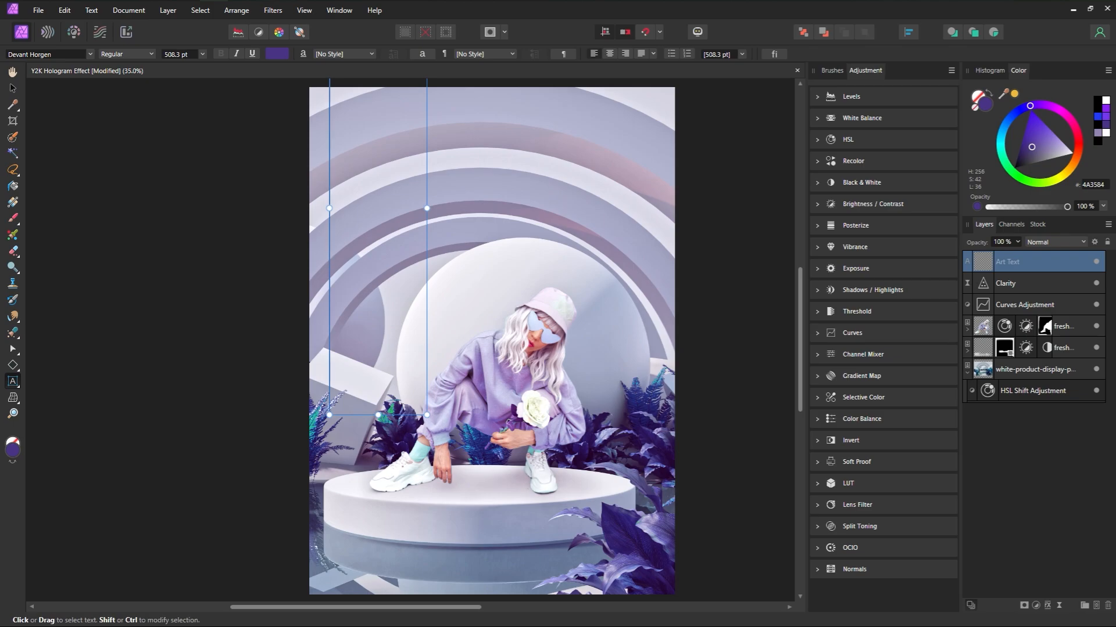
text(W)
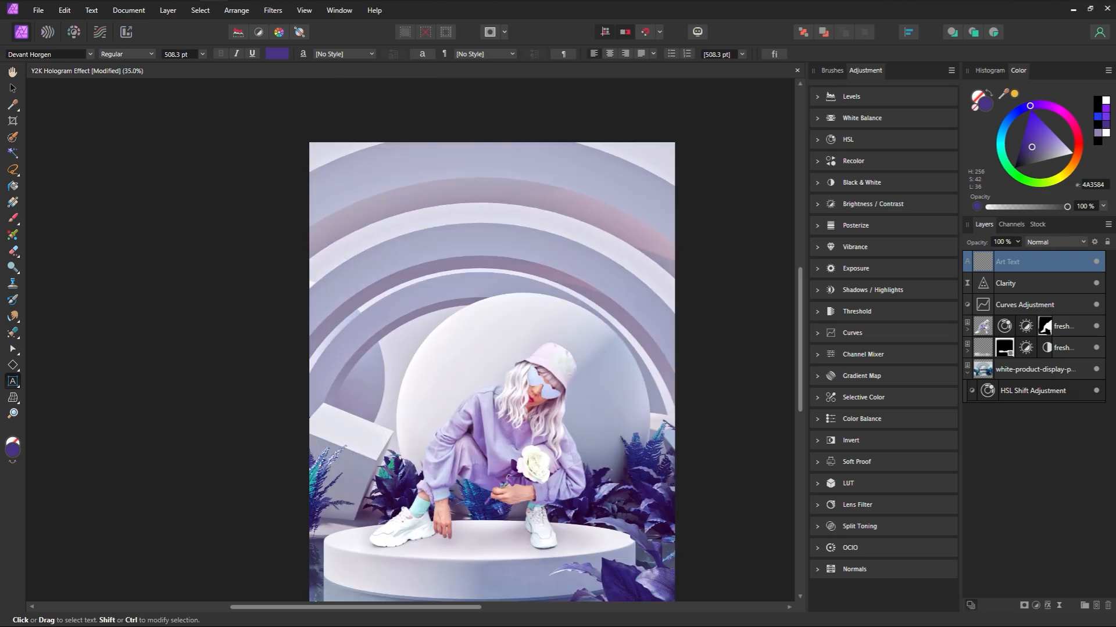
text(a)
key(BackSpace)
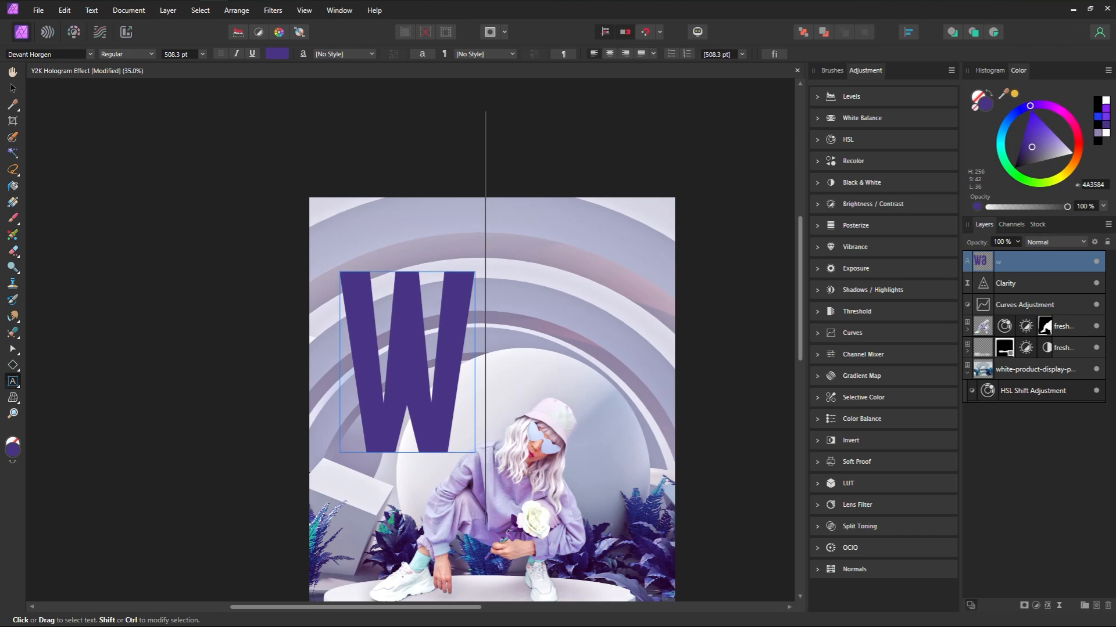
text(AVE)
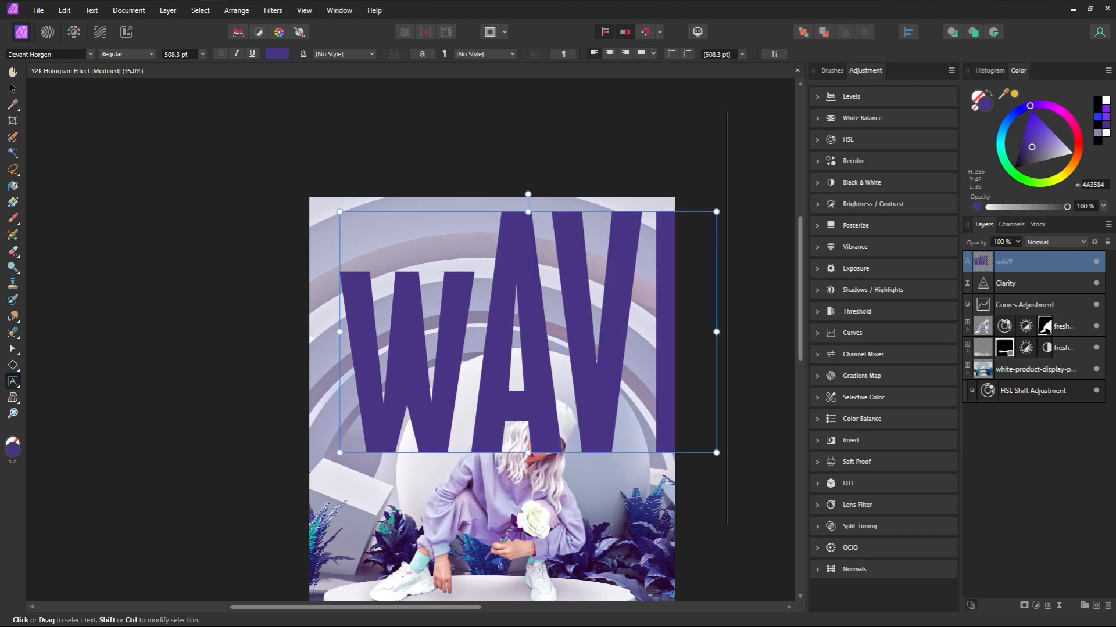
key(Home)
key(shift+Right)
key(BackSpace)
text(W)
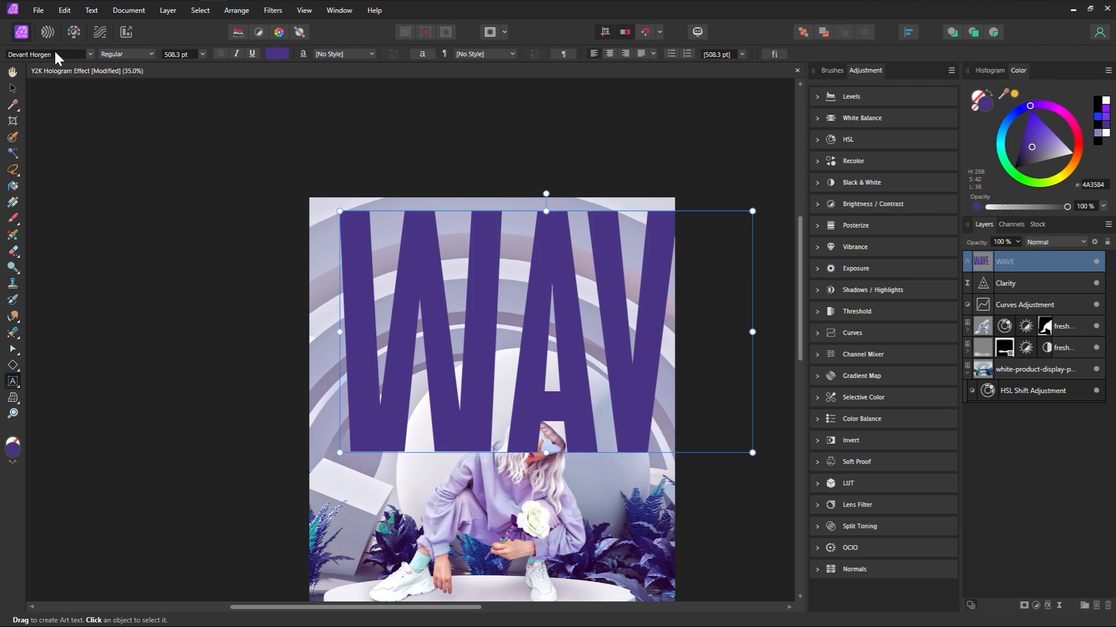
Step: Centre-align the WAVE text and scale it down to about 341 pt, positioned over the arches above the woman
key(Home)
key(shift+Right)
key(shift+Right)
key(shift+Right)
key(Escape)
click(202, 54)
click(202, 54)
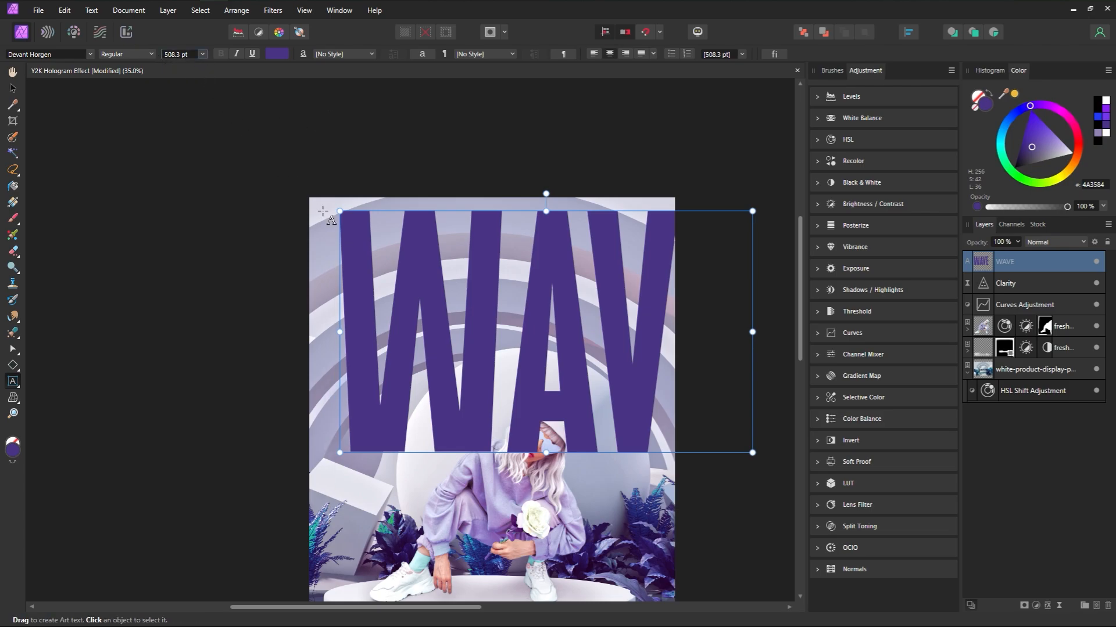
drag(339, 211, 469, 296)
click(12, 88)
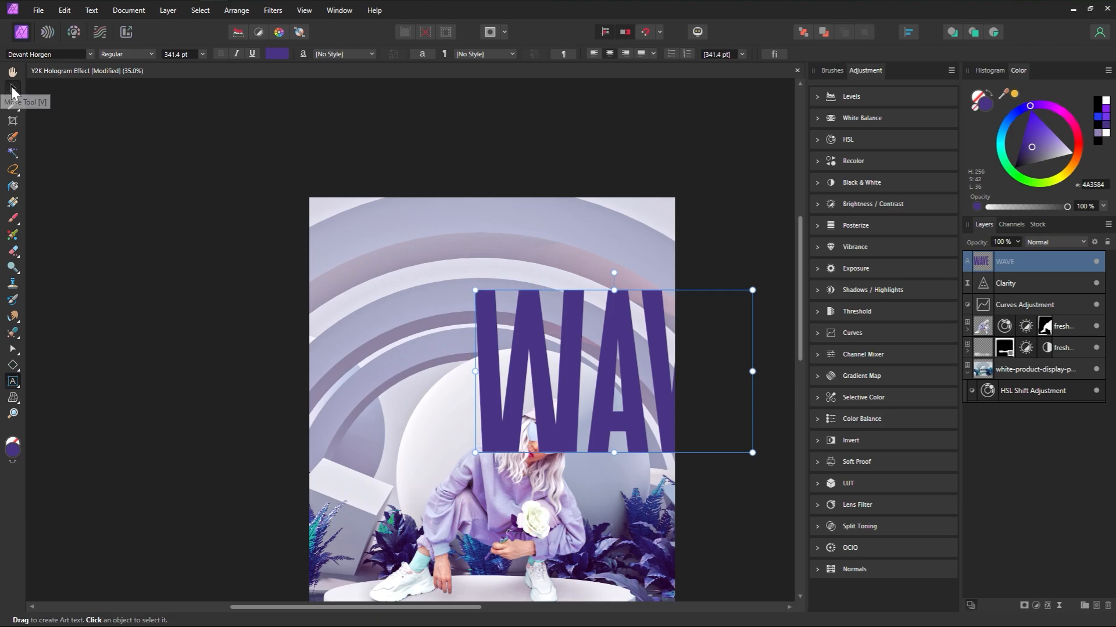
drag(551, 399, 419, 337)
Step: Set the WAVE text's tracking to 26‰ and its vertical scale to 169% in the character settings
click(339, 10)
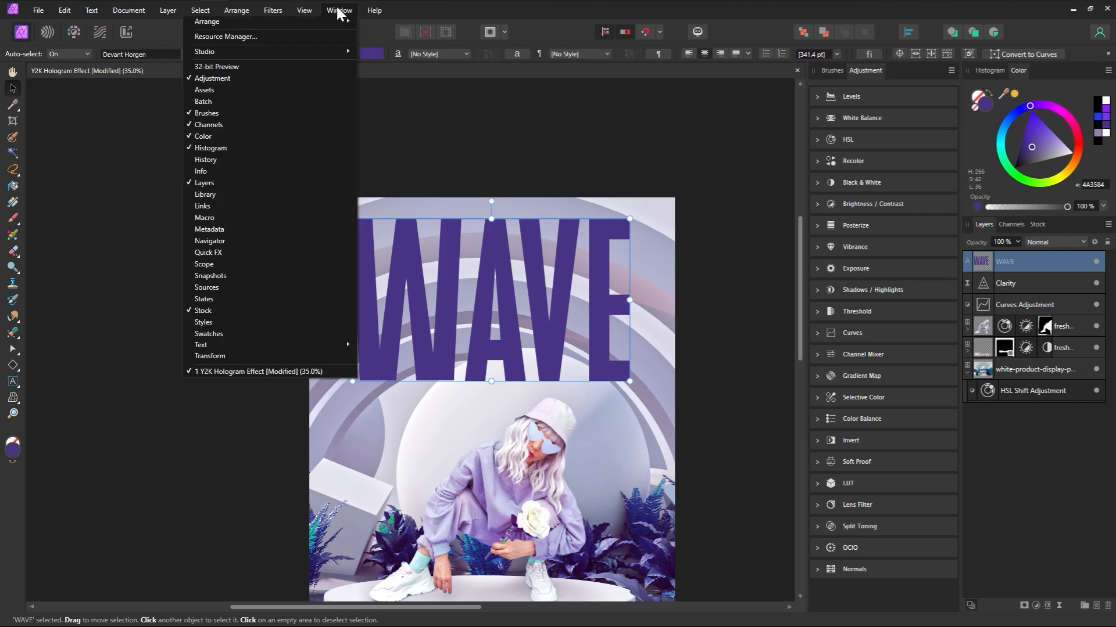
mouse_move(290, 341)
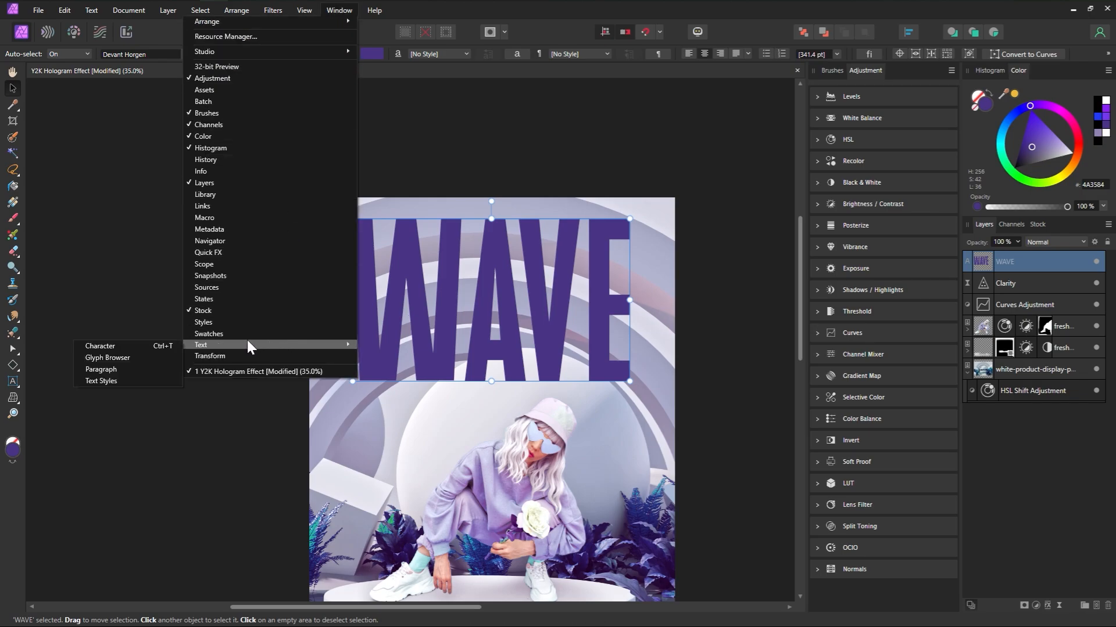
click(141, 347)
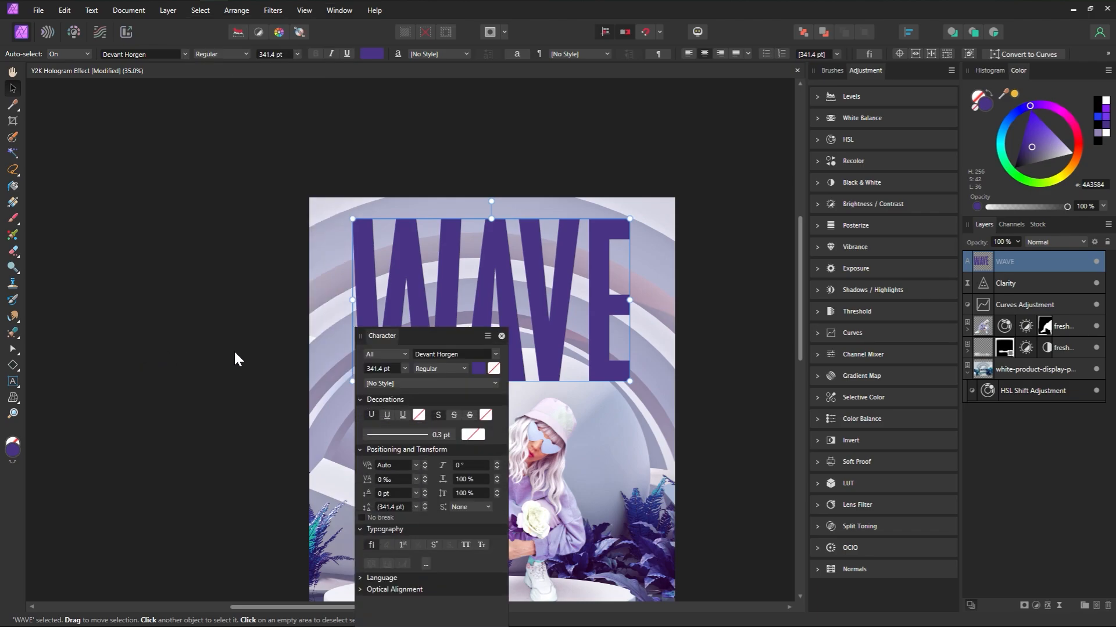
drag(417, 330, 242, 207)
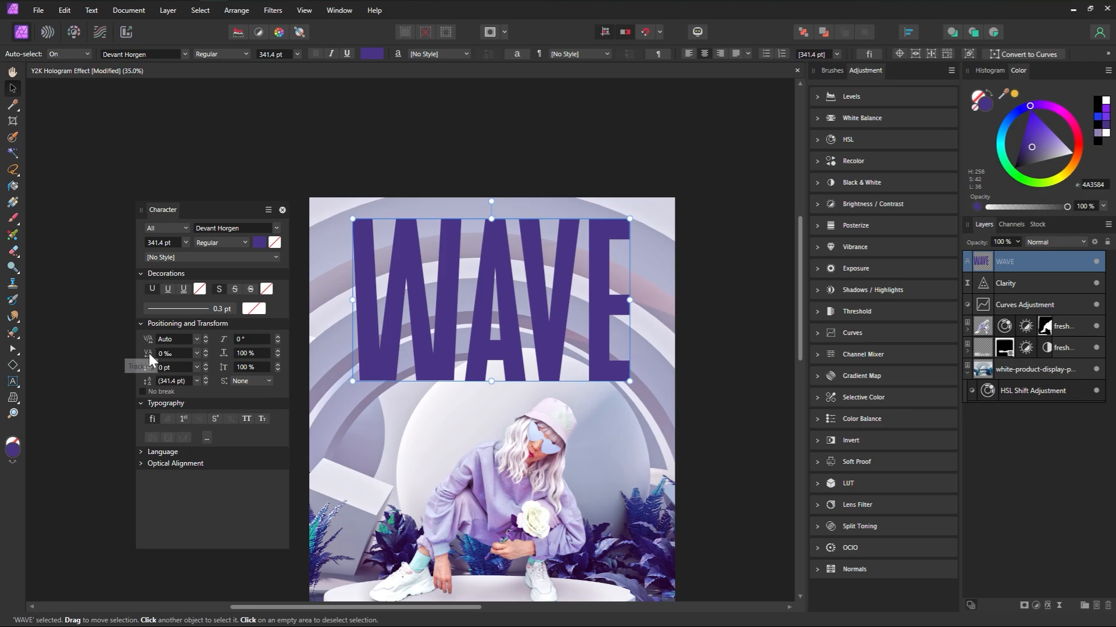
drag(150, 356, 389, 358)
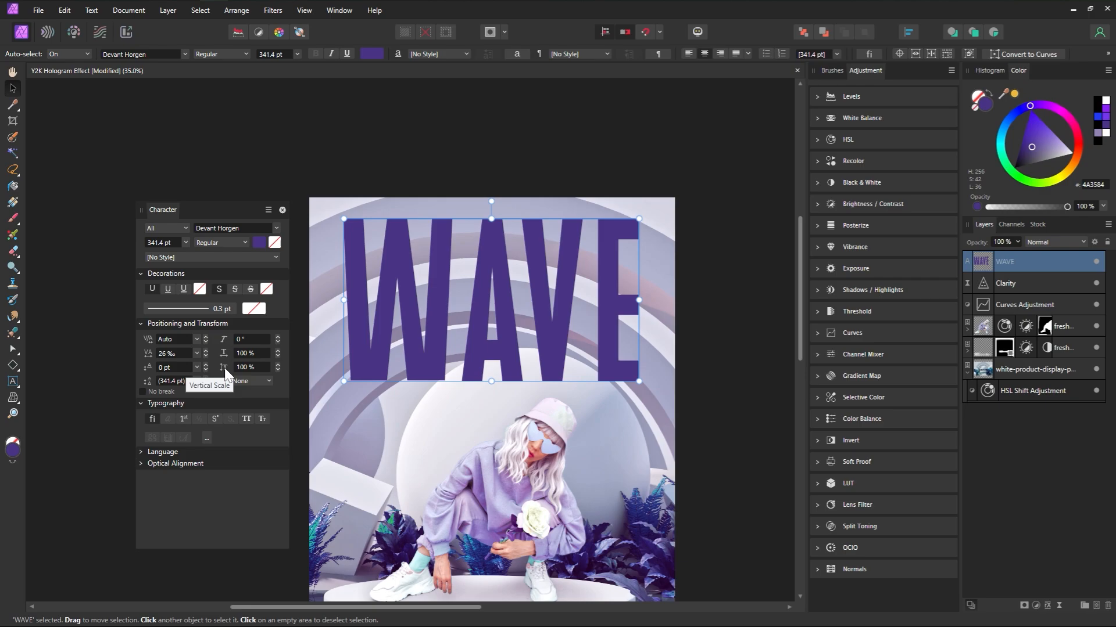
drag(225, 361, 320, 371)
Step: Scale the stretched WAVE text down to about 216 pt and place it near the image's top edge, above the woman's hat
drag(435, 259, 431, 319)
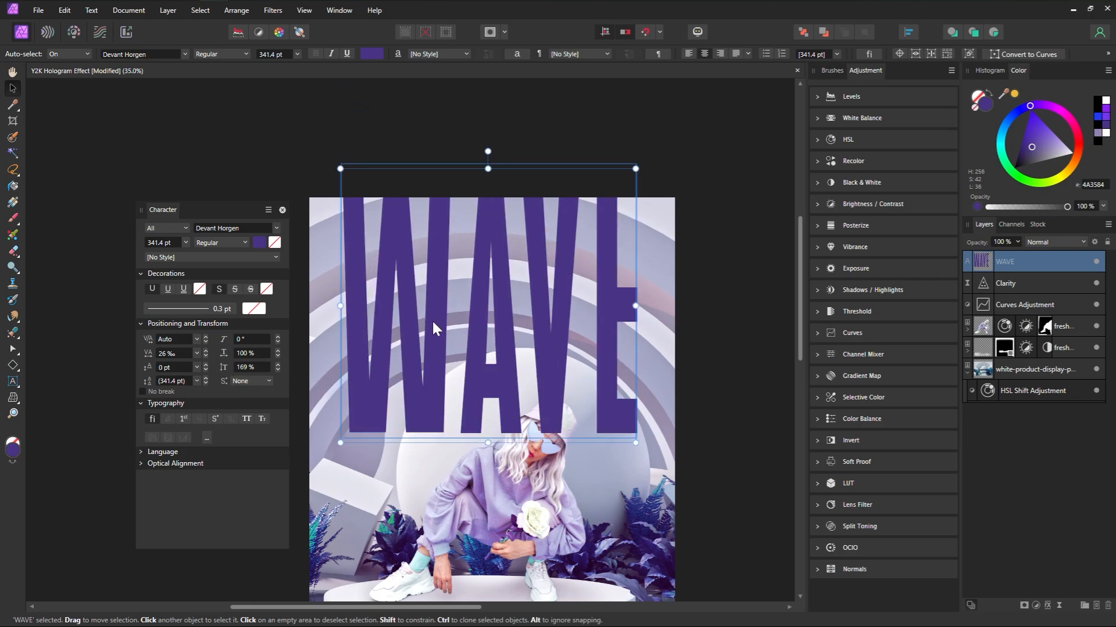
drag(340, 169, 408, 231)
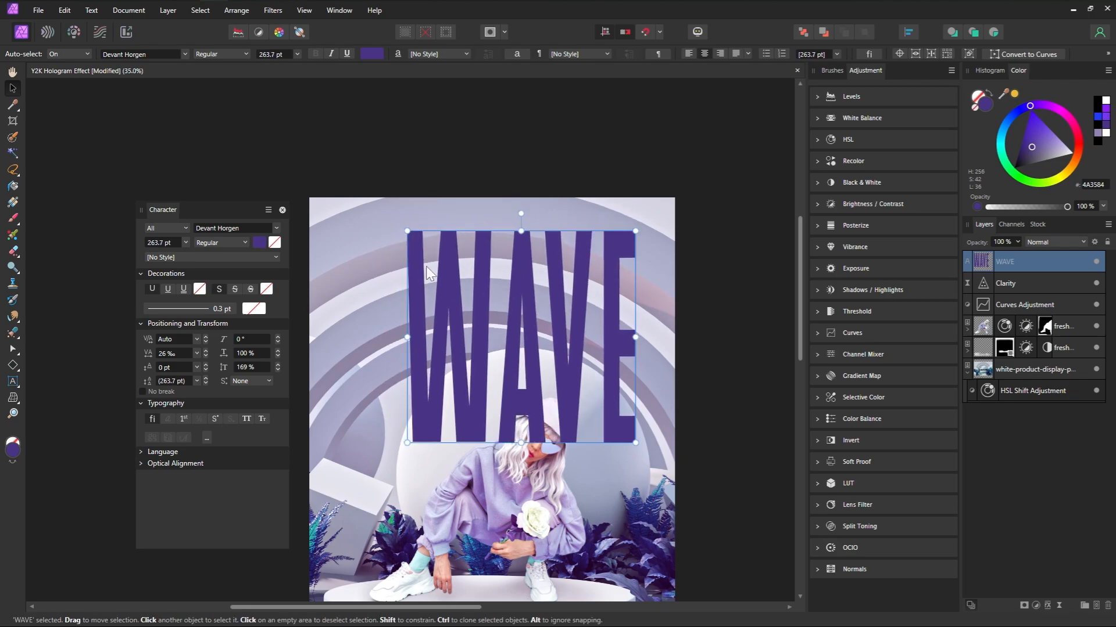
drag(445, 279, 432, 262)
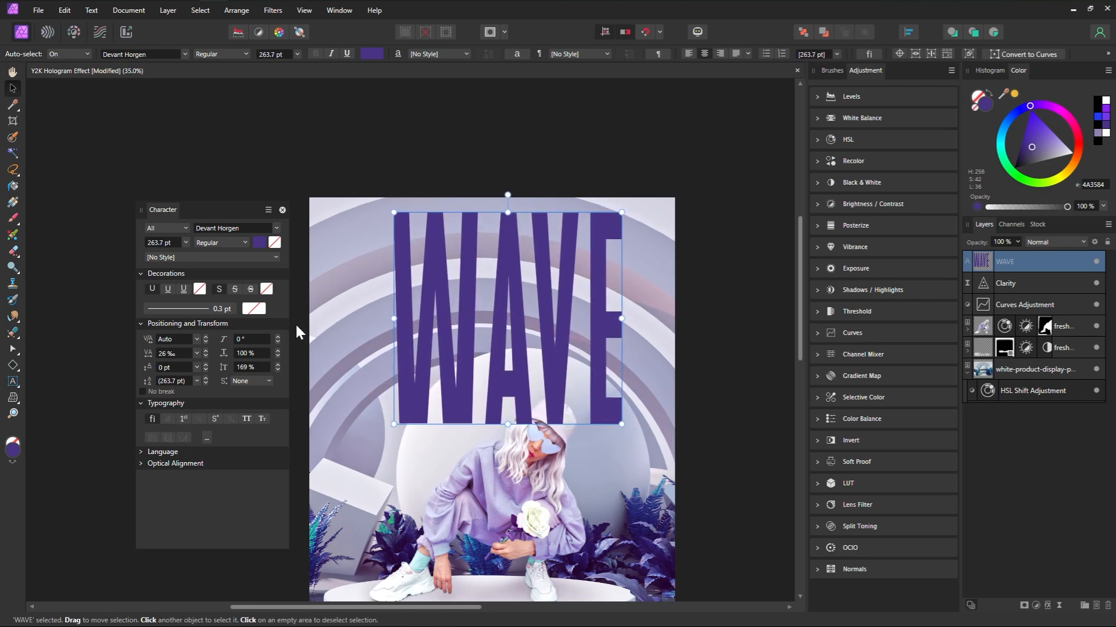
click(187, 310)
click(283, 211)
drag(455, 352, 457, 351)
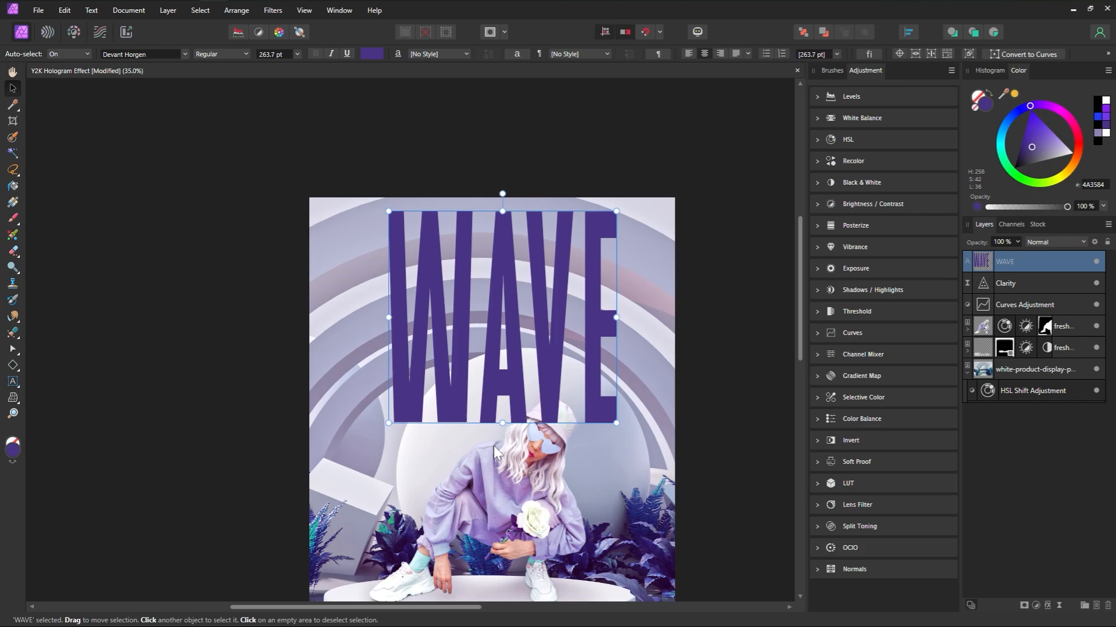
drag(389, 423, 429, 386)
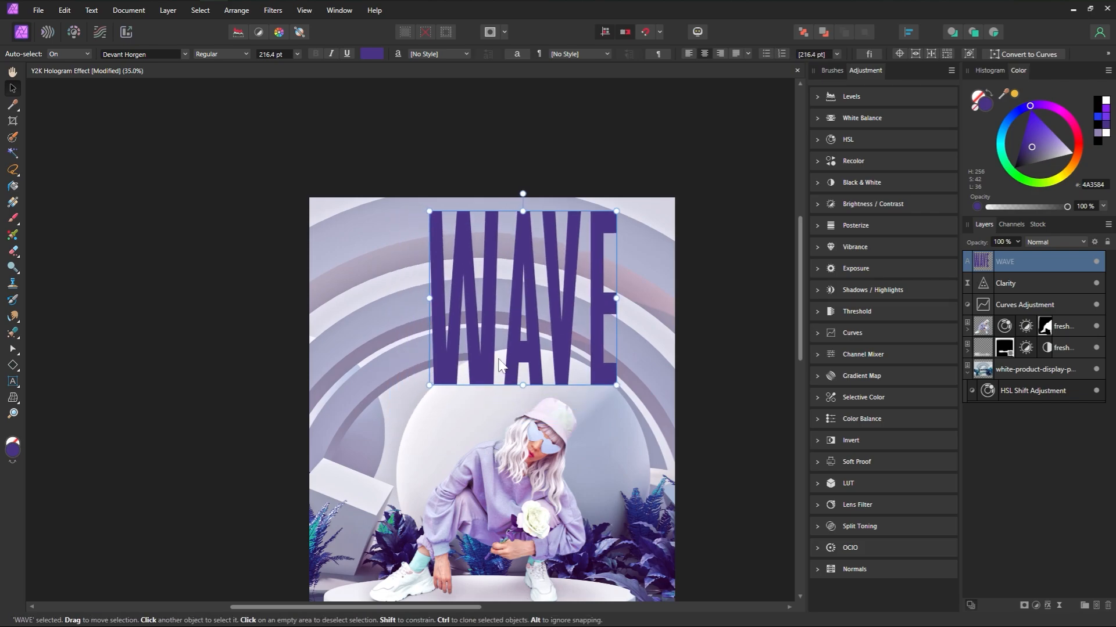
drag(506, 359, 490, 358)
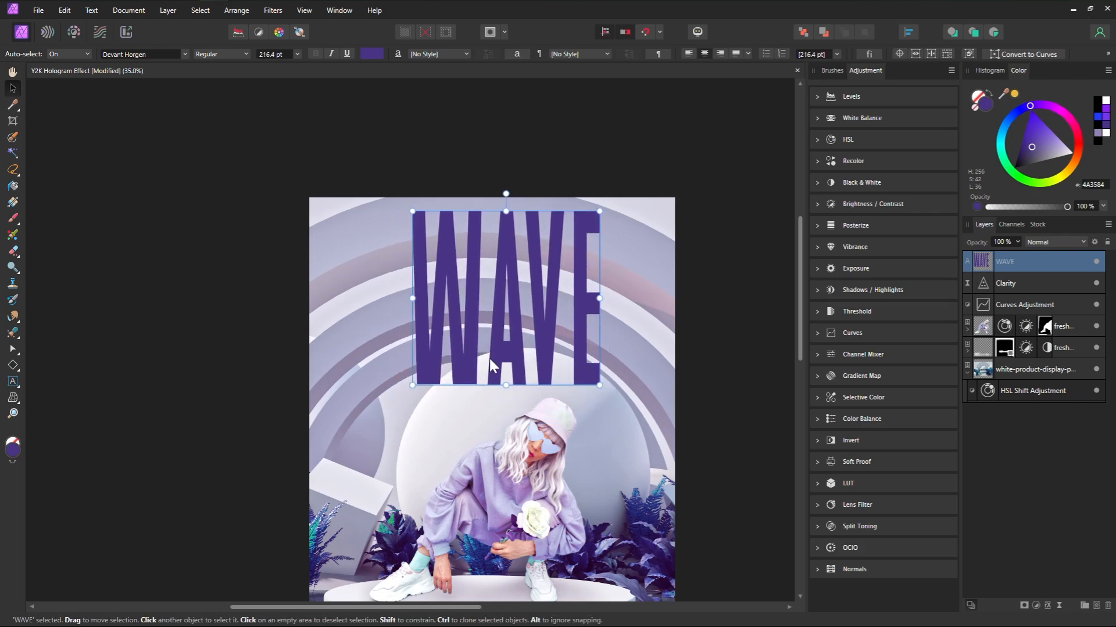
Step: Shift the WAVE text's fill hue to a warmer purple, hex 563584
click(371, 54)
click(371, 53)
click(370, 54)
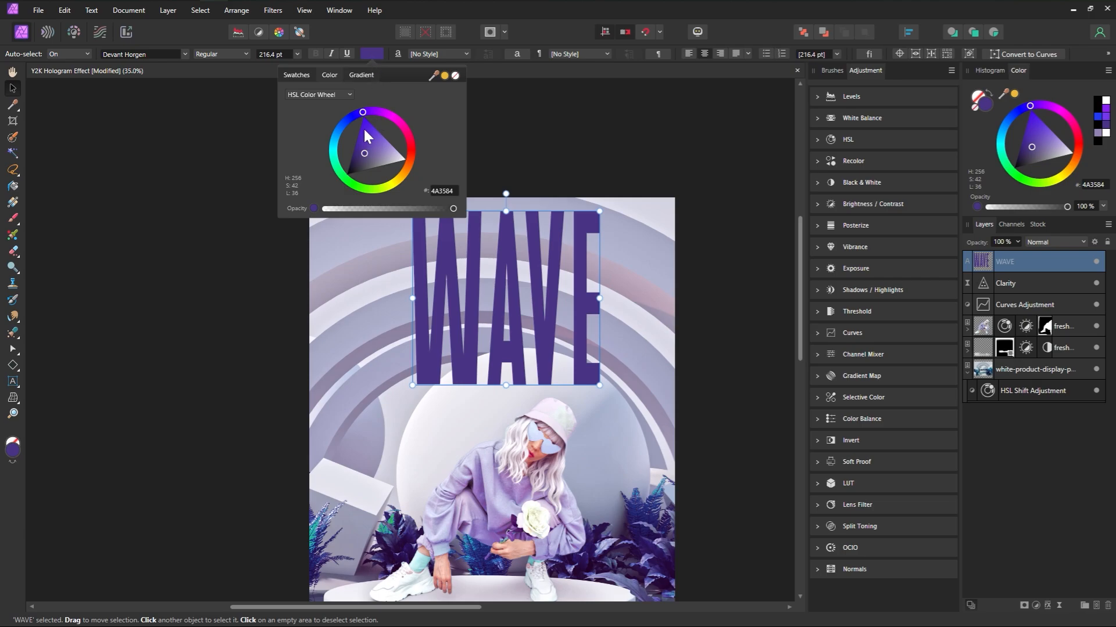
drag(363, 112, 368, 110)
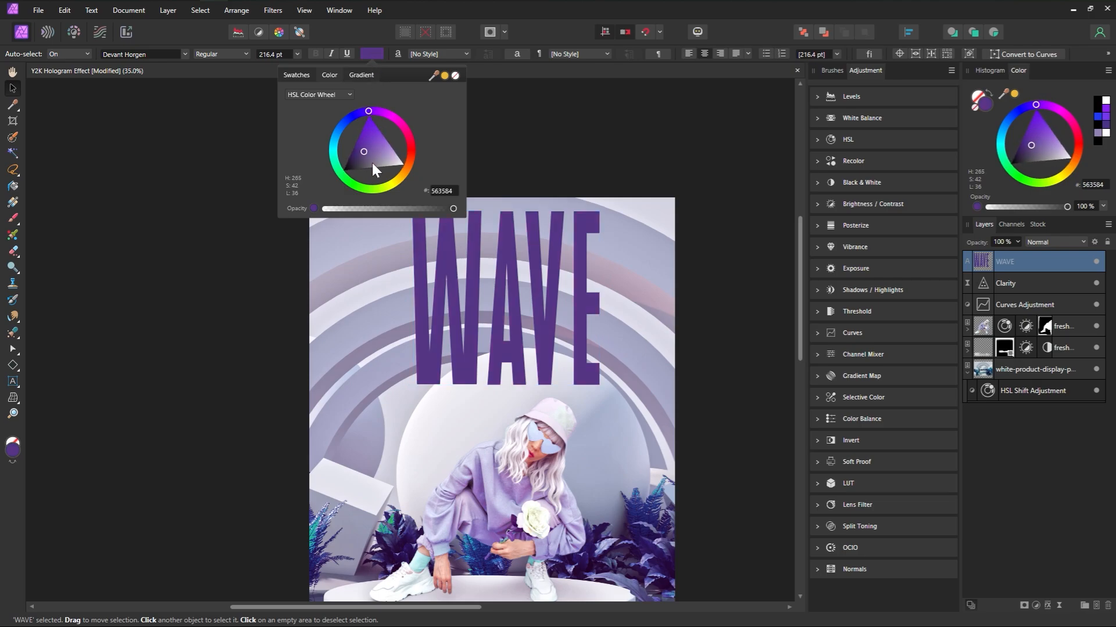
click(380, 54)
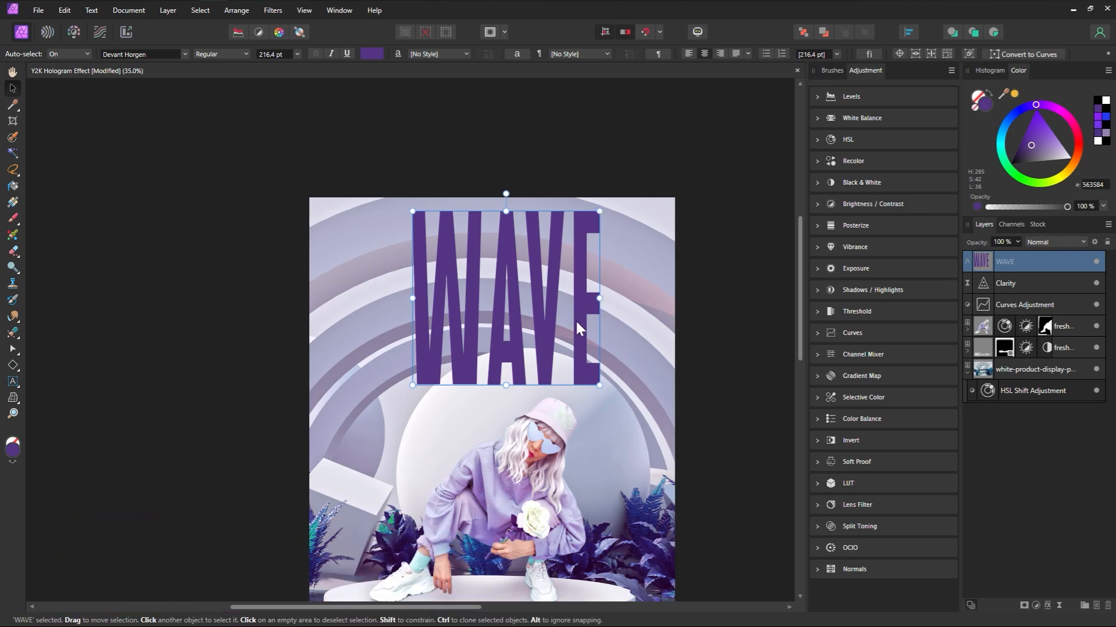
scroll(571, 428, down, 3)
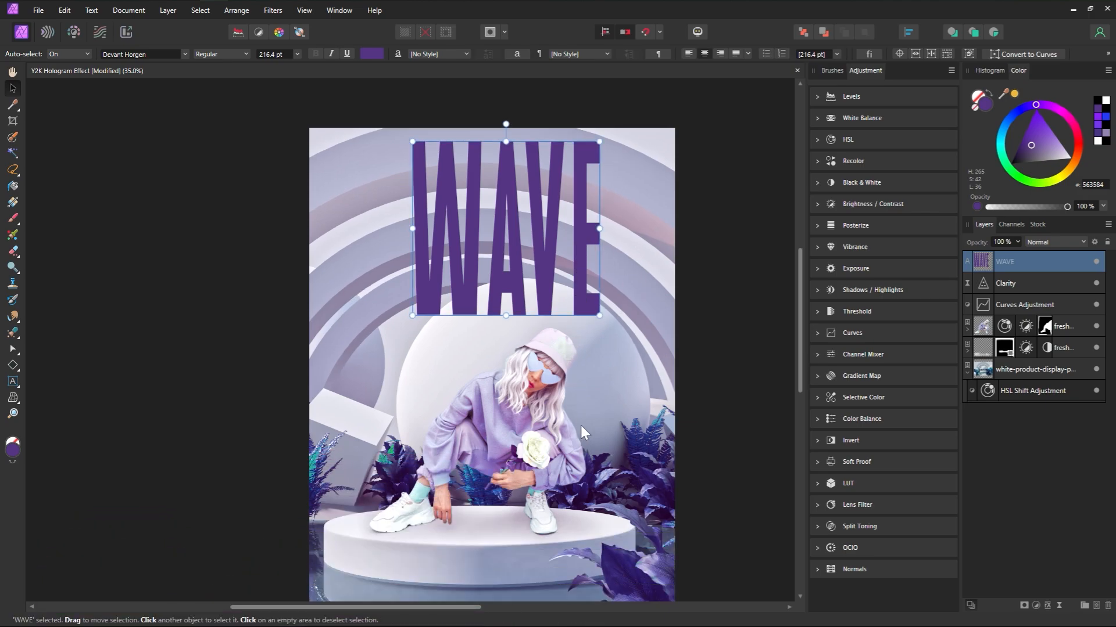
Step: Duplicate the WAVE text layer and hide the lower of the two copies
scroll(576, 408, down, 2)
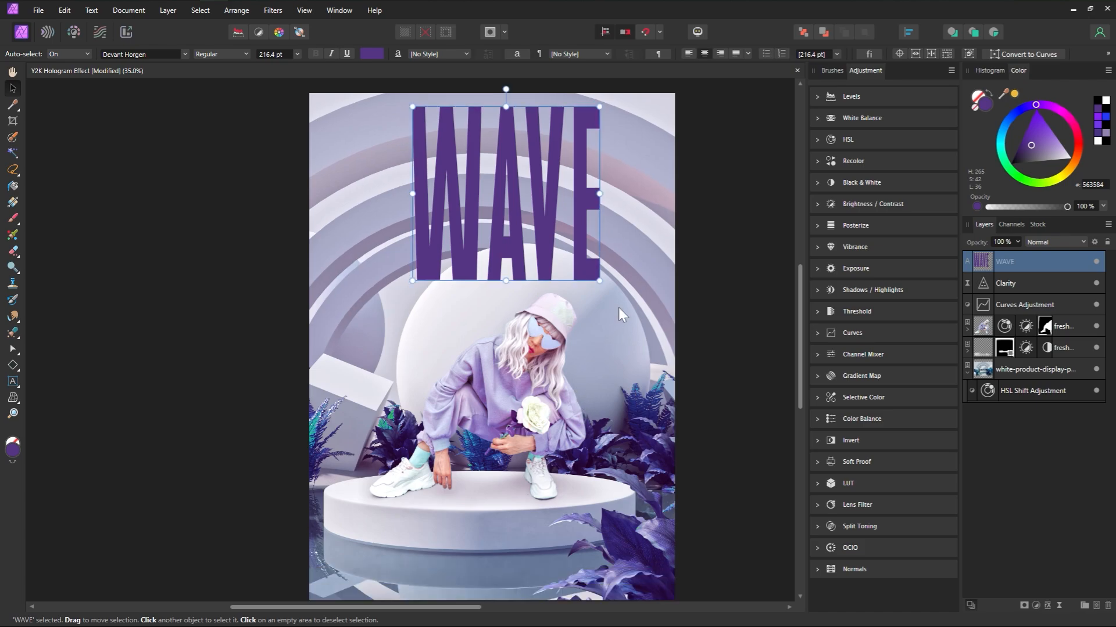
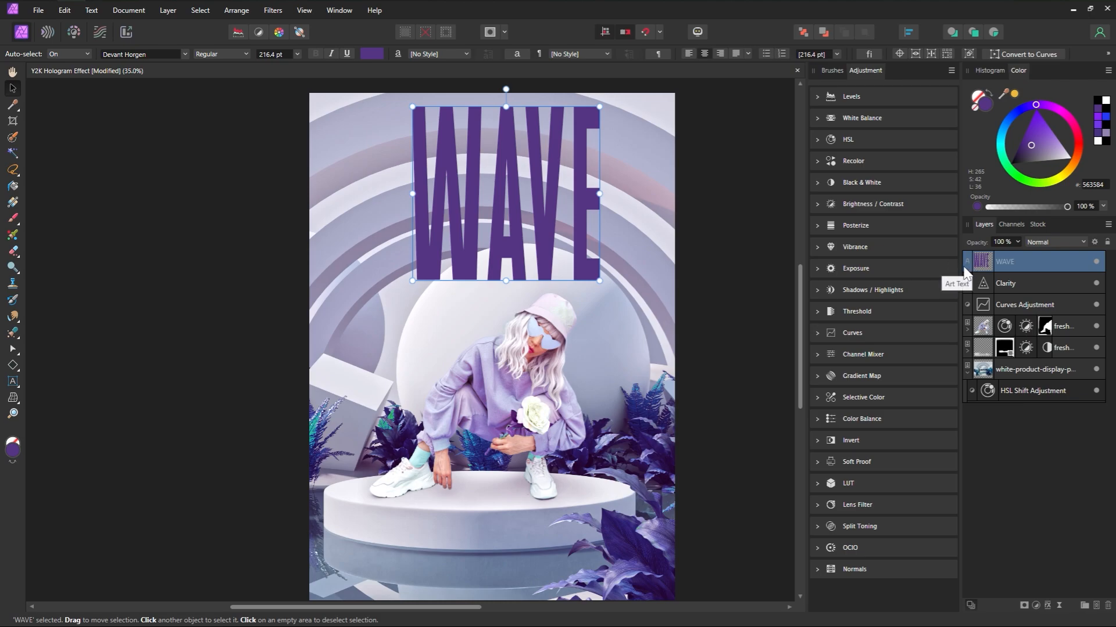
double_click(545, 202)
drag(414, 203, 600, 204)
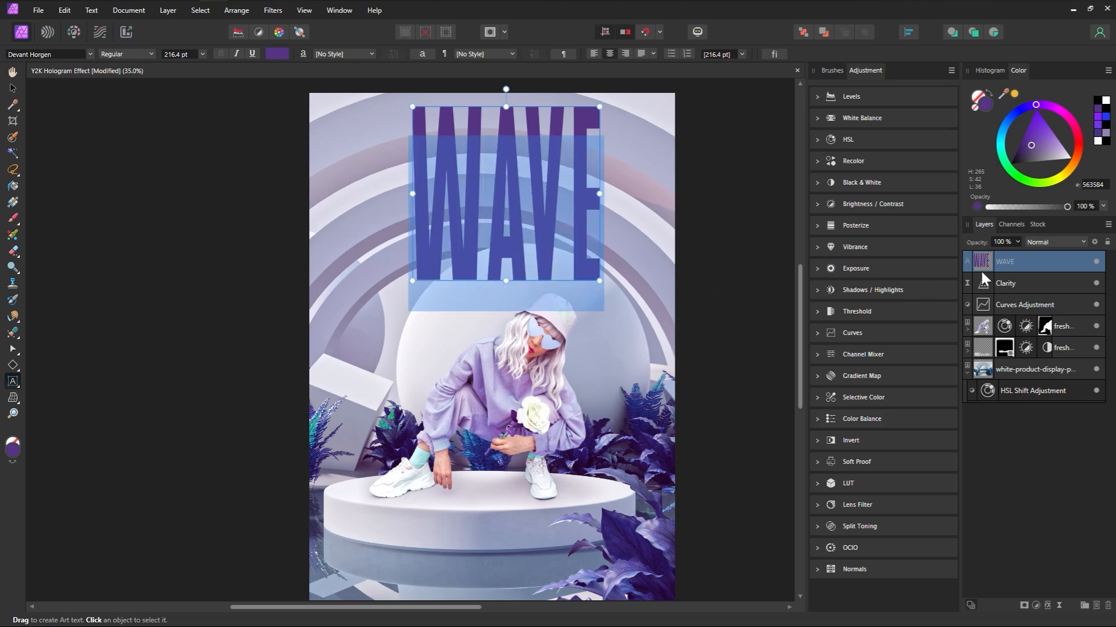
click(1049, 268)
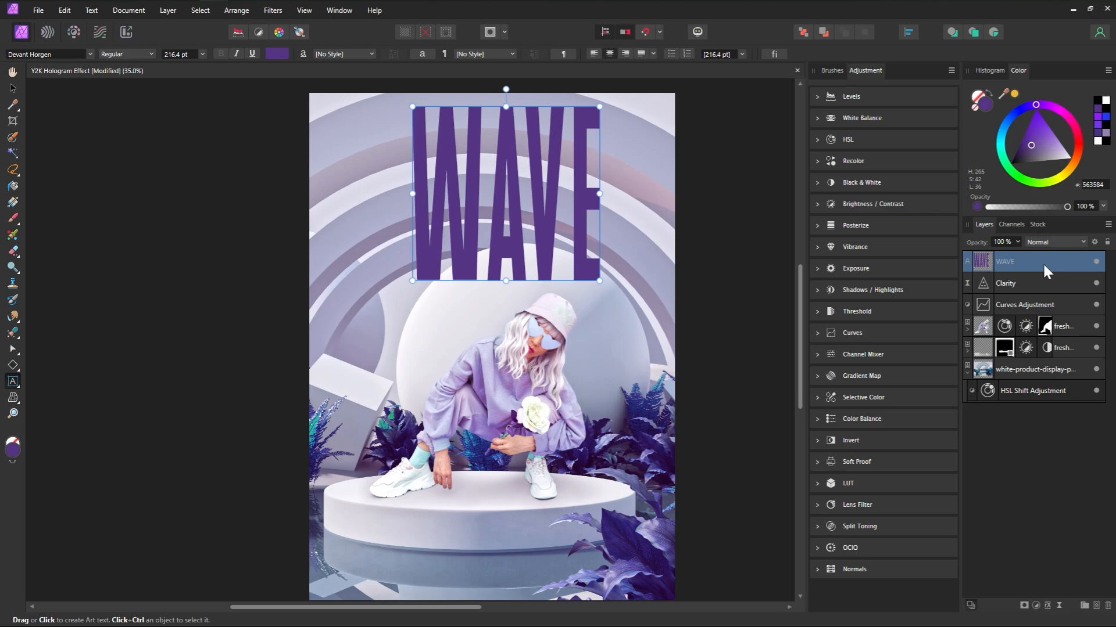
key(ctrl+j)
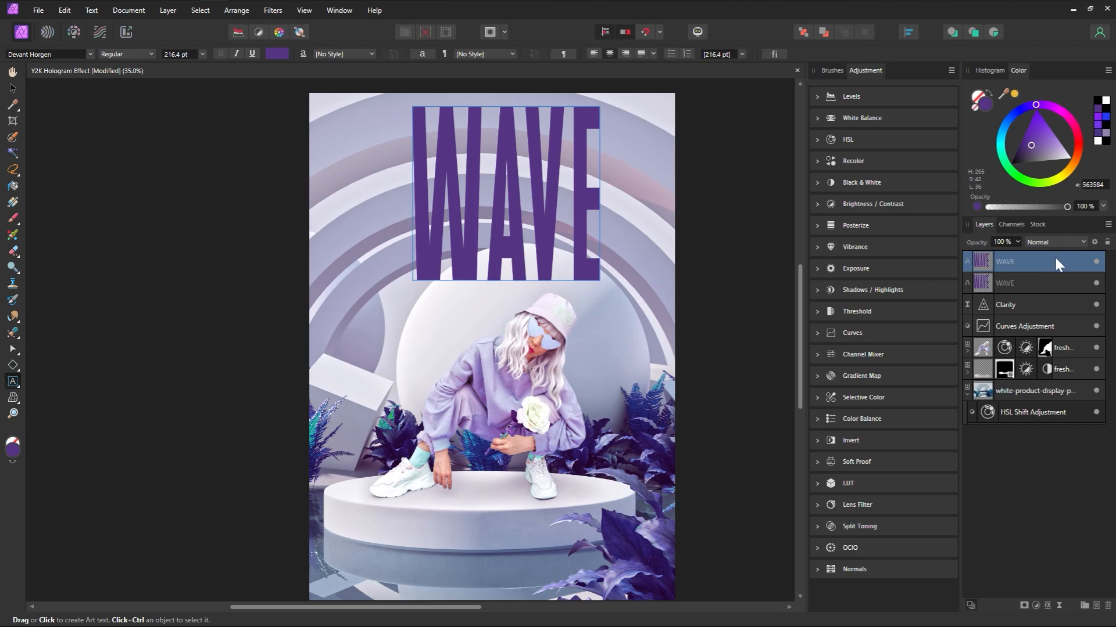
click(1070, 289)
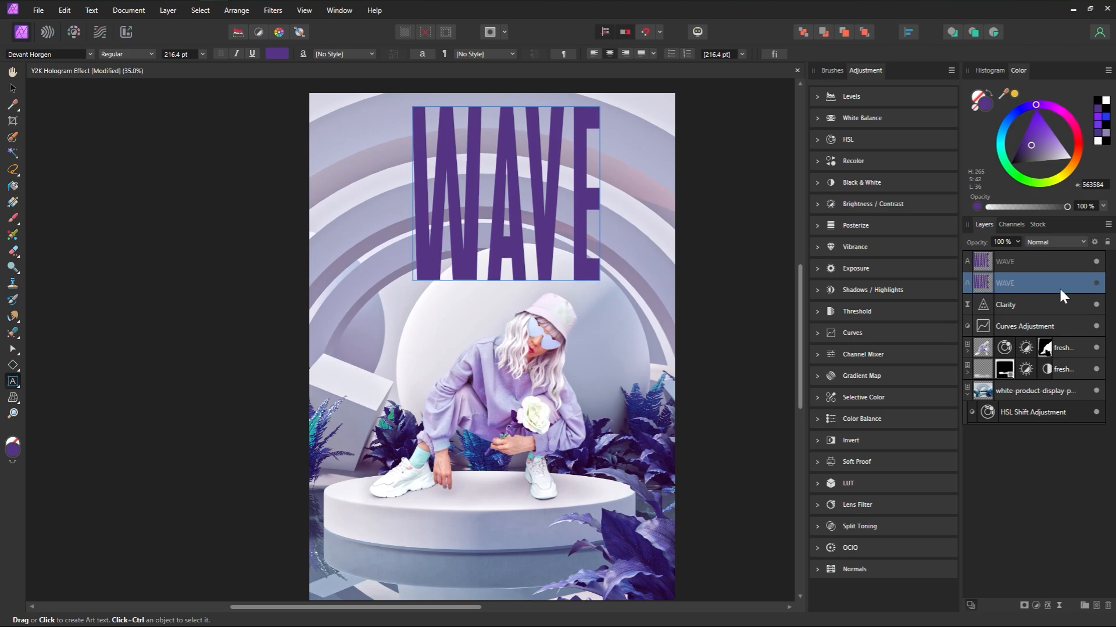
Step: Set the upper WAVE text layer's blend mode to Color Dodge
click(1055, 262)
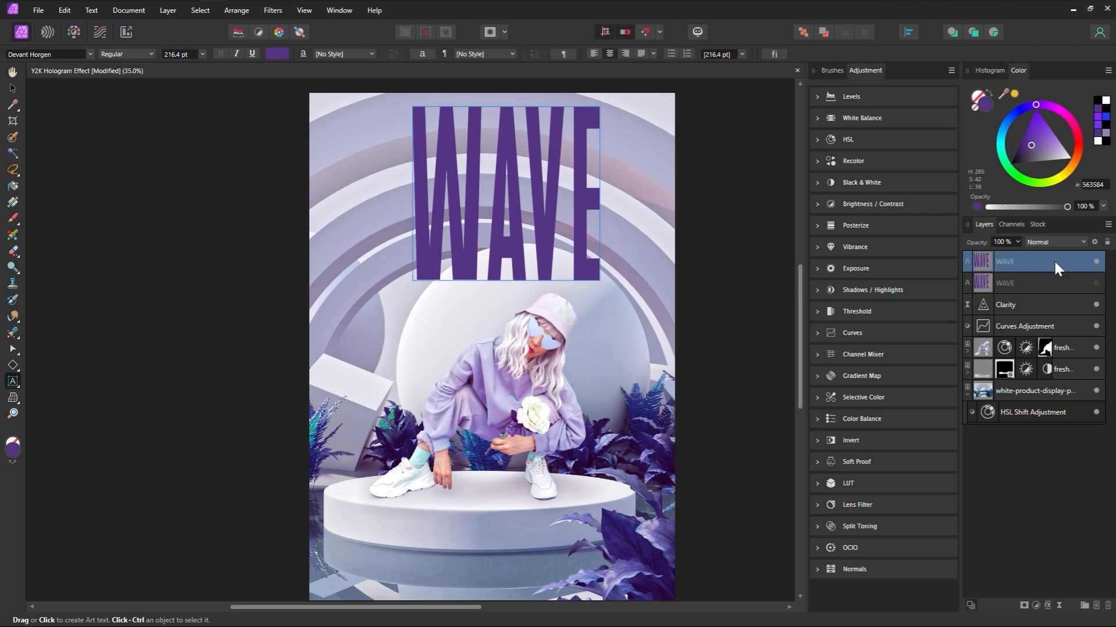
click(1062, 238)
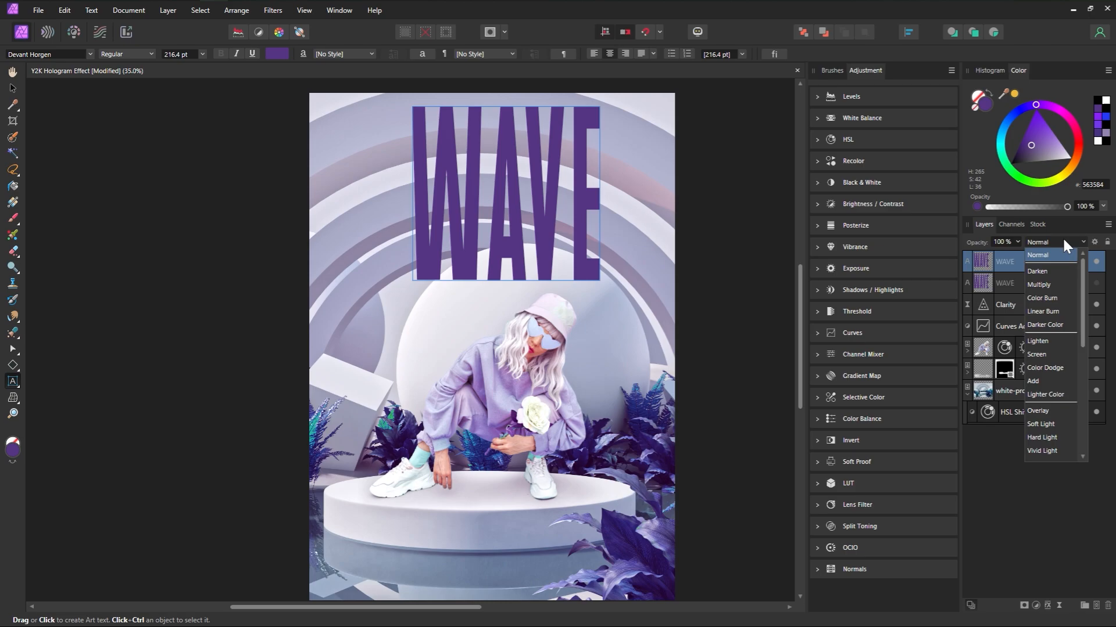
click(1049, 367)
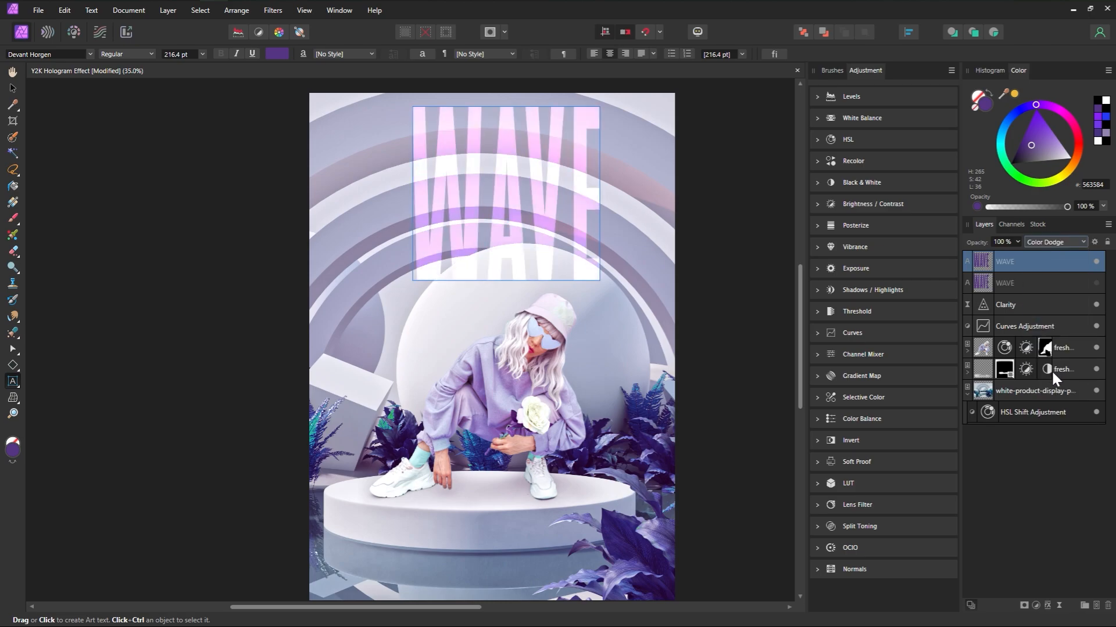
Step: Choose the Smudge tool with the 128 px Round Soft Brush and set the brush's spacing to 1%
click(14, 317)
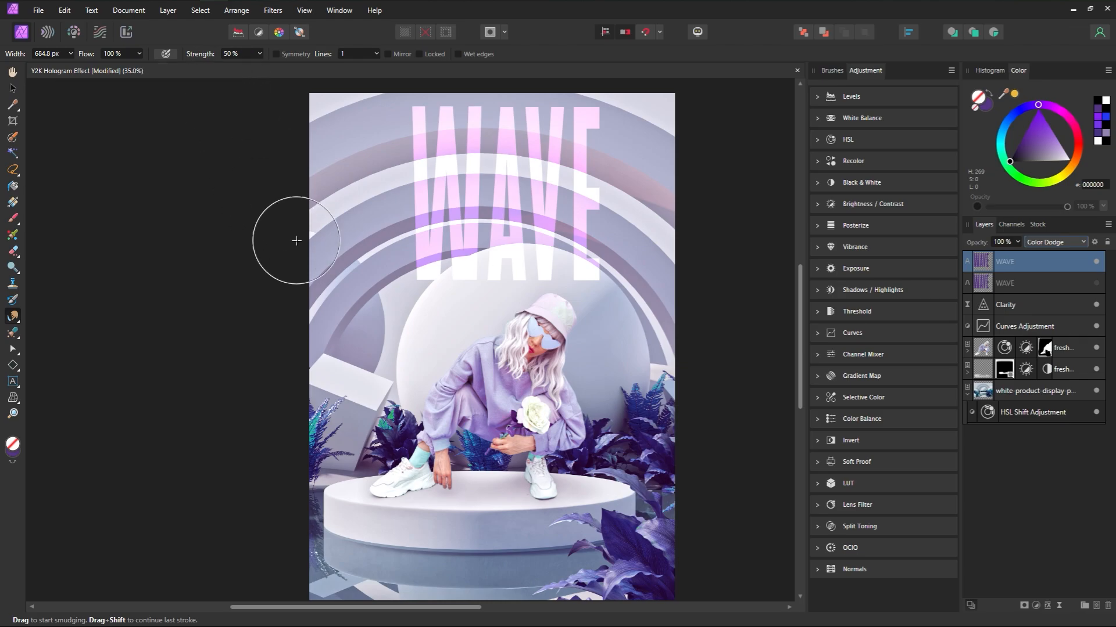
click(831, 70)
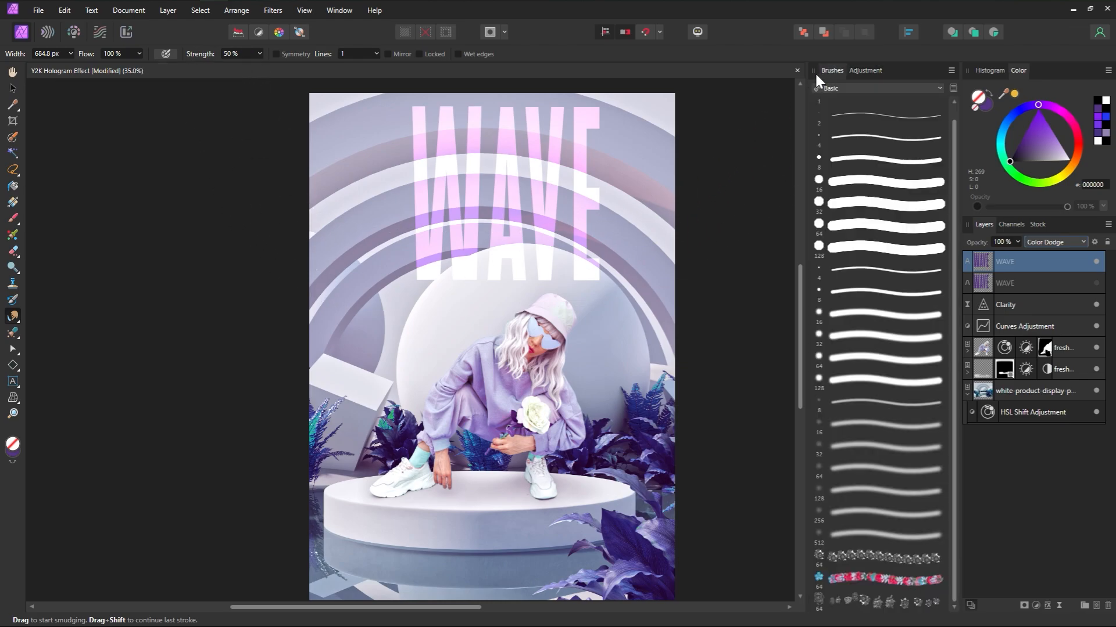
click(848, 380)
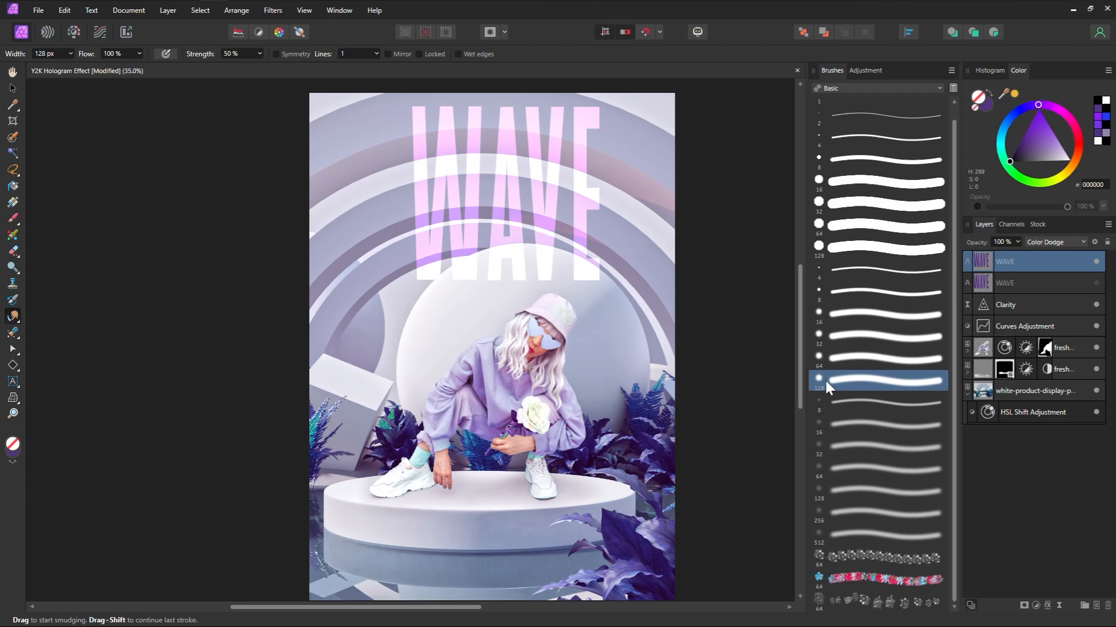
double_click(821, 382)
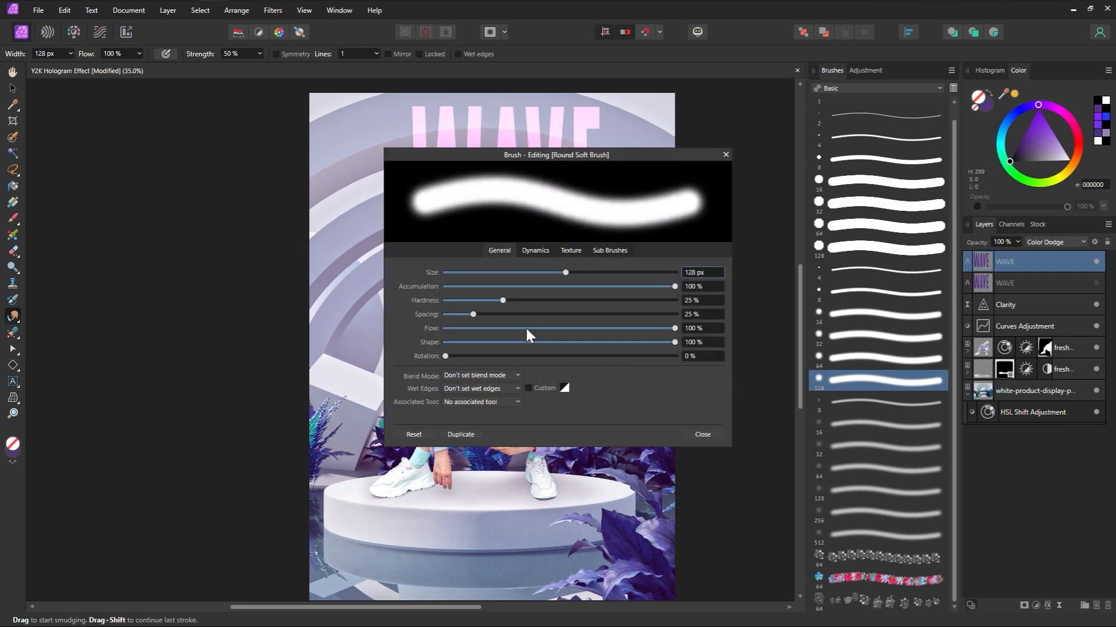
drag(475, 315, 413, 316)
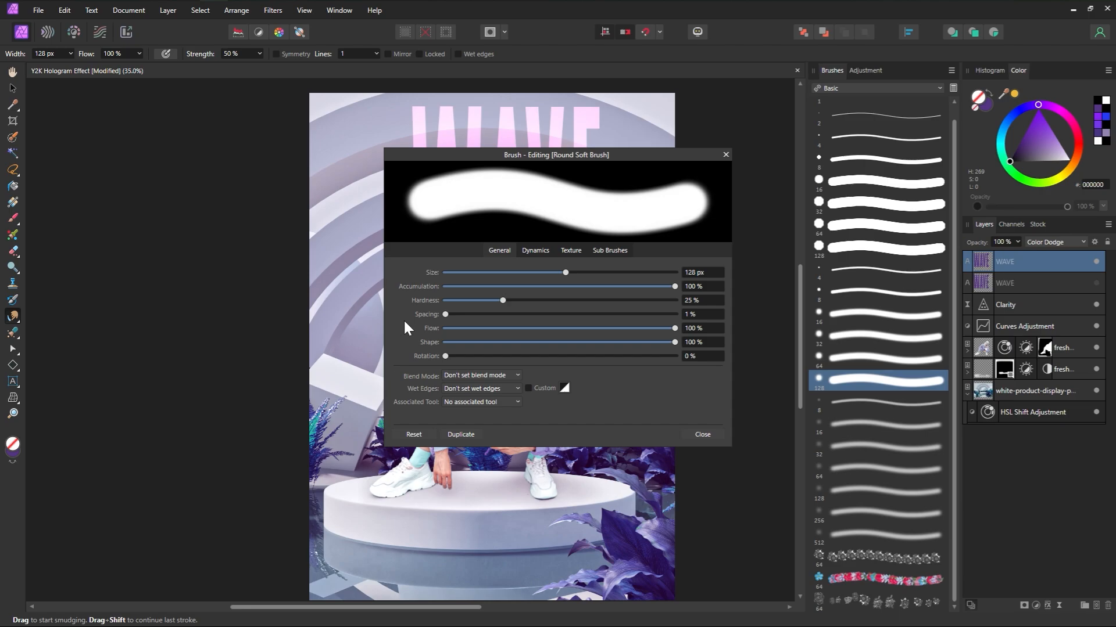
click(702, 435)
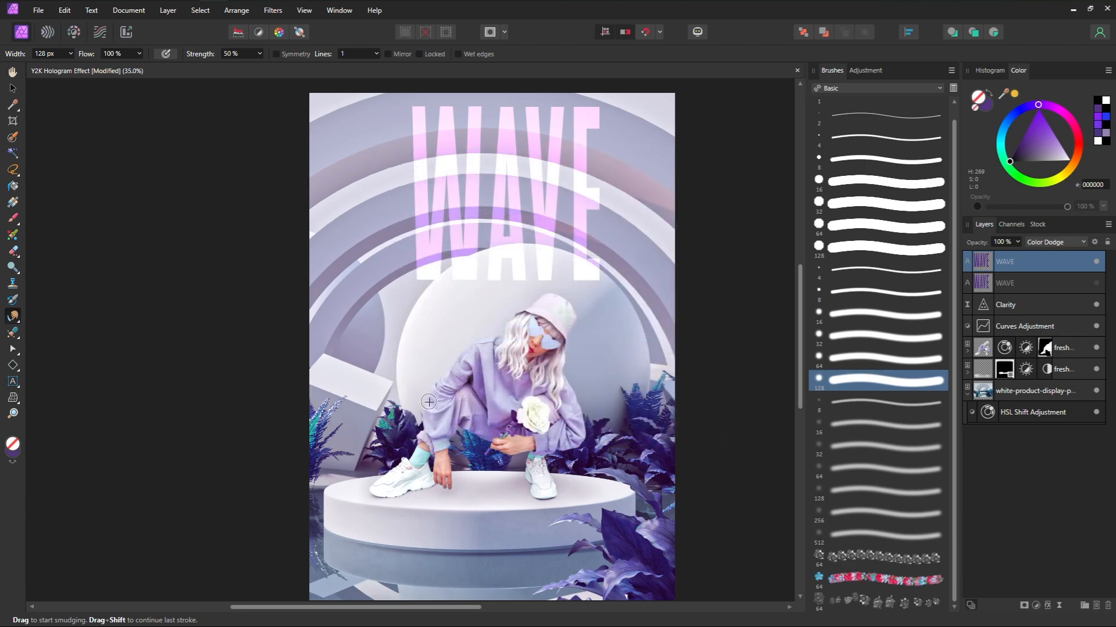
Step: Enlarge the smudge brush to about 595 px and smear the bottom of the W downward beside the woman
key(bracketright)
key(bracketright)
key(bracketright)
key(bracketright)
key(bracketright)
key(bracketright)
key(bracketright)
key(bracketright)
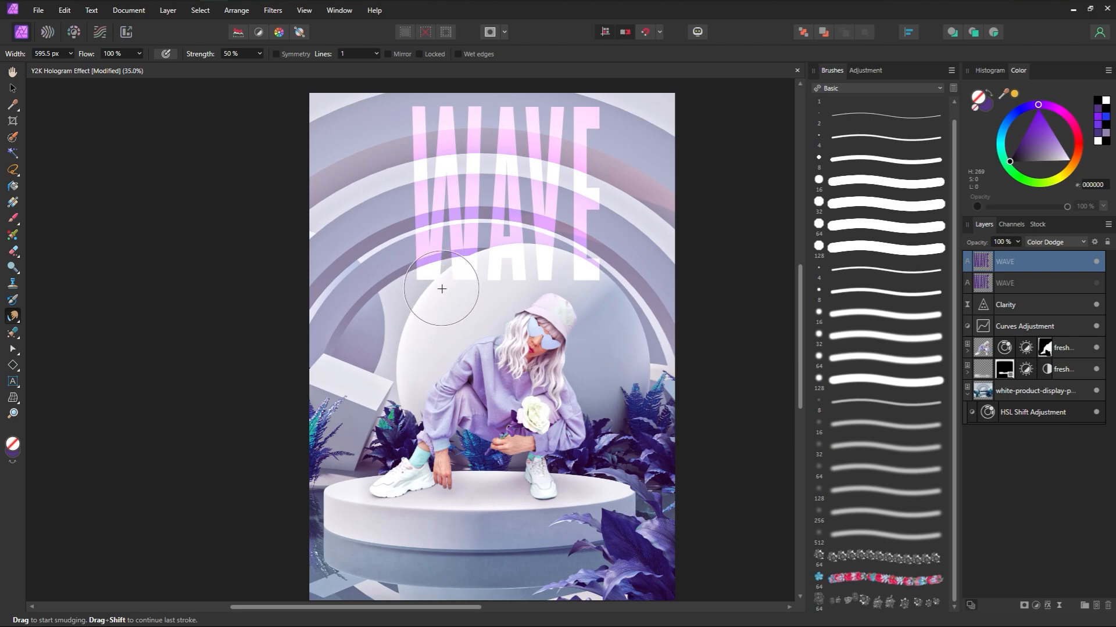
key(ctrl+shift+n)
key(bracketright)
key(bracketright)
drag(445, 270, 441, 386)
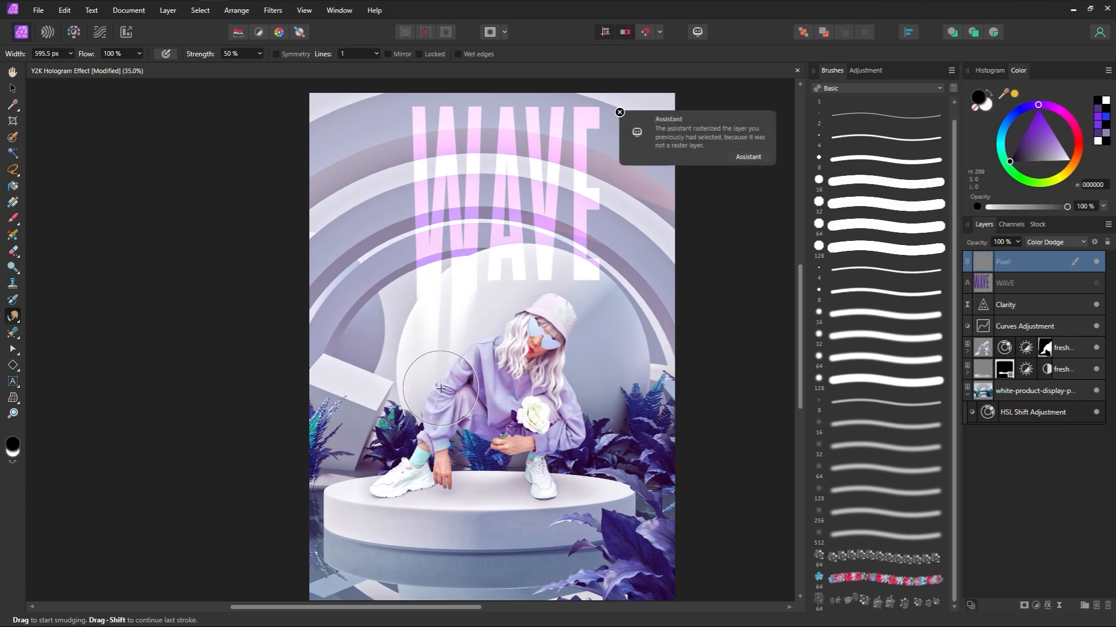
Step: Enlarge the smudge brush to about 906 px and smear the WAVE letters up past the image's top edge and down over the woman
key(bracketright)
key(bracketright)
key(bracketright)
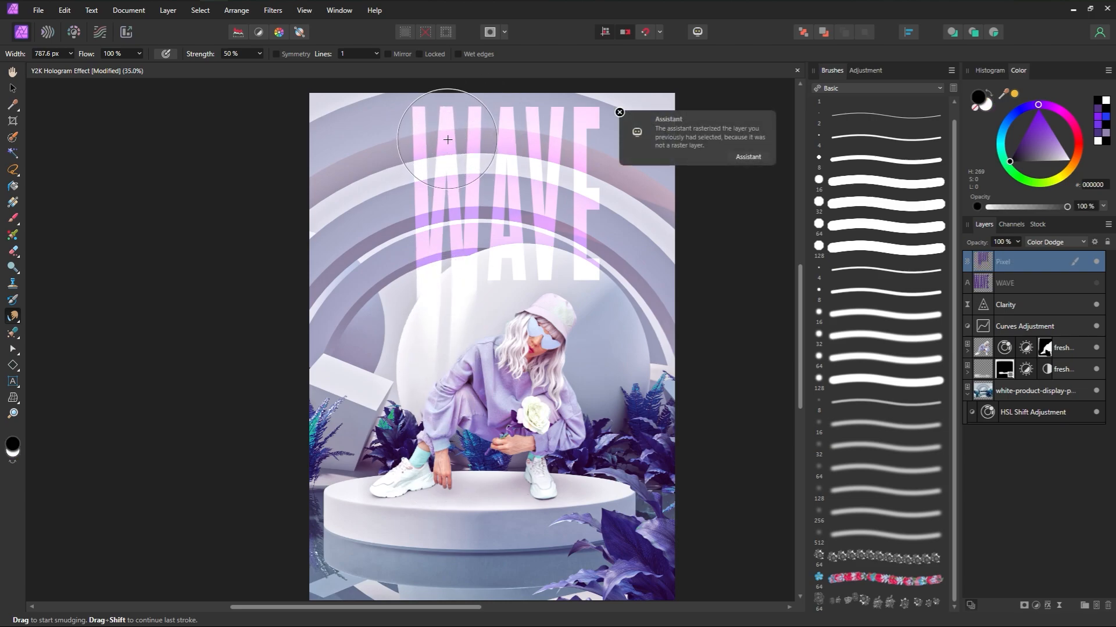
drag(435, 133, 448, 47)
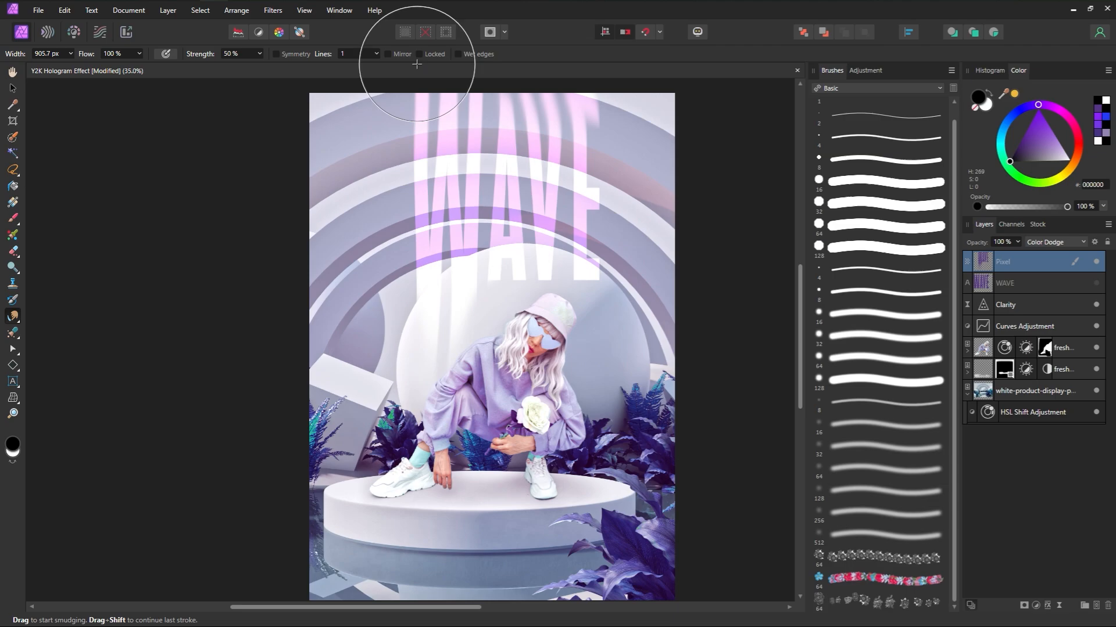
drag(437, 290, 442, 261)
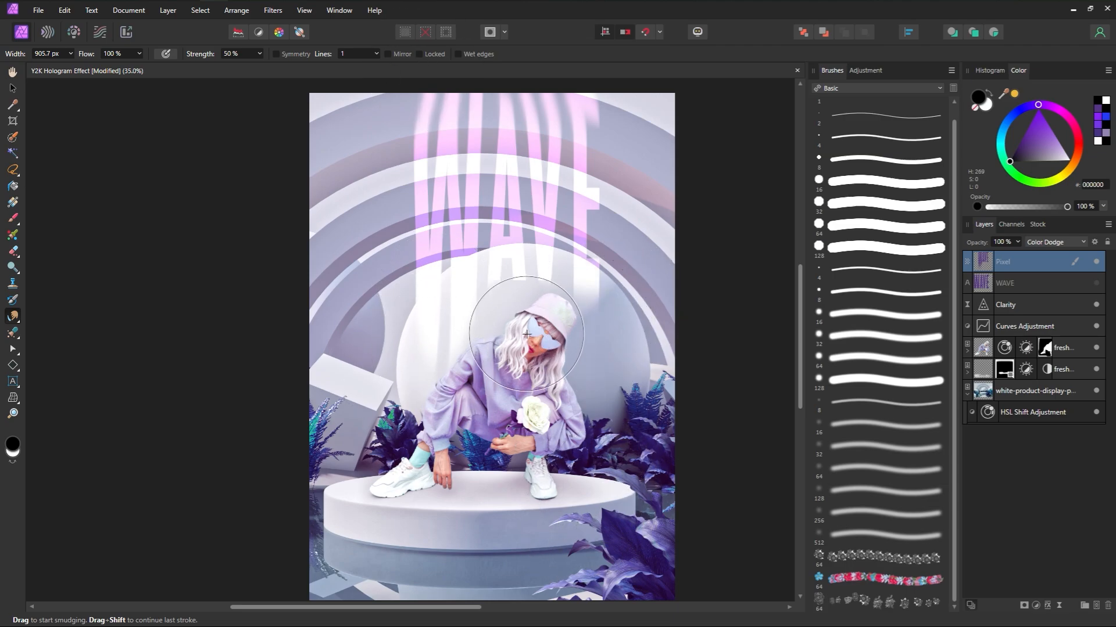
mouse_move(591, 312)
mouse_down()
mouse_move(613, 326)
mouse_move(594, 534)
mouse_up()
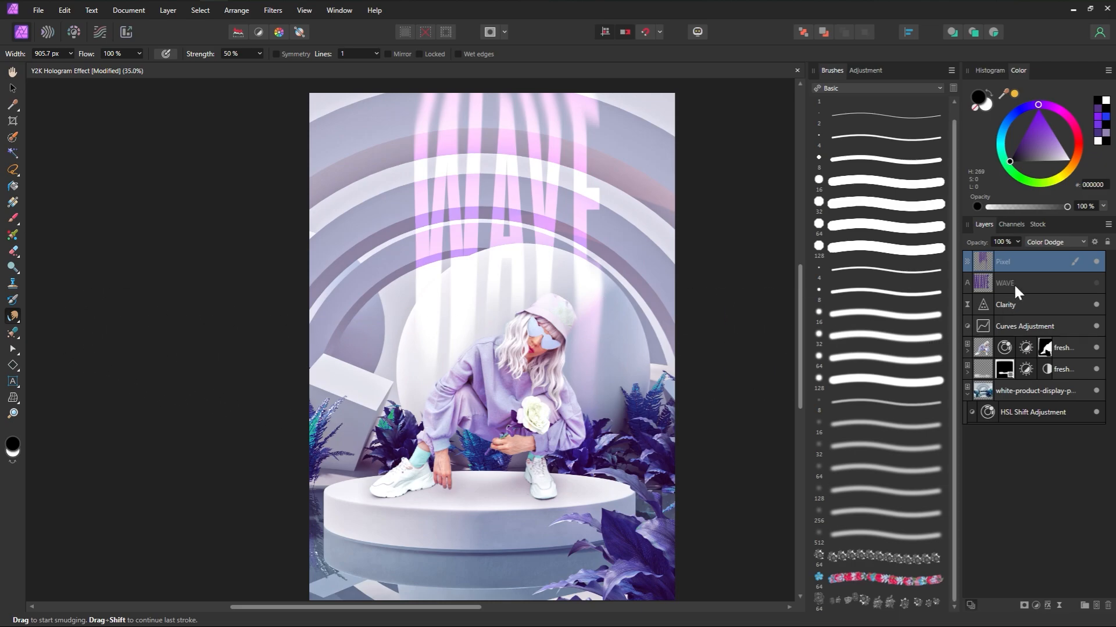
Step: Duplicate the smudged WAVE layer and smear the copy's E streak down over the podium and leaves
key(ctrl+j)
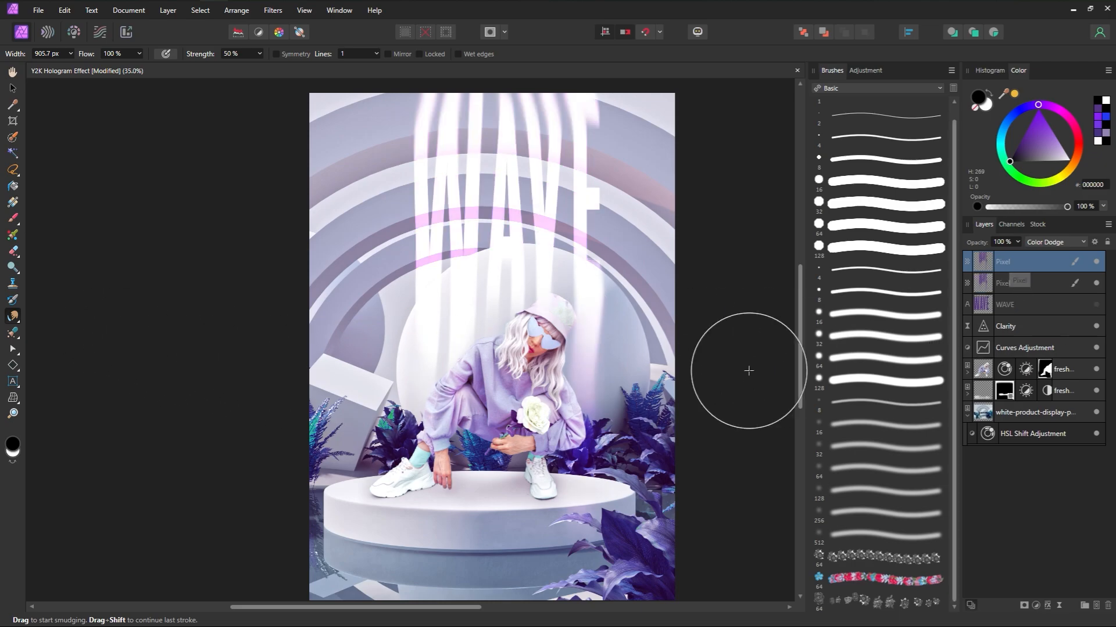
drag(592, 291, 579, 435)
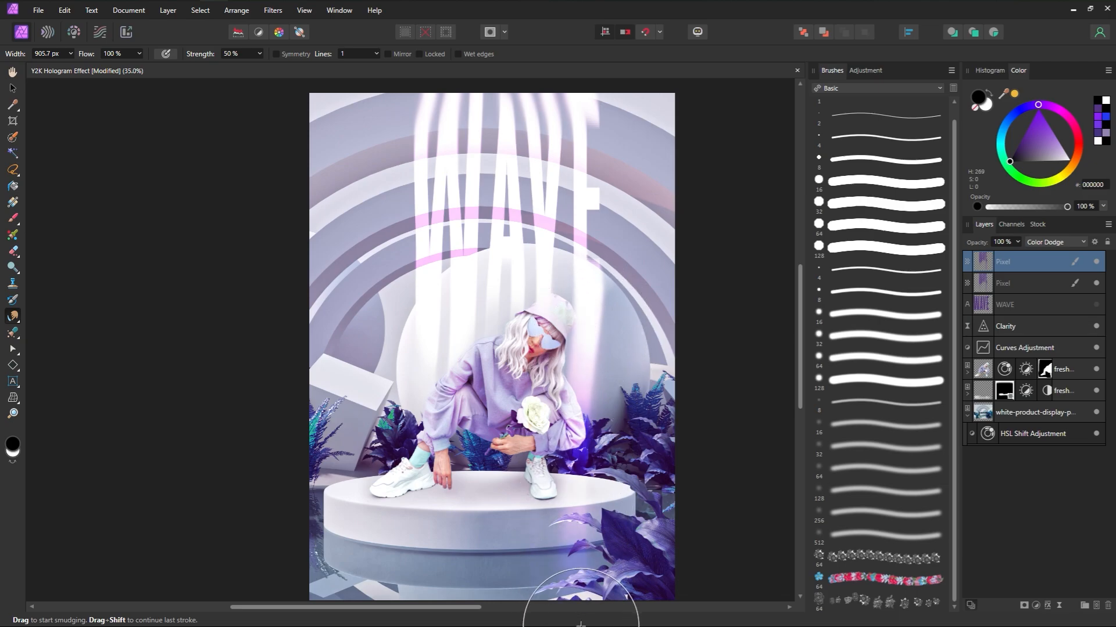
mouse_move(596, 346)
mouse_down()
mouse_move(604, 447)
mouse_move(593, 567)
mouse_up()
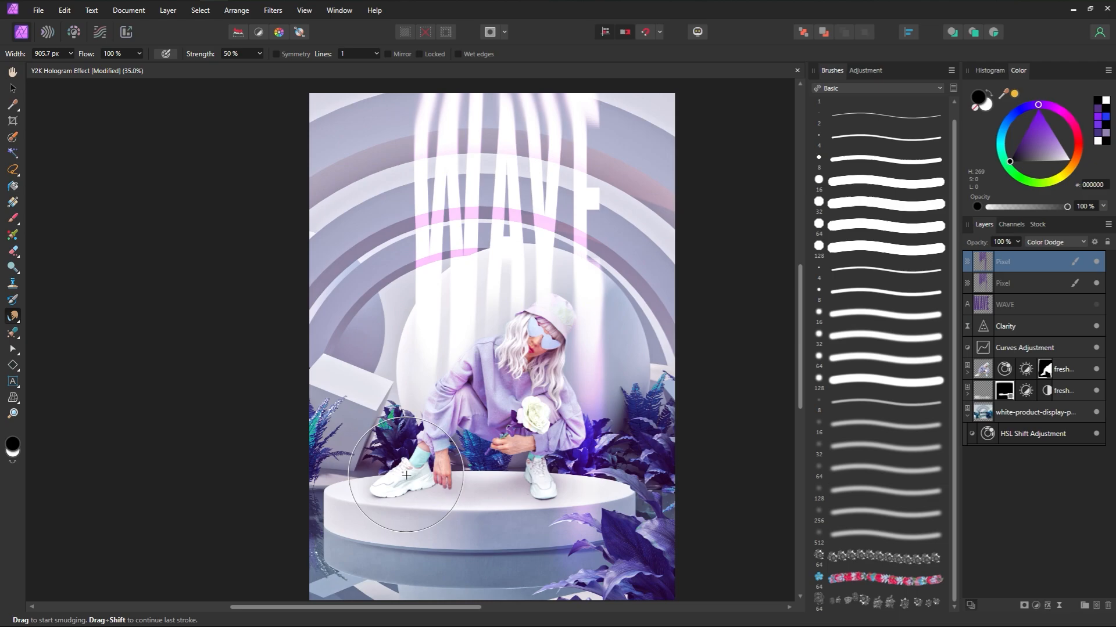
Step: Smudge the duplicate's letter tops further up past the image edge and smear the W's lower part downward
drag(430, 73, 449, 48)
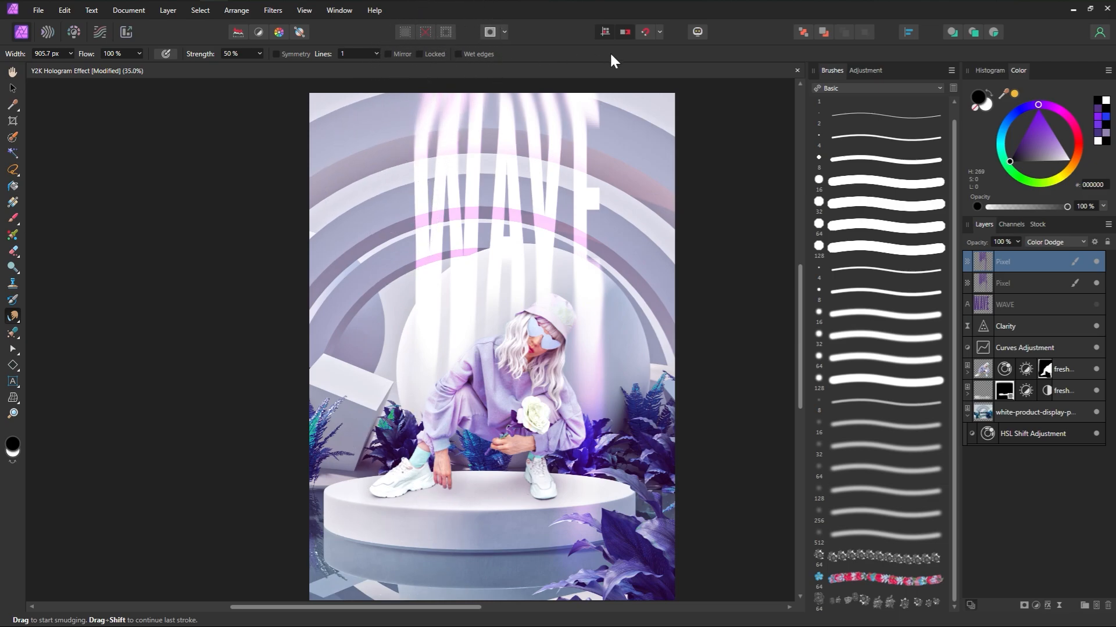
drag(588, 92, 585, 59)
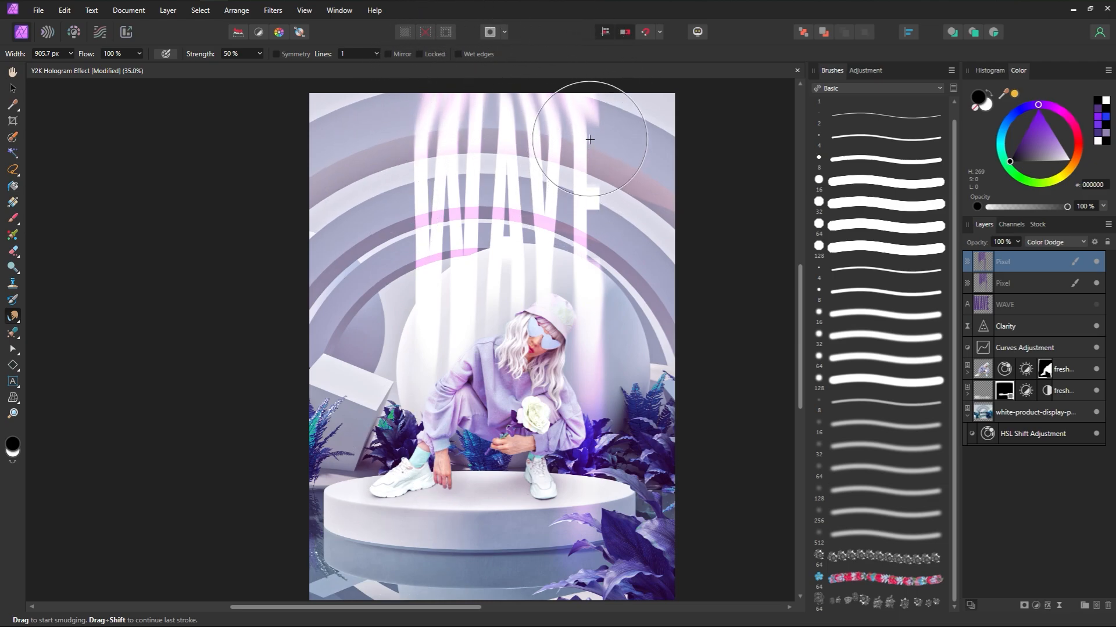
drag(502, 167, 505, 154)
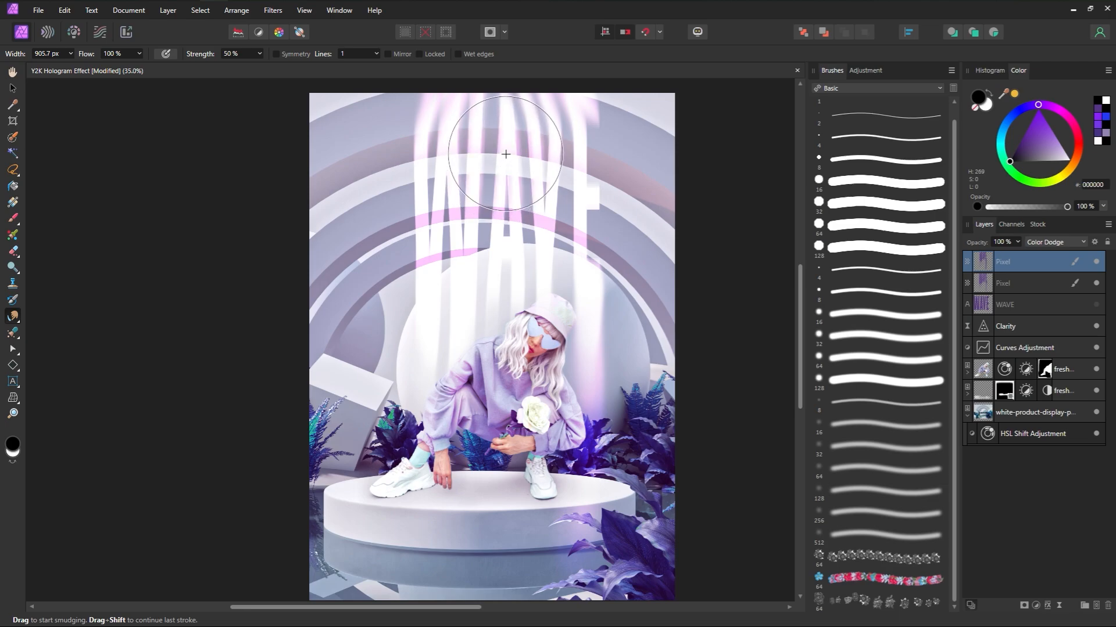
key(ctrl+z)
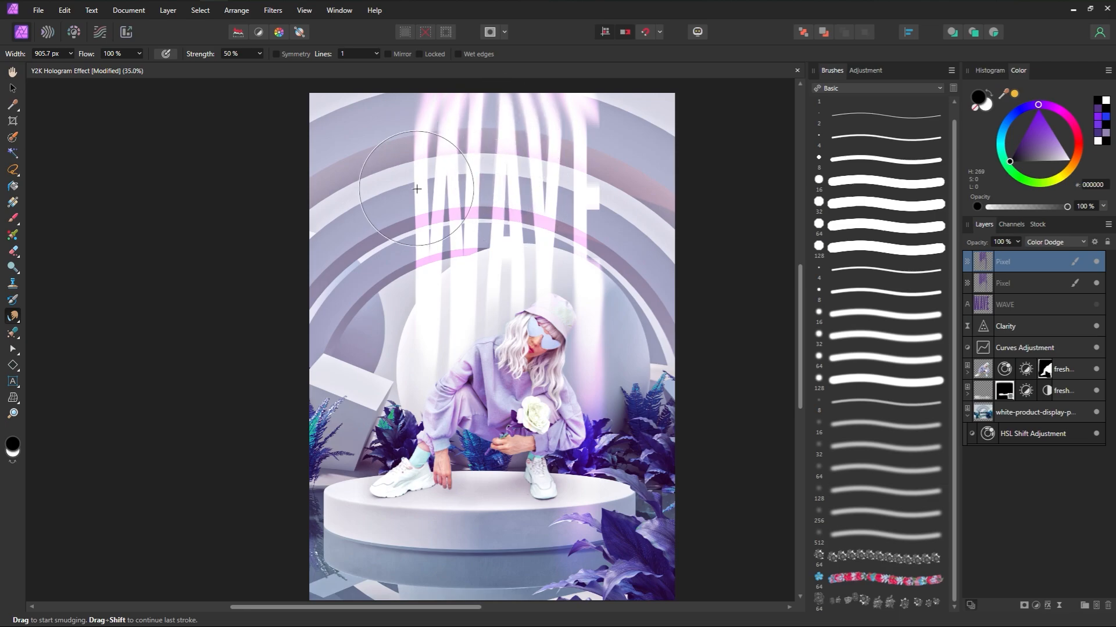
drag(419, 240, 425, 295)
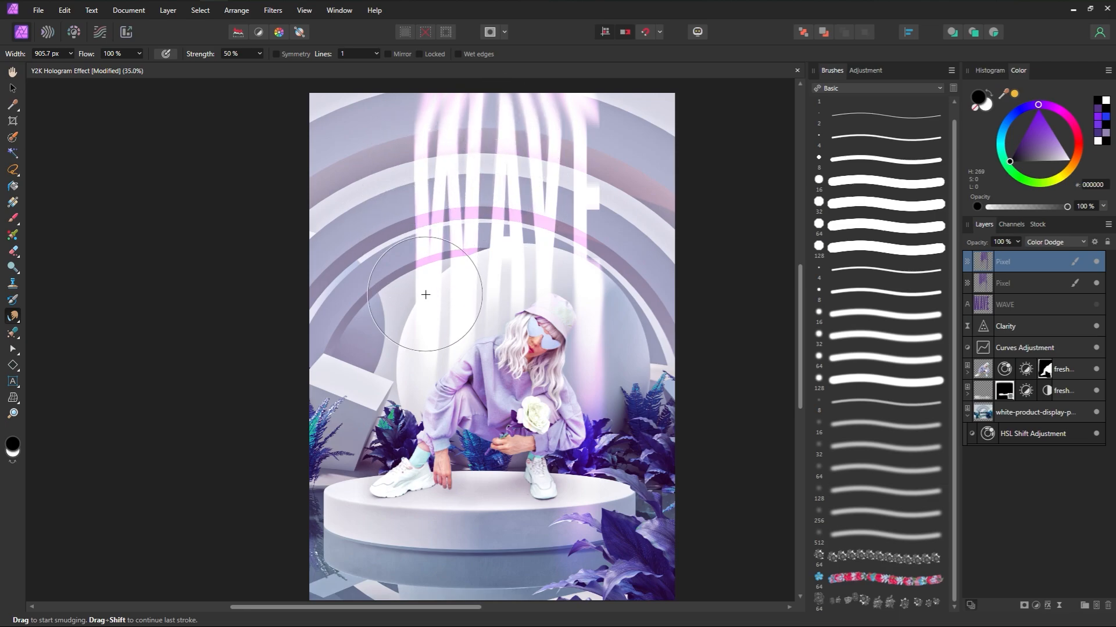
Step: Duplicate the hidden WAVE text layer, make the copy visible and set its blend mode to Color Dodge
click(1048, 317)
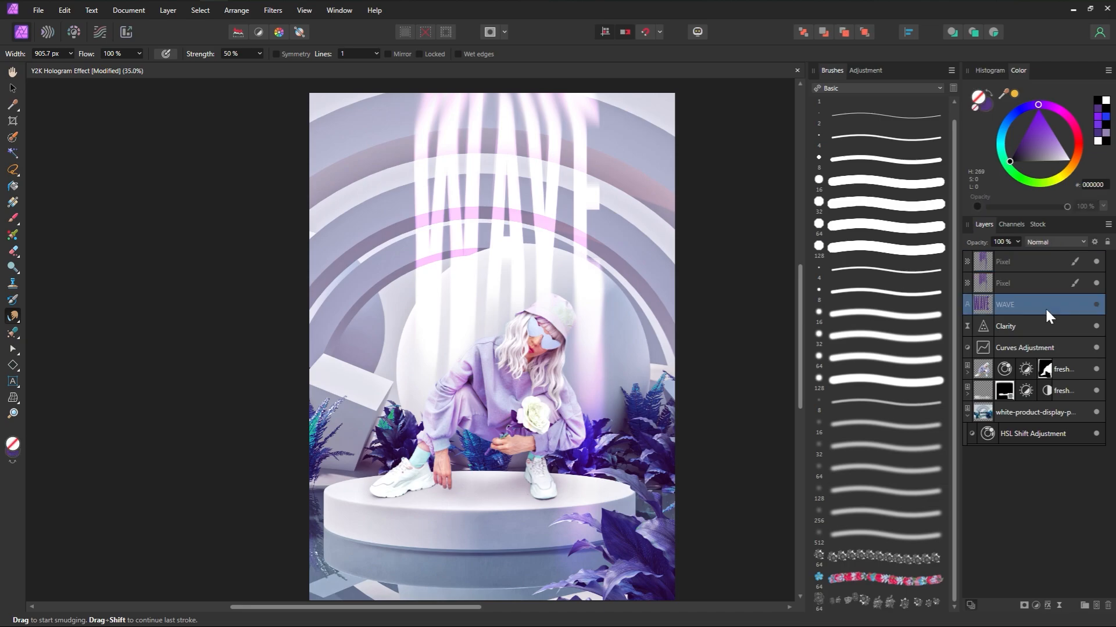
key(ctrl+j)
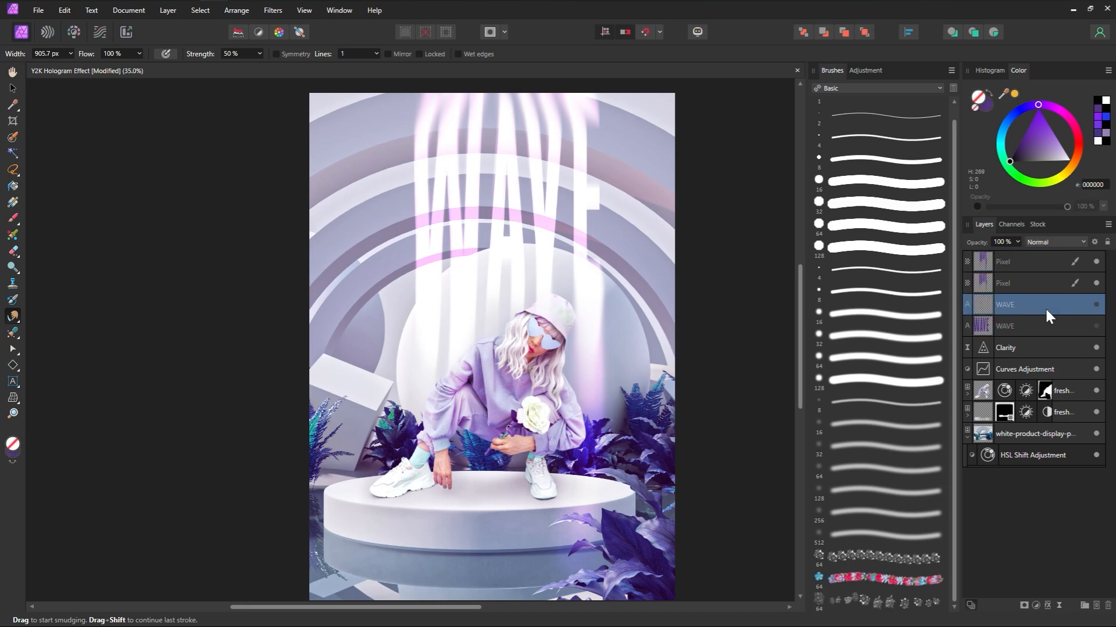
click(1097, 305)
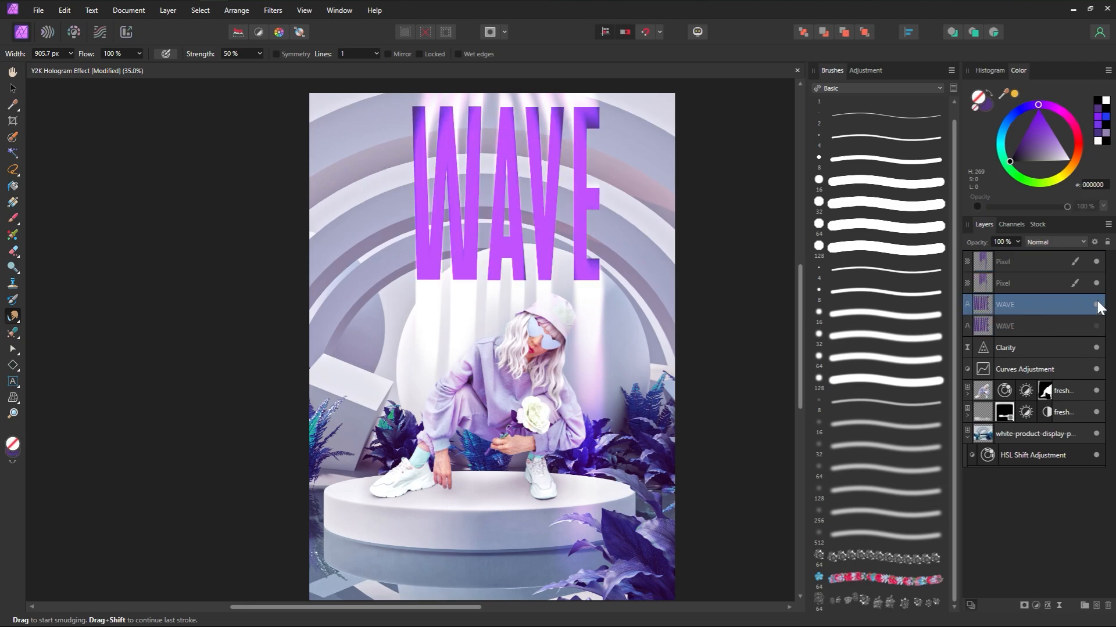
click(1053, 243)
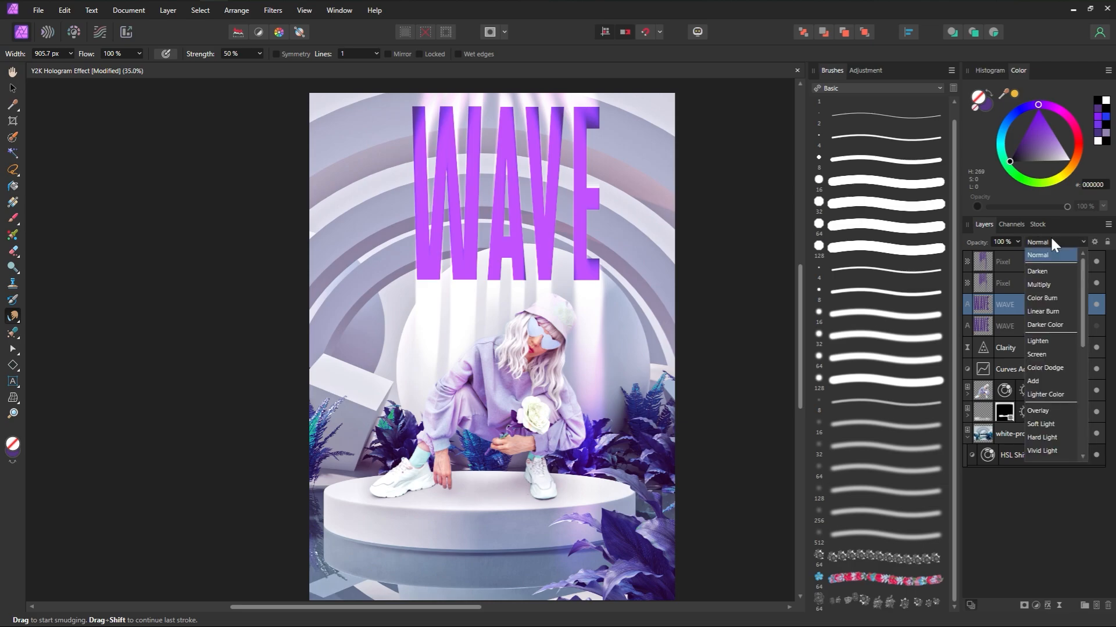
click(1052, 368)
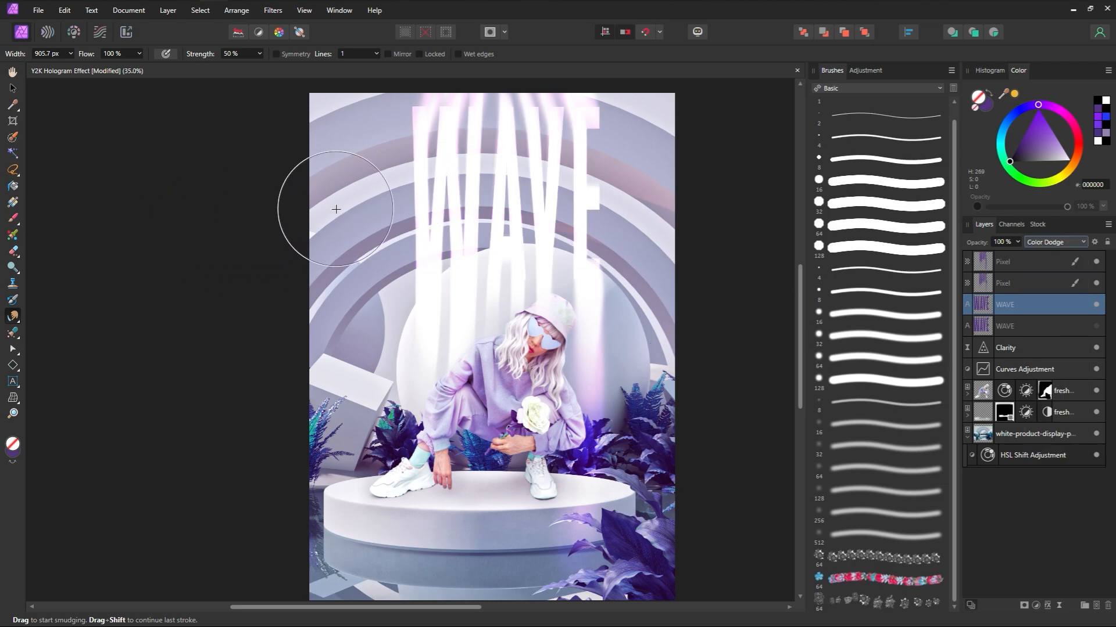
Step: Recolor the visible WAVE text copy to blue 336EB6
key(t)
key(ctrl+a)
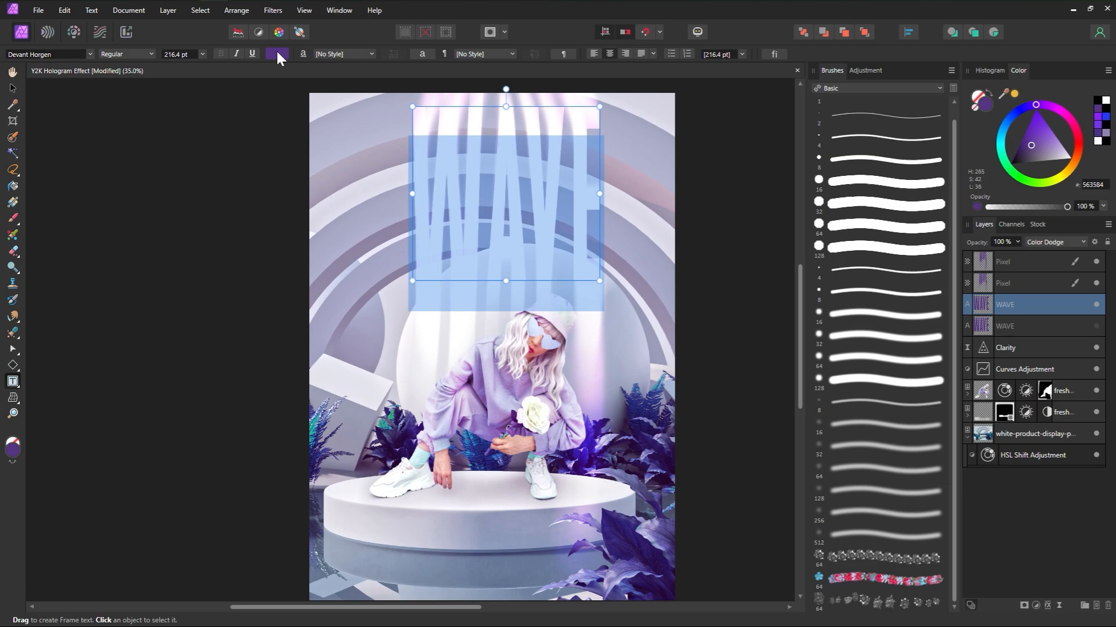
click(278, 54)
mouse_move(271, 112)
mouse_down()
mouse_move(239, 125)
mouse_move(268, 147)
mouse_up()
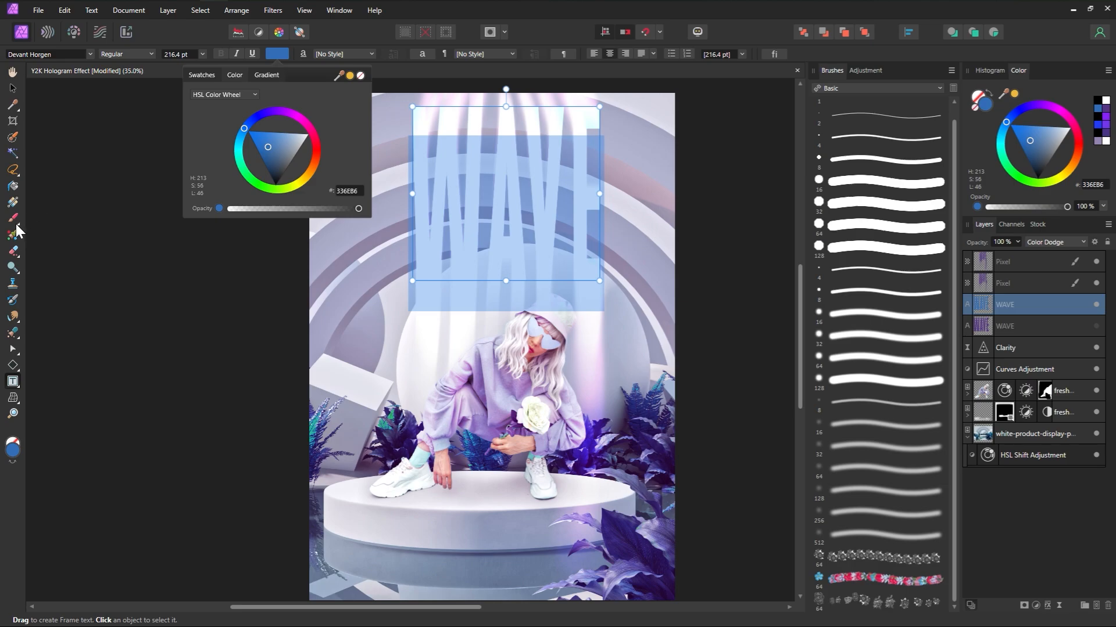
Step: Smudge the blue WAVE letters down over the woman and up past the image's top edge with the roughly 906 px brush
click(13, 316)
mouse_move(498, 255)
mouse_down()
mouse_move(511, 320)
mouse_move(506, 407)
mouse_up()
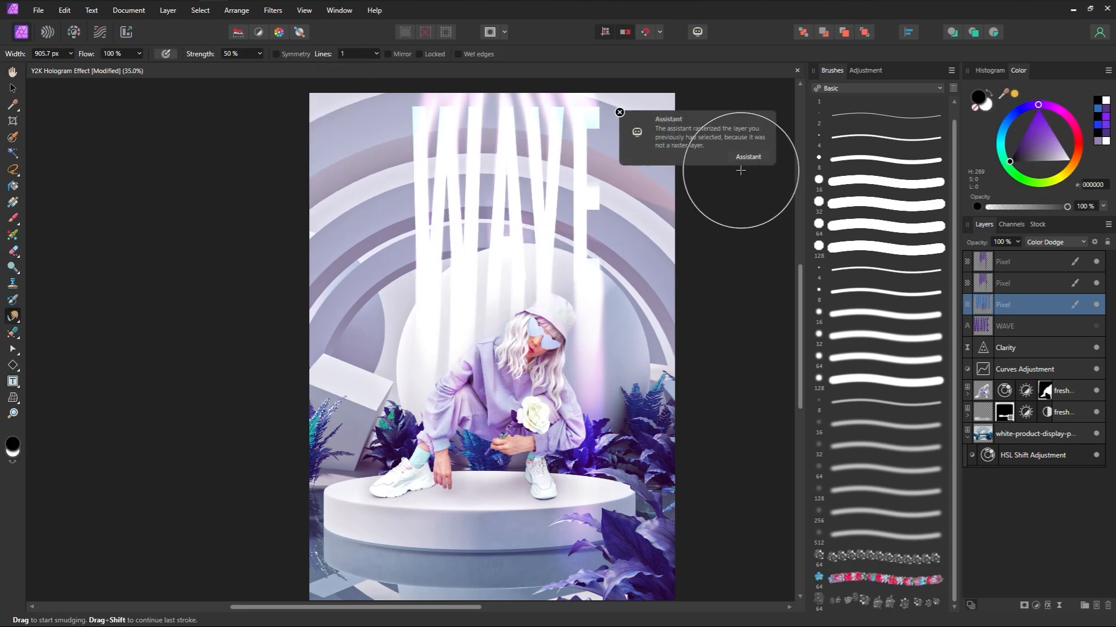
click(619, 112)
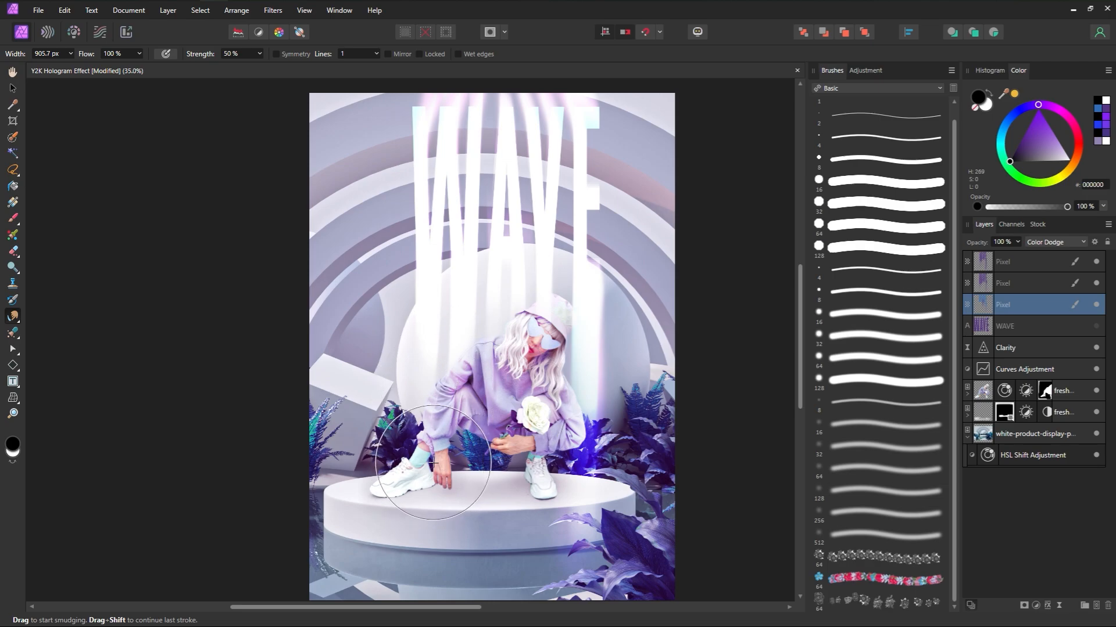
mouse_move(432, 141)
mouse_down()
mouse_move(415, 117)
mouse_move(433, 70)
mouse_up()
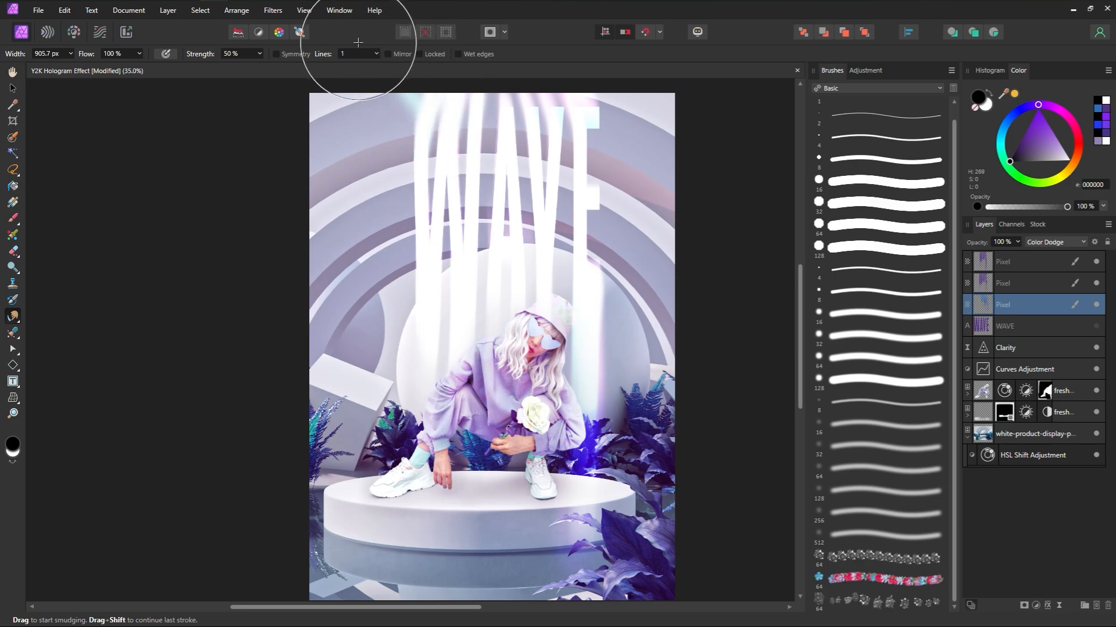
drag(594, 104, 617, 84)
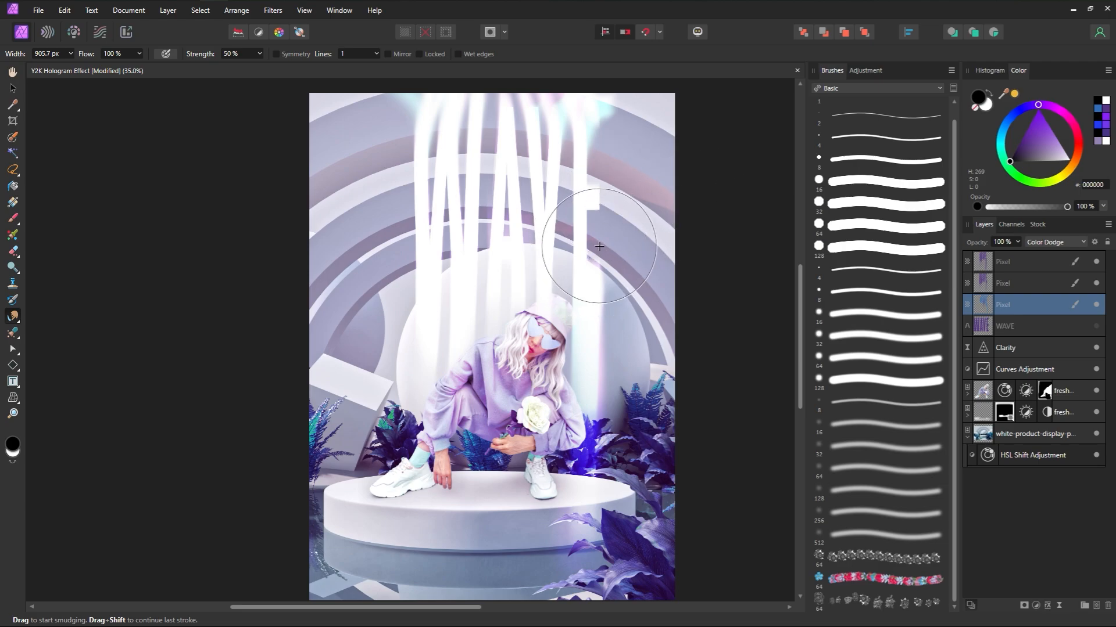
mouse_move(599, 246)
mouse_down()
mouse_move(529, 278)
mouse_move(403, 251)
mouse_move(413, 288)
mouse_up()
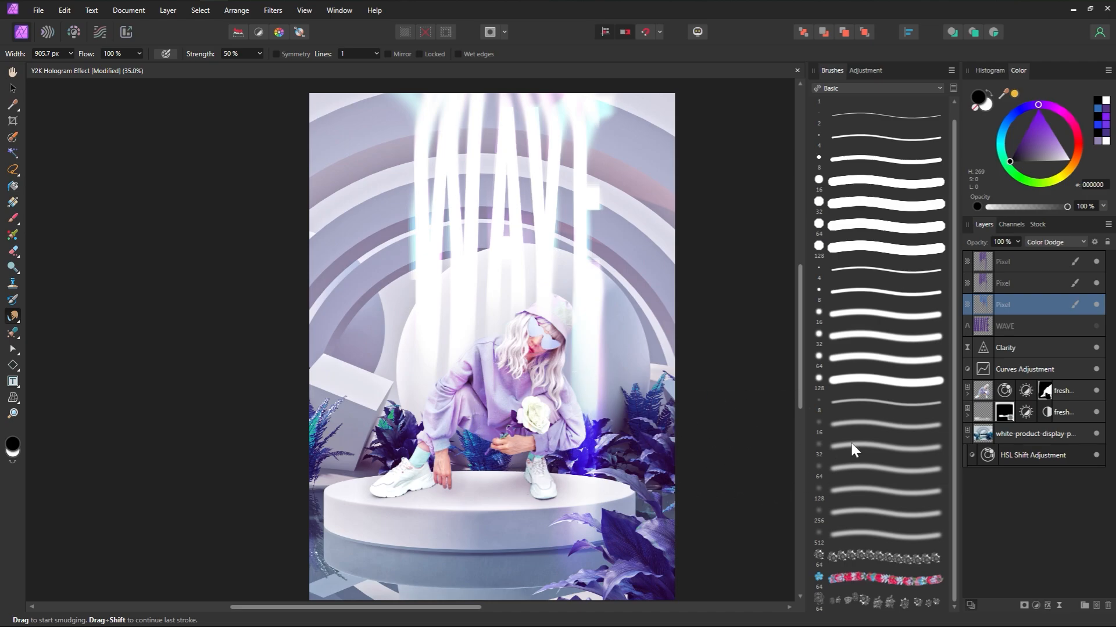
Step: Add a mask to the blue smudged layer and paint black over its upper part with a brush about 1446 px wide
click(1023, 606)
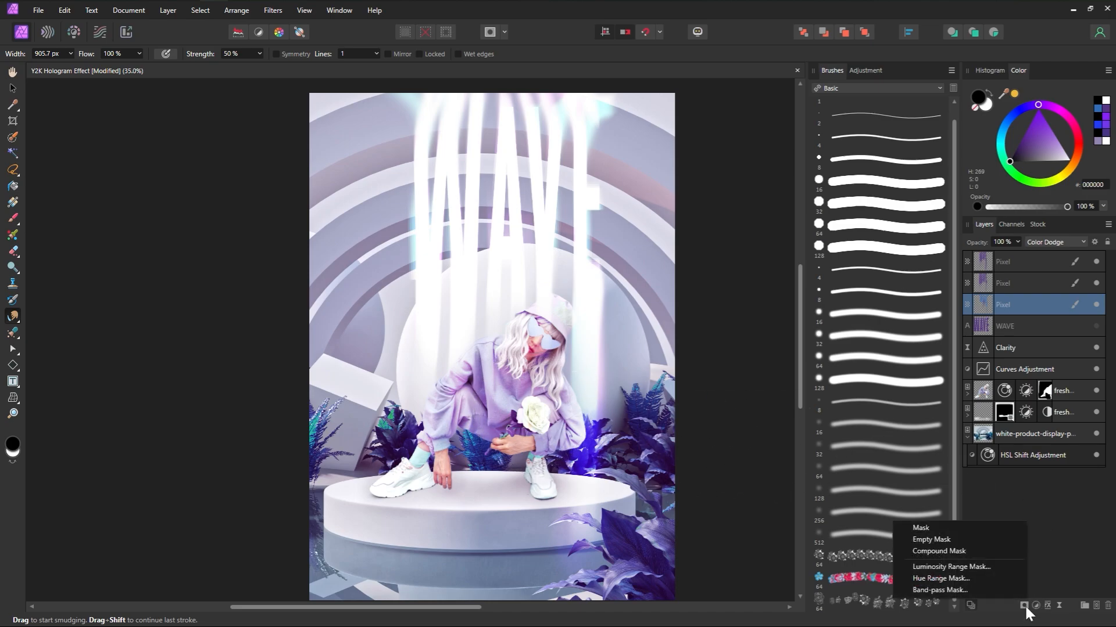
click(952, 528)
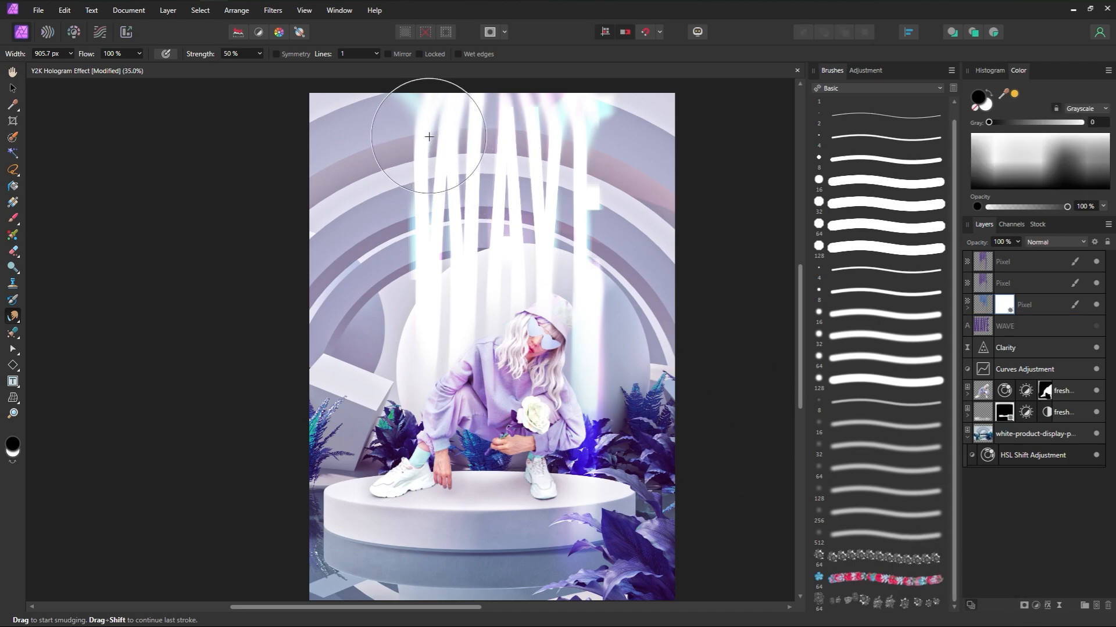
key(bracketright)
key(bracketright)
key(bracketright)
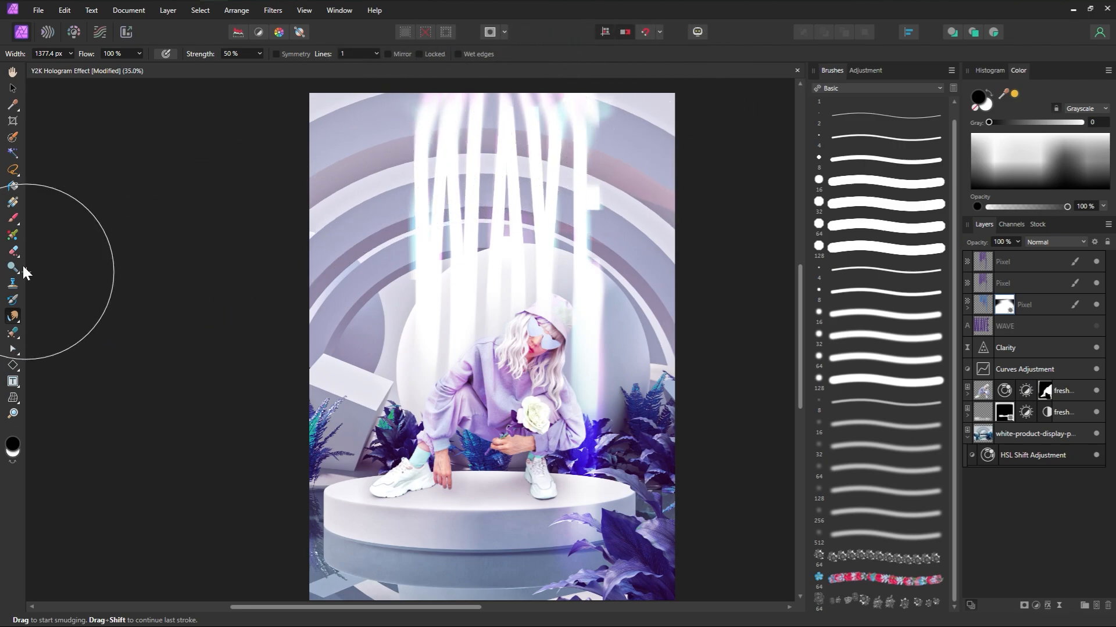
click(14, 220)
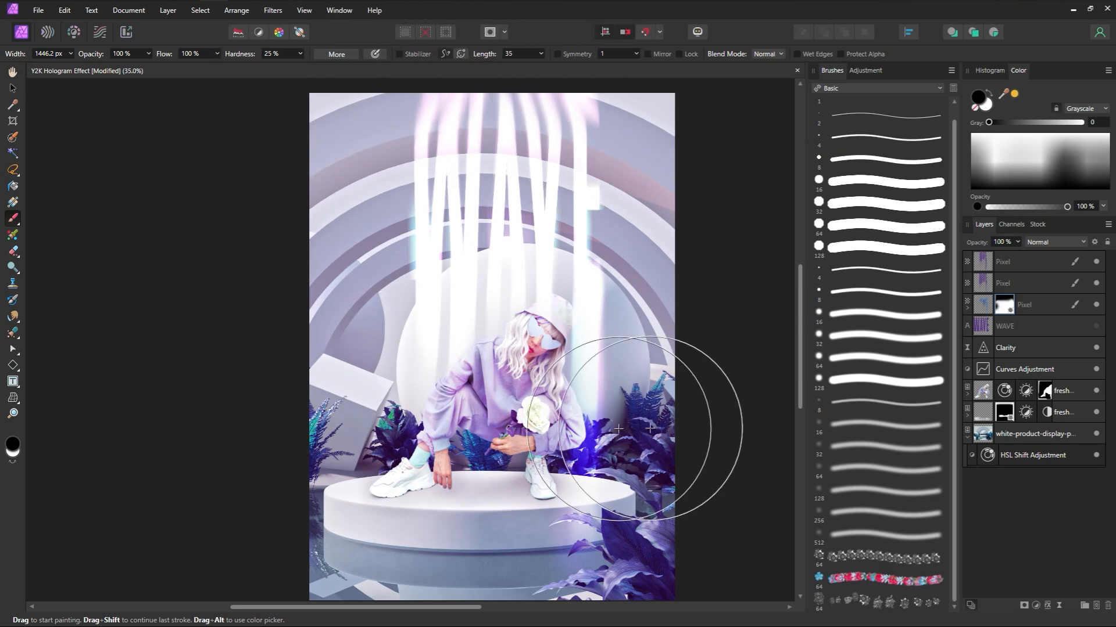
Step: Duplicate the masked blue layer, then set the lower copy's blend mode to Multiply and its opacity to 80%
click(1054, 308)
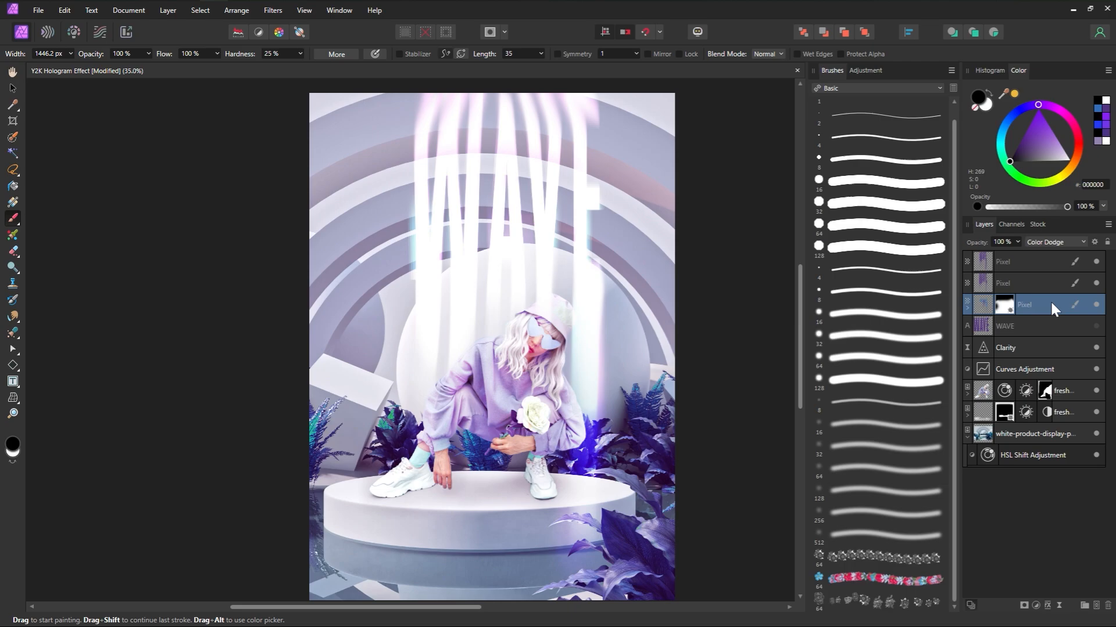
key(ctrl+j)
drag(968, 304, 986, 333)
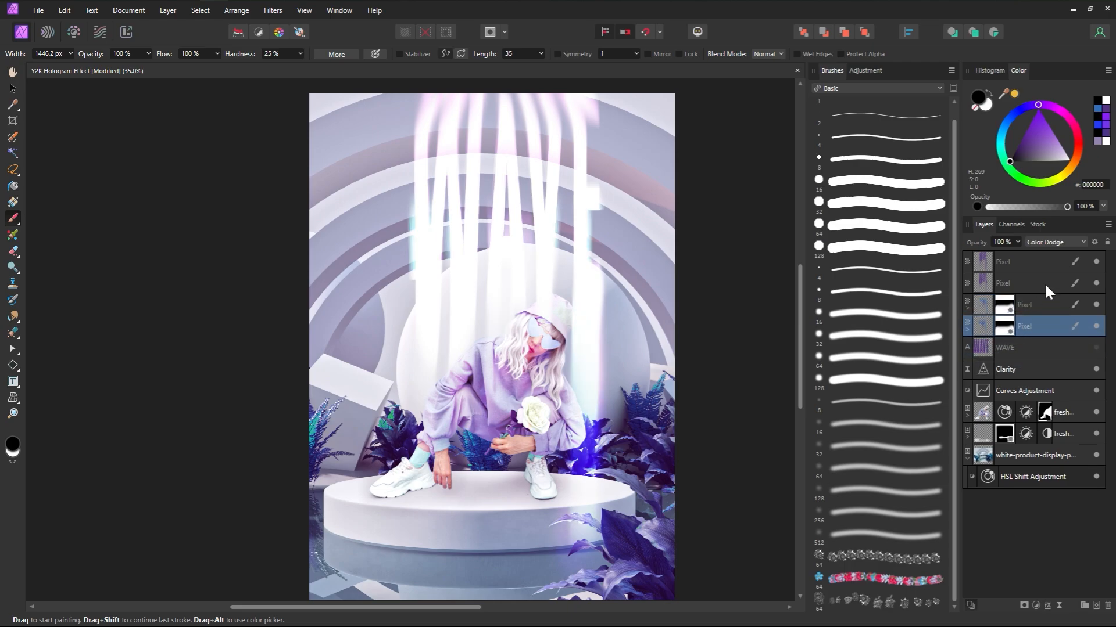
click(1056, 242)
scroll(1085, 299, up, 3)
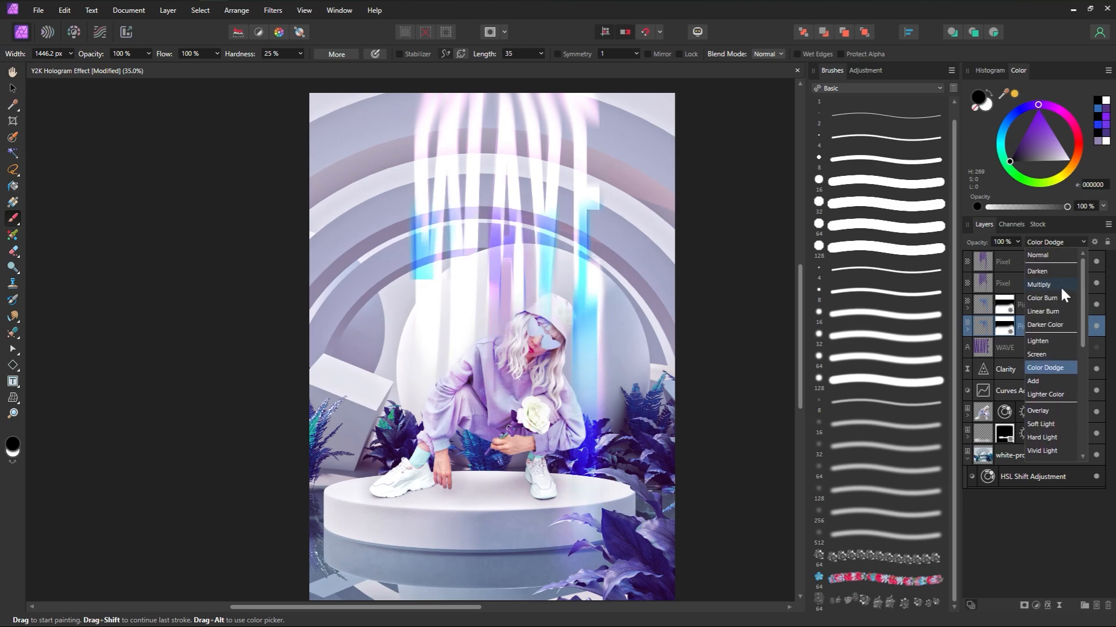
click(1060, 284)
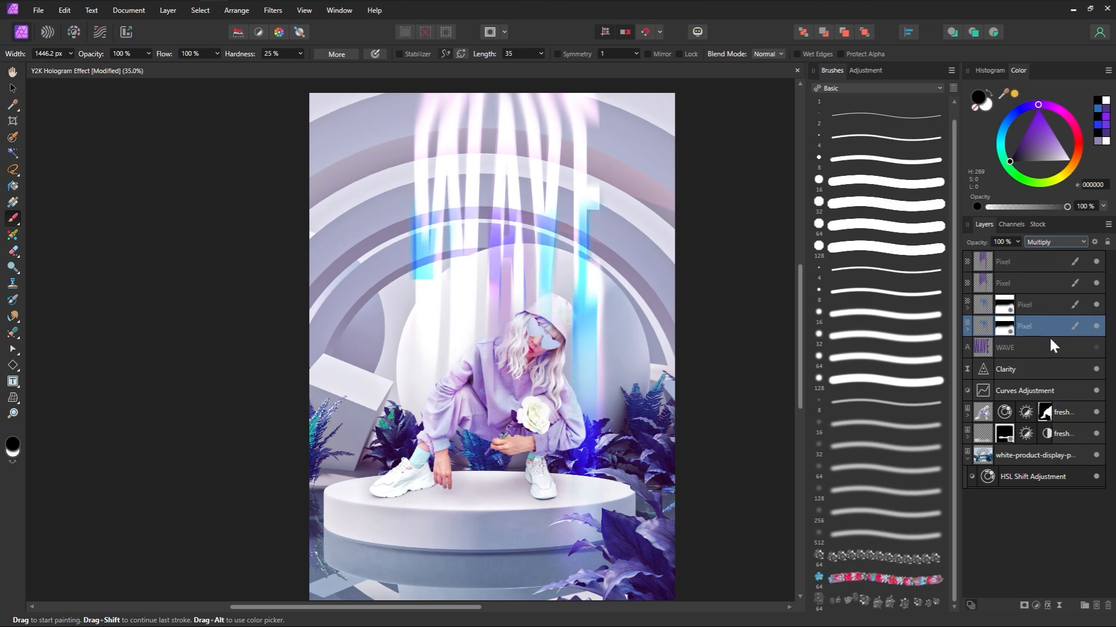
click(1005, 327)
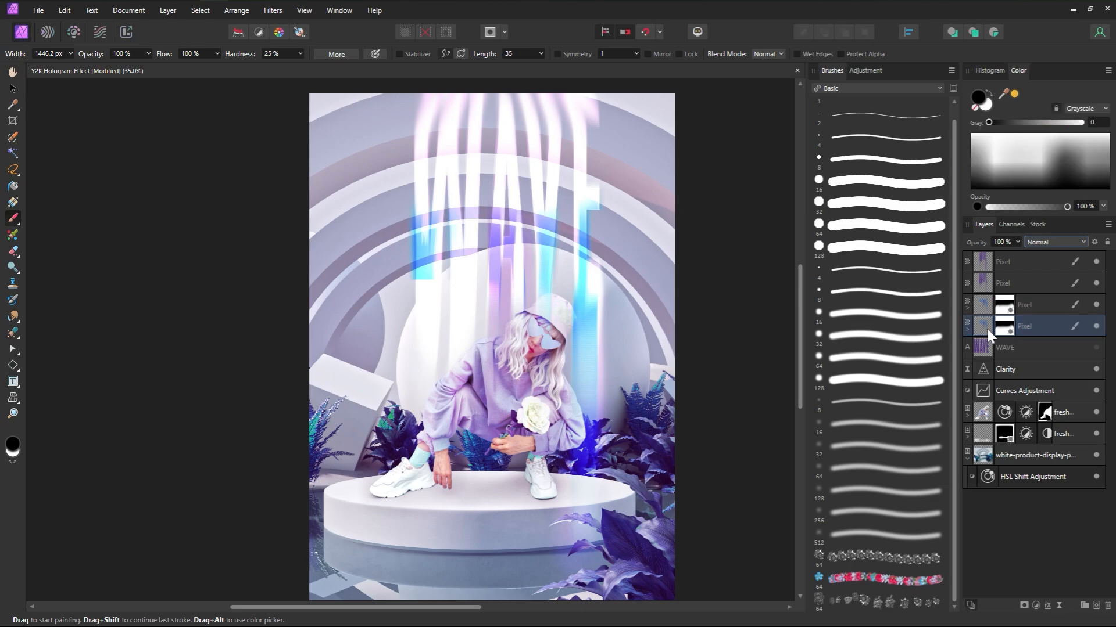
click(985, 326)
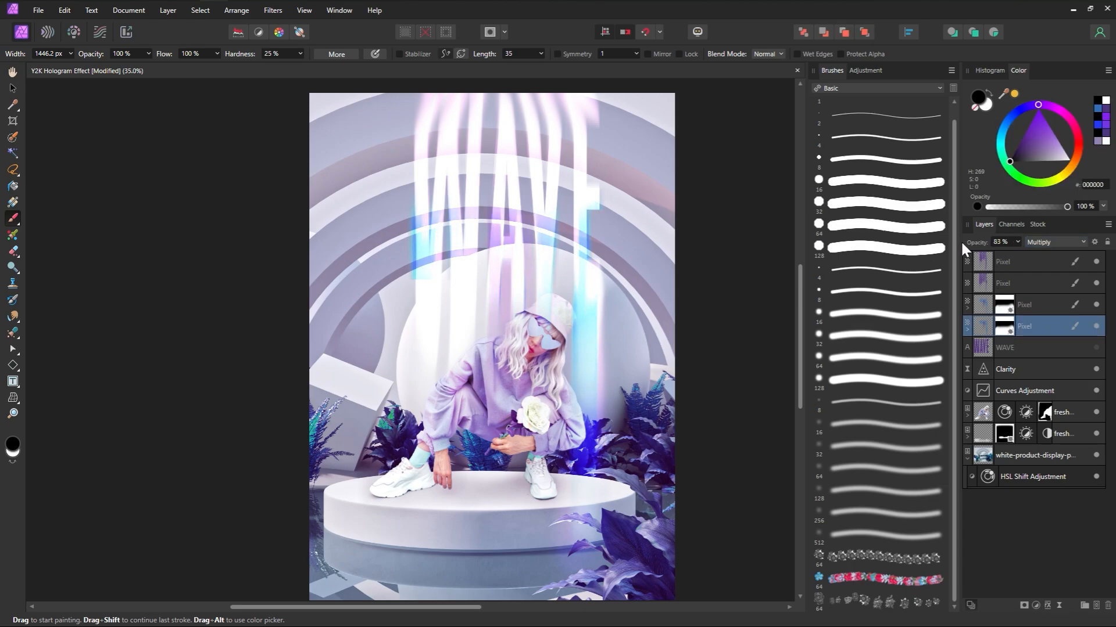
drag(960, 243, 959, 243)
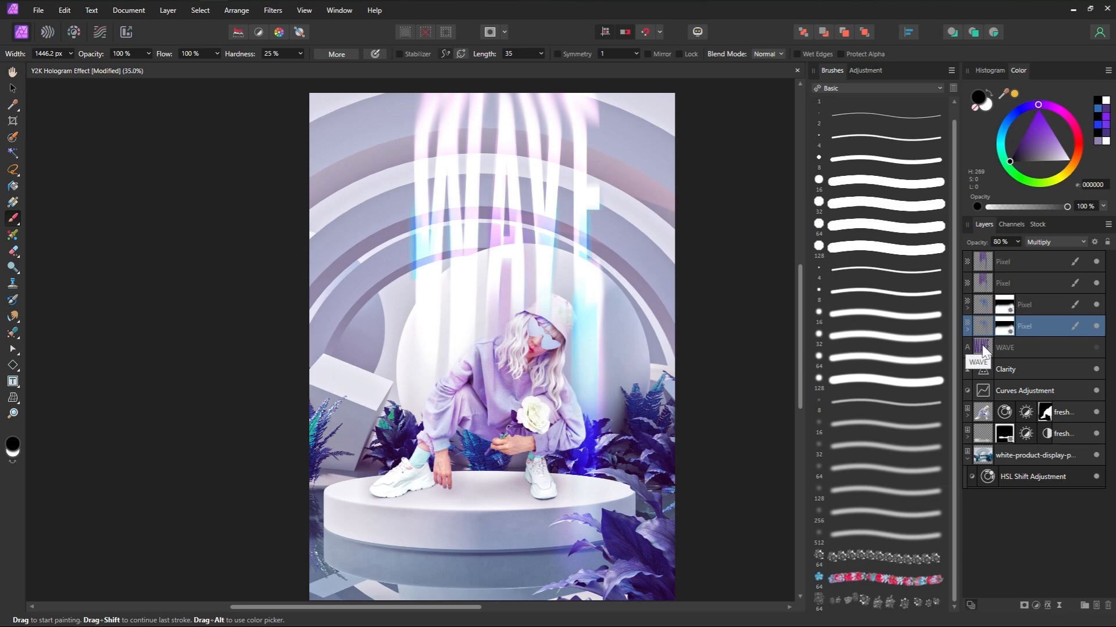
Step: Add a live Halftone filter to the topmost smudged layer with a Line screen, cell size 9 and contrast 80
click(1028, 264)
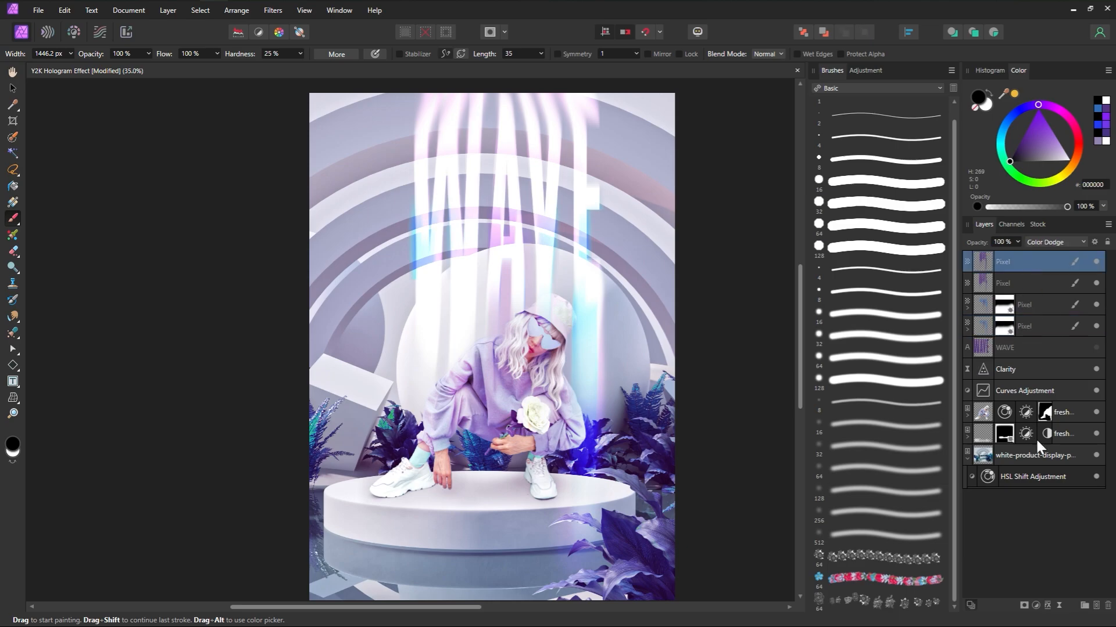
click(1060, 605)
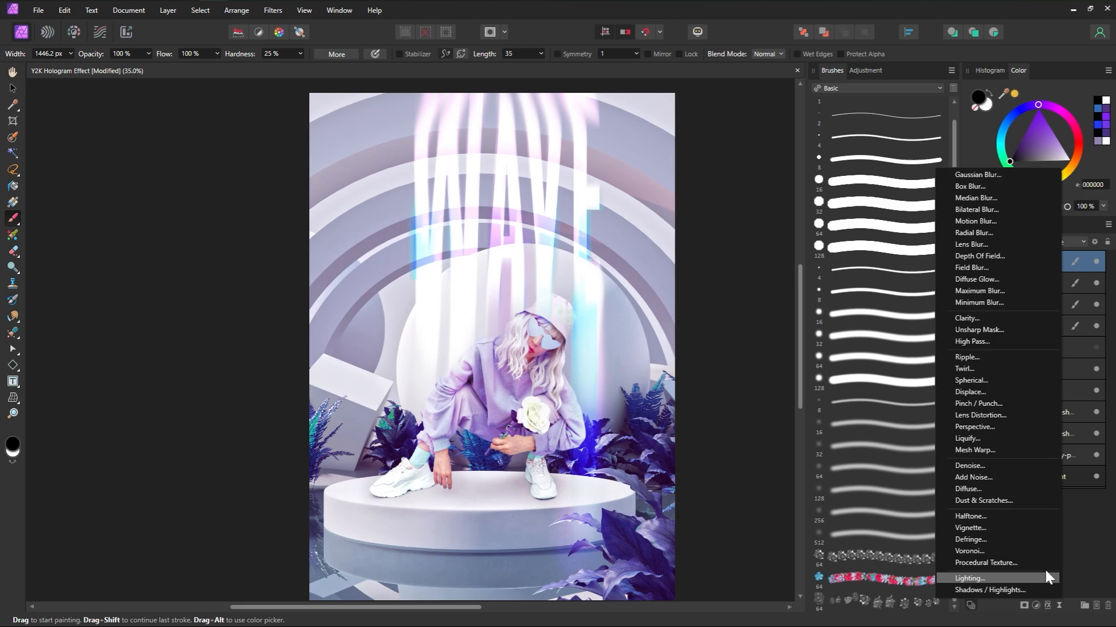
click(1023, 516)
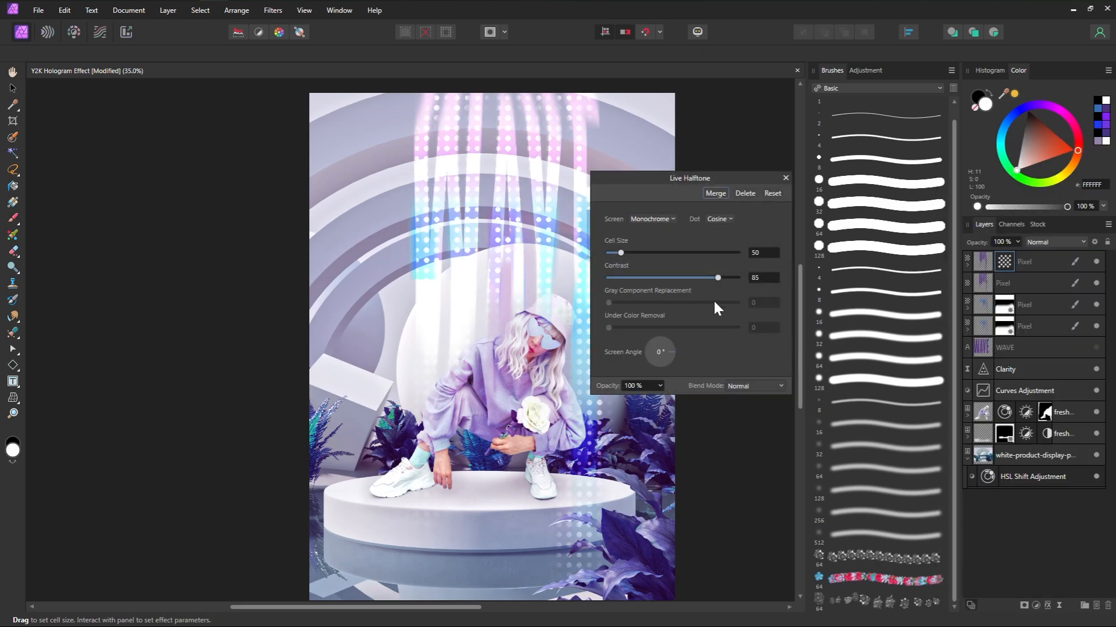
click(664, 220)
click(653, 258)
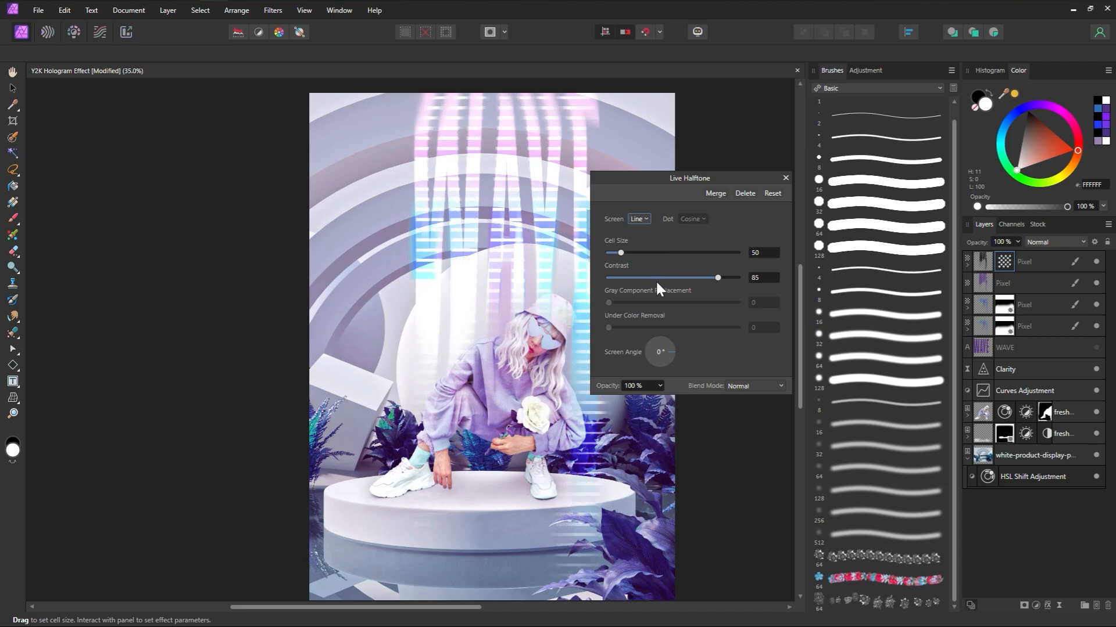
click(755, 253)
text(9)
key(Tab)
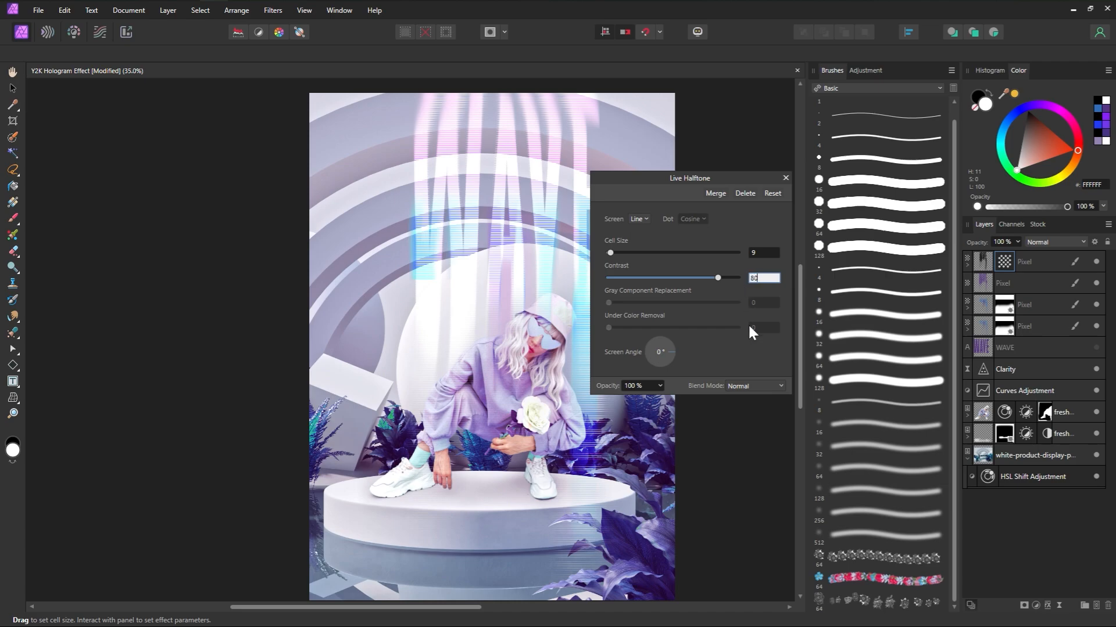
click(784, 179)
Step: Paint black on parts of the Halftone filter's mask over the WAVE letters and set the filter's blend mode to Soft Light
key(b)
key(x)
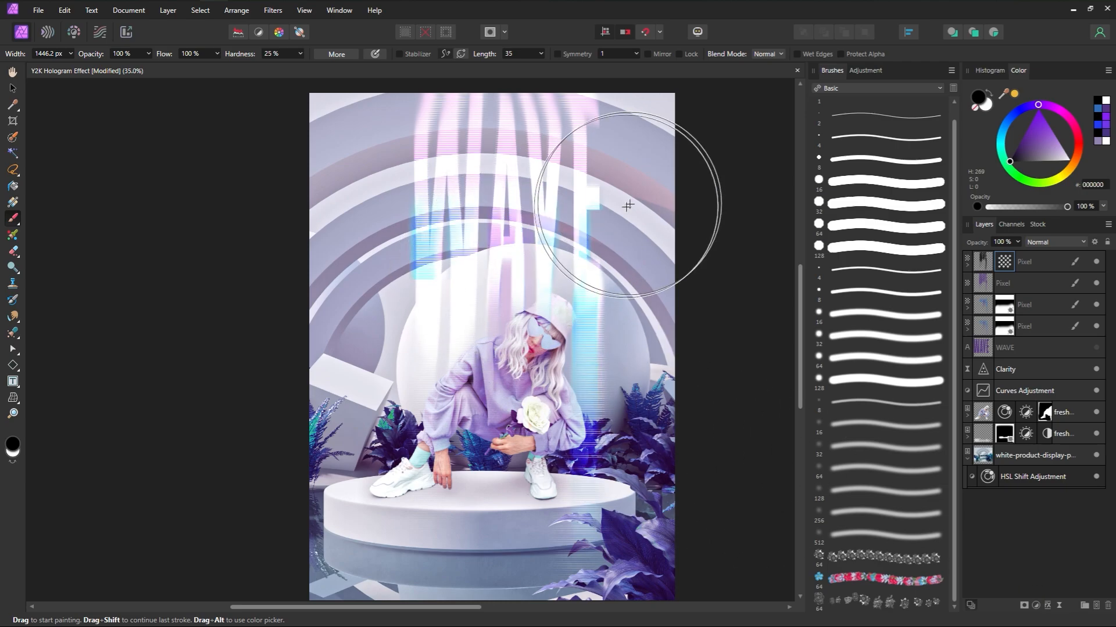
click(1049, 240)
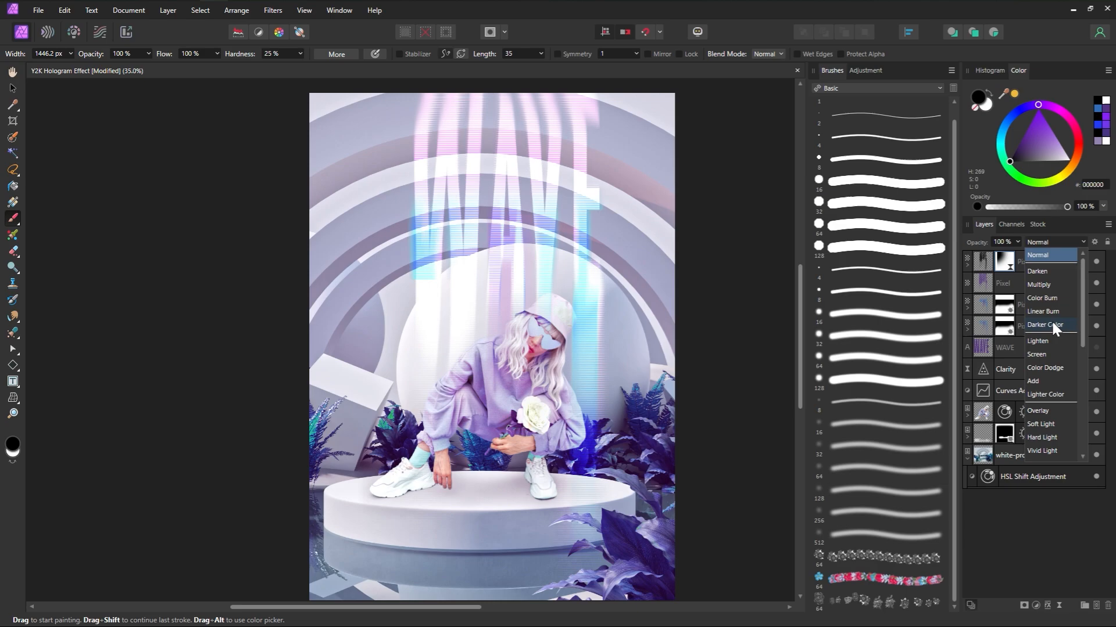
click(1044, 421)
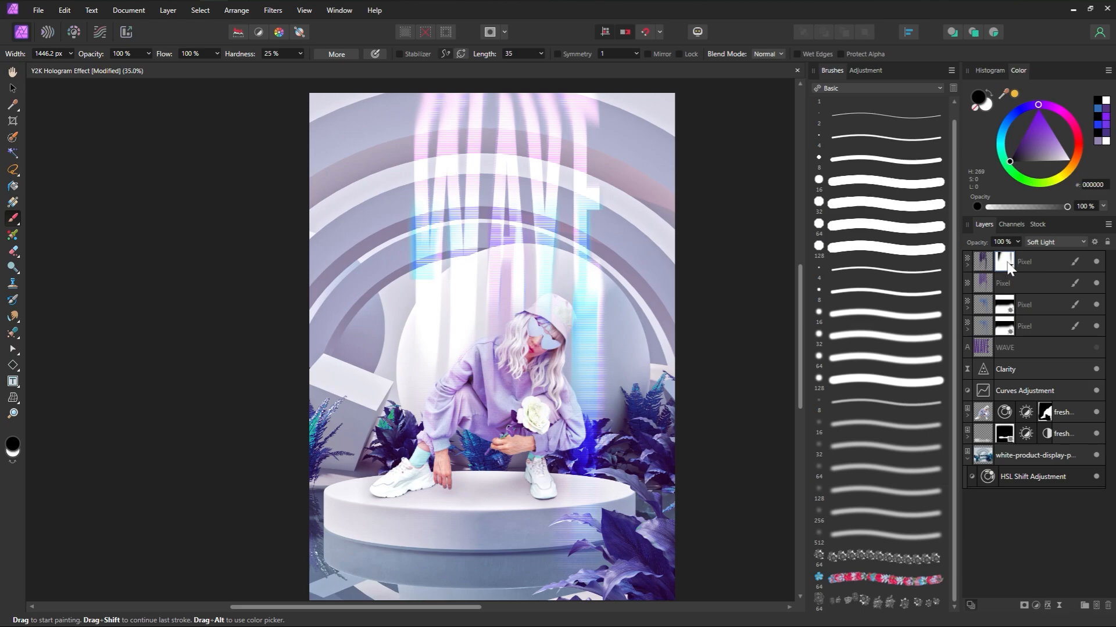
click(967, 265)
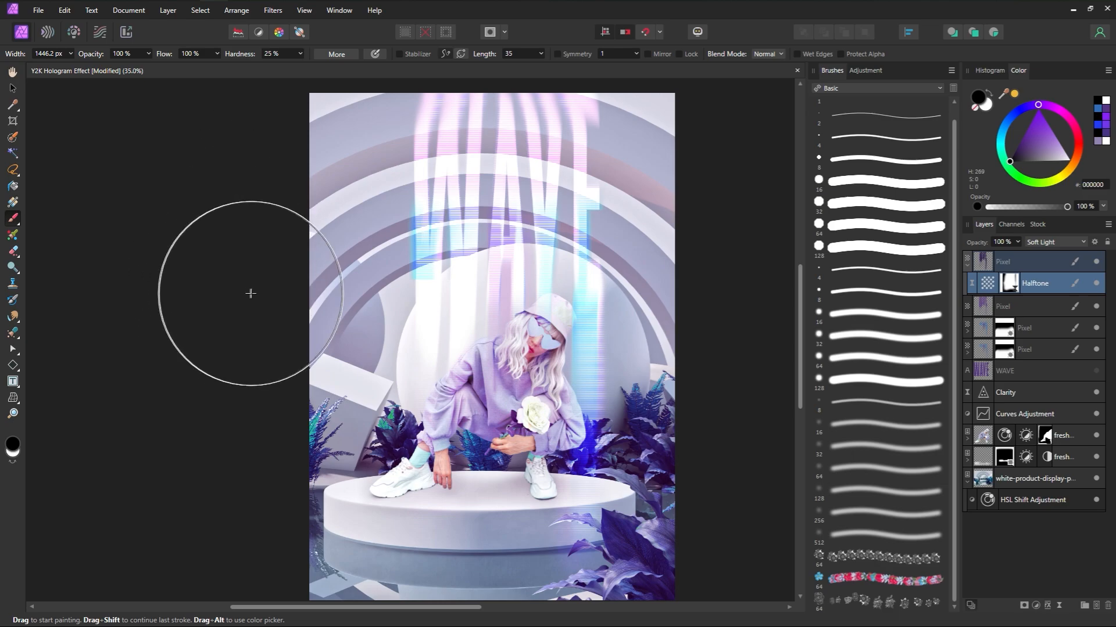
Step: Touch up the Multiply copy's mask with black and white, and smudge the blue letters' lower ends with a brush about 520 px wide
click(1021, 348)
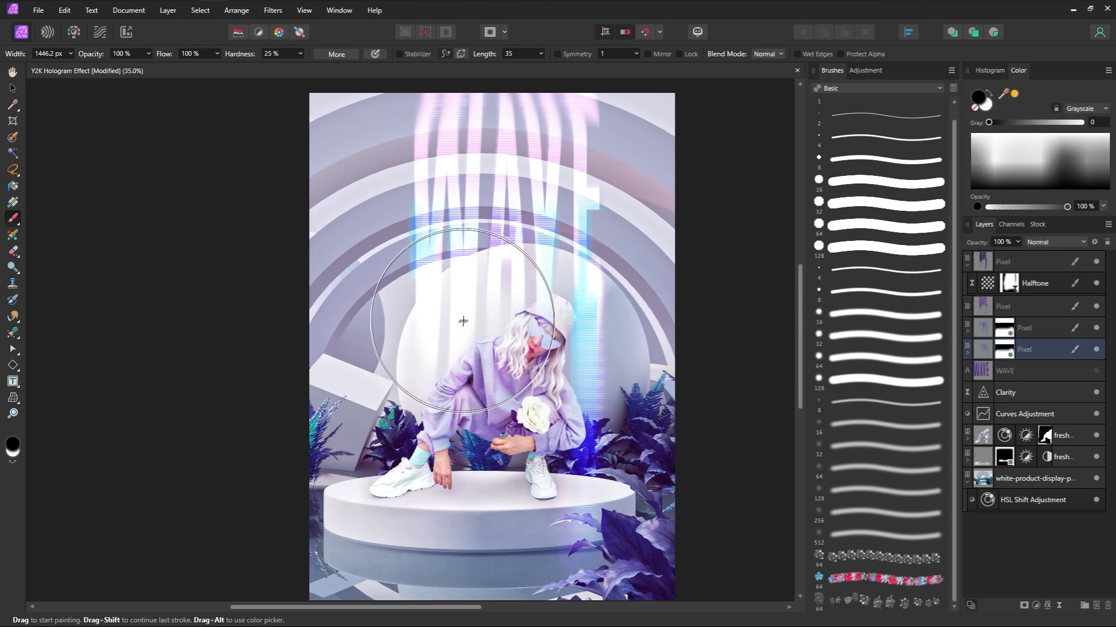
key(x)
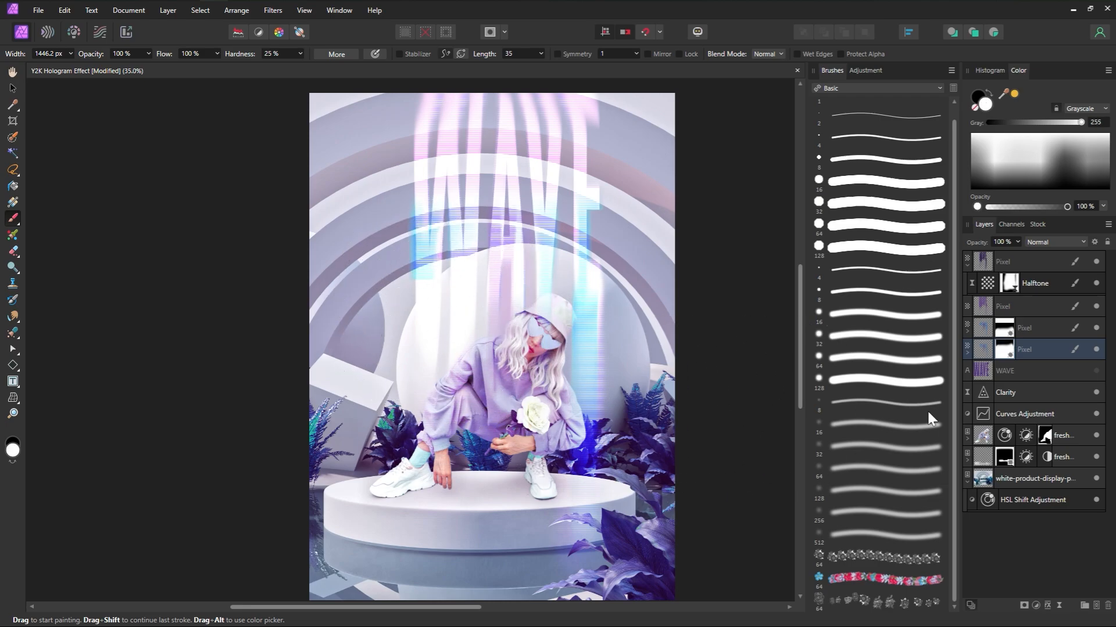
click(976, 347)
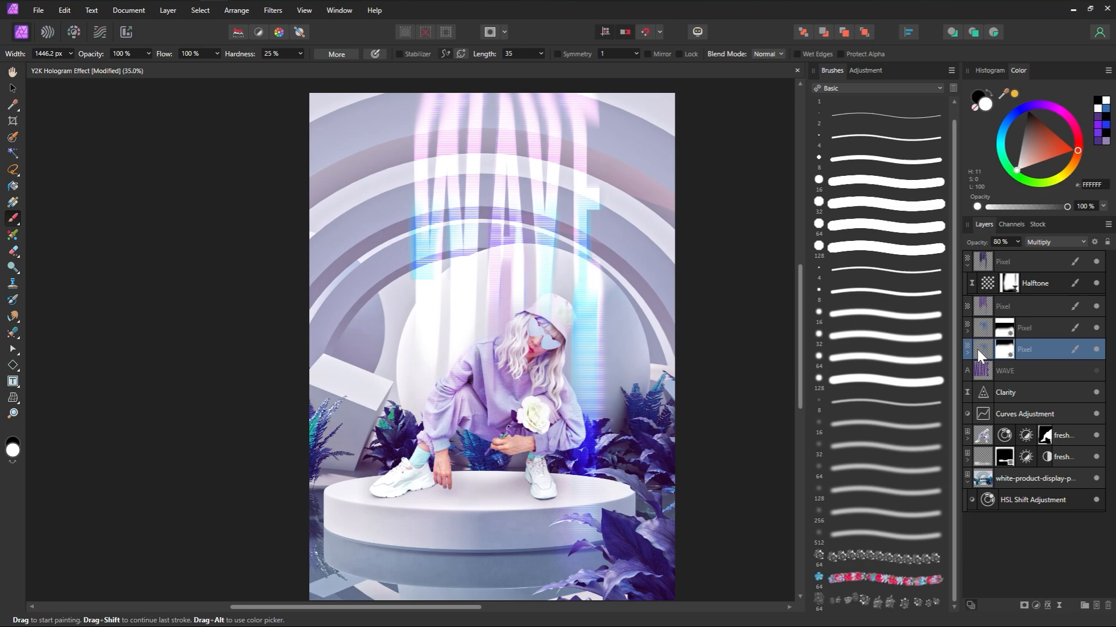
click(13, 316)
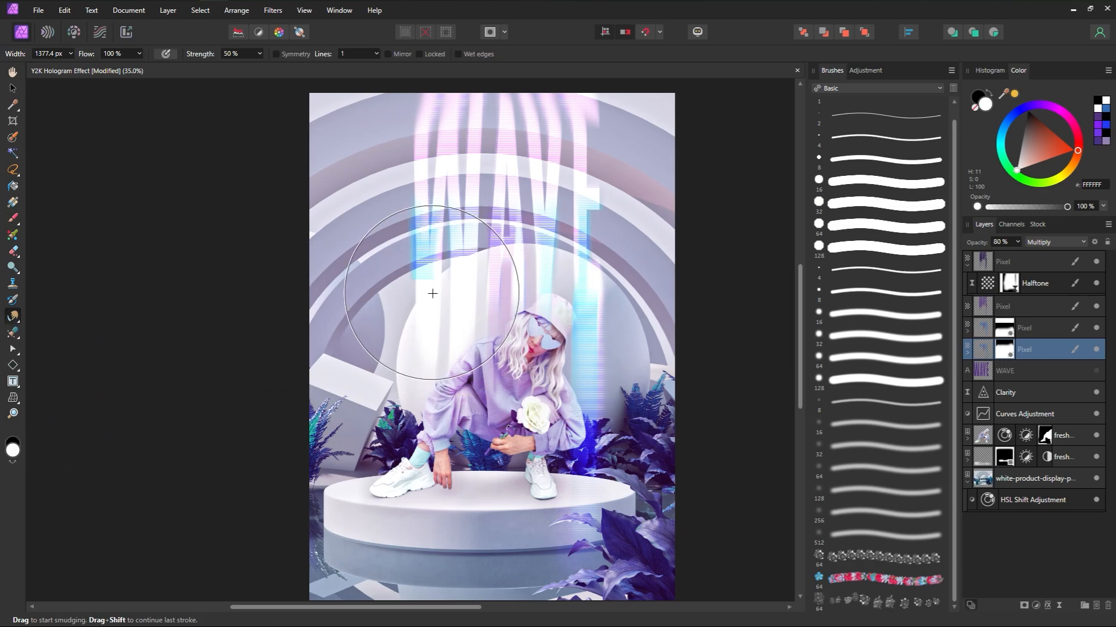
click(984, 331)
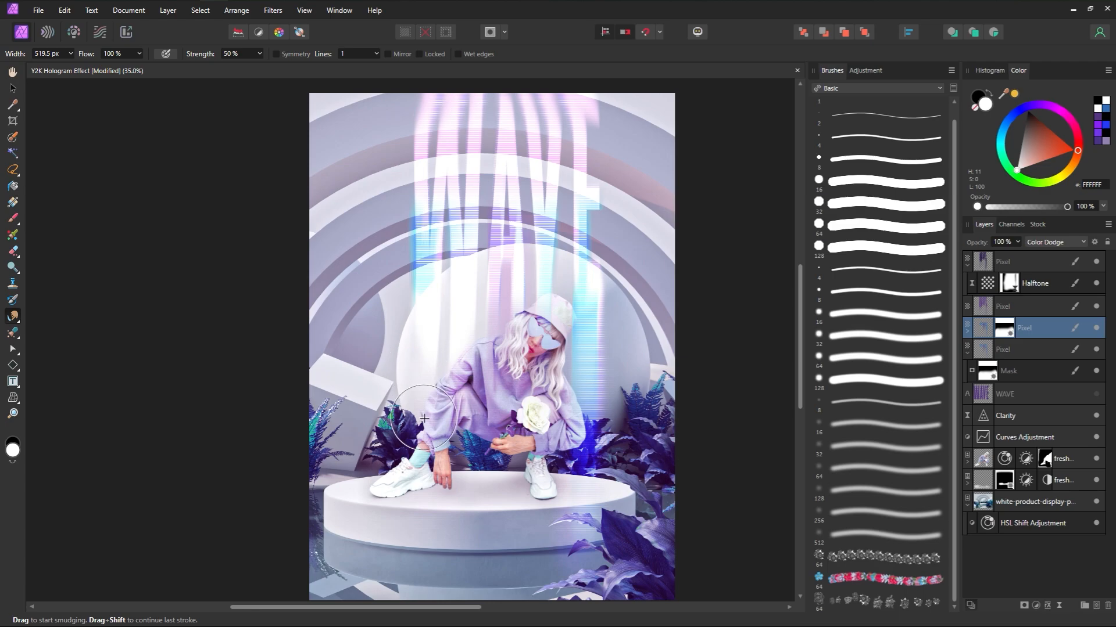